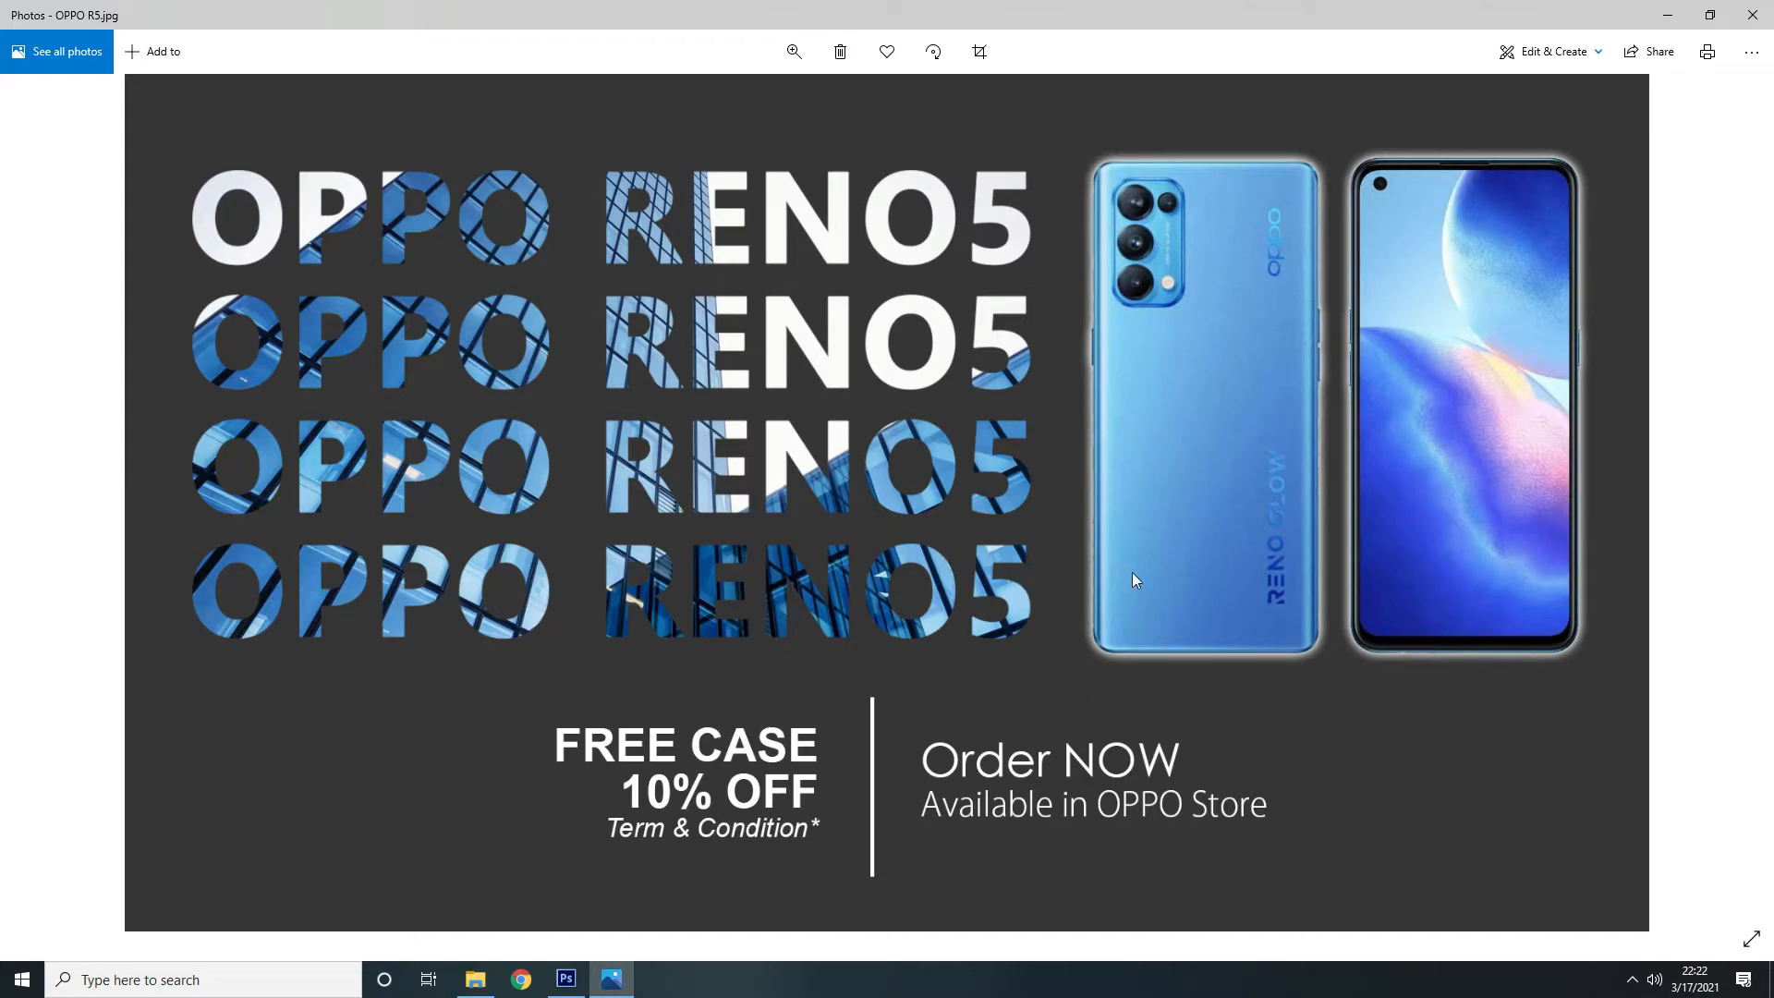
Close the poster preview and create a new 1920 by 1080 pixel RGB document at 300 pixels/inch with a white background
click(1752, 19)
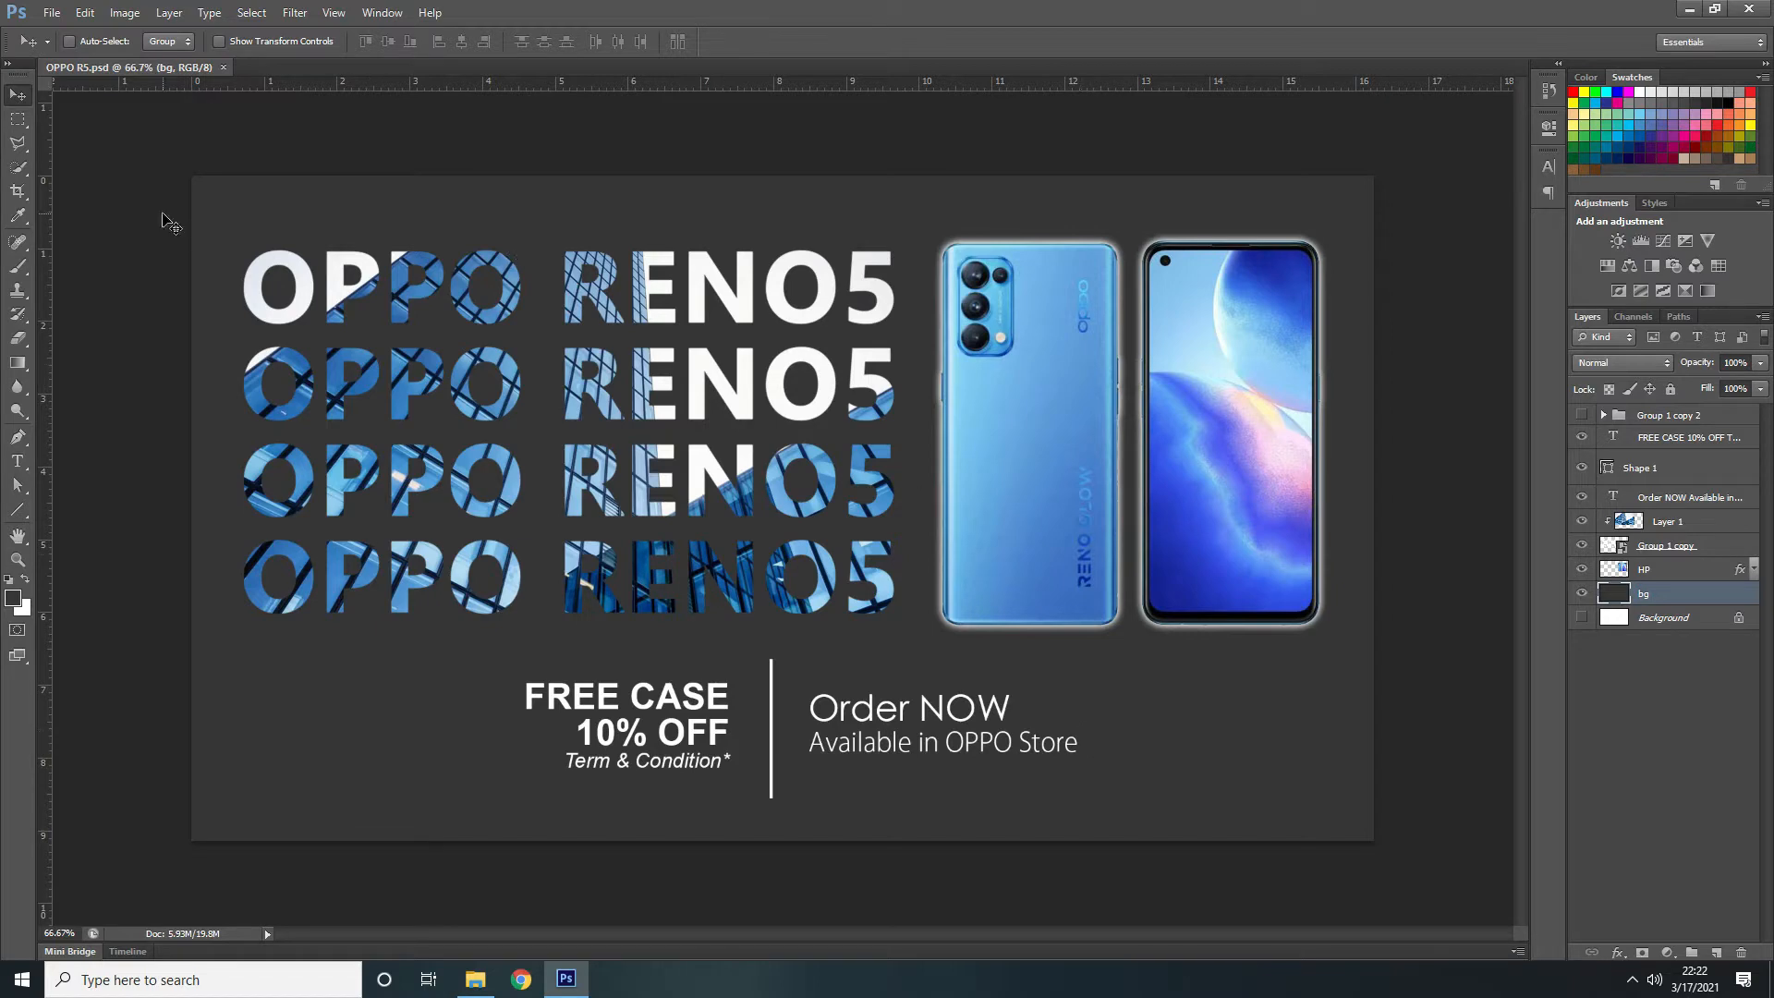
click(54, 17)
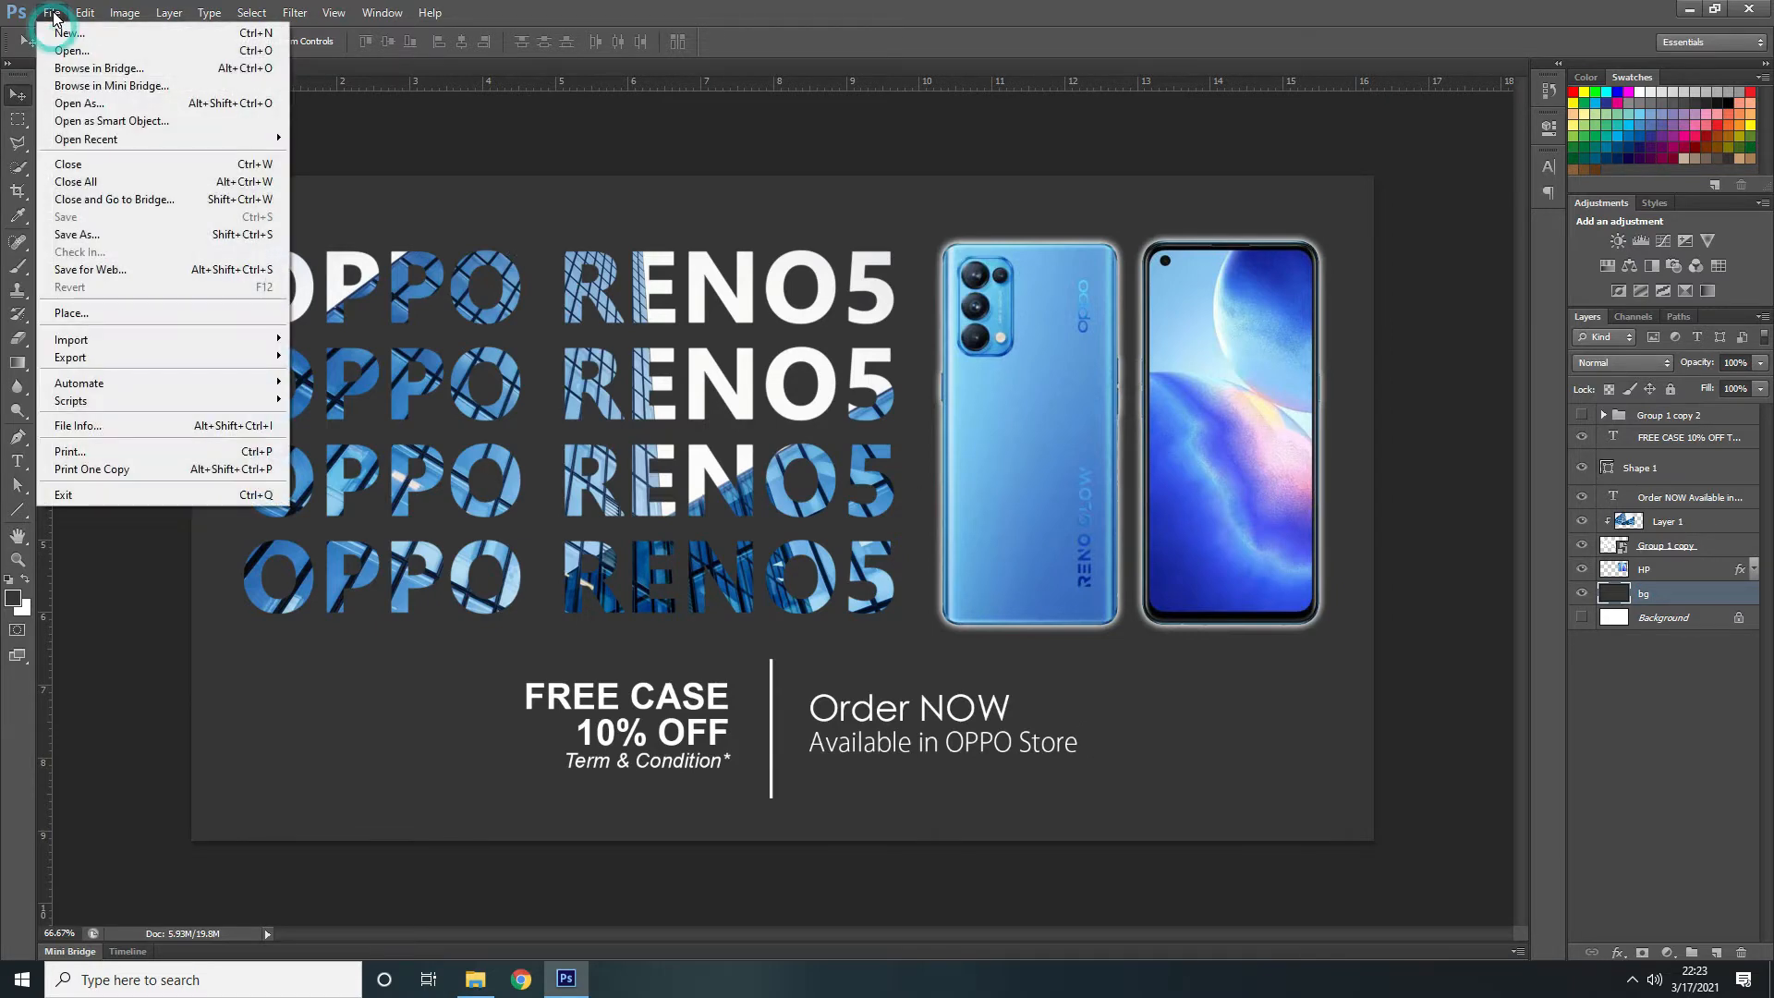
click(69, 37)
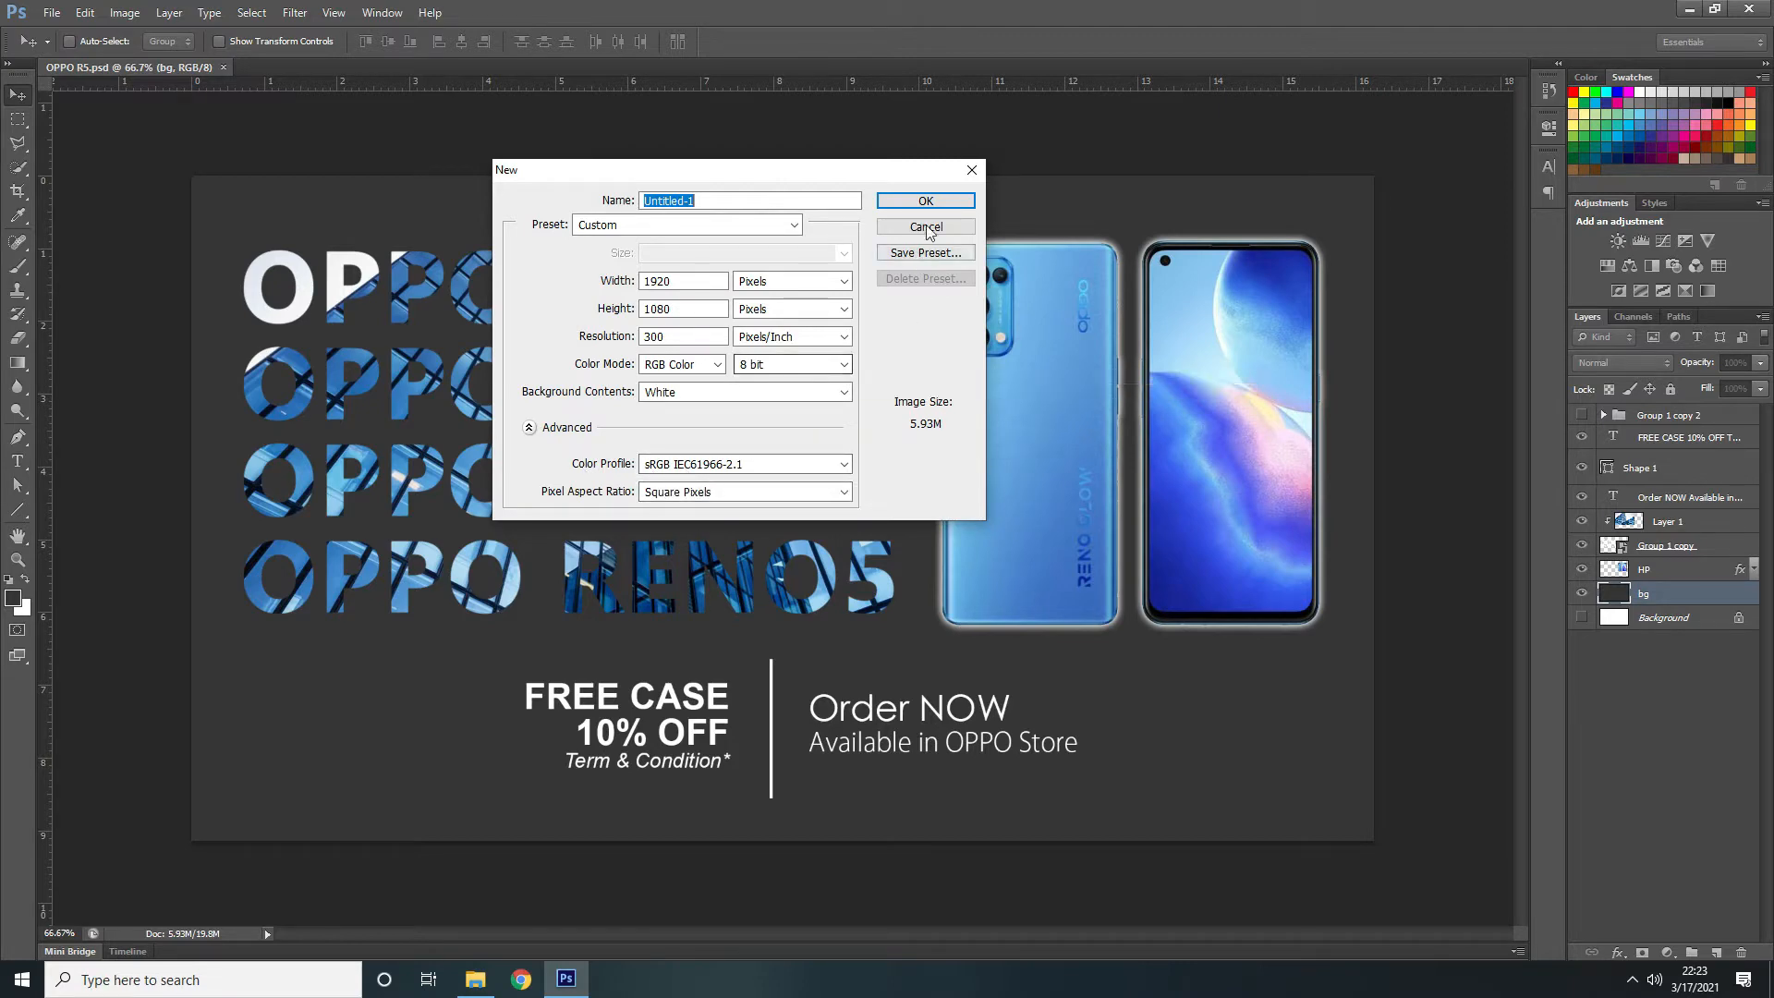
click(938, 201)
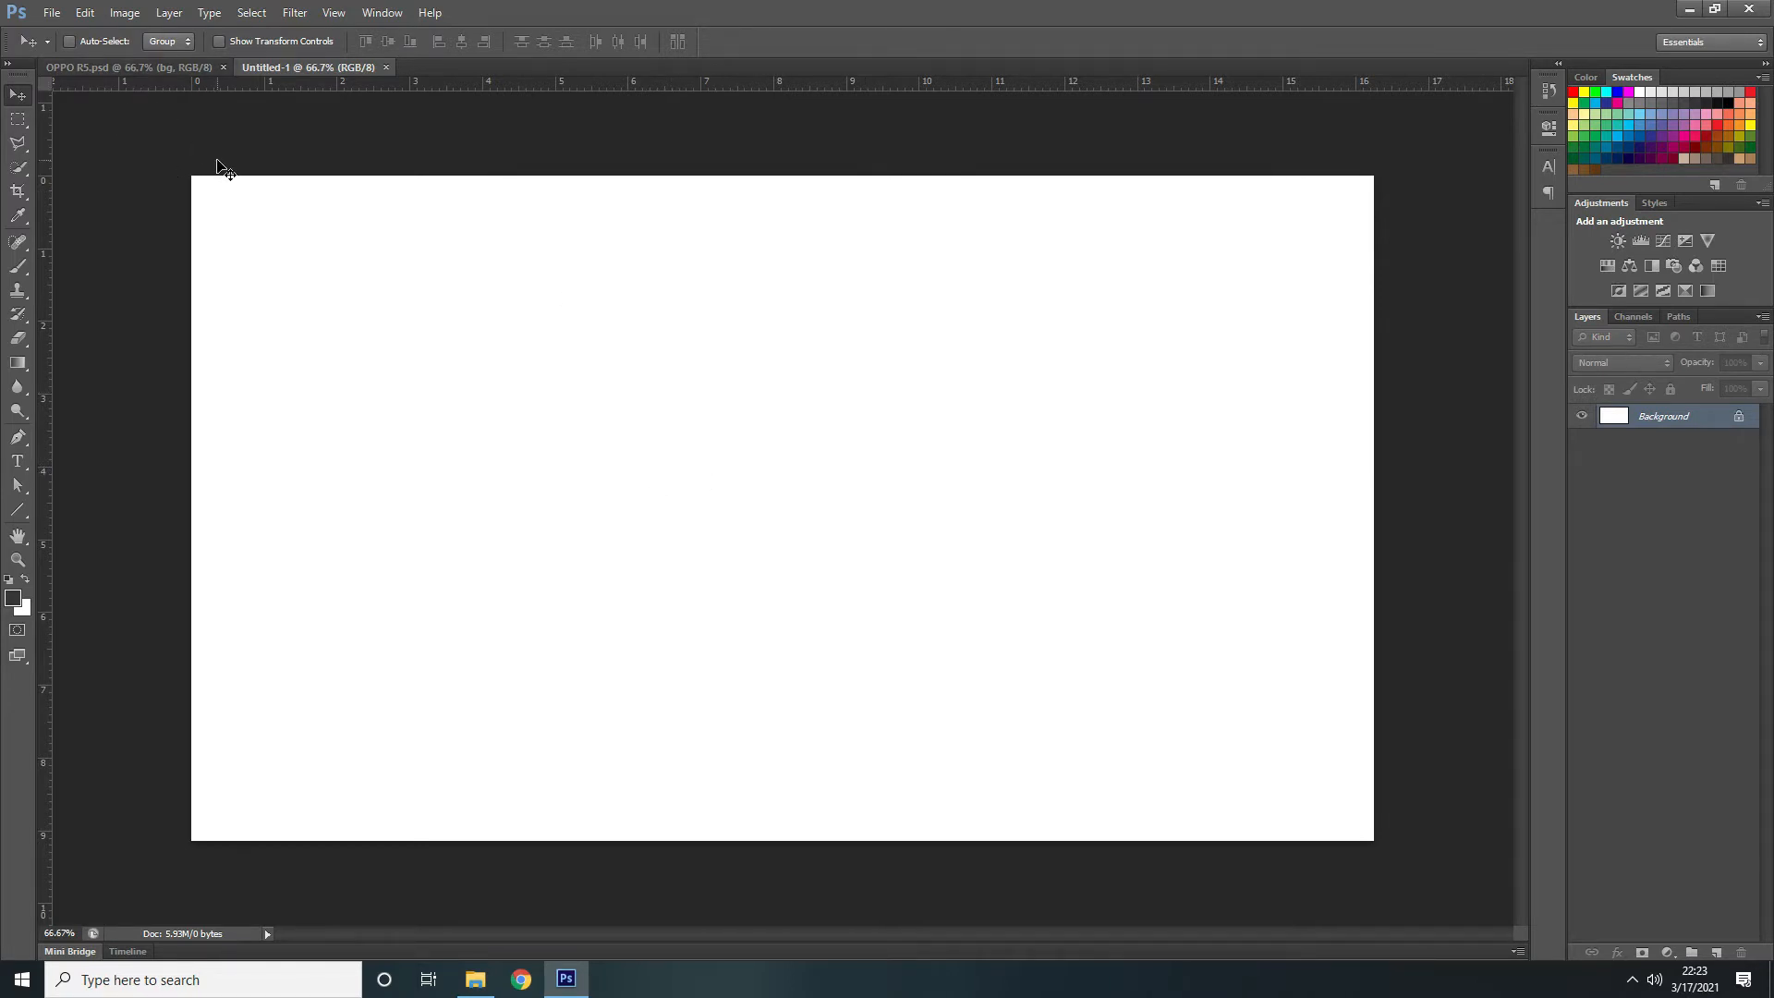
Check the foreground colour's values in the OPPO R5.psd reference document and return to the blank document
click(143, 68)
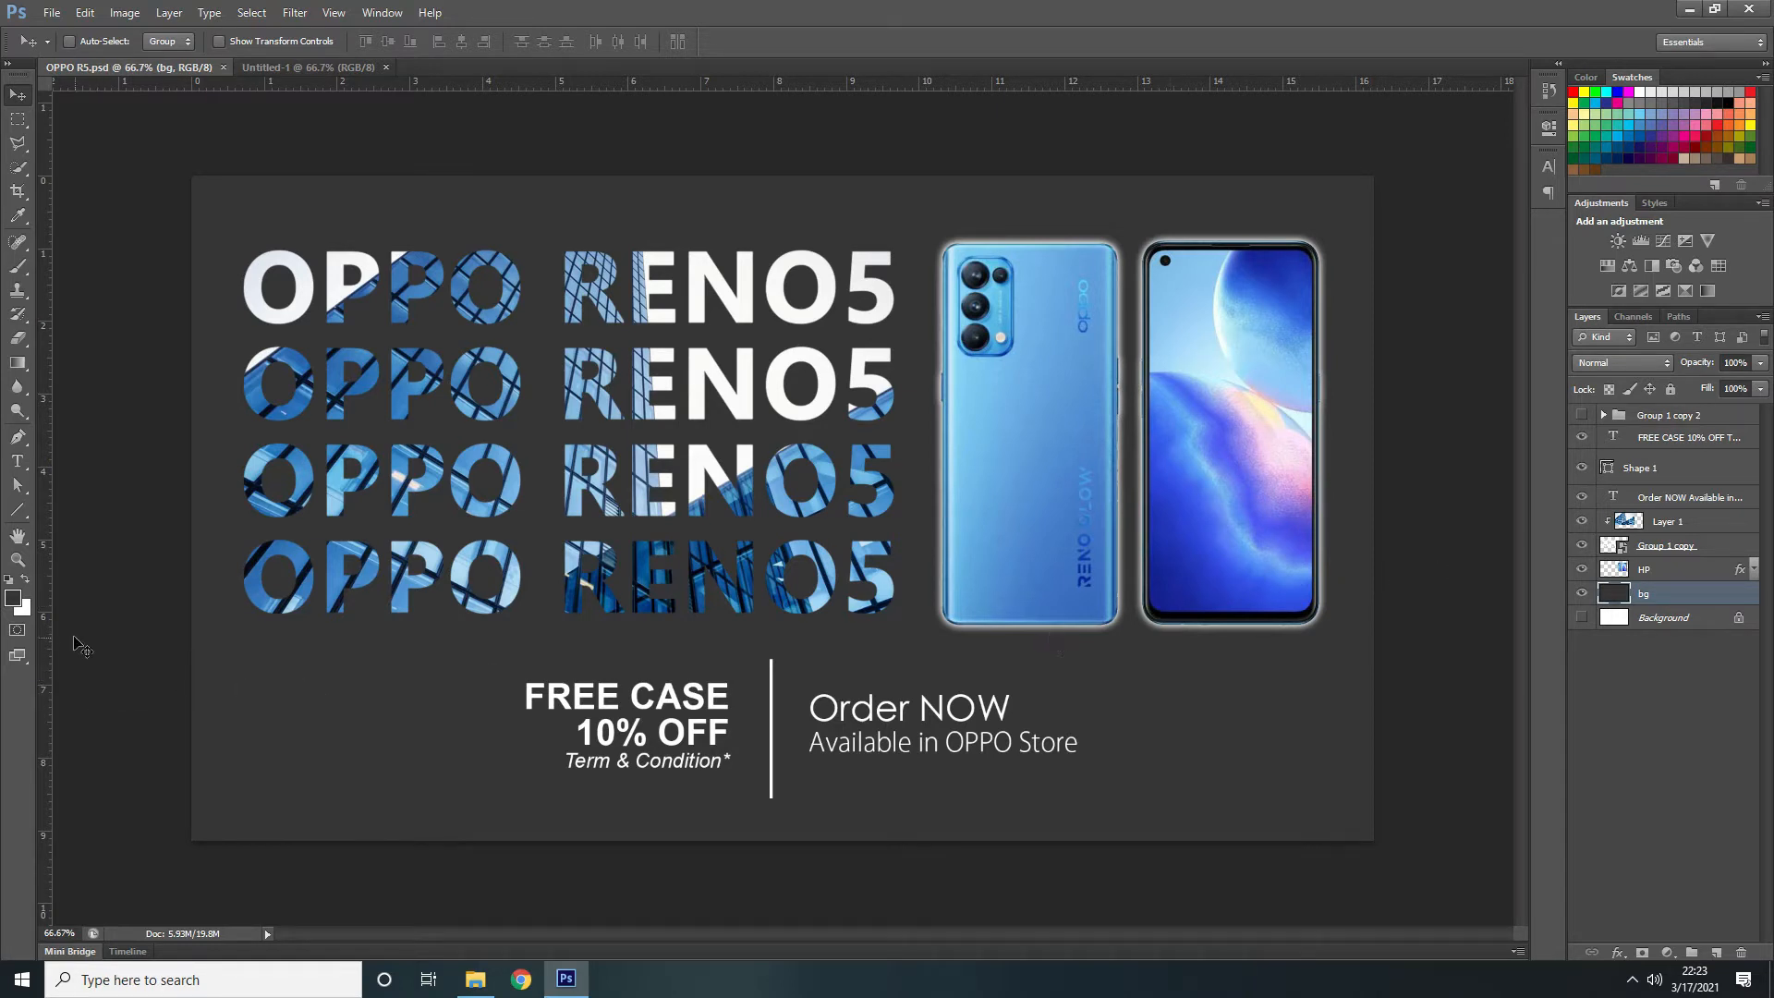
key(i)
click(13, 599)
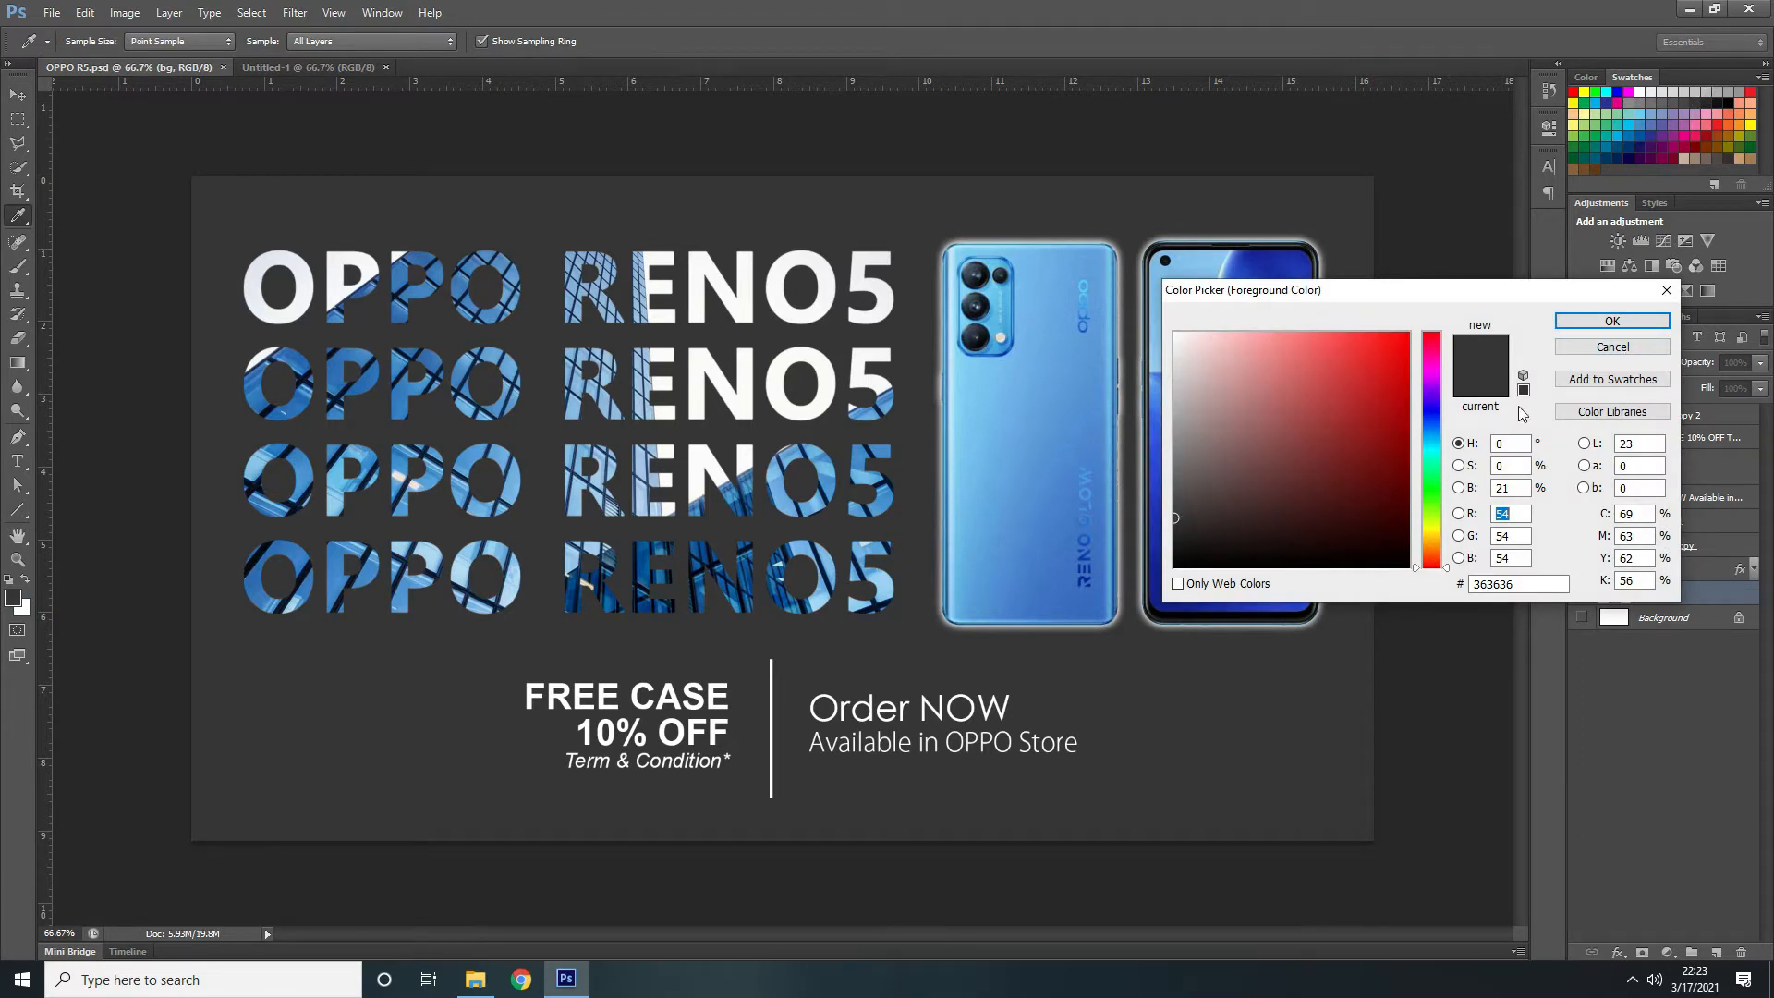
click(1589, 347)
key(v)
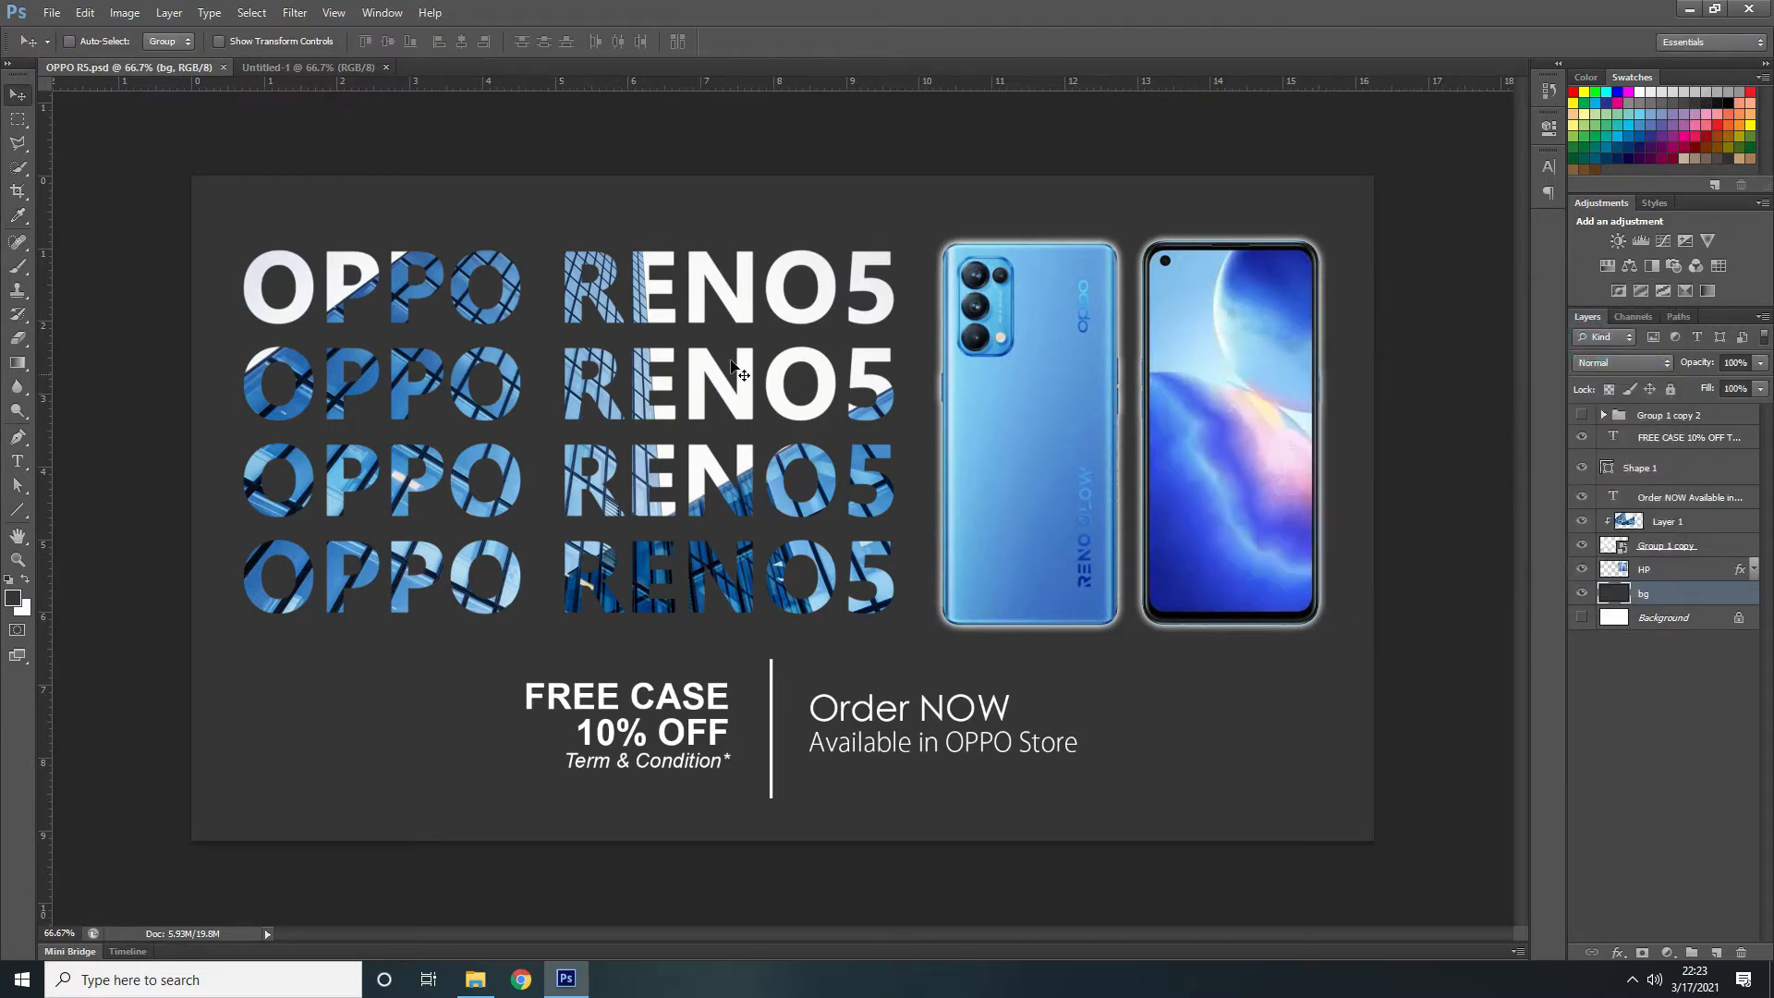
click(337, 67)
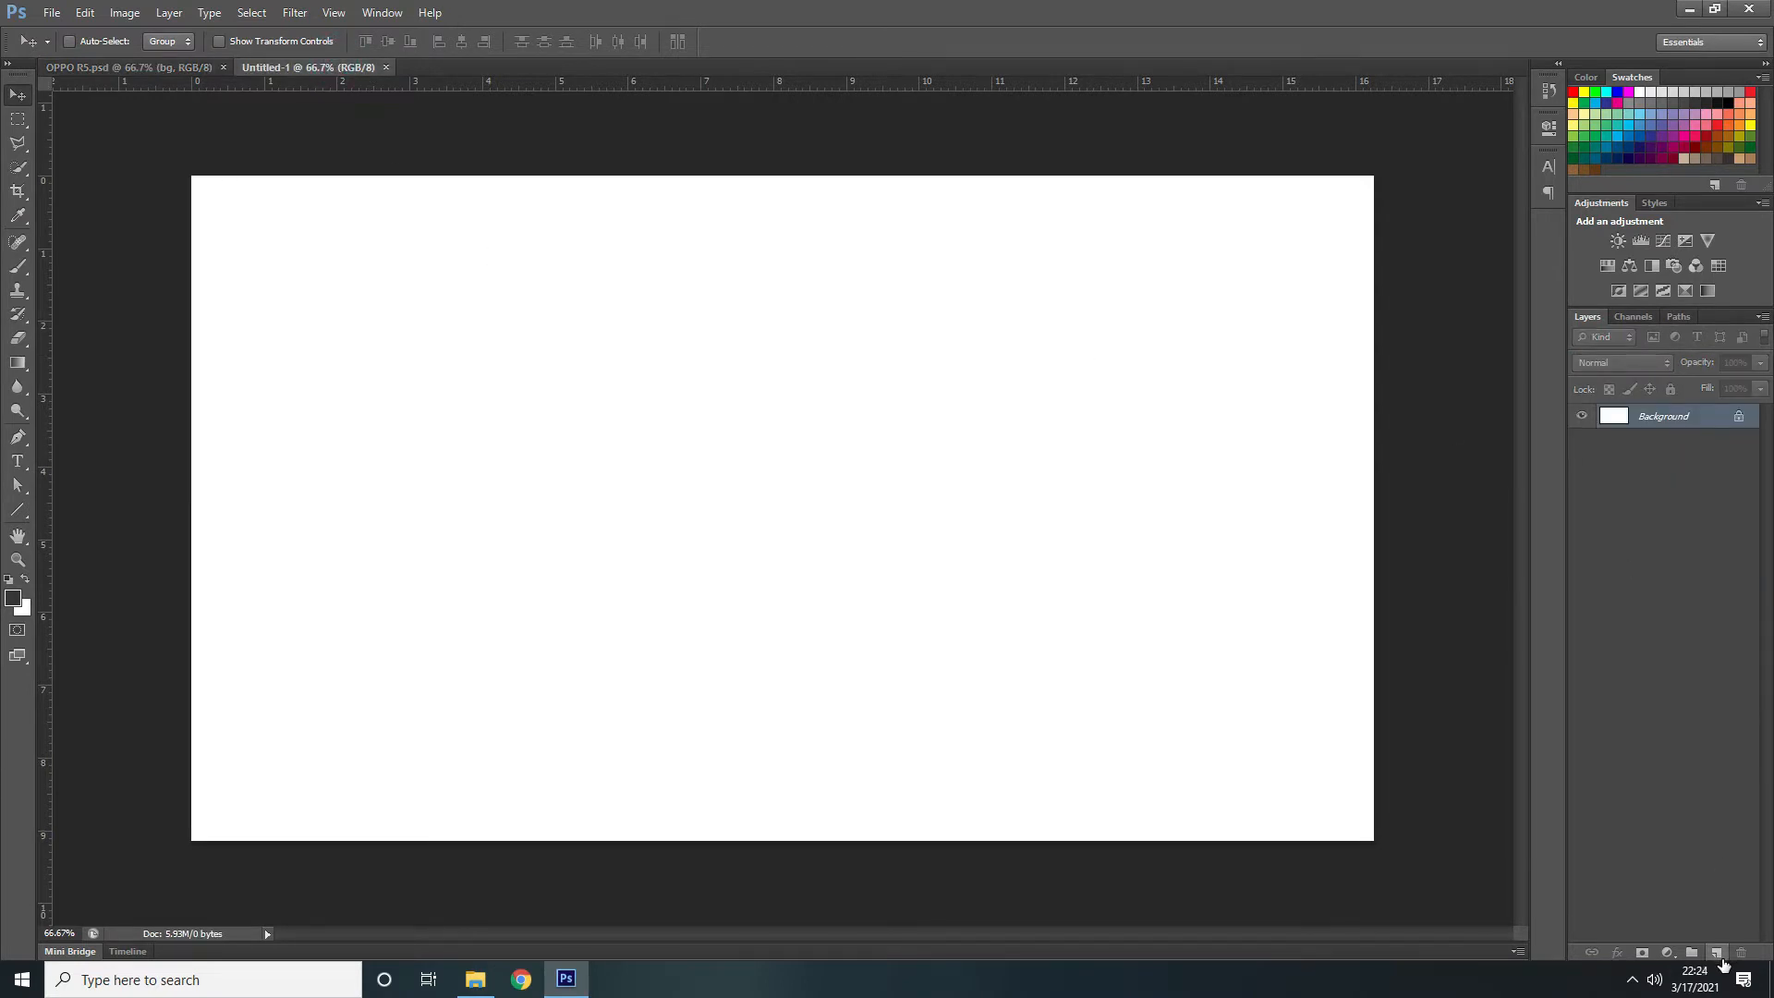
Draw a rectangle about 1799 by 990 px inside the canvas edges and fill it with solid dark grey
click(1718, 953)
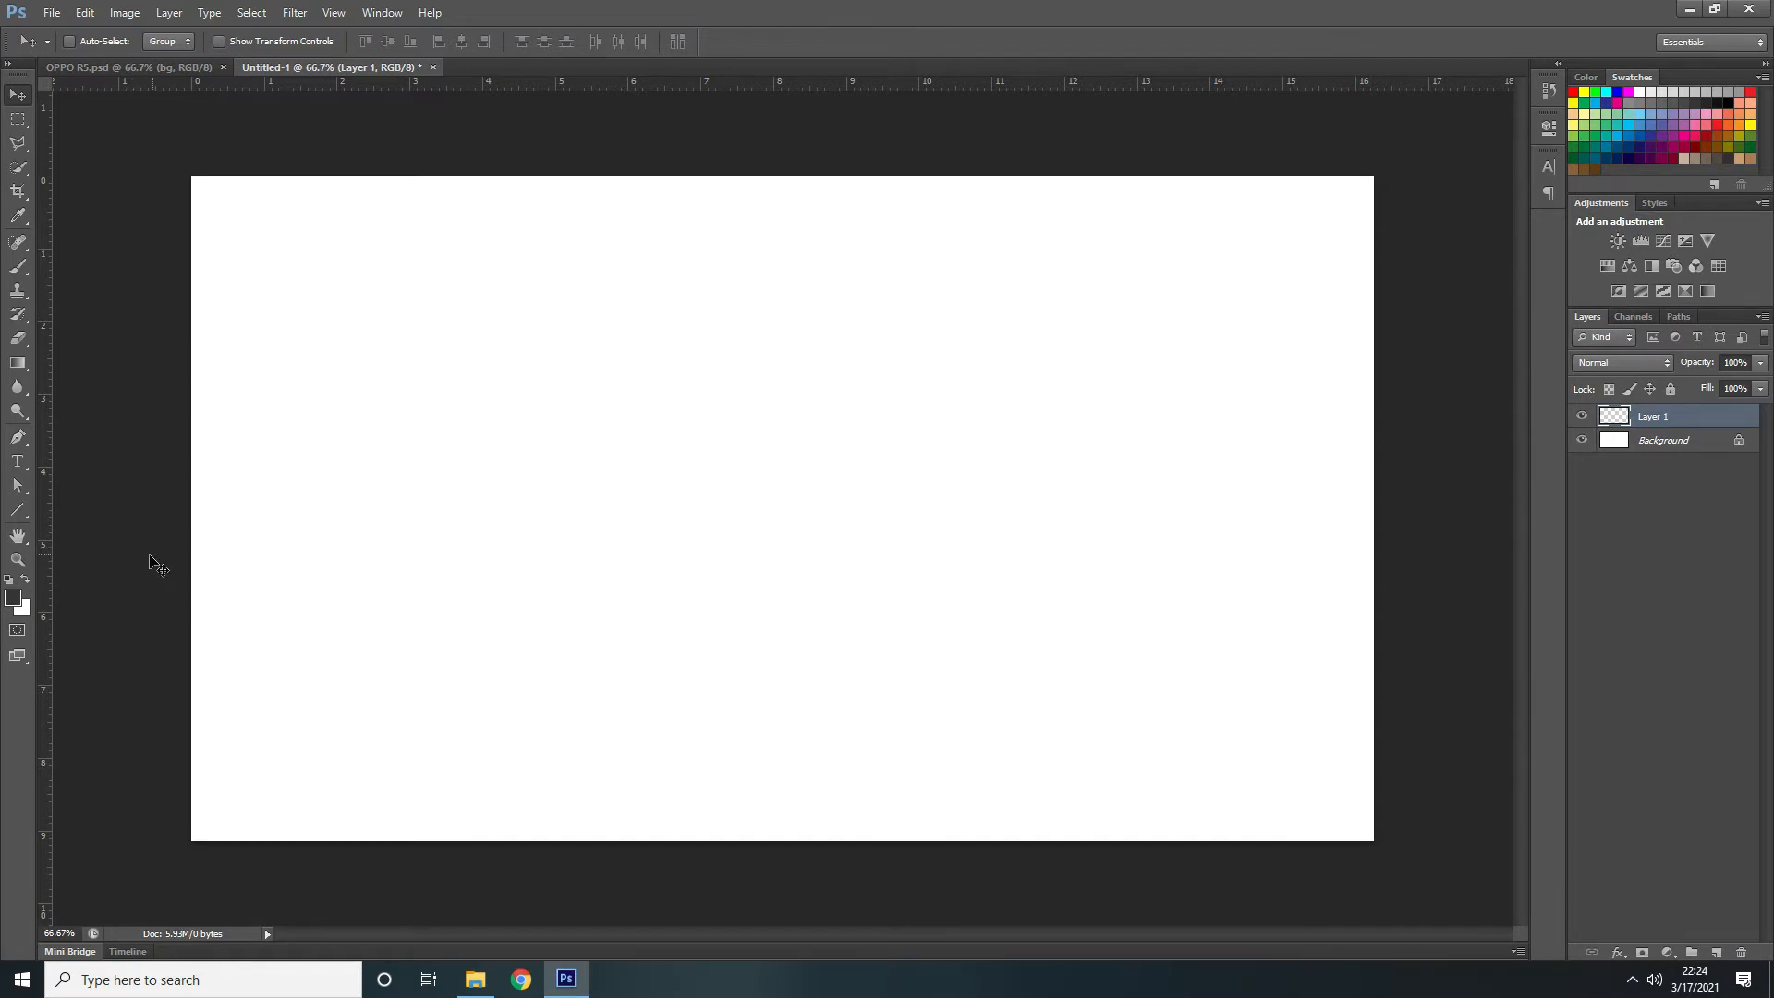
click(19, 517)
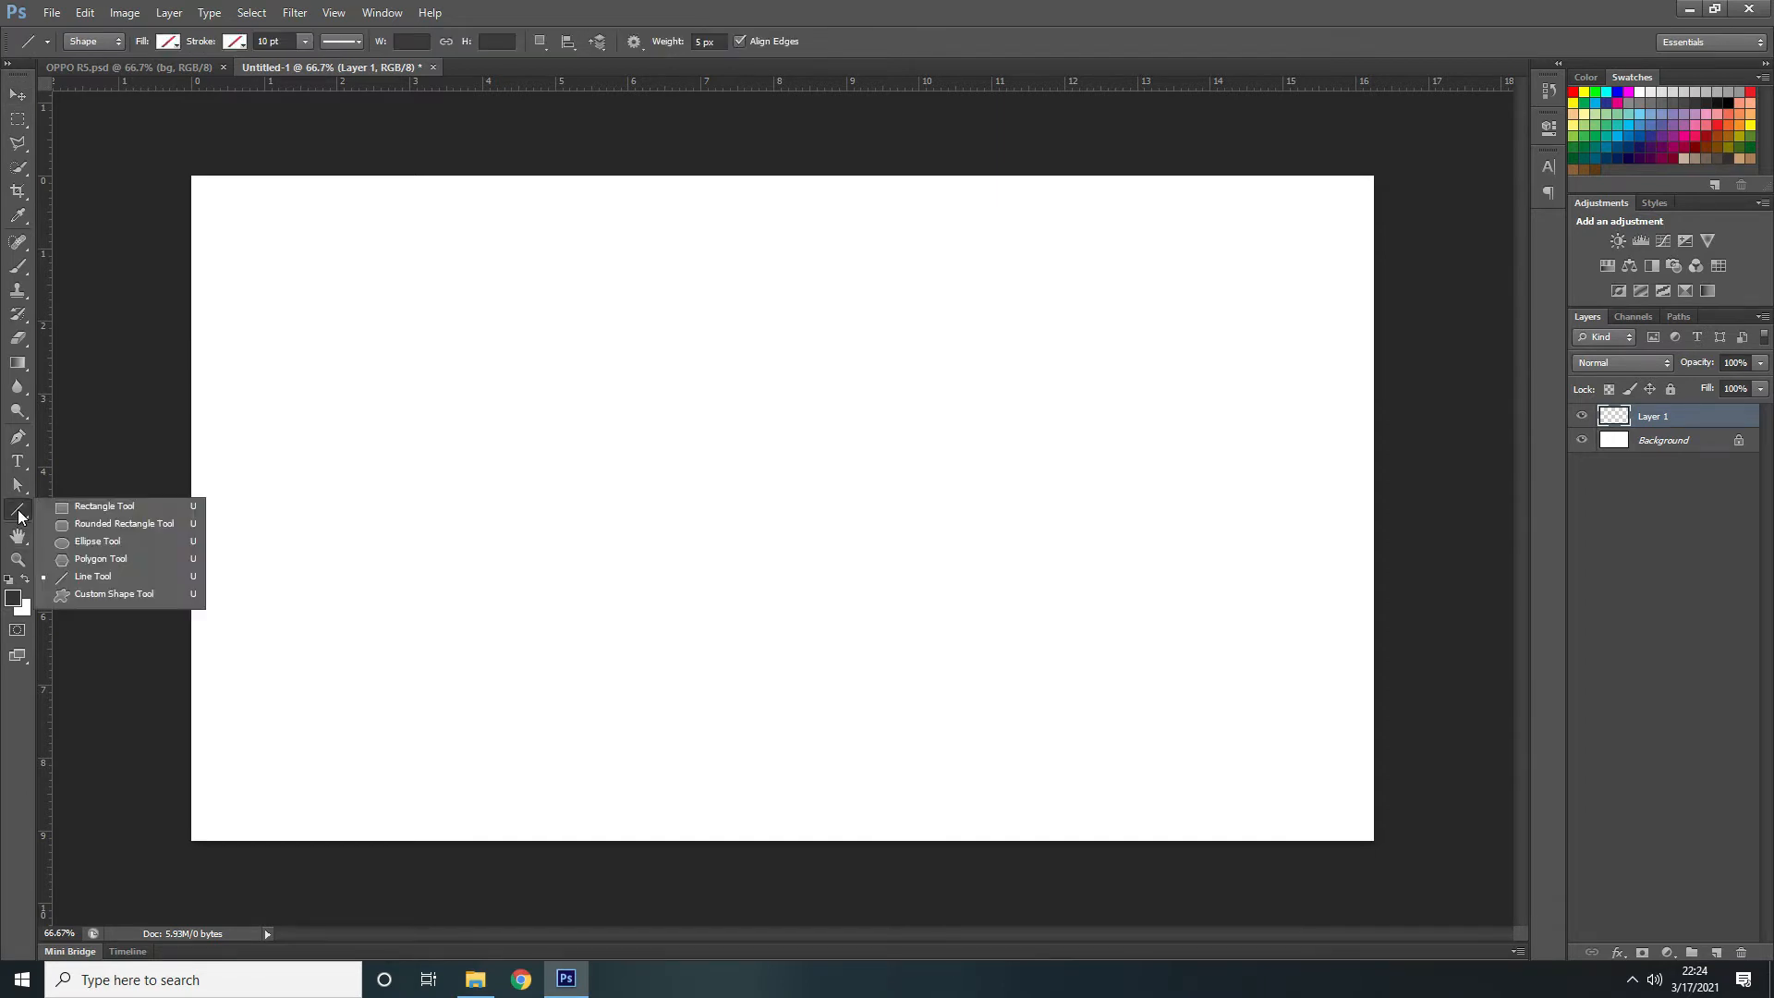
click(87, 507)
drag(224, 204, 1330, 813)
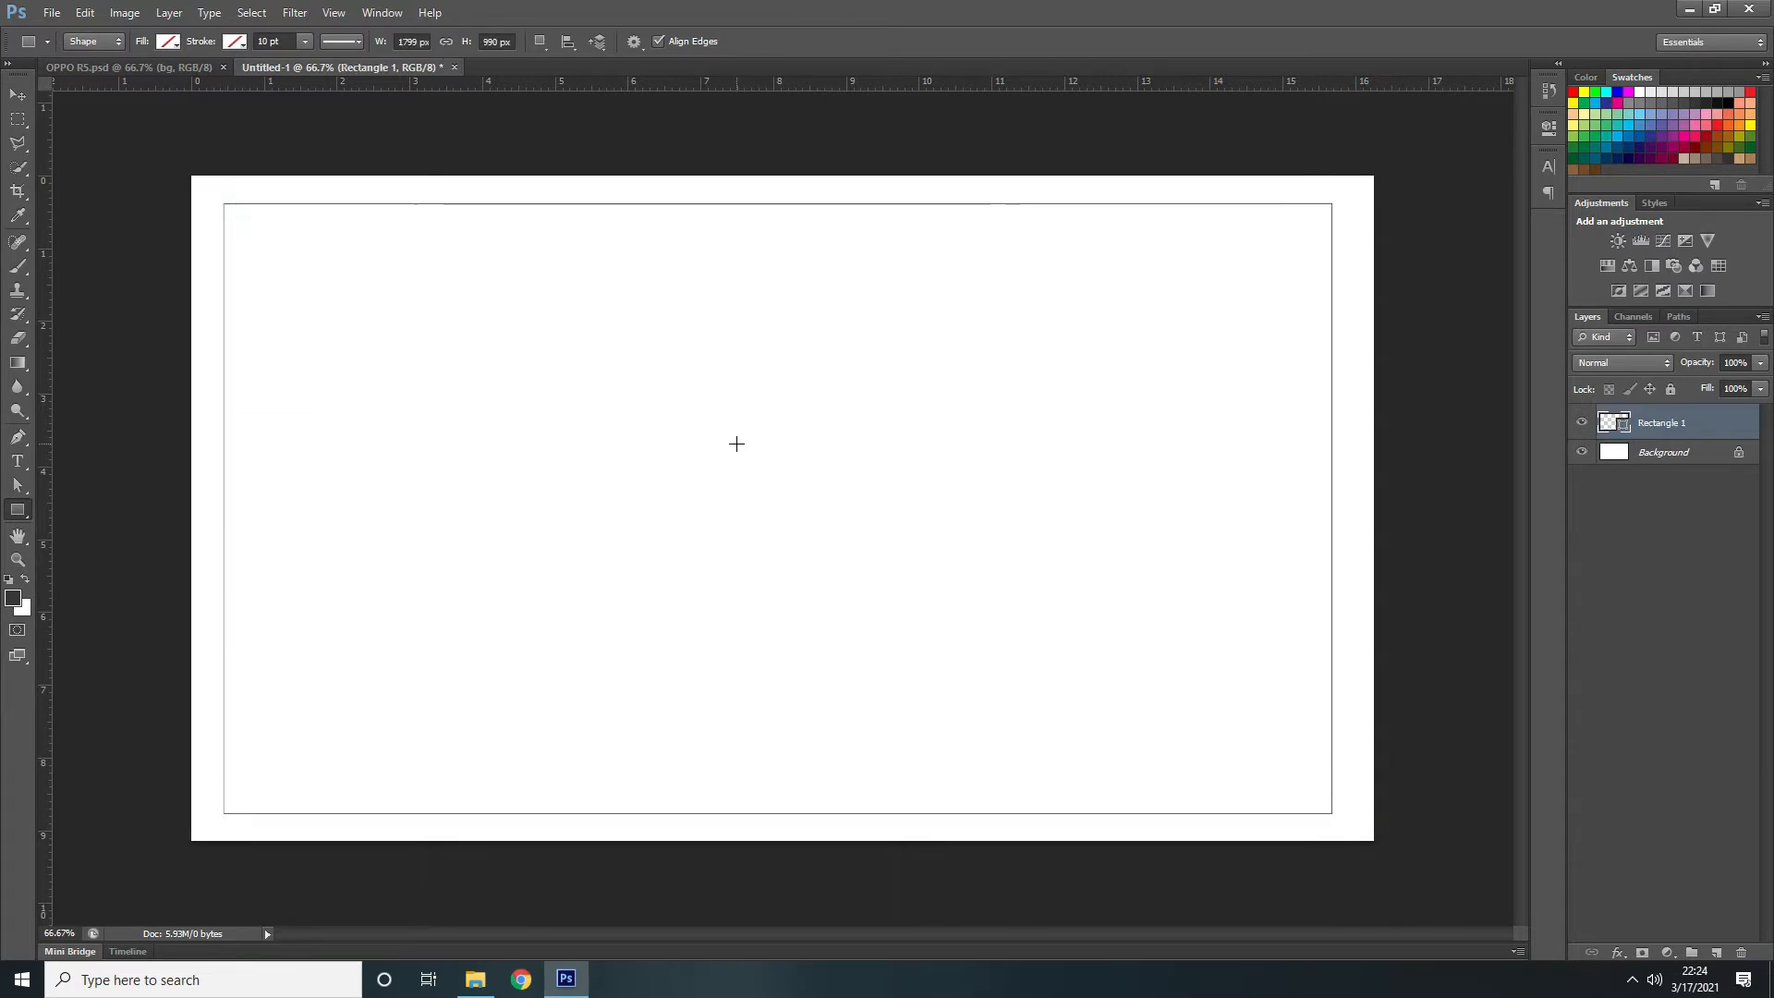
click(176, 44)
click(126, 80)
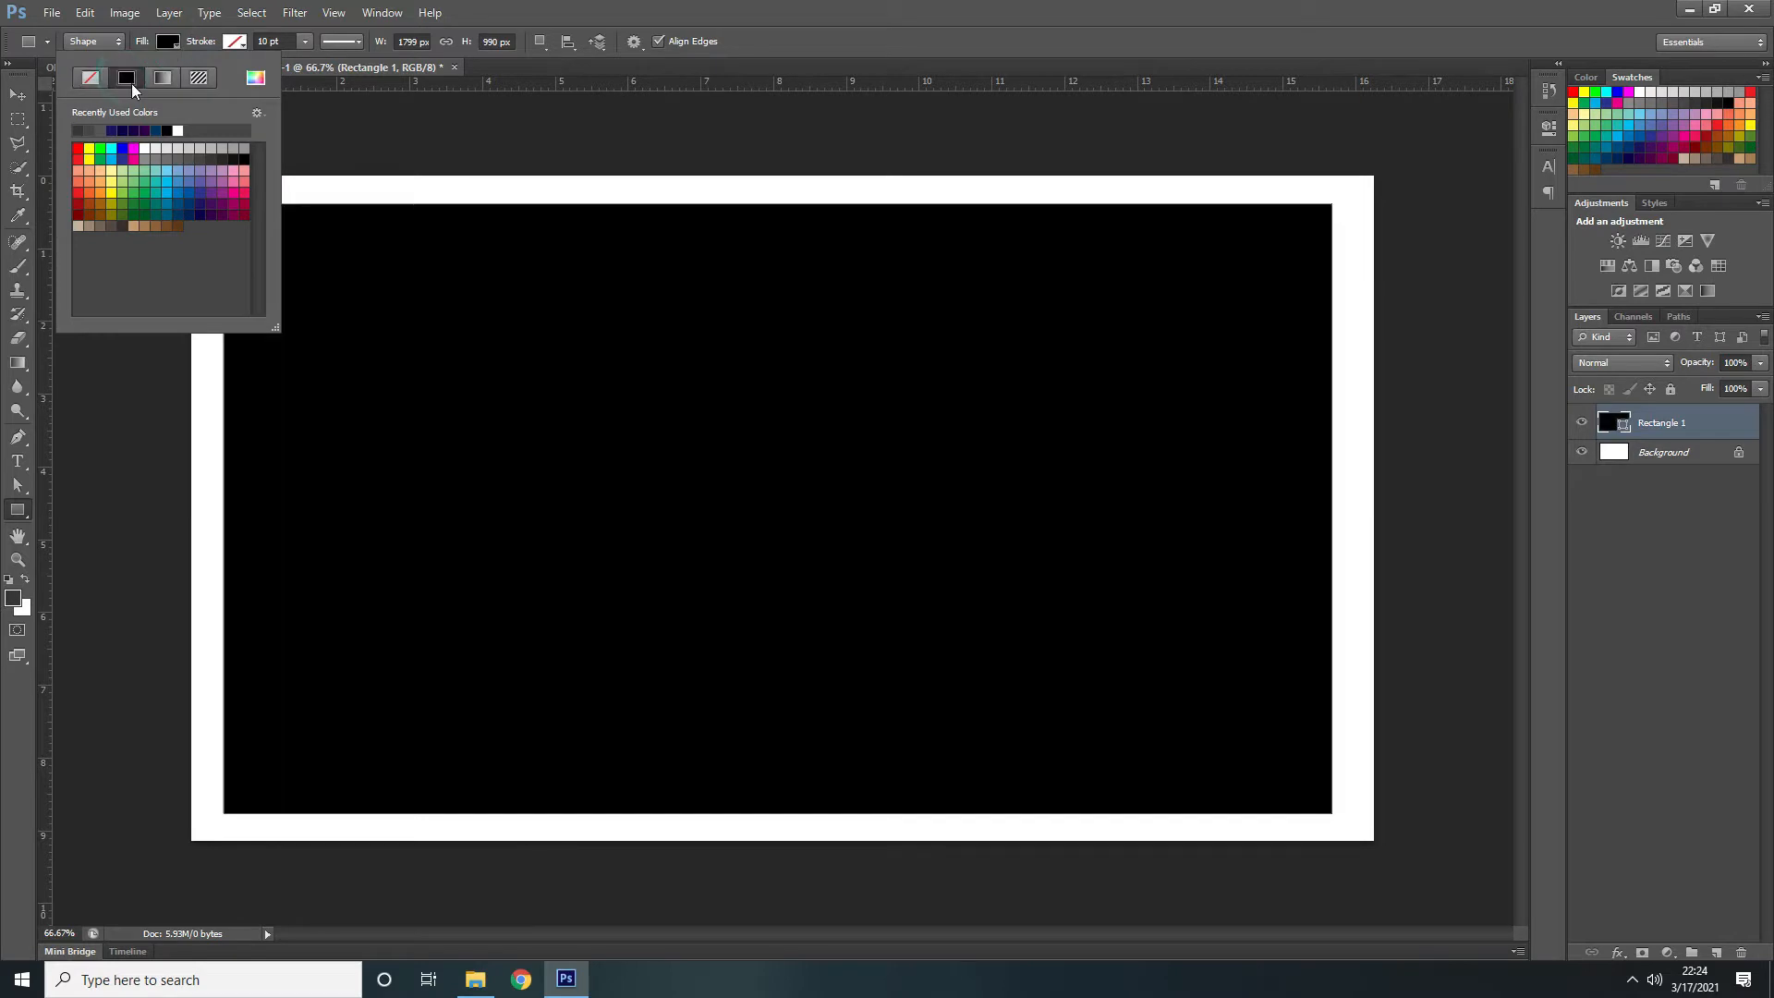
click(212, 158)
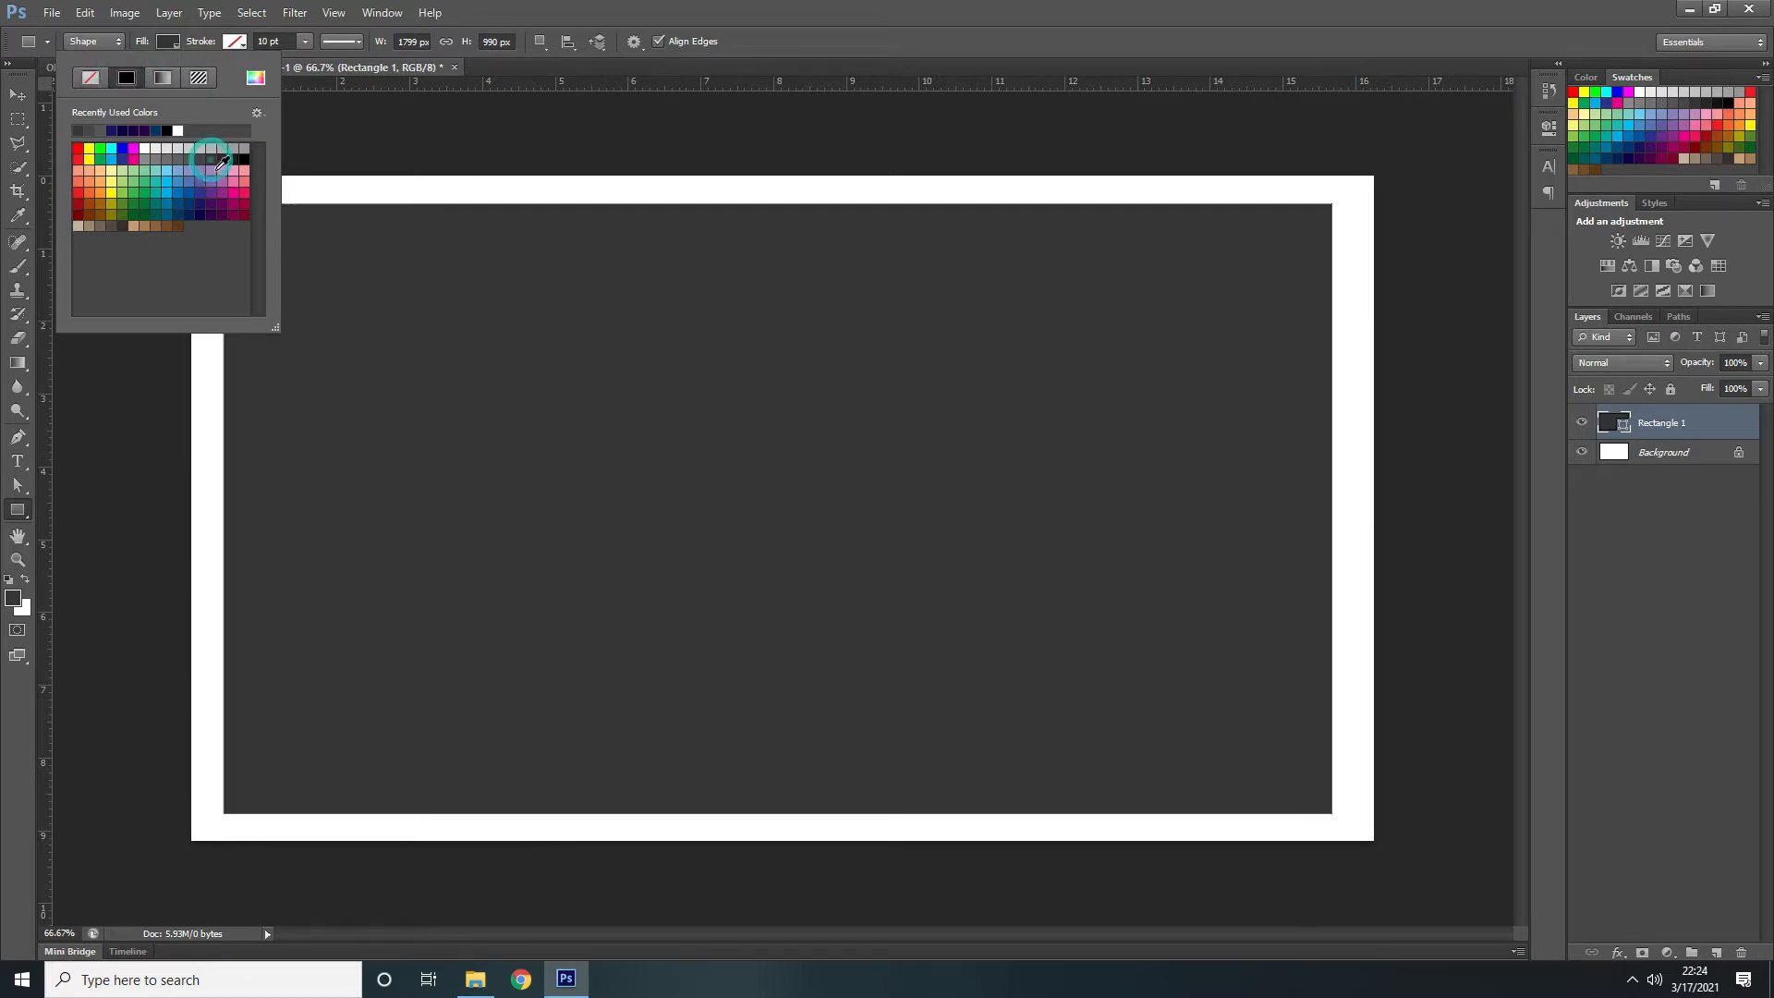
click(757, 42)
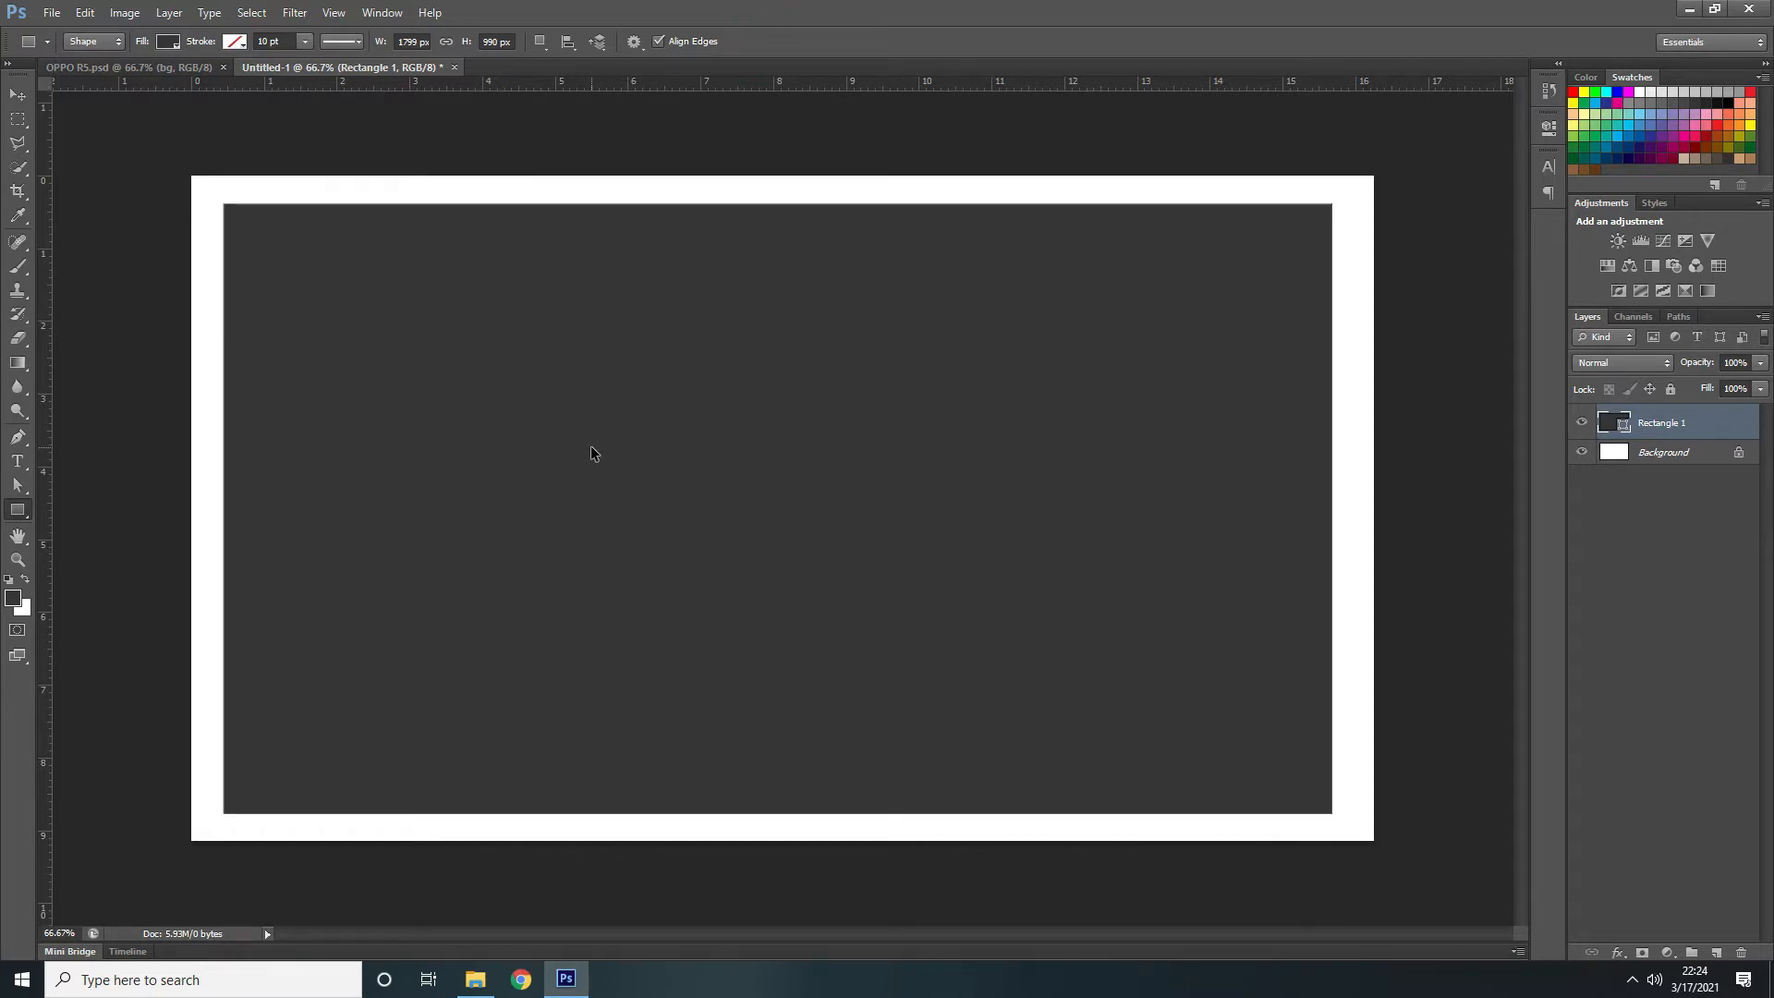
Undo and redo the rectangle's fill, and delete the rectangle layer
key(ctrl+z)
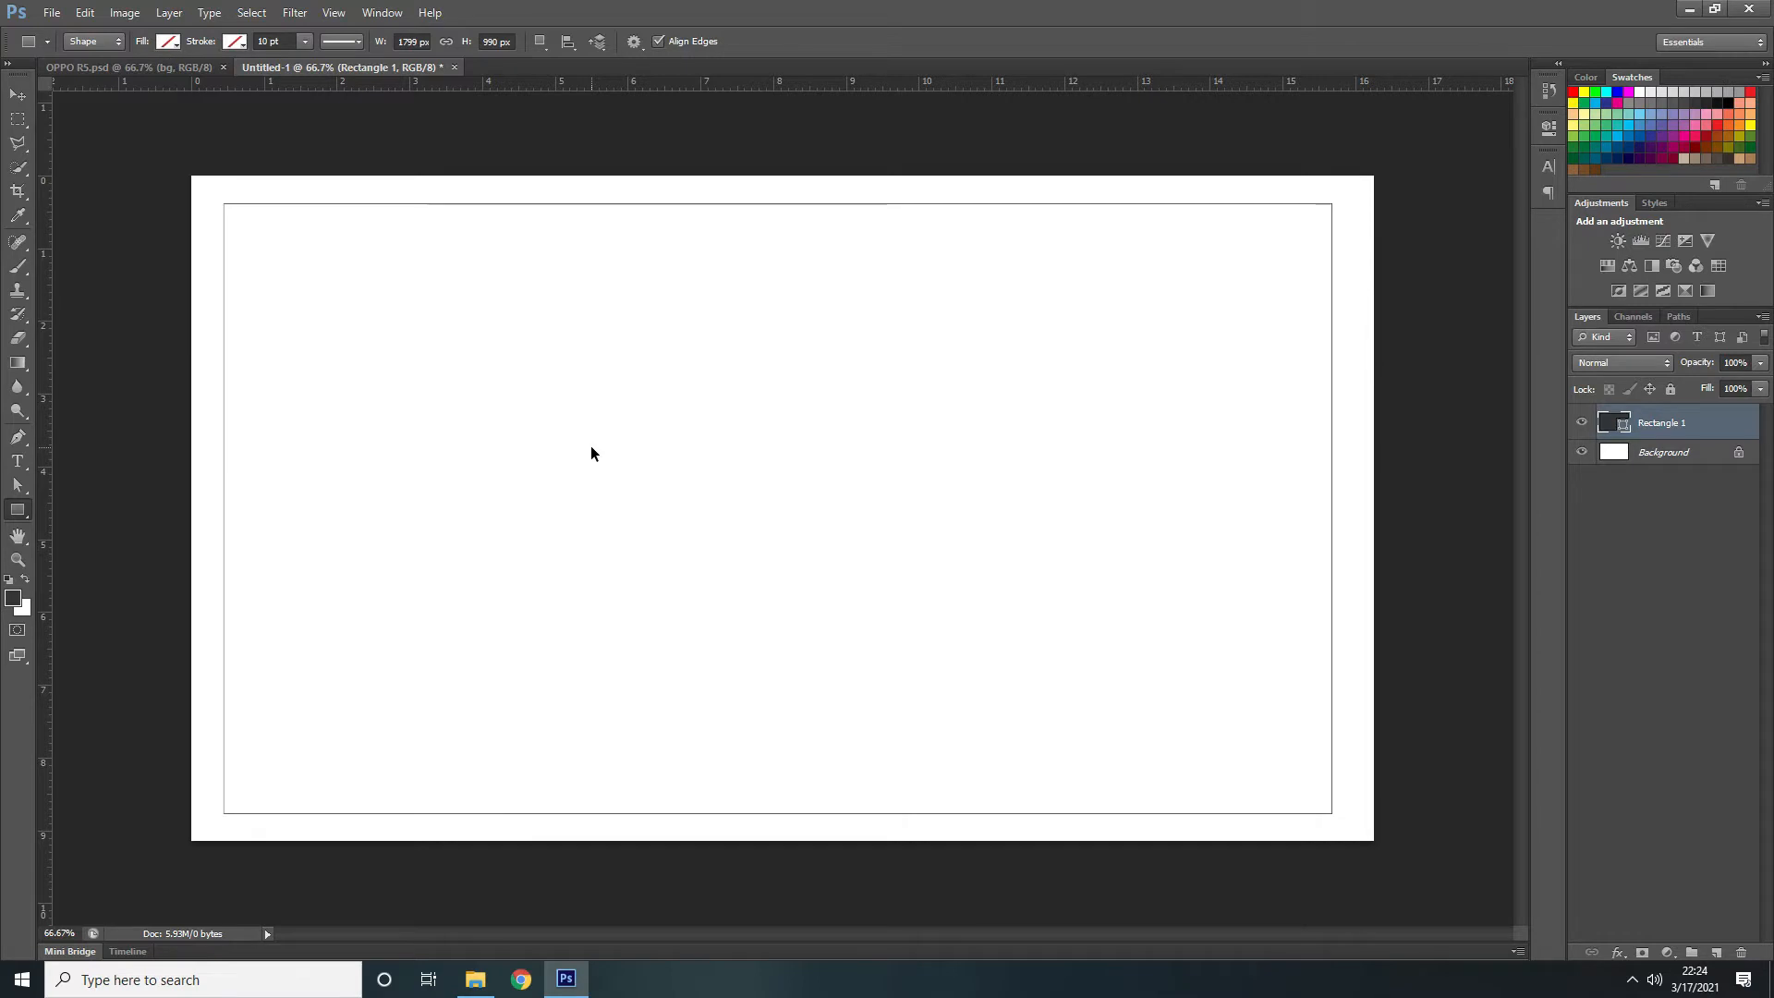
key(ctrl+z)
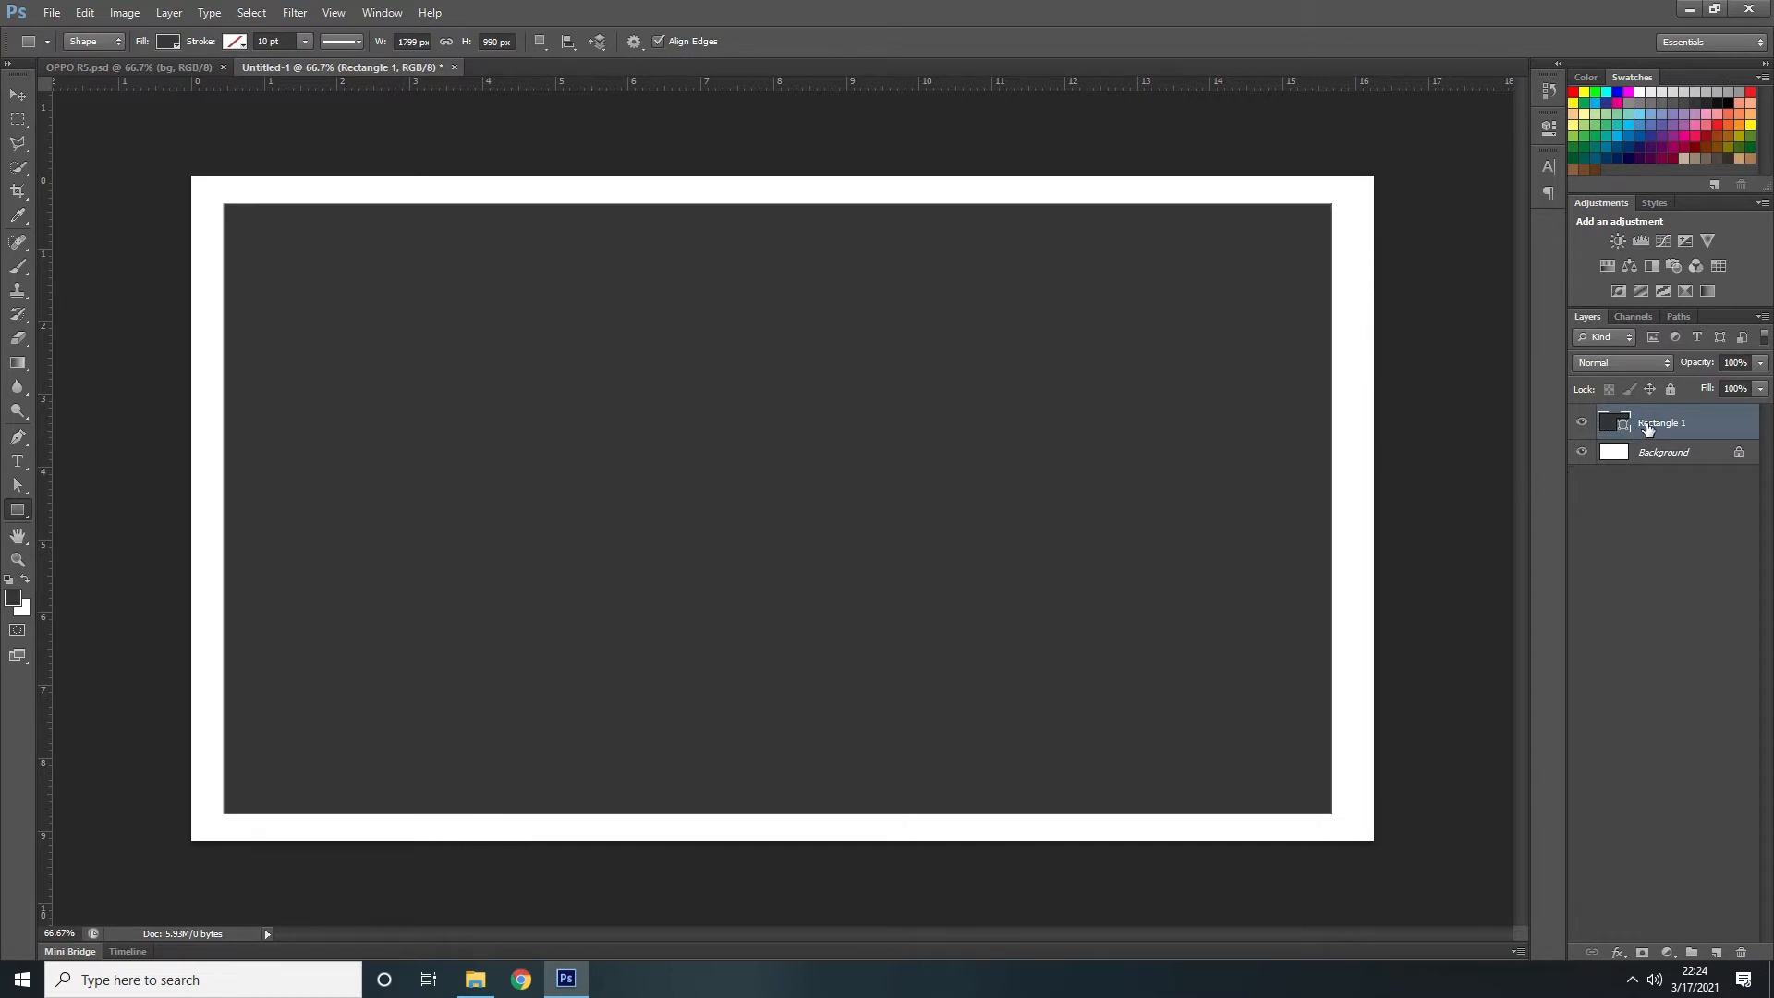
key(Delete)
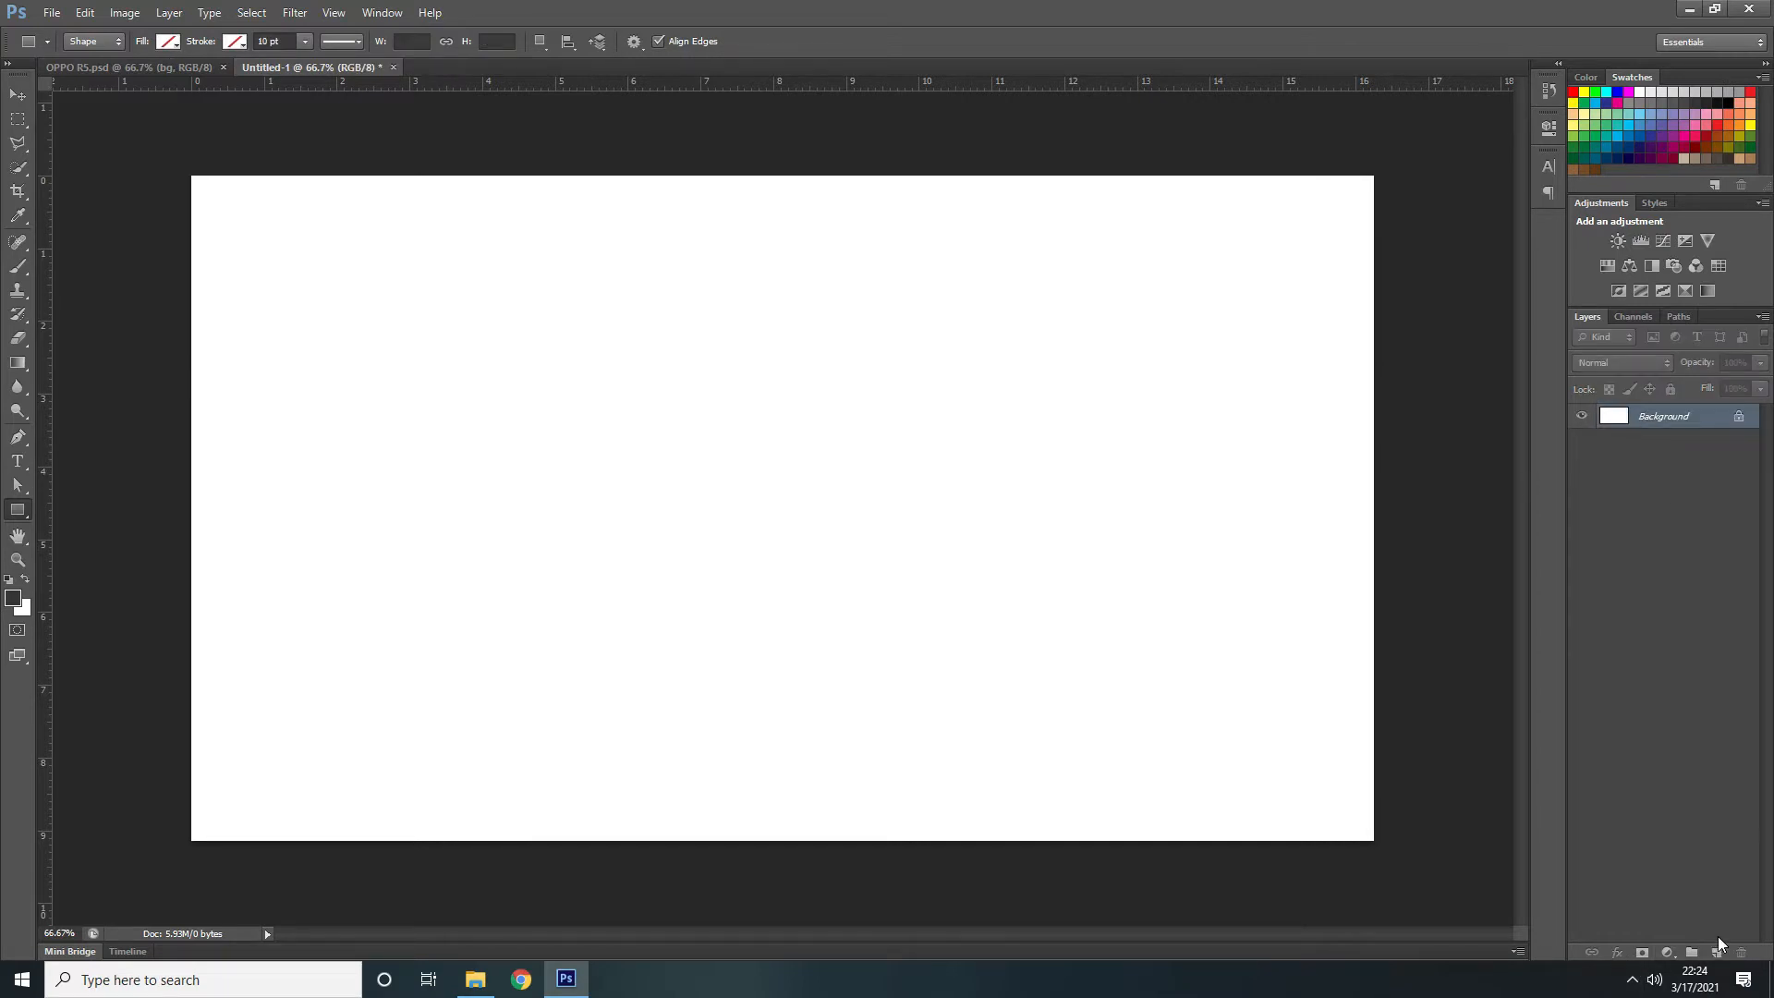
Add a new layer and fill it entirely with the dark grey foreground colour #363636
click(1717, 952)
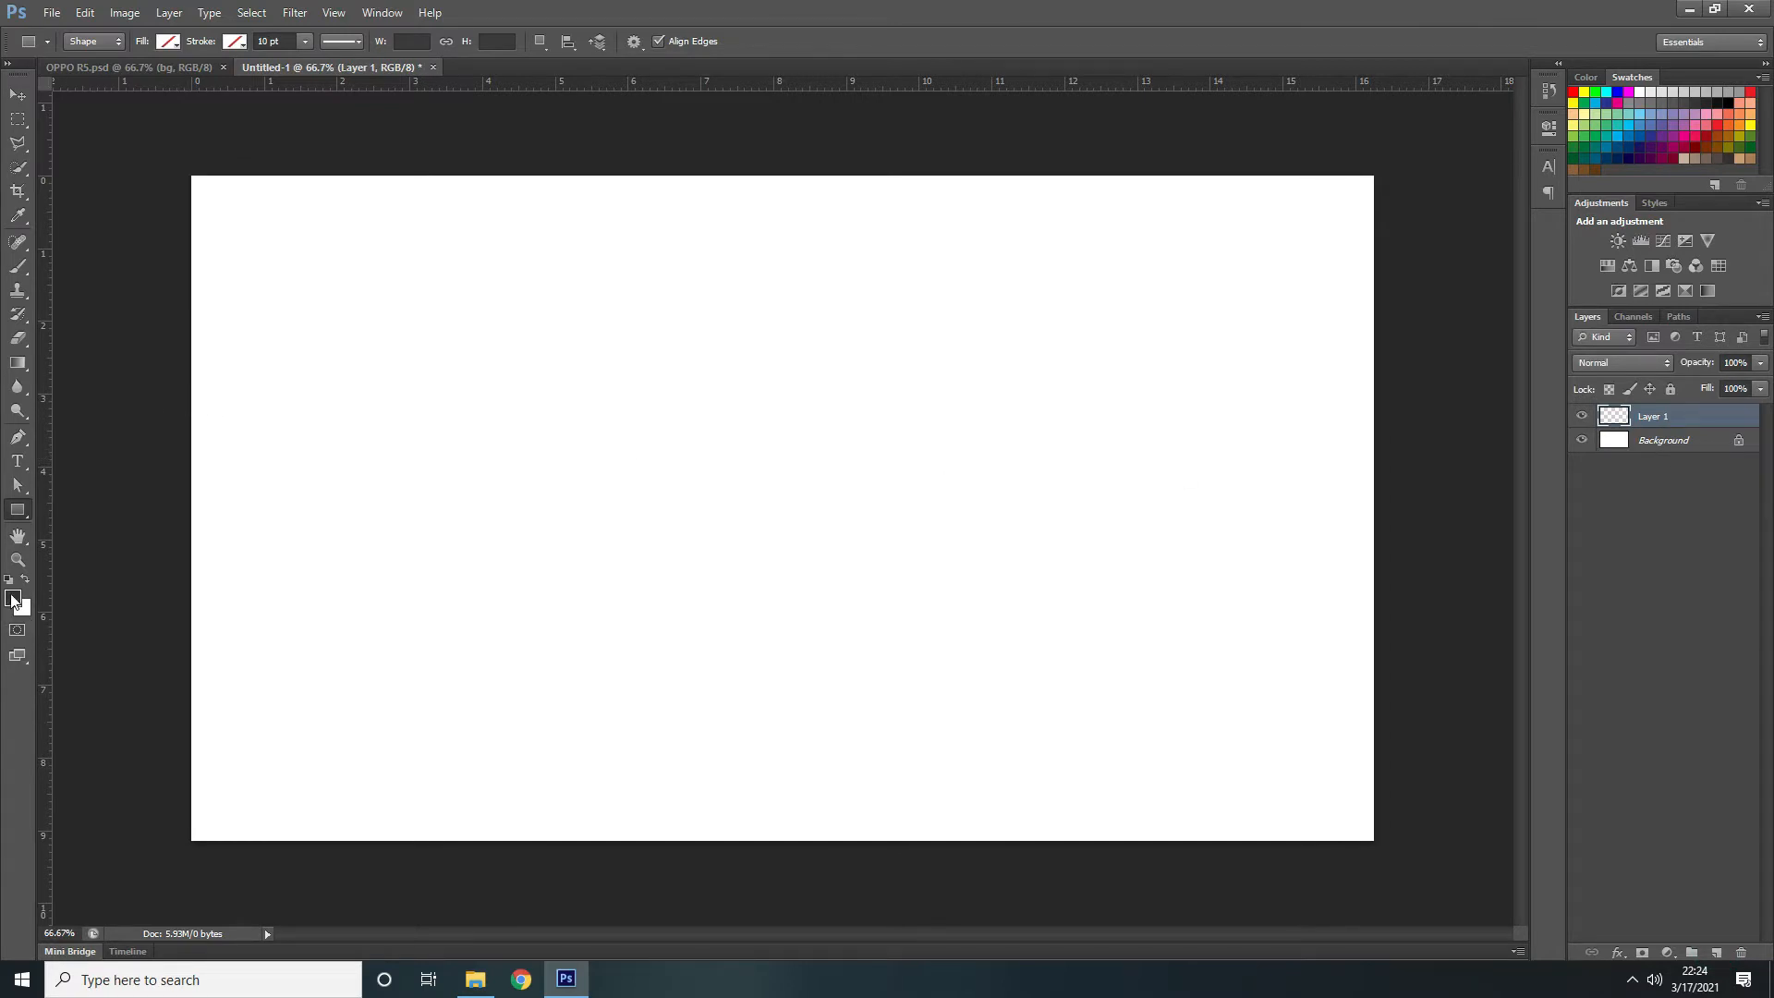
click(18, 94)
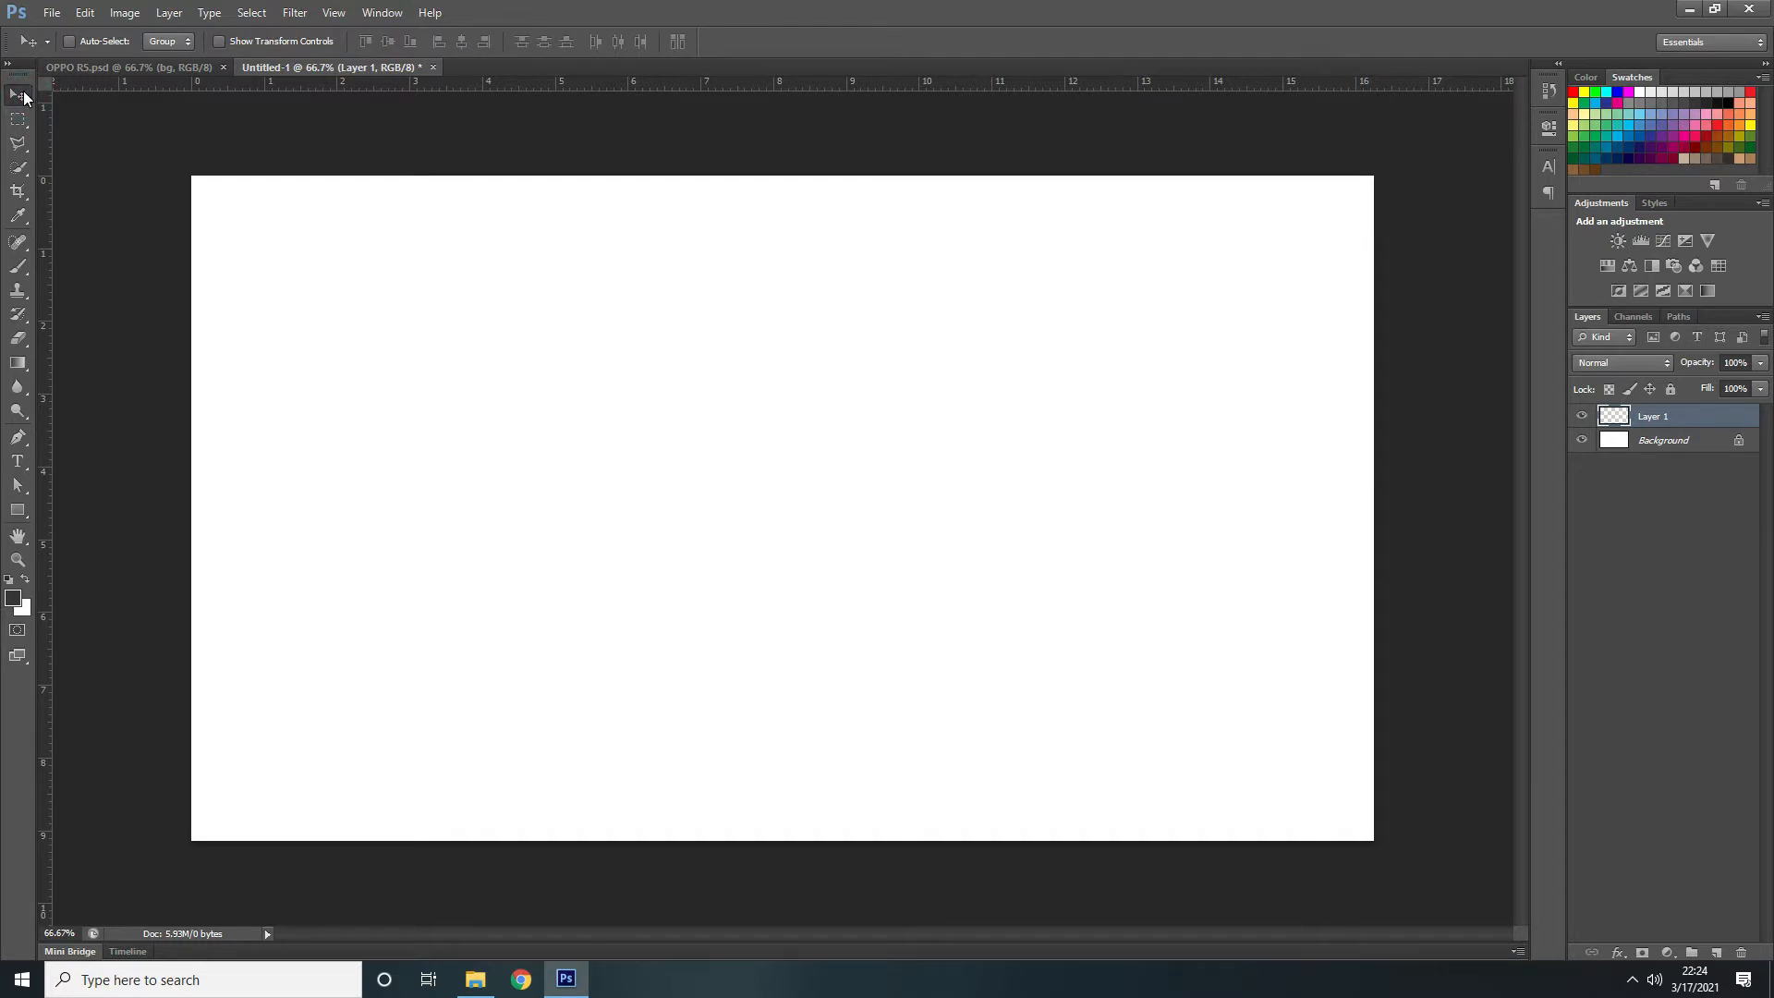
click(13, 598)
click(1610, 353)
key(alt+BackSpace)
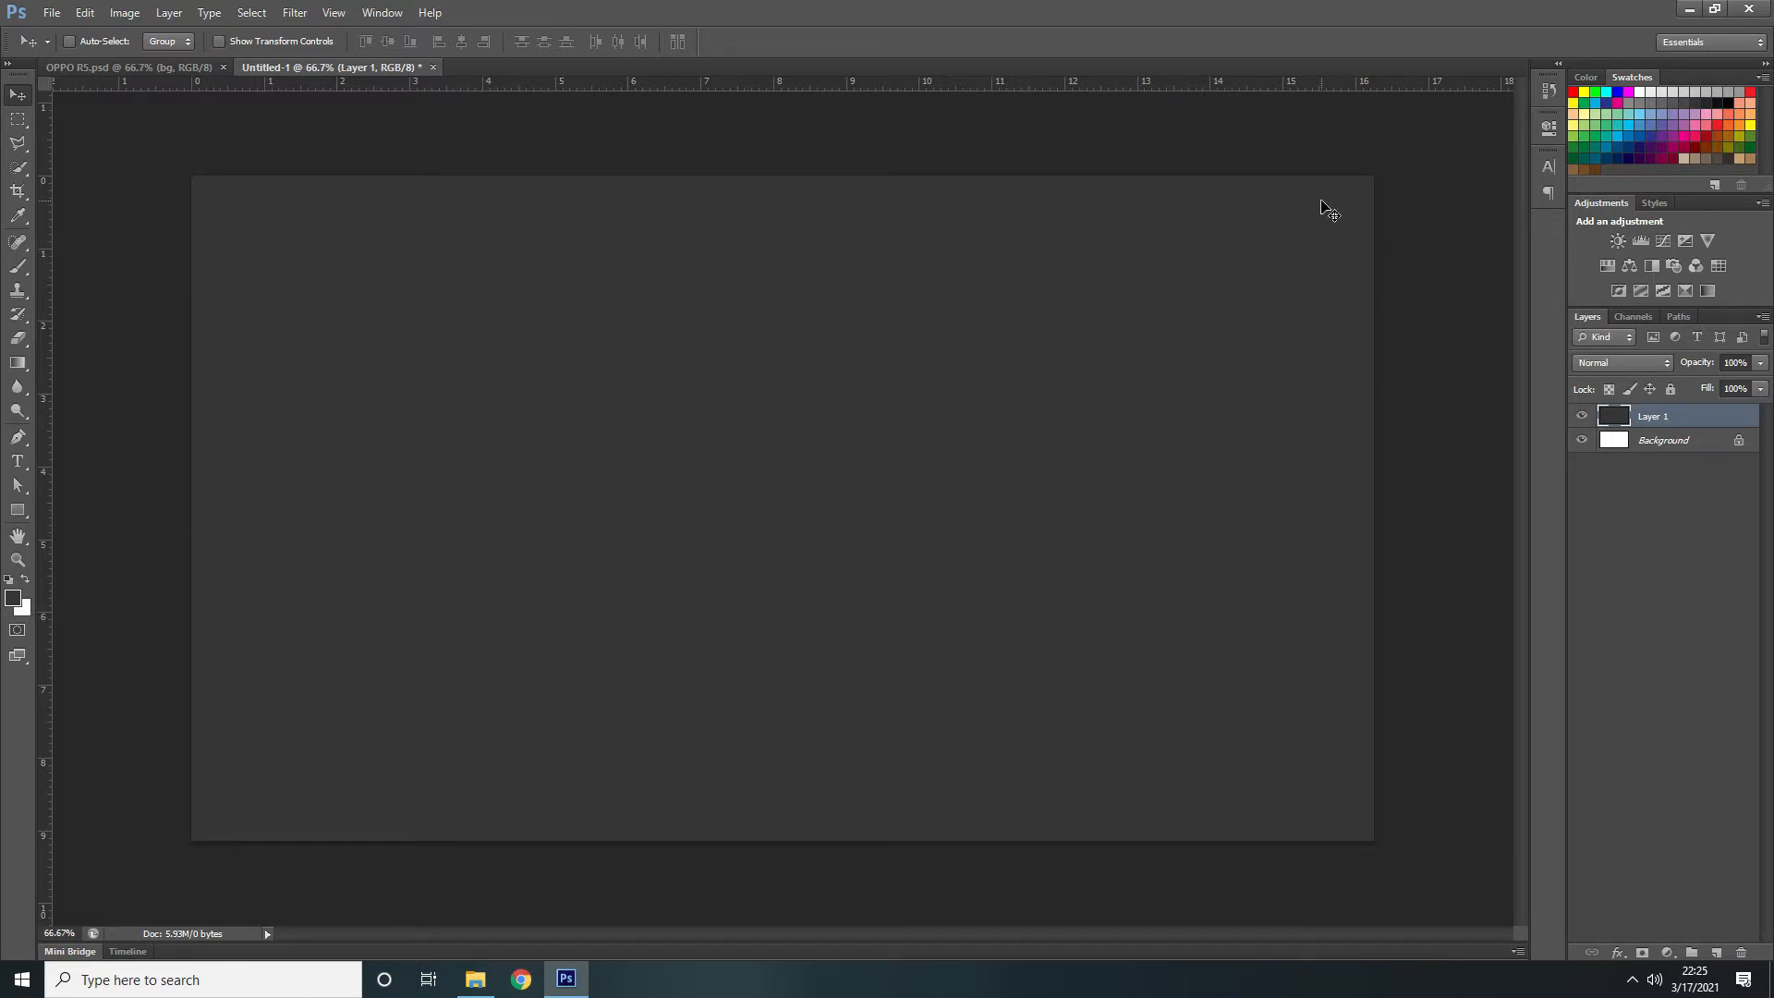
Rename the dark grey layer to bg
double_click(1661, 418)
text(bg)
key(Return)
Switch to File Explorer and open the Bahan folder inside Latihan to find the Oppo phone images
click(475, 980)
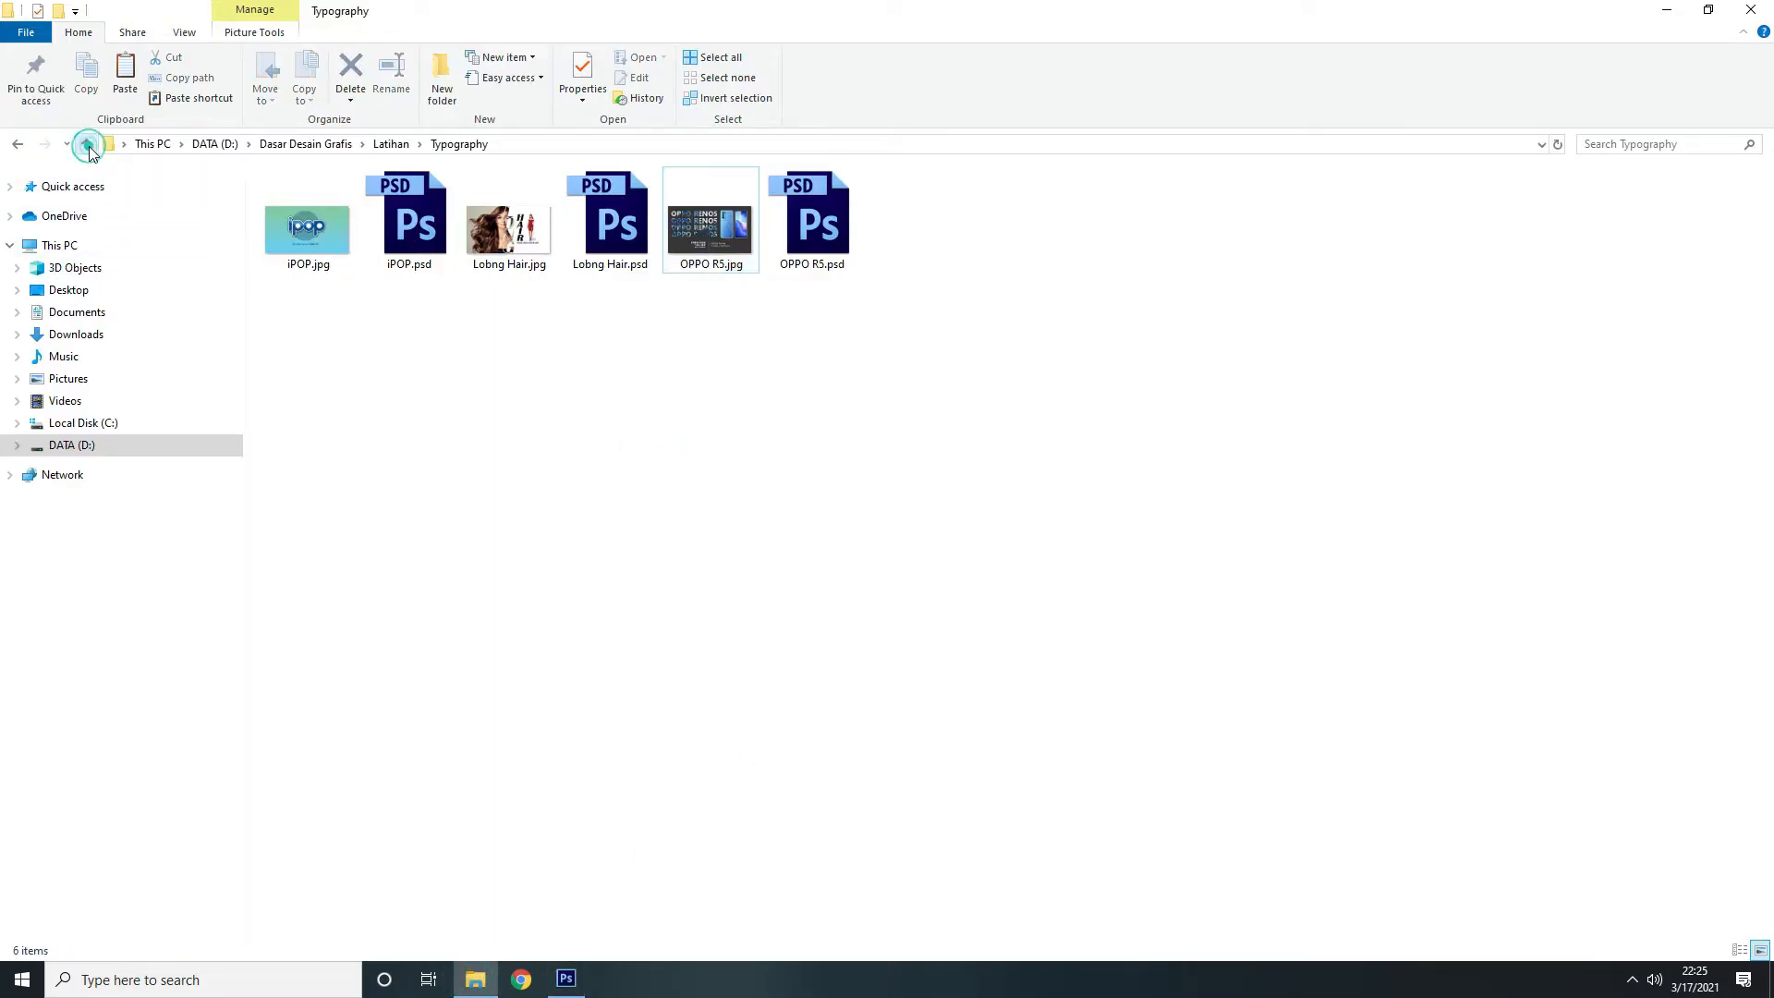
click(87, 145)
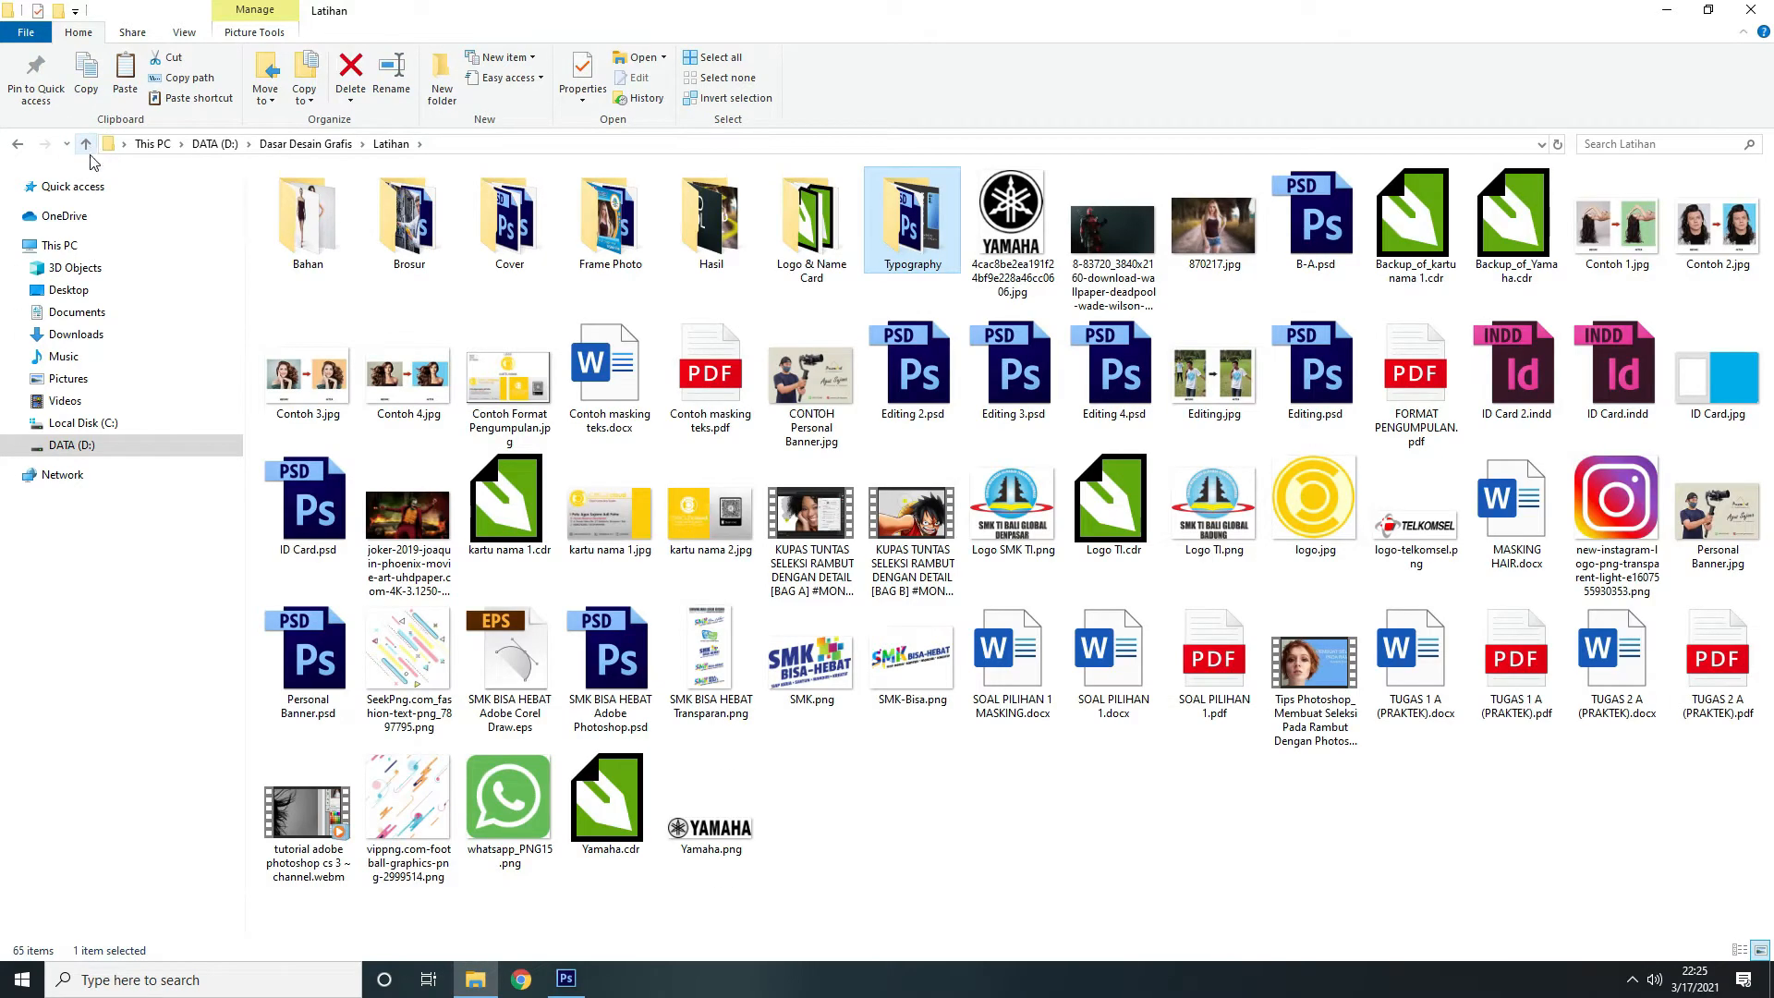
double_click(296, 229)
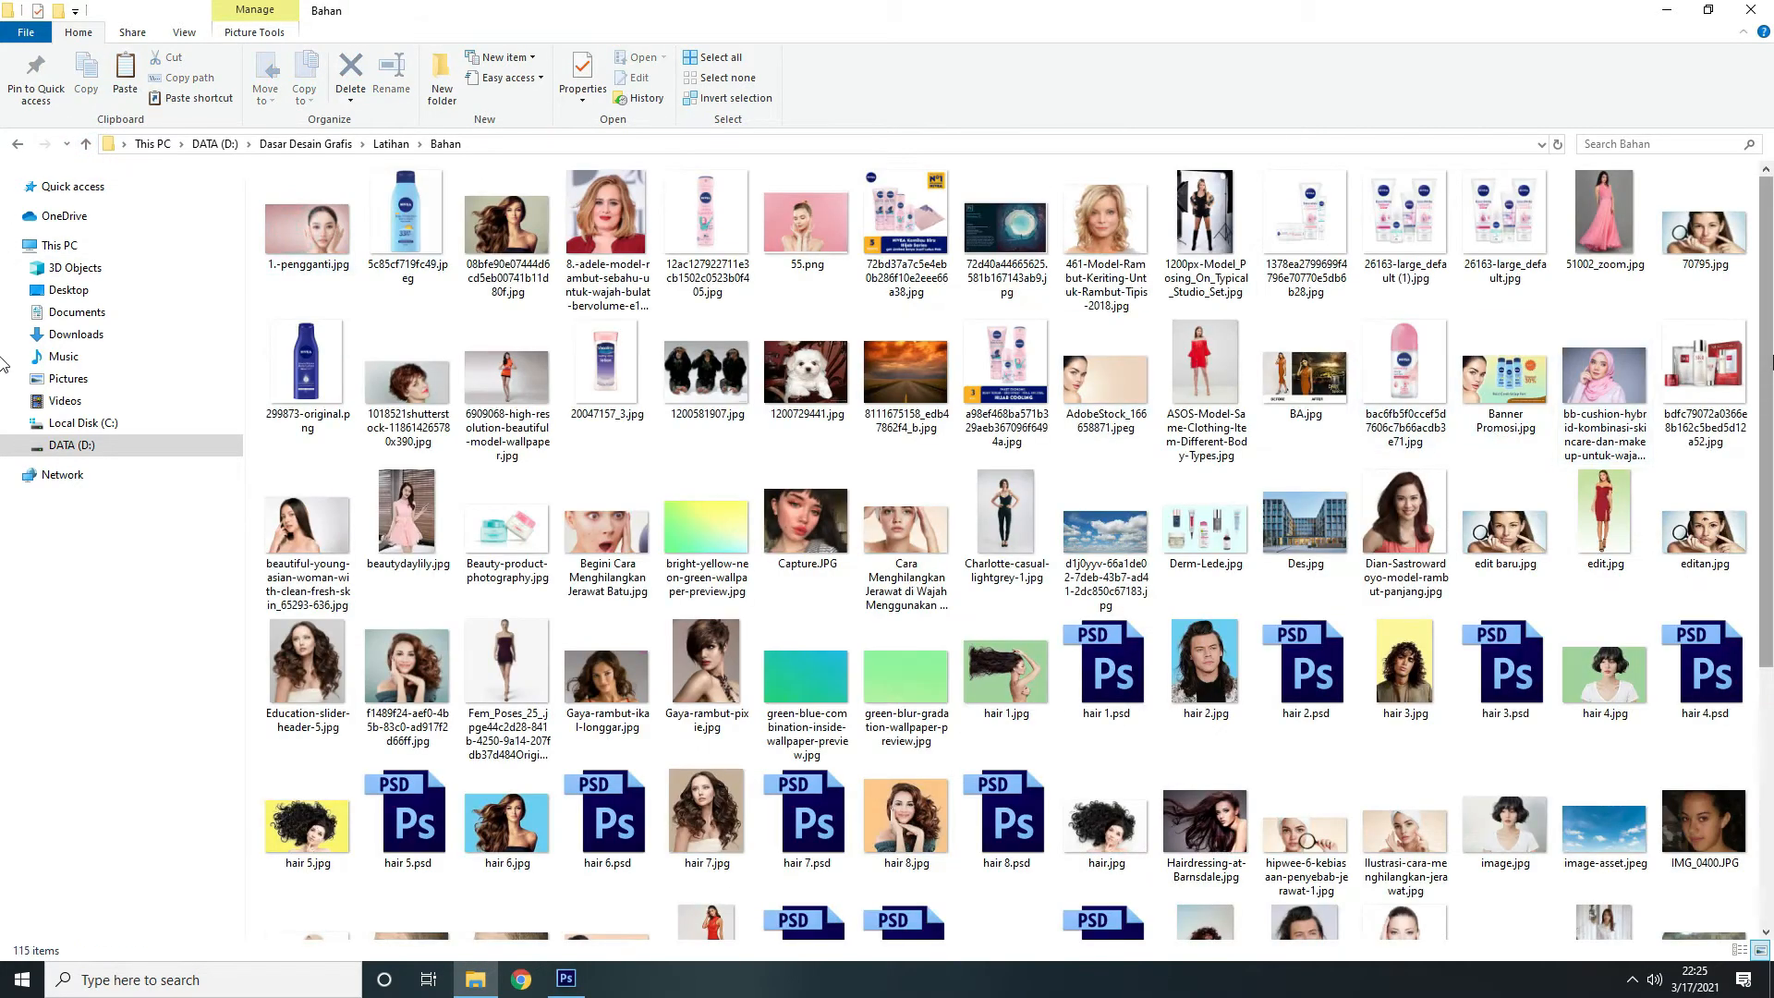
drag(1766, 341, 1712, 692)
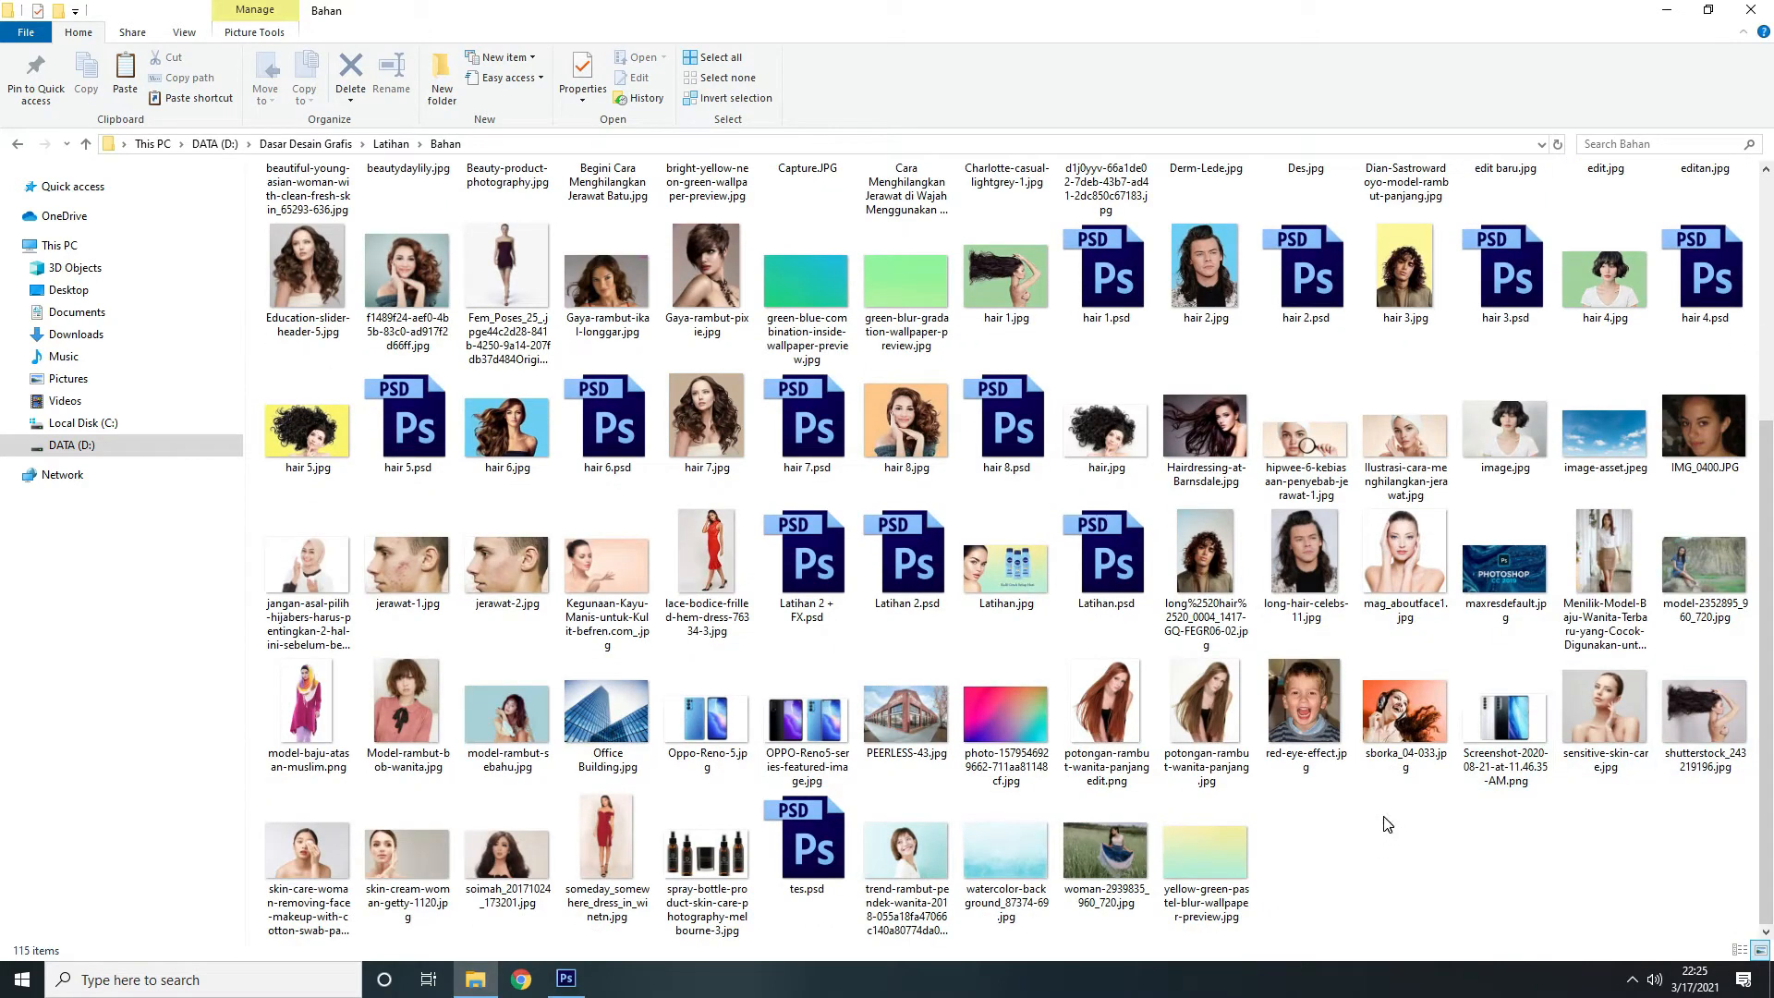
Preview Oppo-Reno-5.jpg and OPPO-Reno5-series-featured-image.jpg to compare the phone pictures
double_click(717, 730)
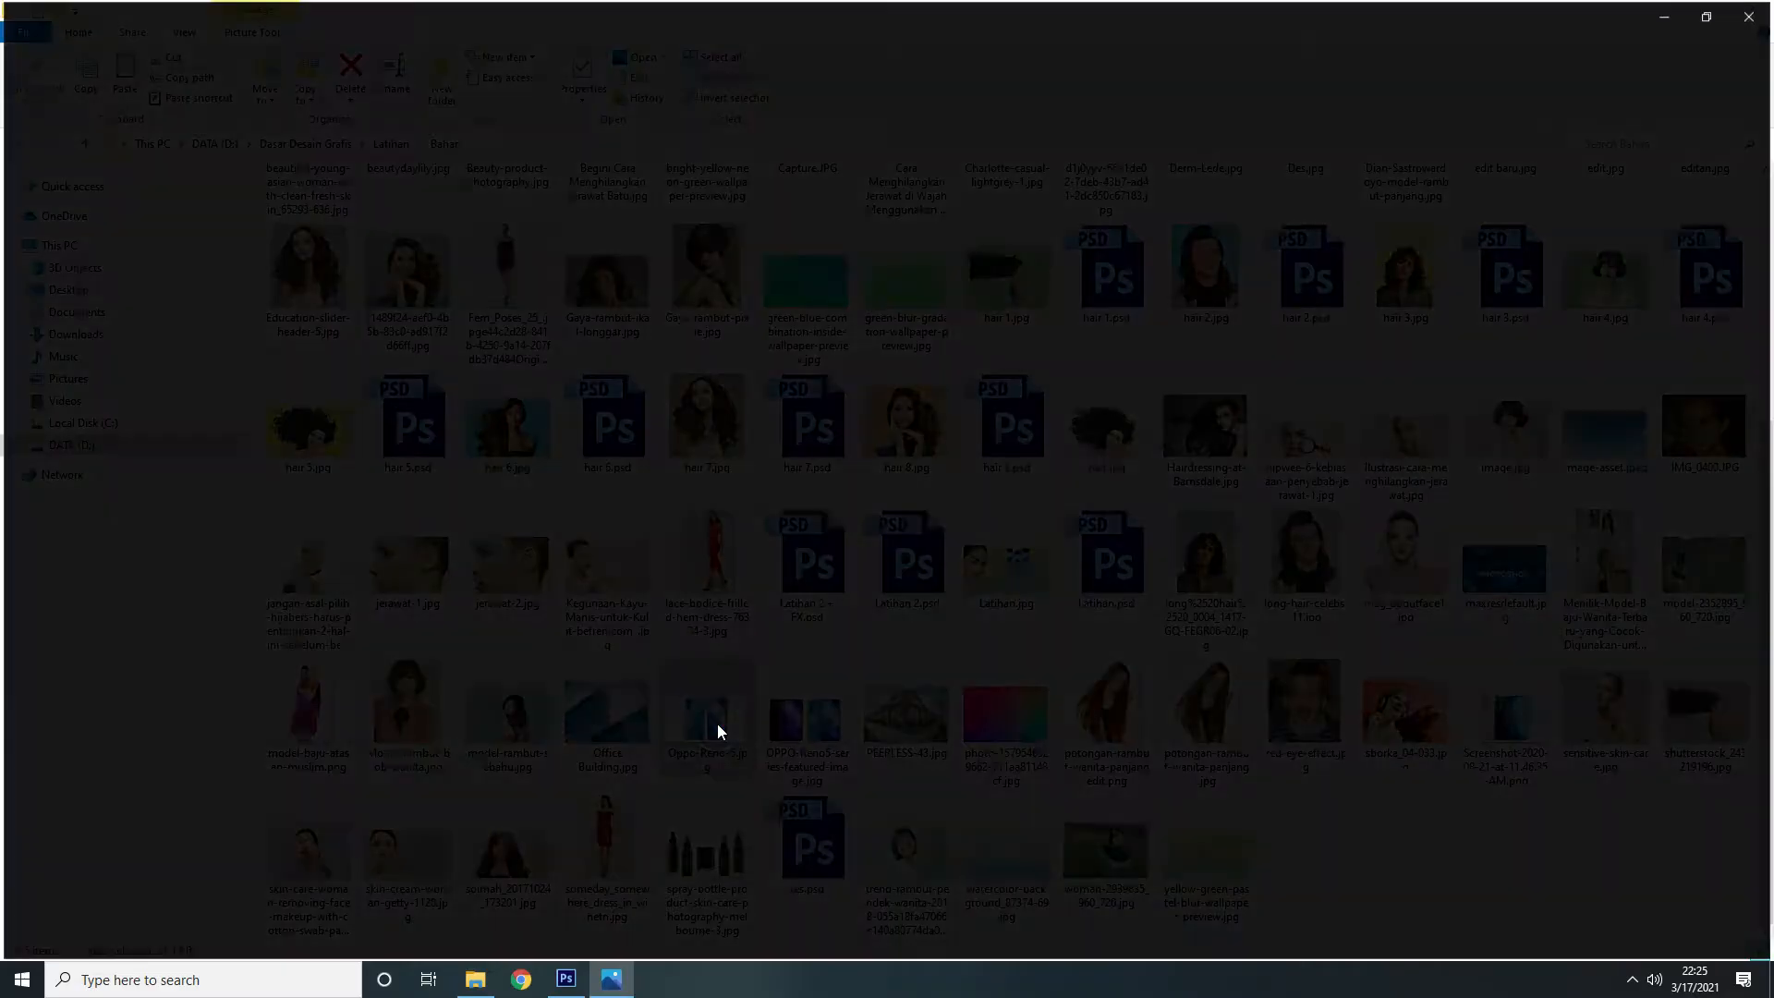
key(Right)
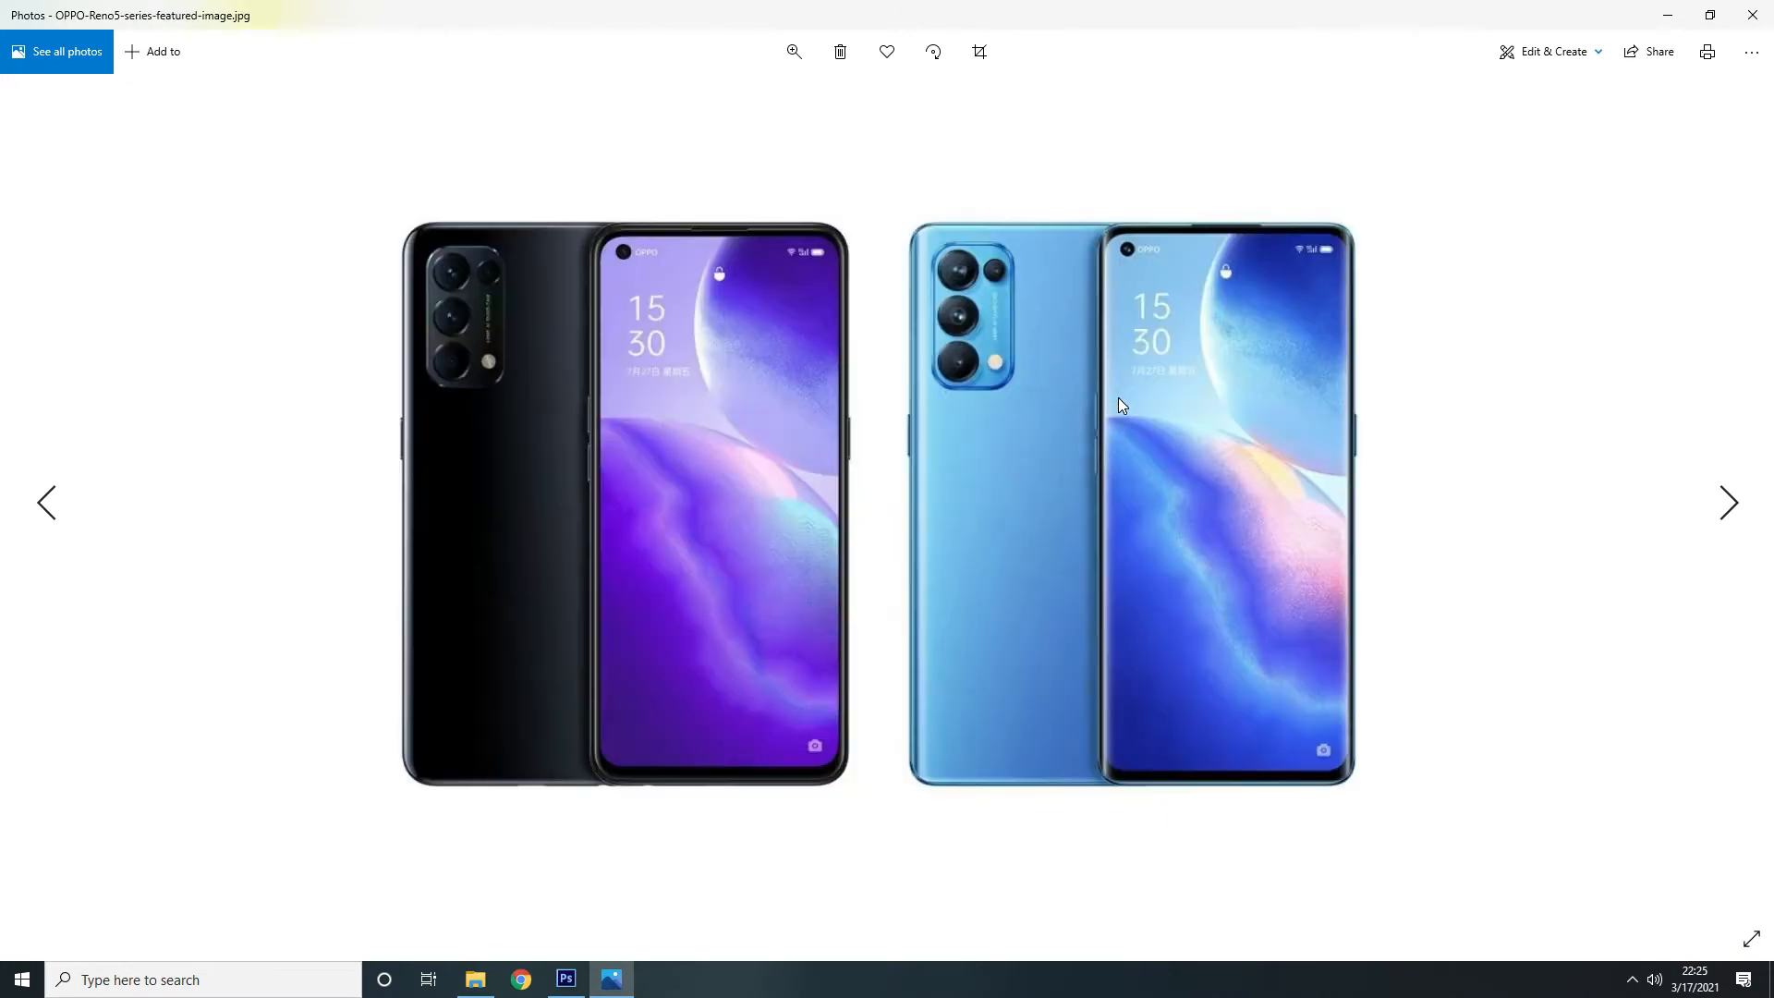
key(Left)
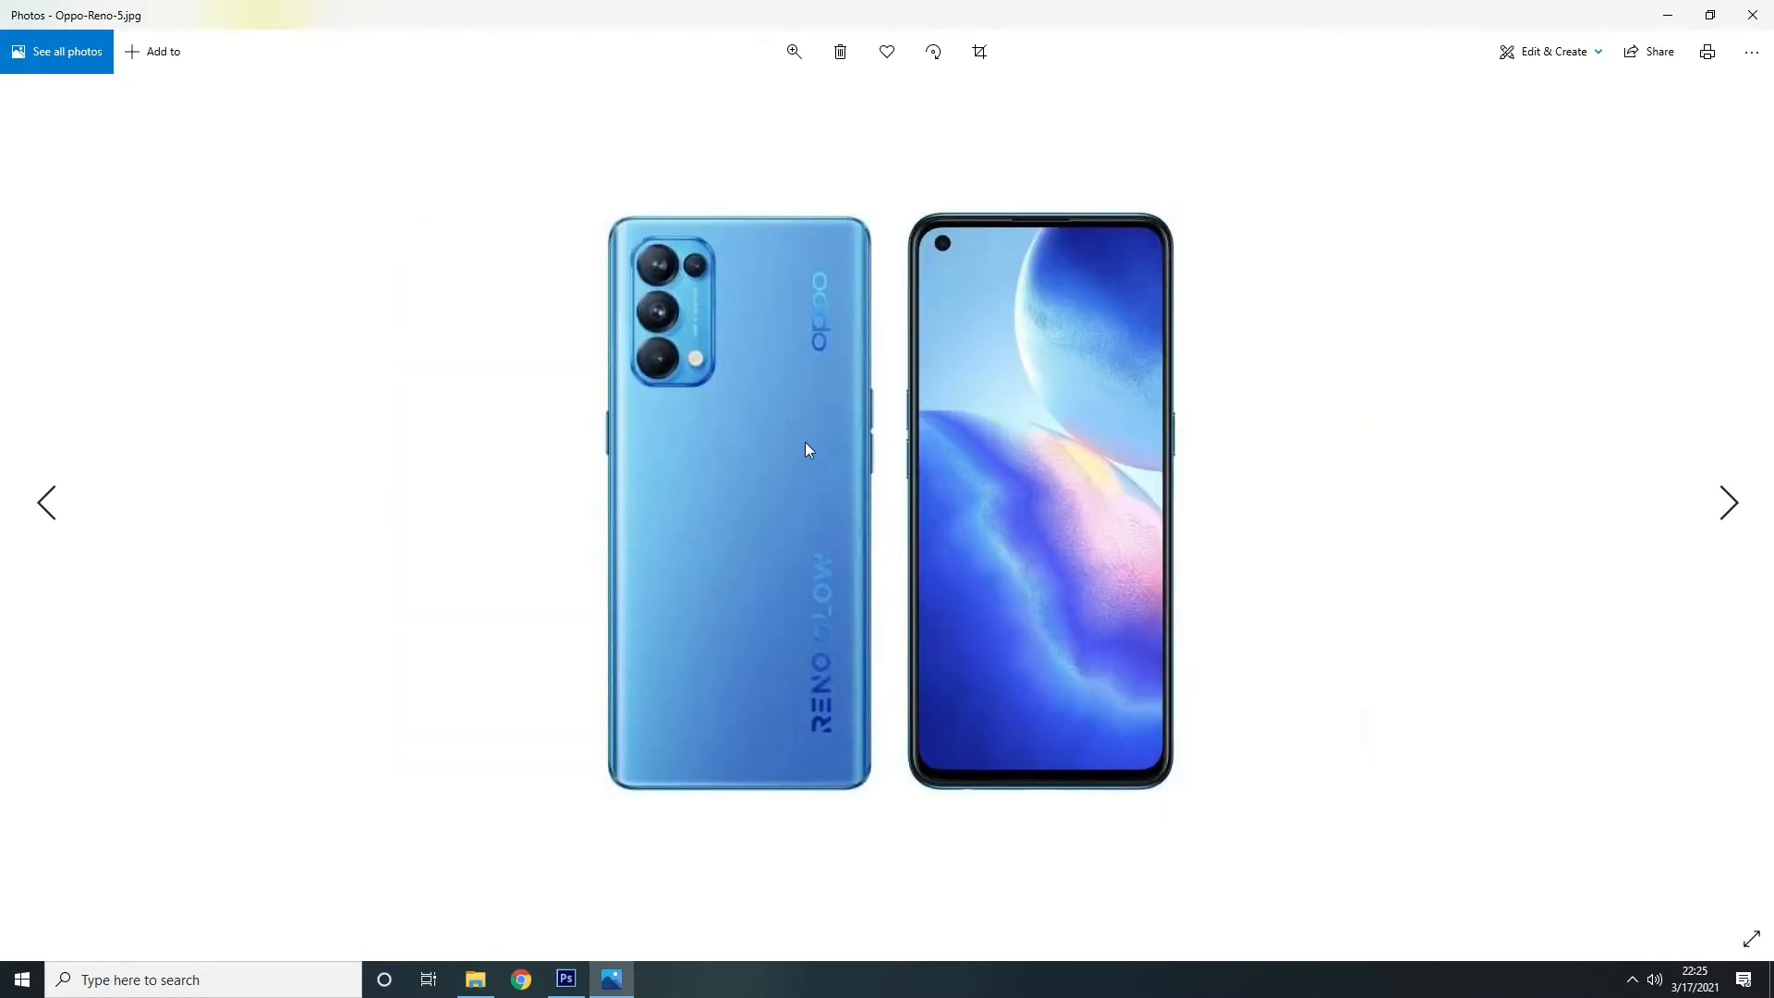
click(1753, 15)
Open Oppo-Reno-5.jpg as a separate document, float and redock its window, and close it
drag(709, 730, 647, 363)
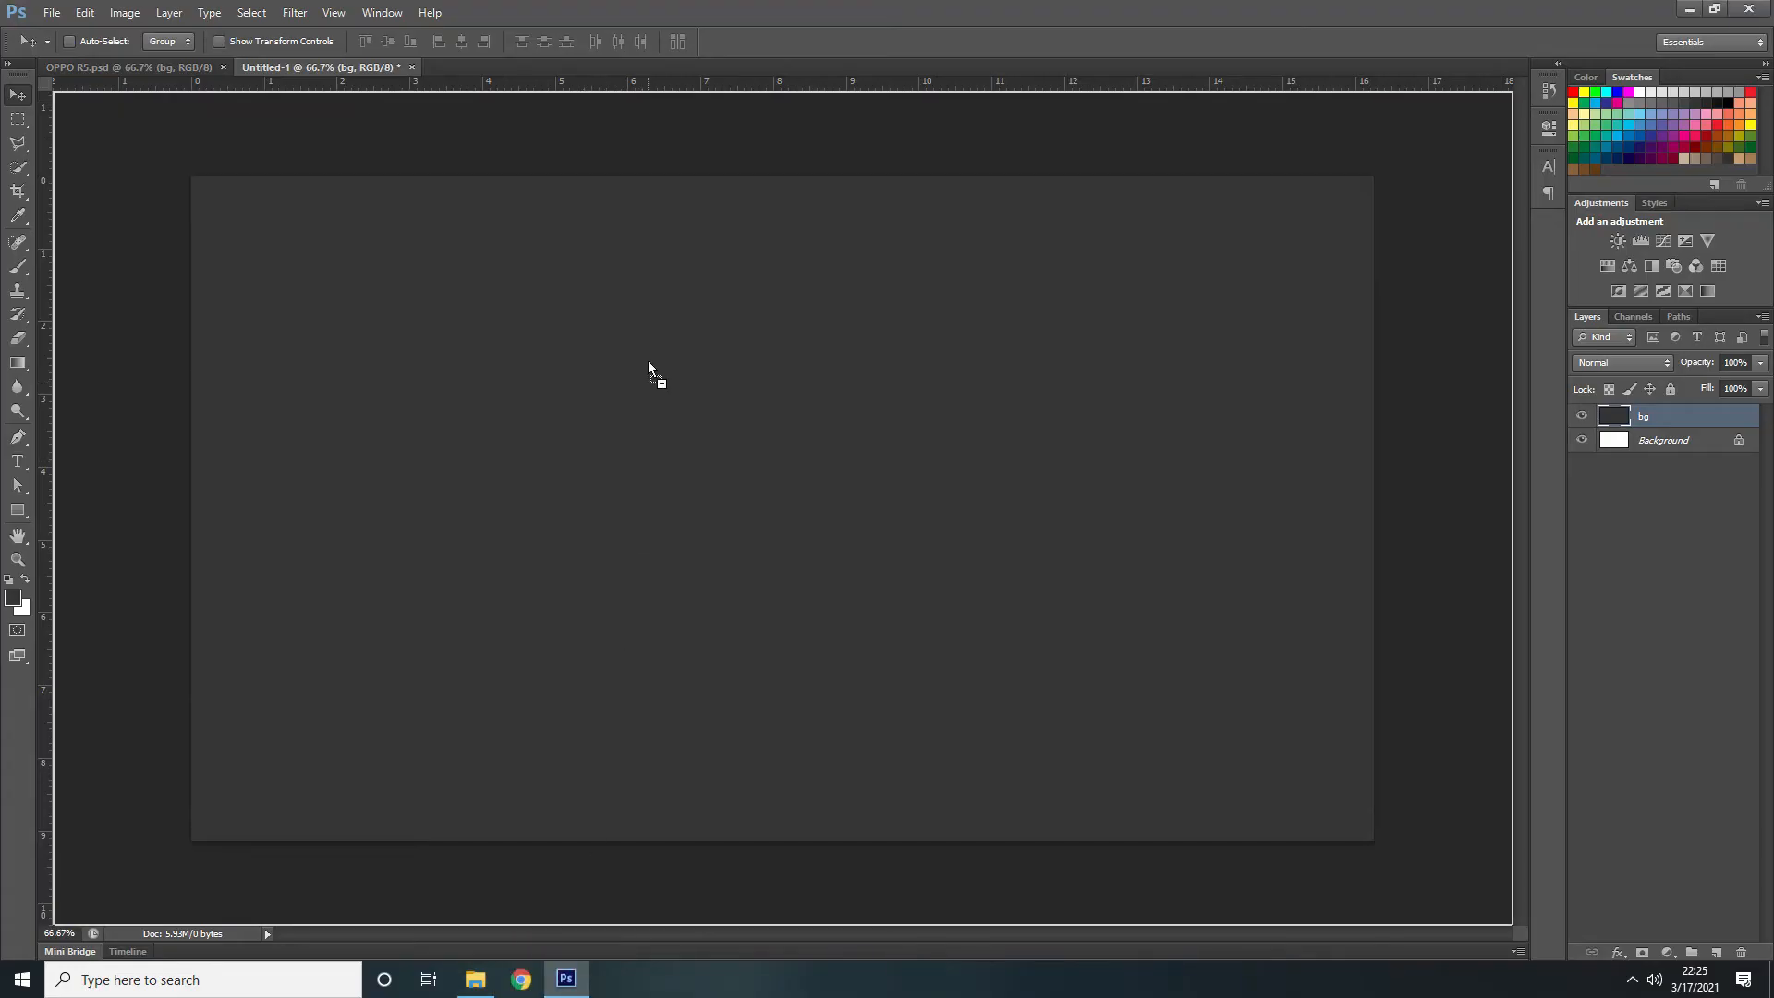
drag(636, 92, 634, 68)
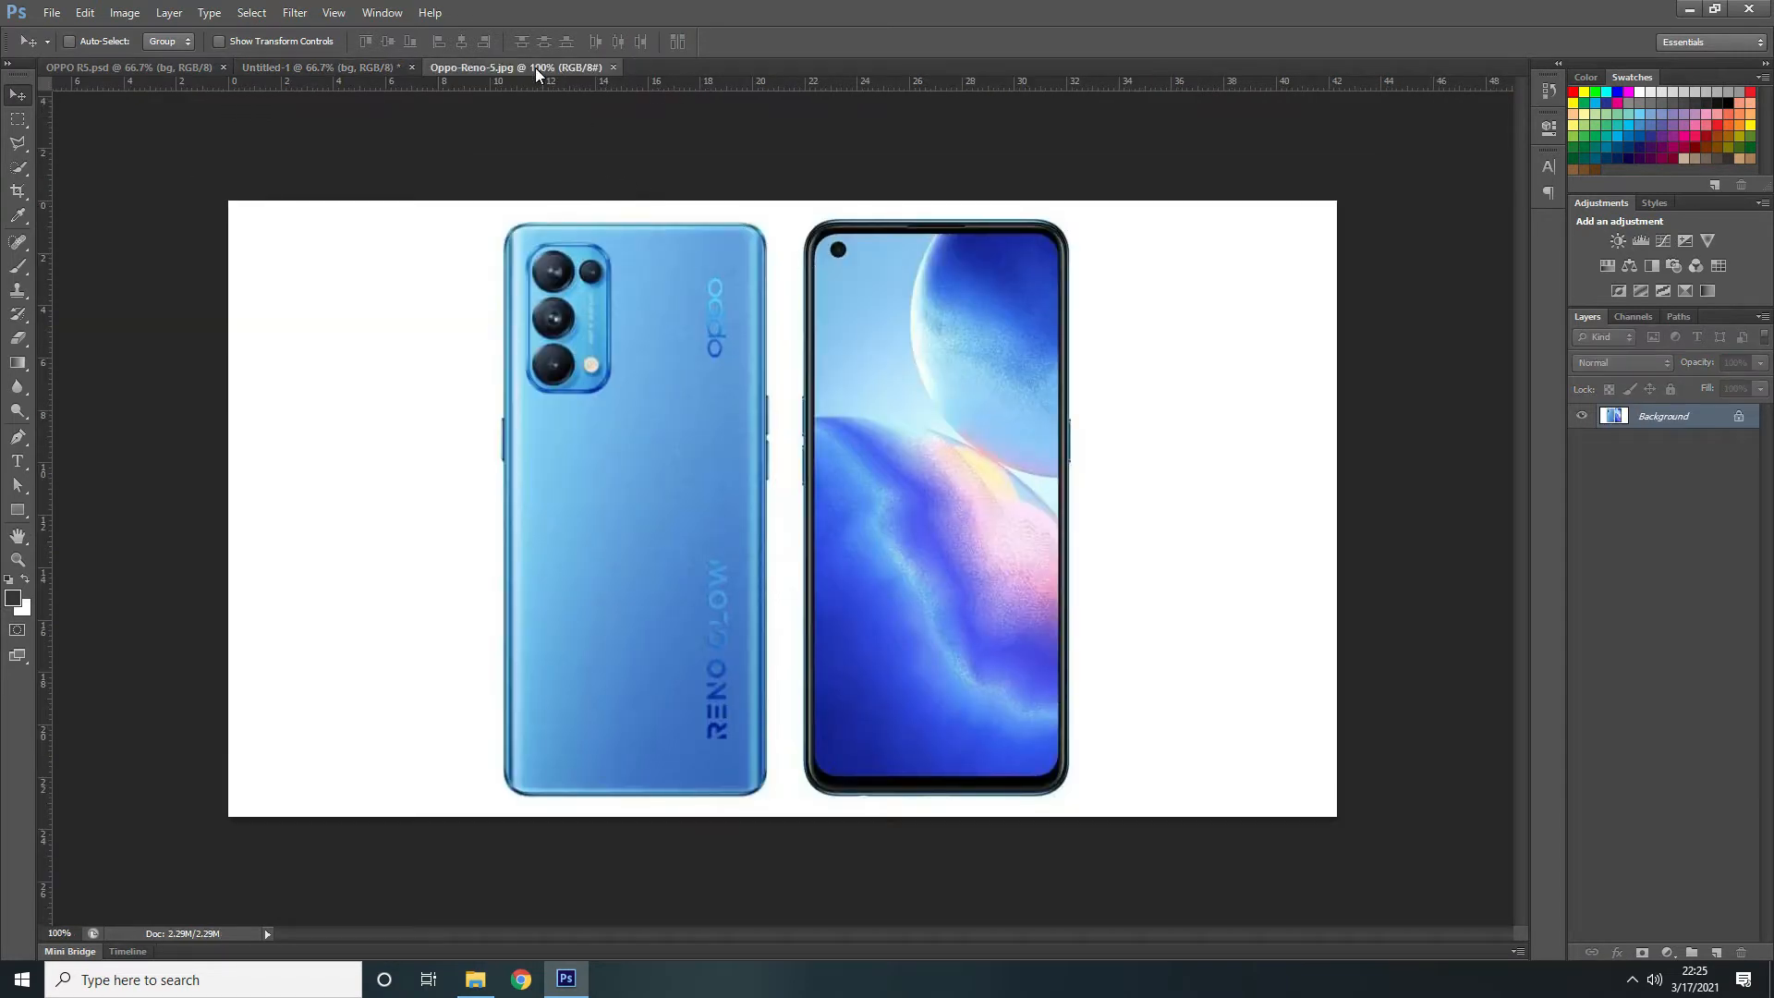
drag(535, 68, 720, 155)
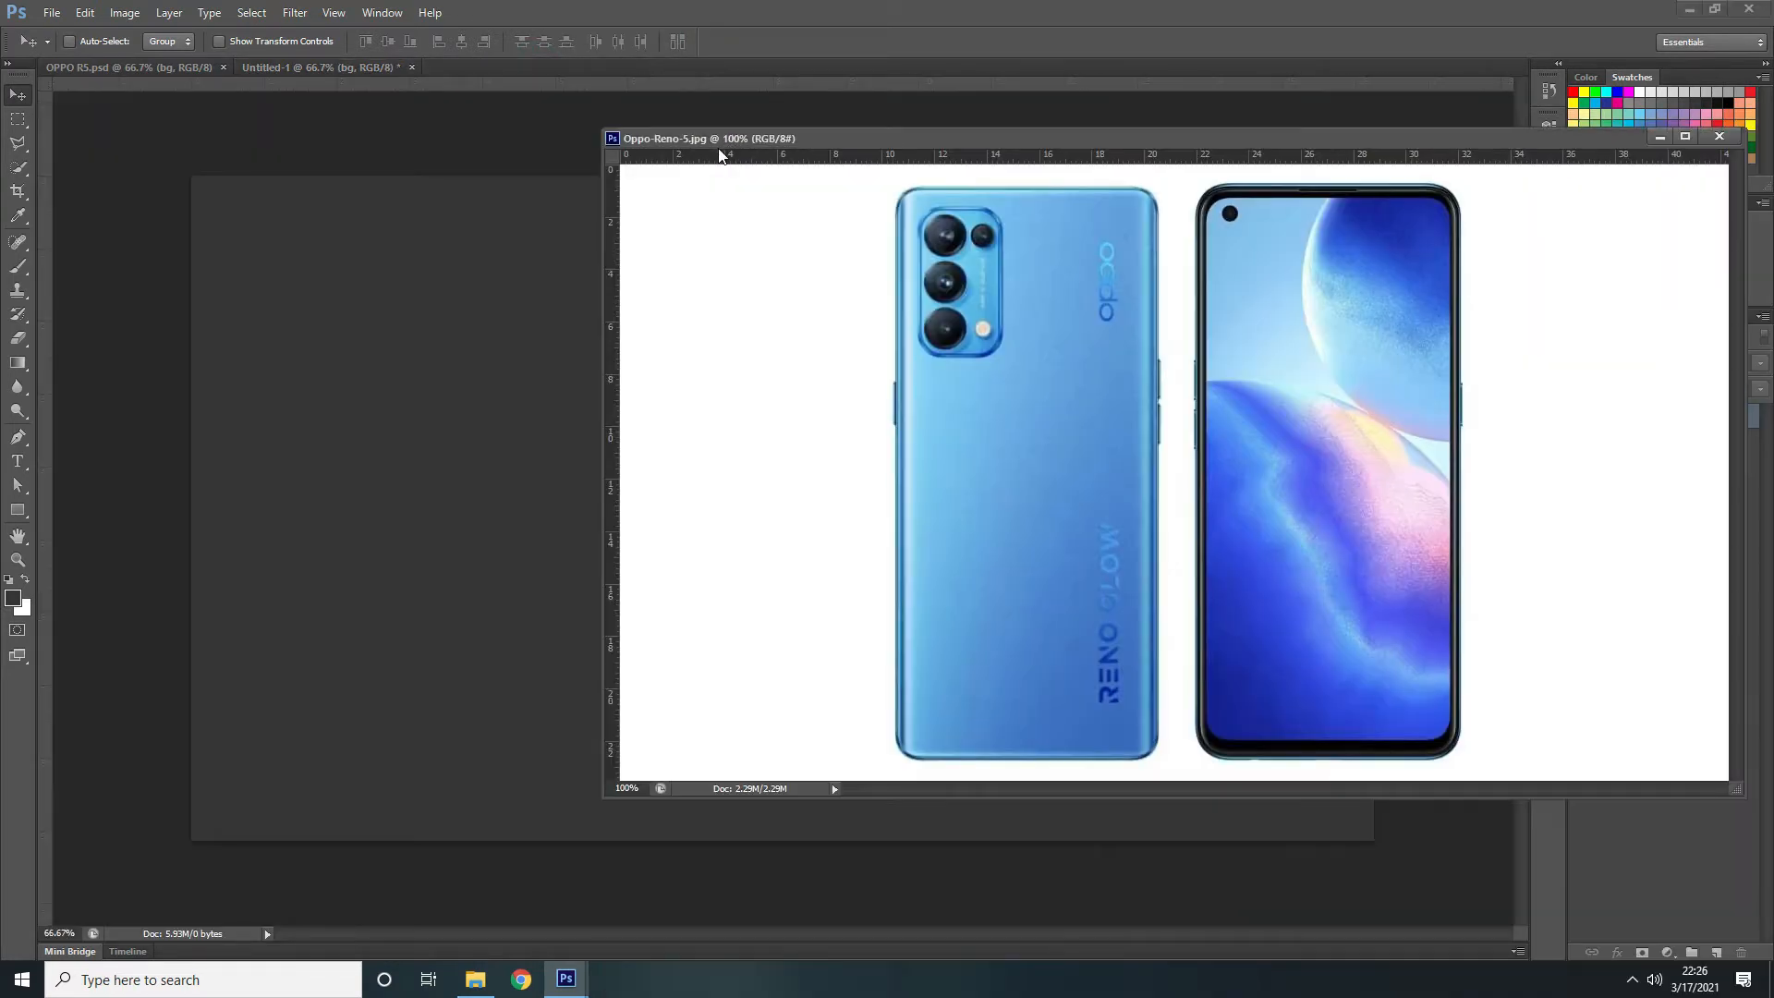
drag(973, 146, 706, 74)
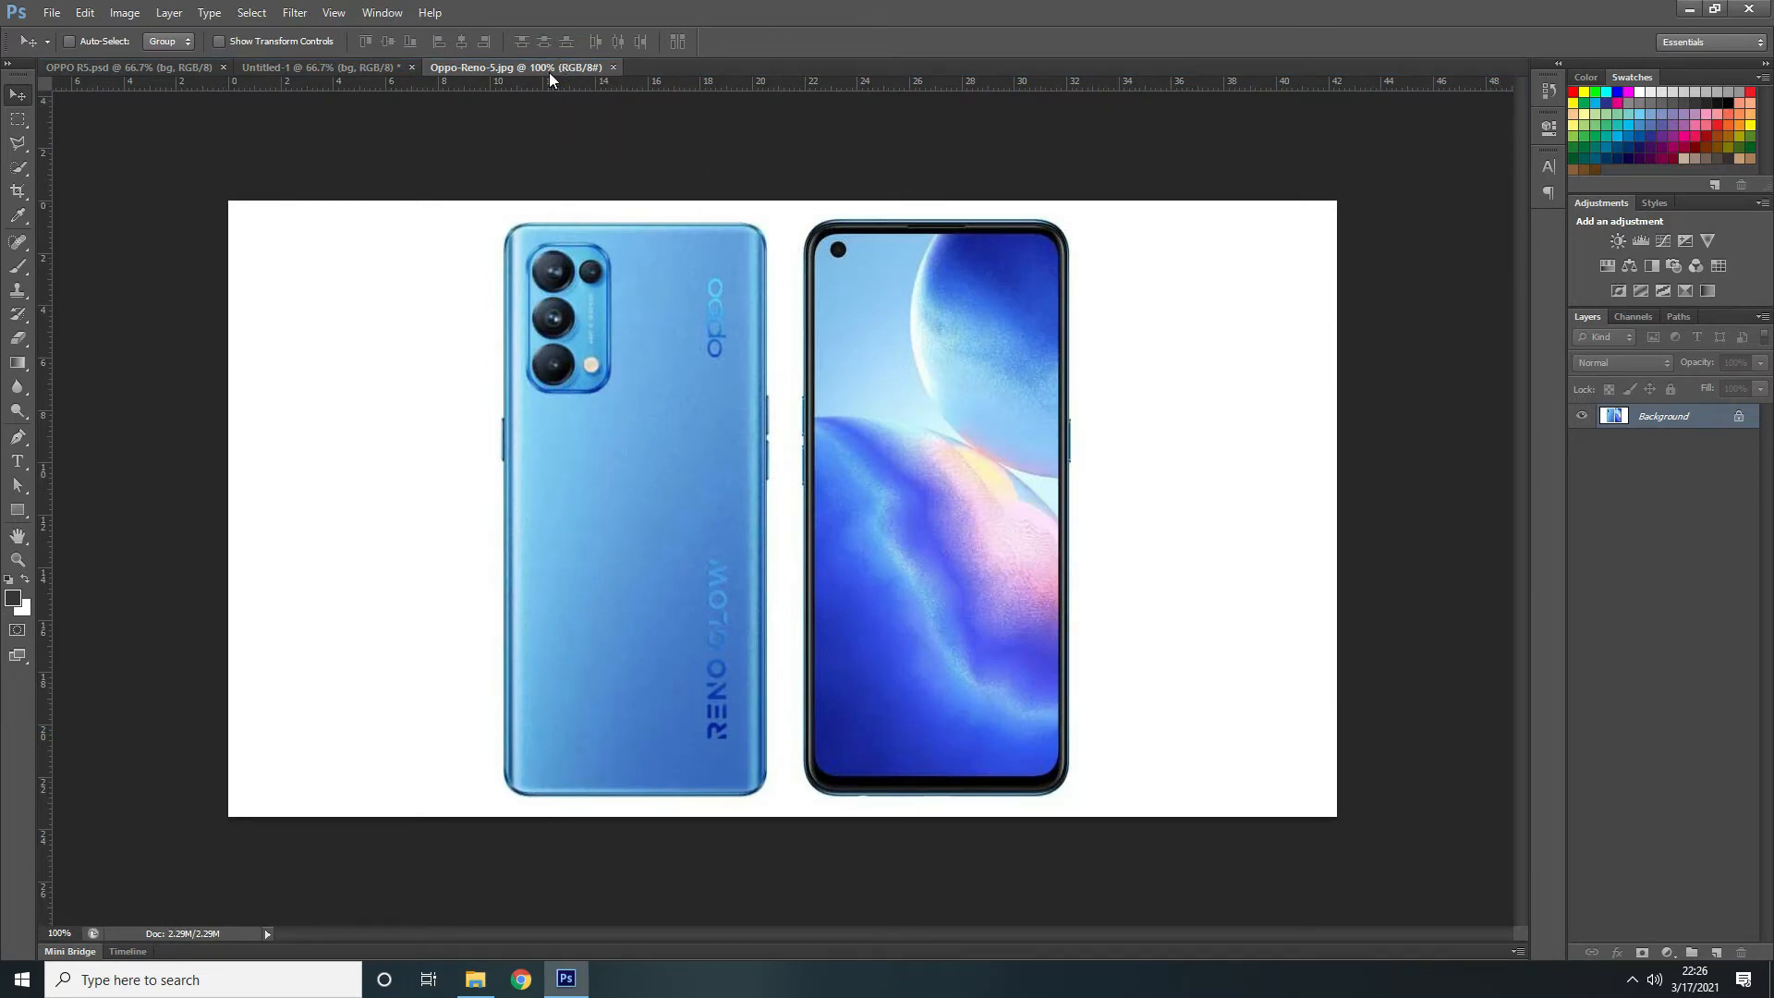
click(614, 68)
Place Oppo-Reno-5.jpg from the Bahan folder into the Untitled-1 document and shift it up to the canvas's upper edge
click(475, 976)
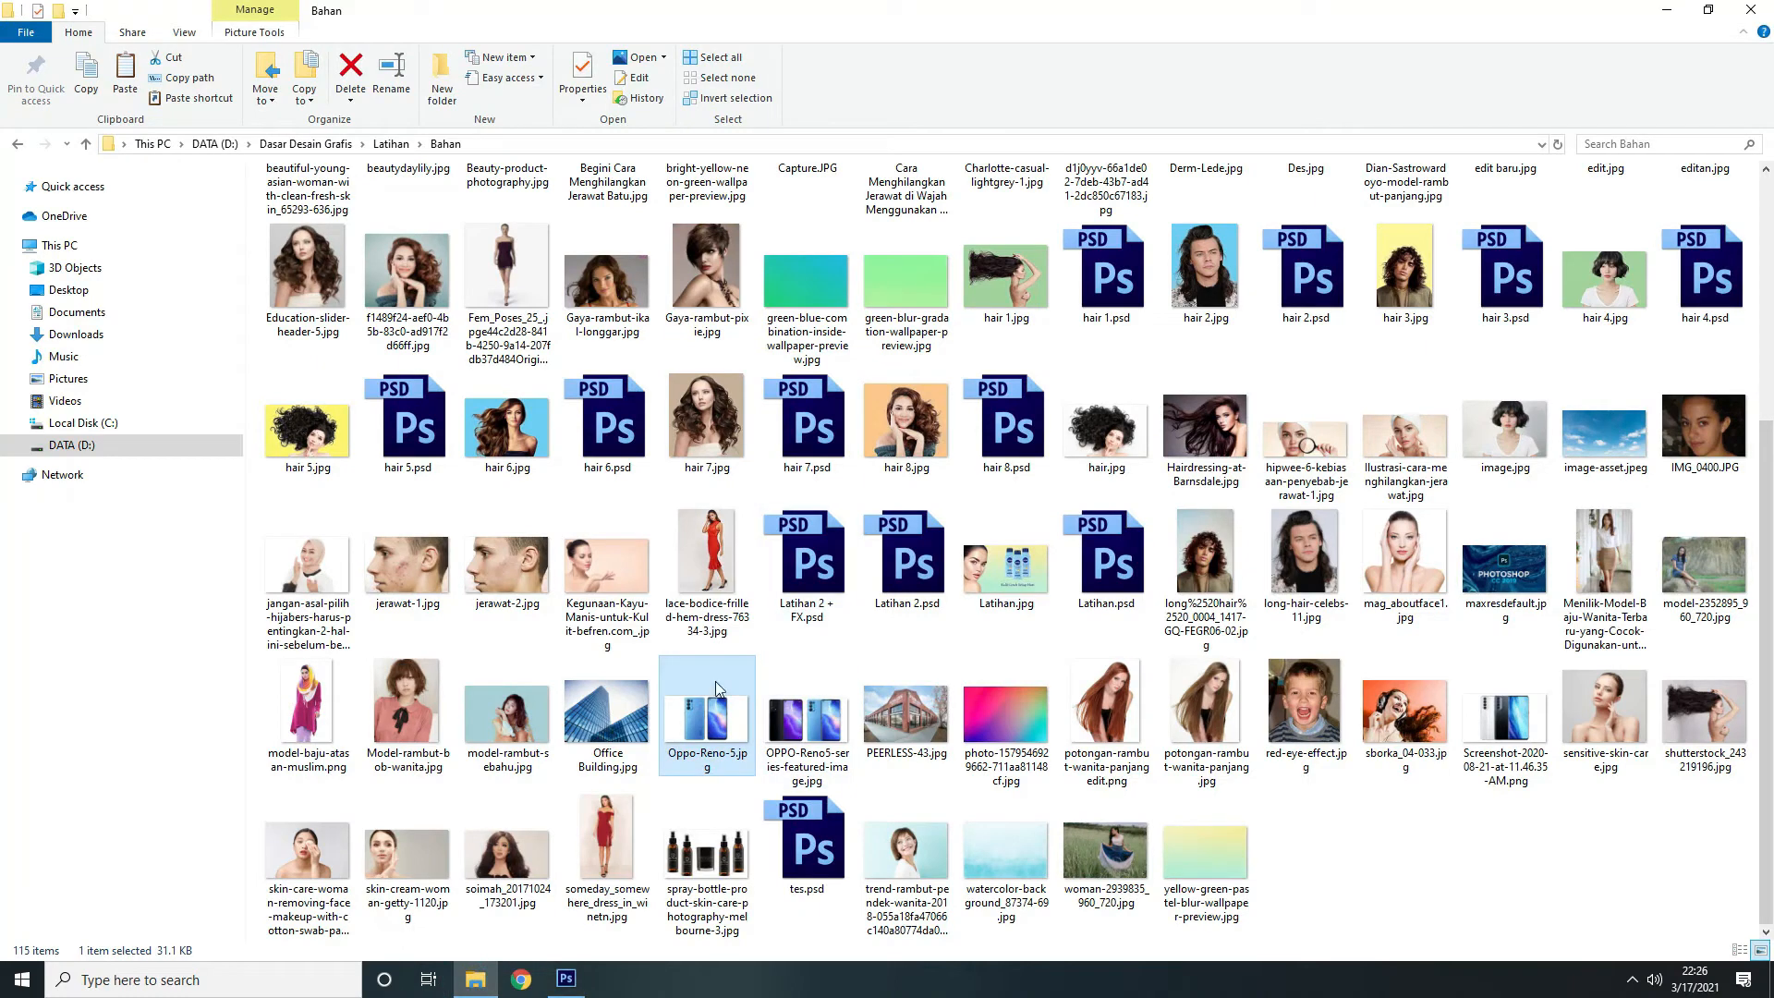
drag(722, 713, 634, 531)
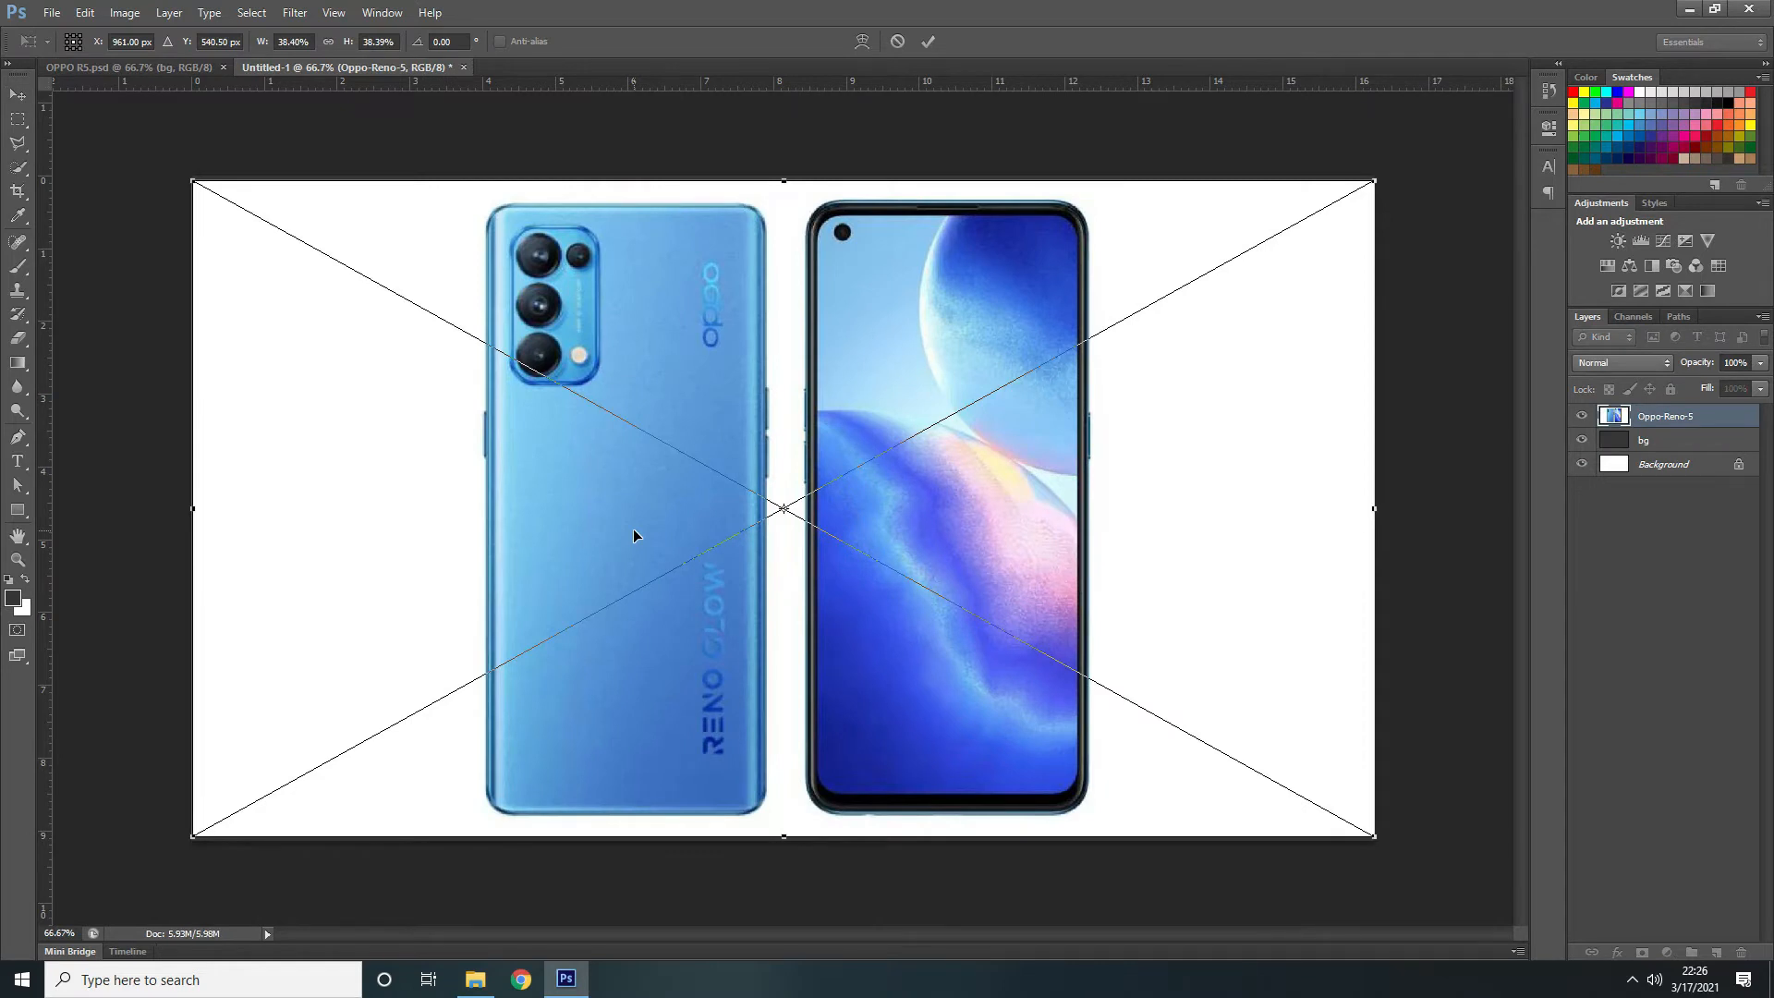
click(929, 41)
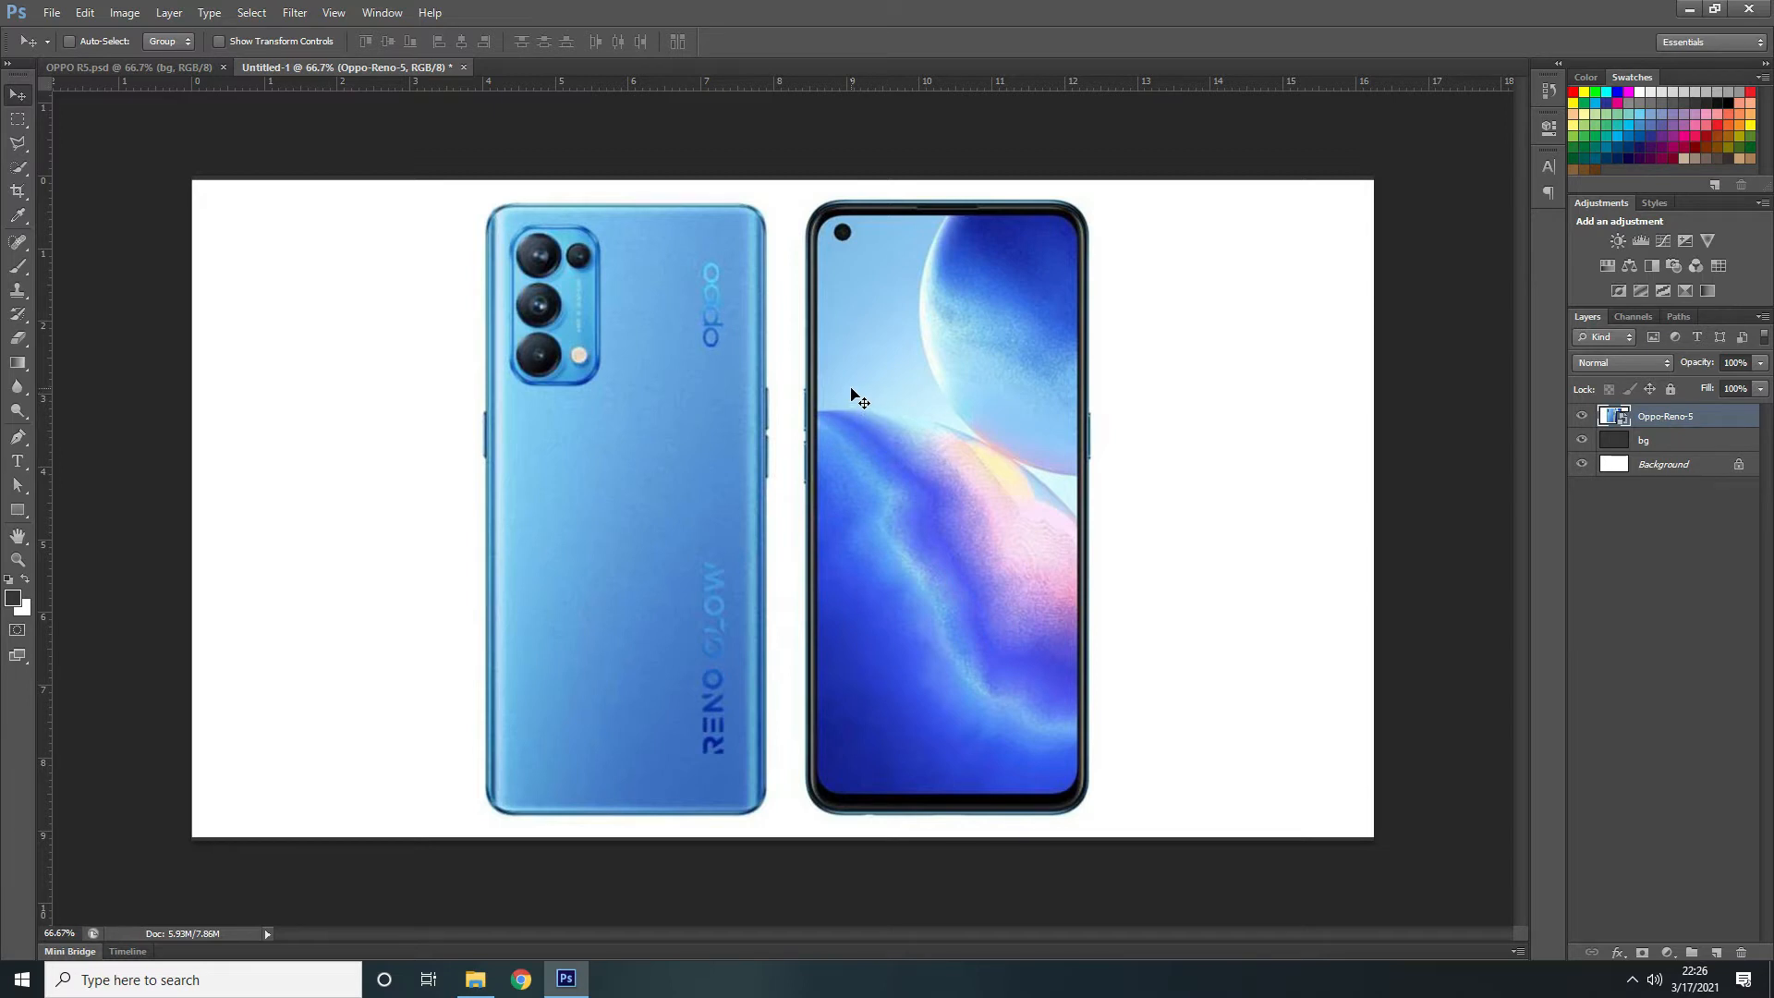
mouse_move(856, 398)
mouse_down()
mouse_move(886, 447)
mouse_move(840, 398)
mouse_move(854, 388)
mouse_up()
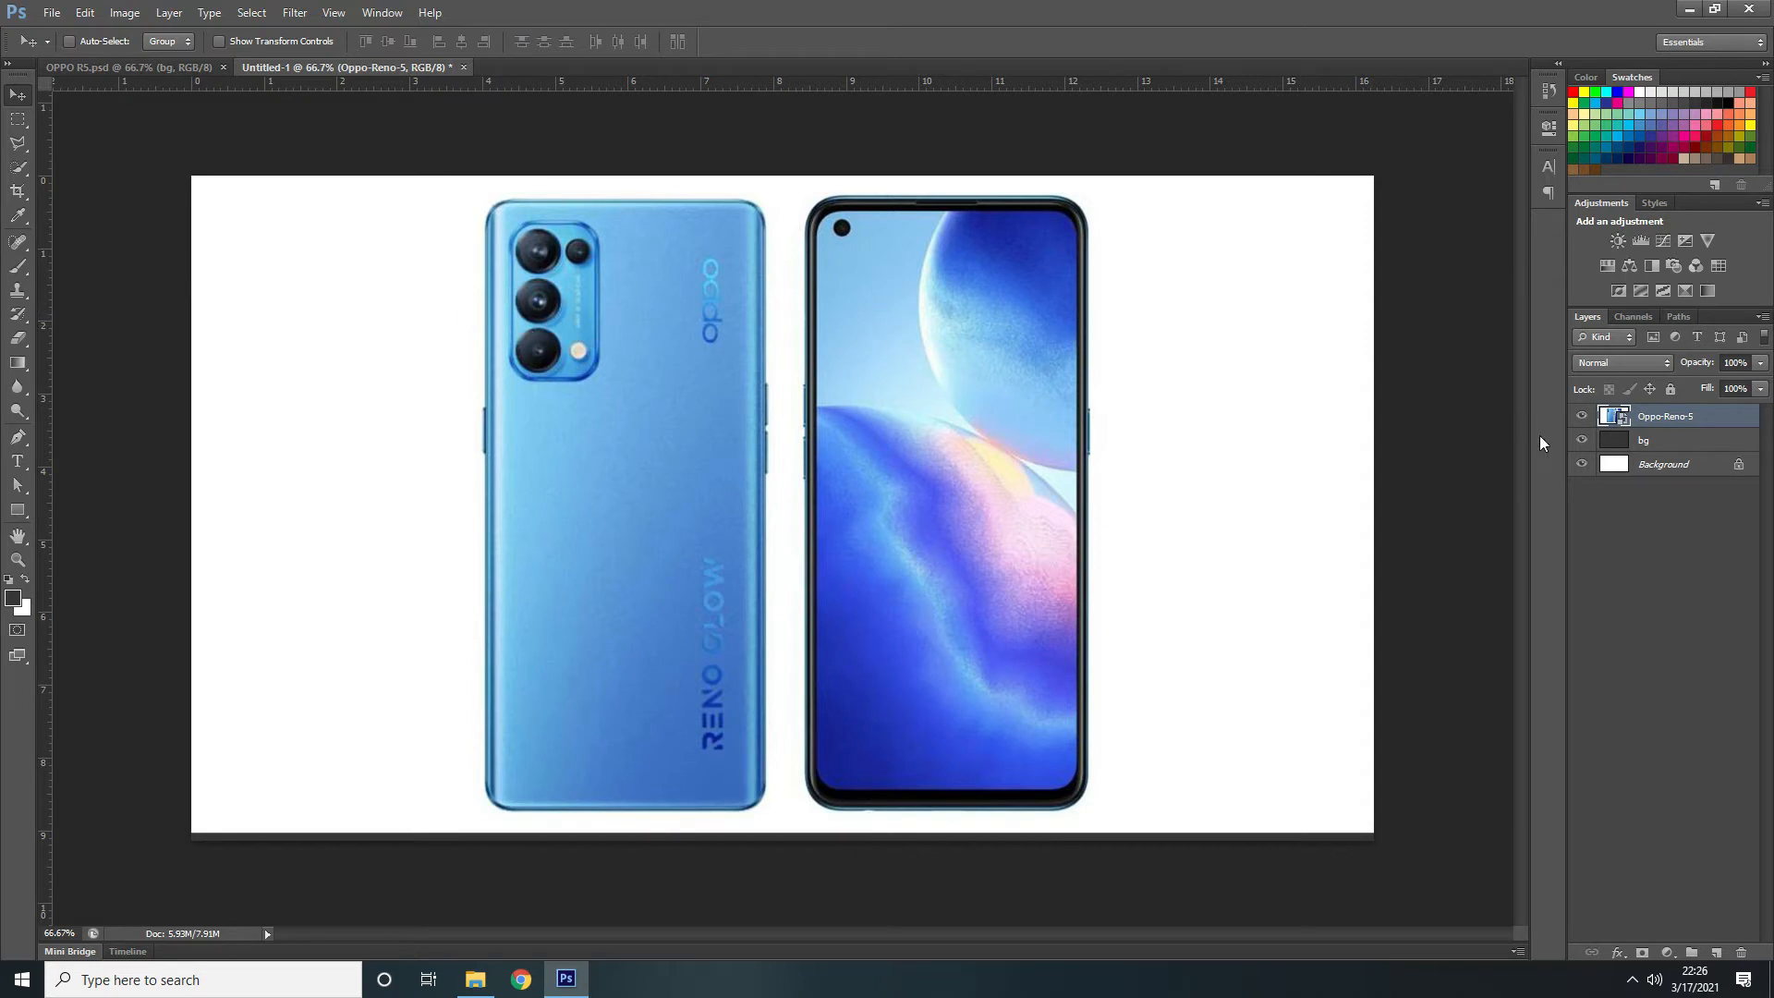
Rasterize the Oppo-Reno-5 smart object layer and shift the image slightly to the right on the canvas
right_click(1646, 421)
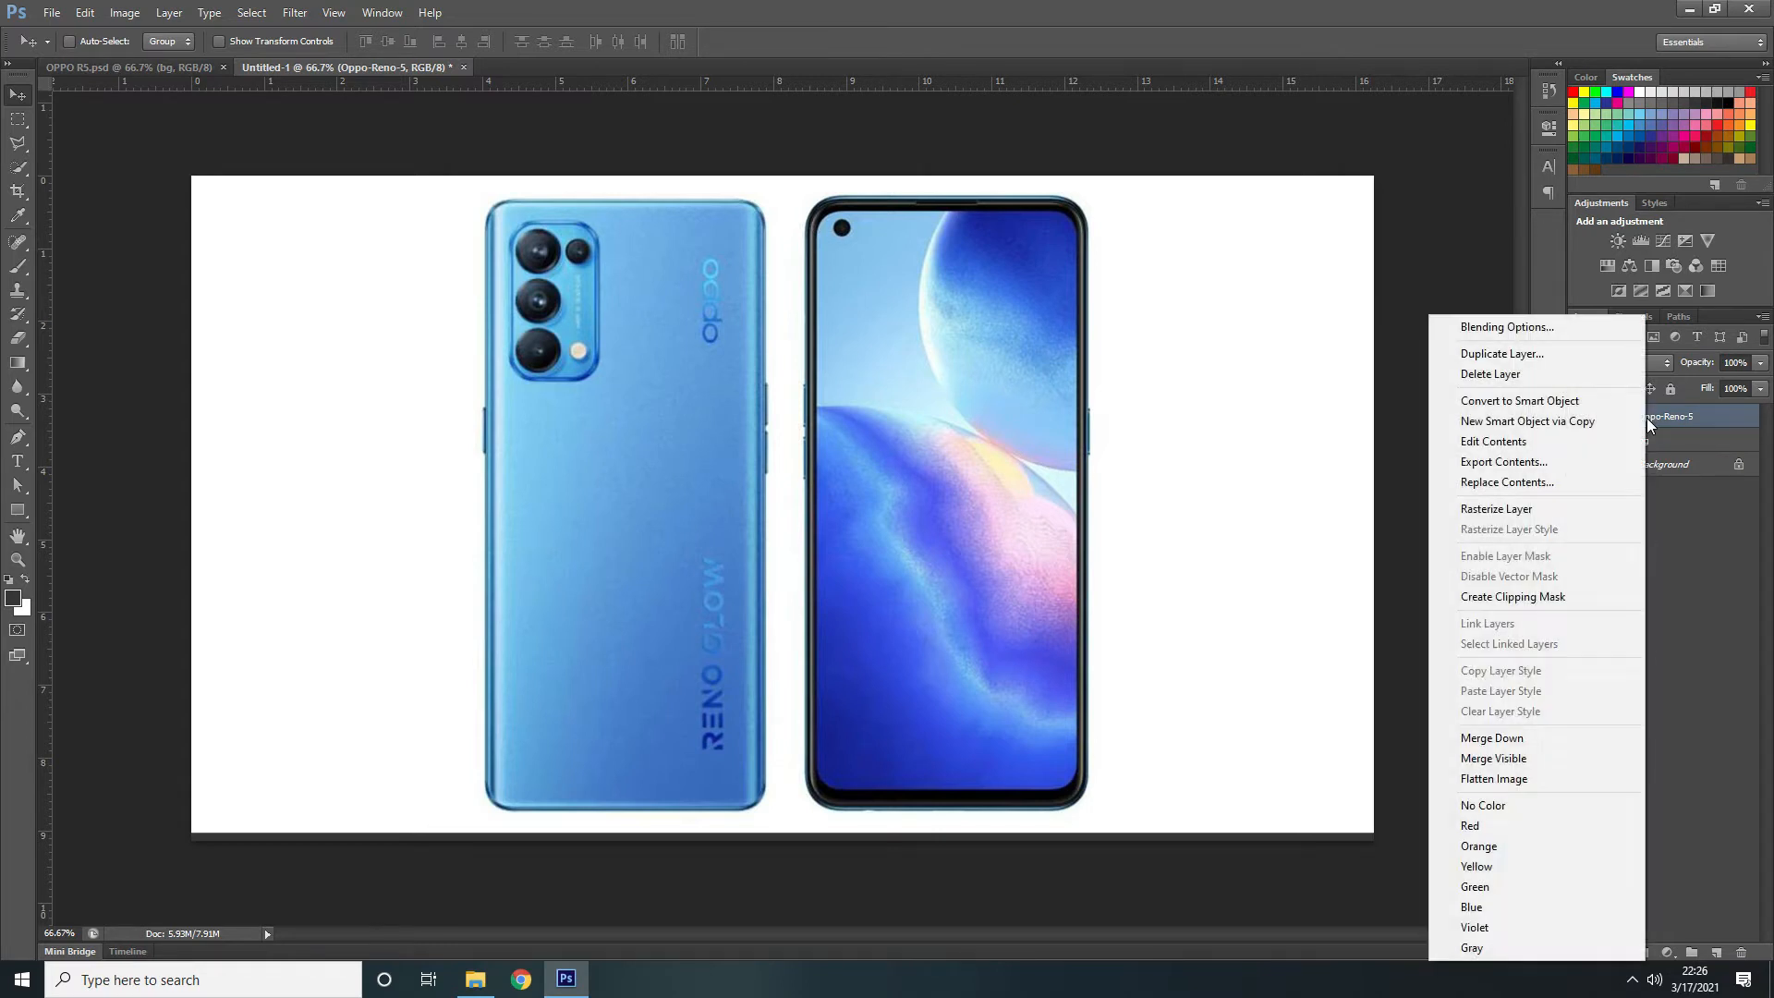
click(1507, 510)
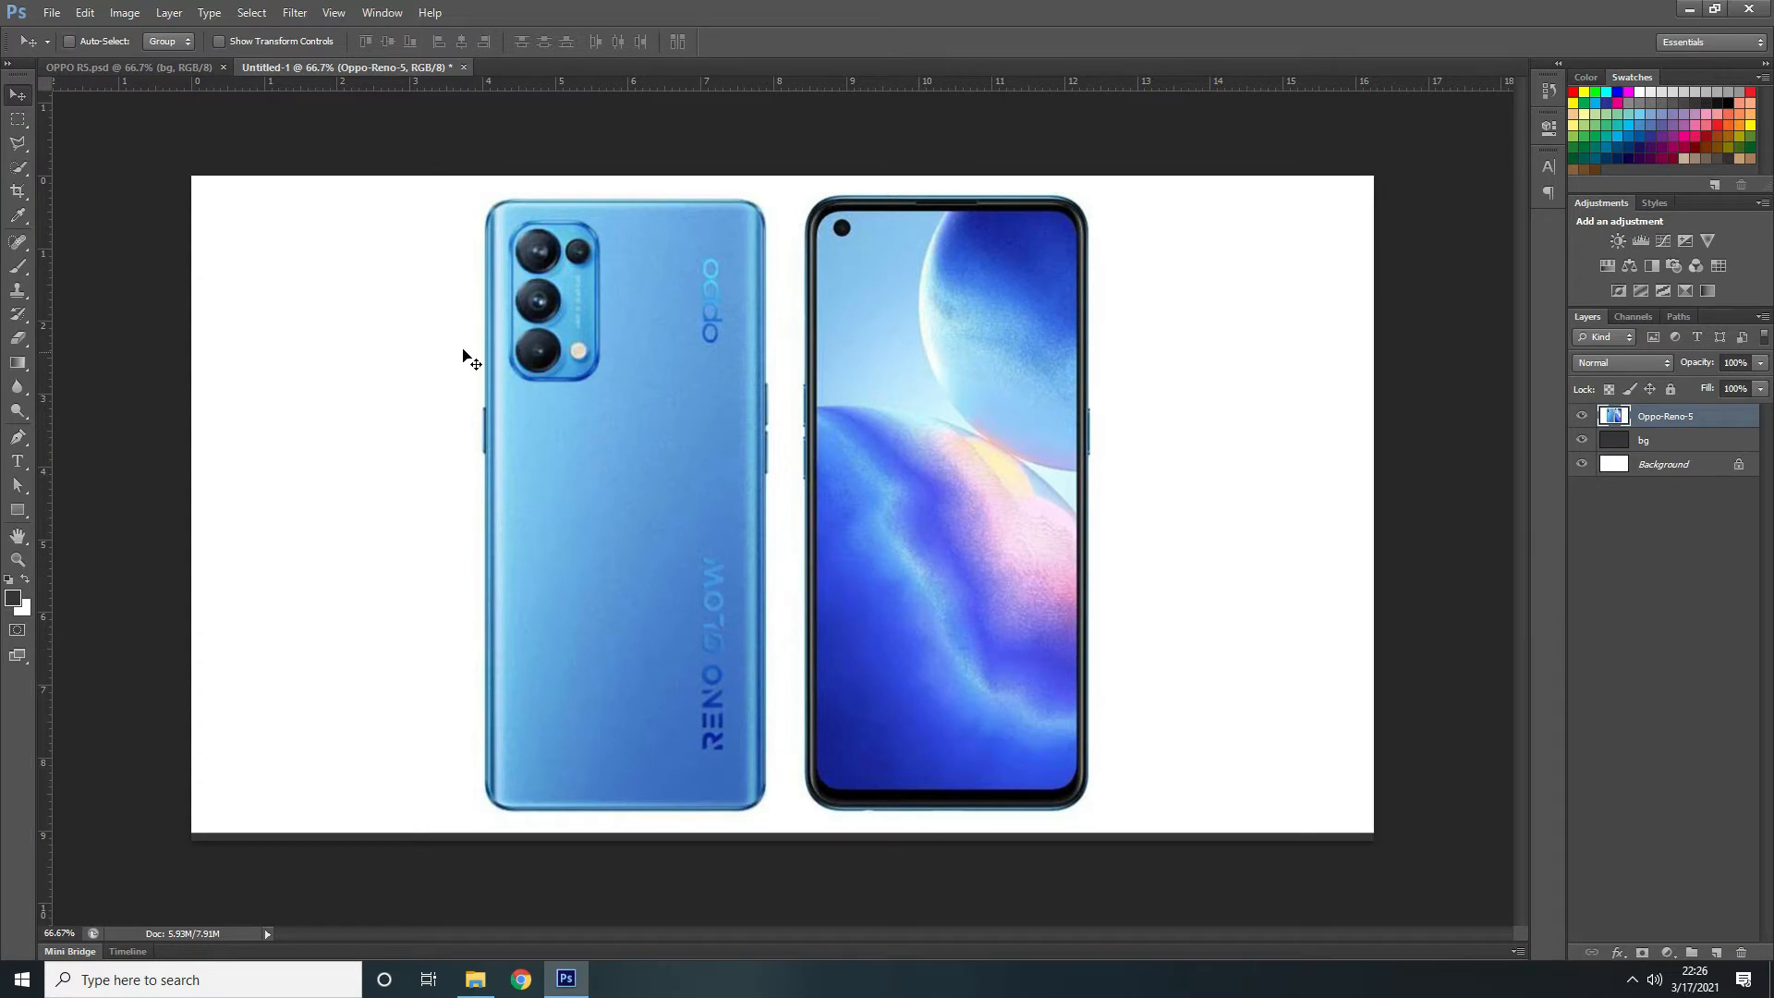
mouse_move(456, 348)
mouse_down()
mouse_move(503, 443)
mouse_move(491, 348)
mouse_up()
Open Oppo-Reno-5.jpg from the Bahan folder as a separate document and bring its image into Untitled-1 as a new layer
click(475, 979)
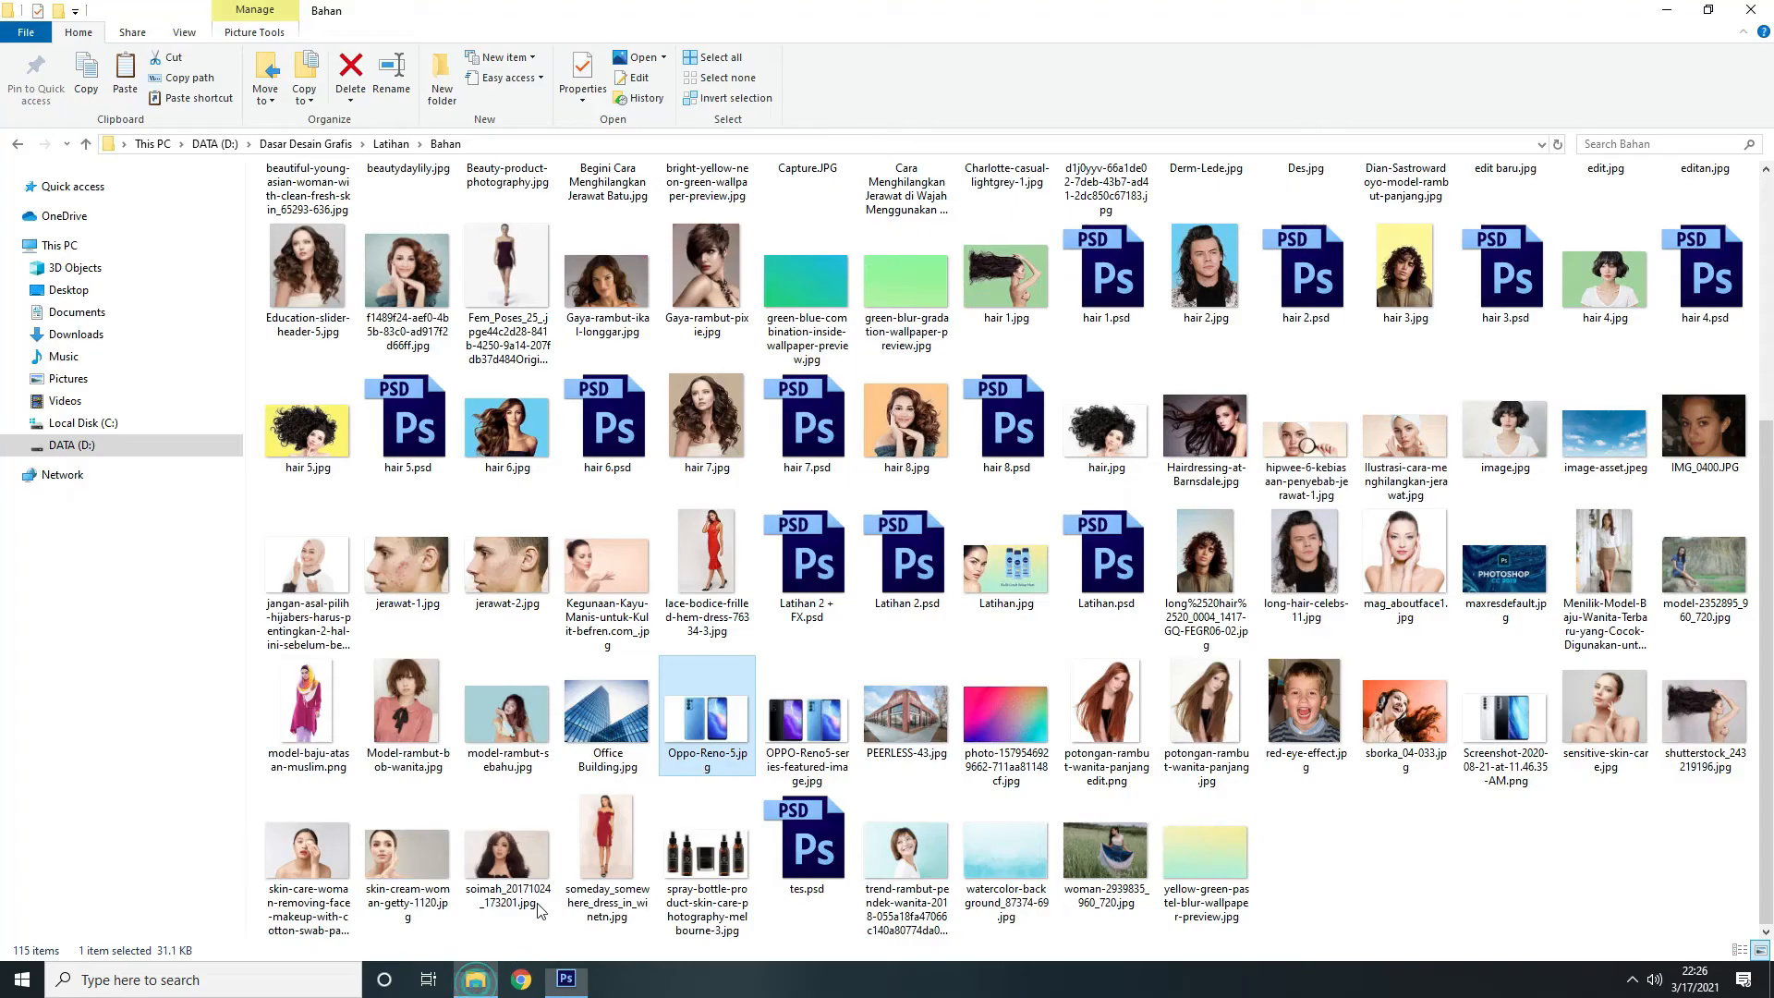
drag(707, 712, 741, 261)
drag(758, 74, 758, 69)
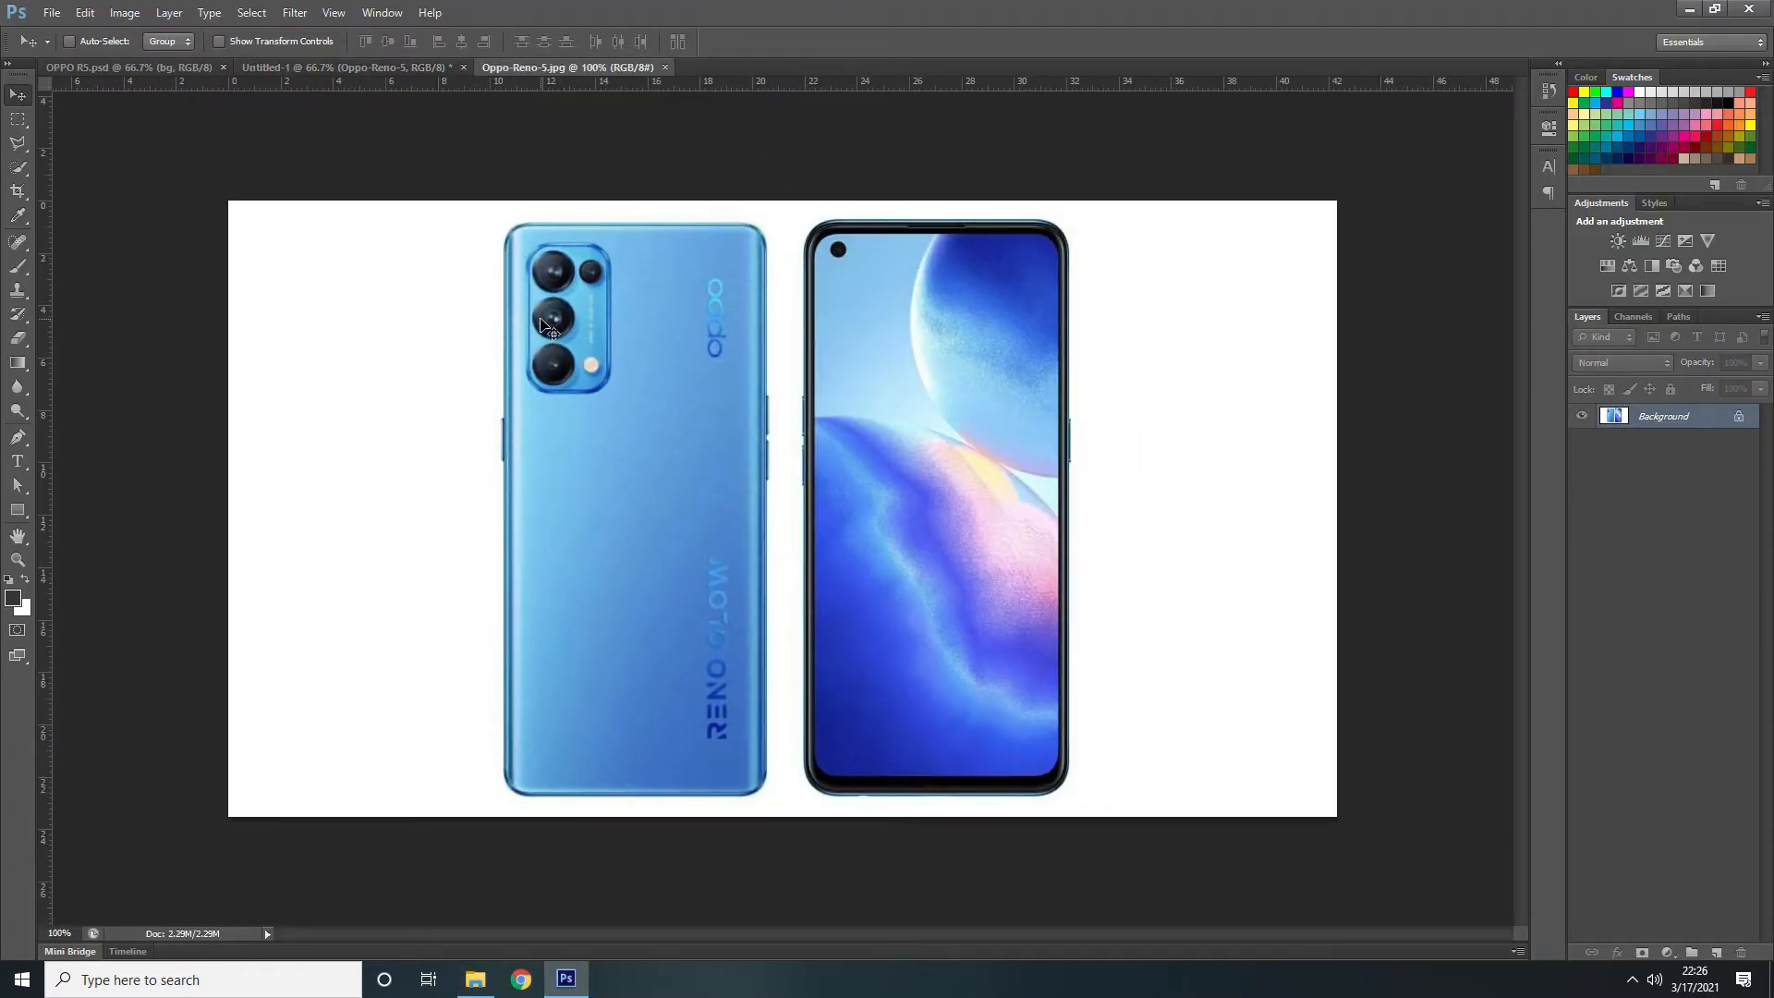
drag(531, 333, 806, 416)
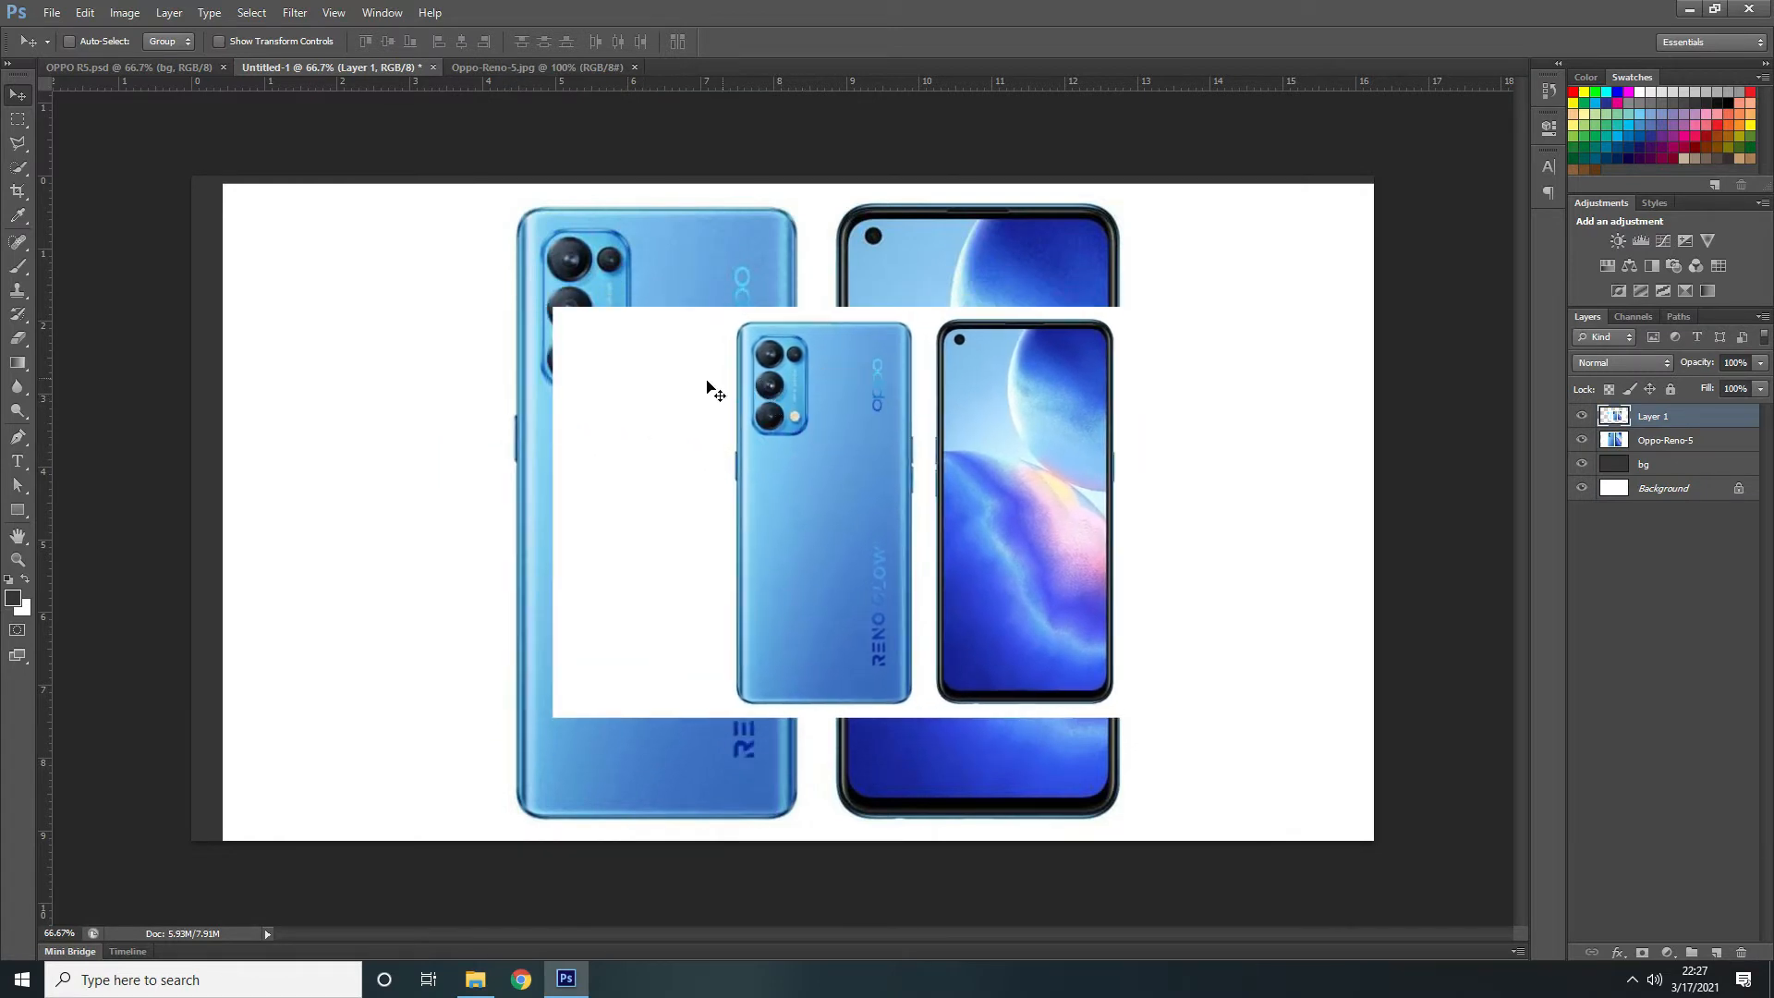
drag(639, 430, 541, 352)
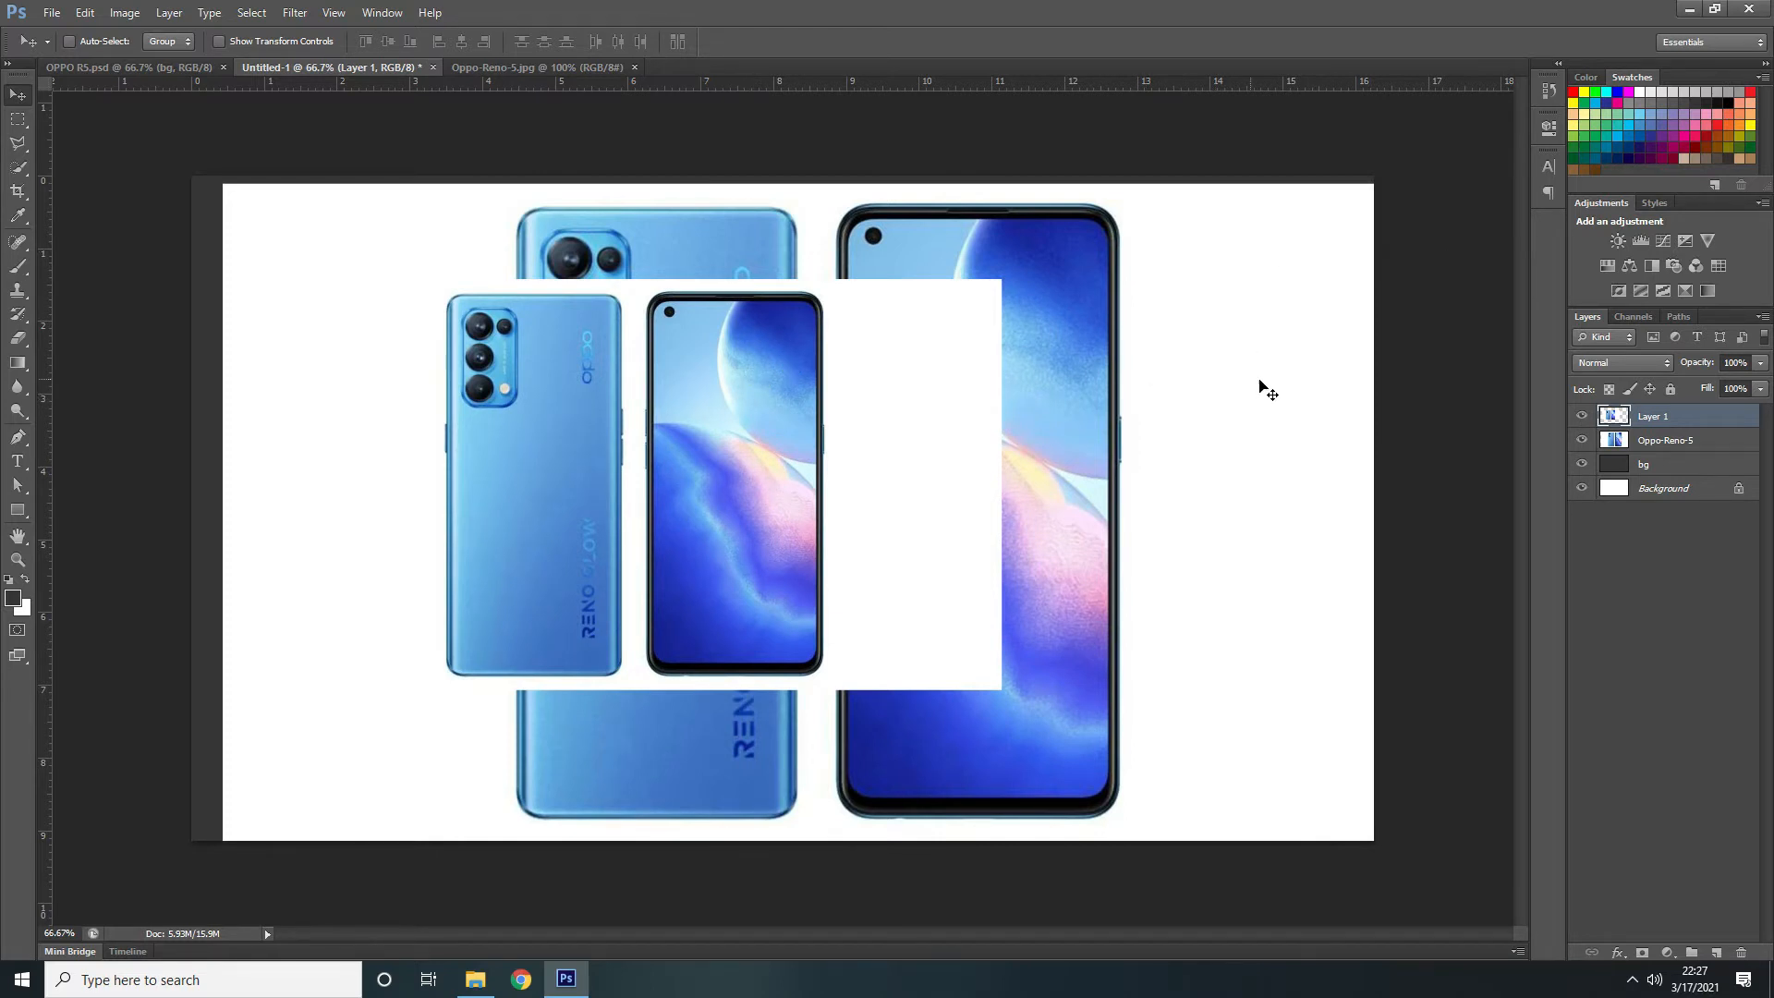
Delete the large Oppo-Reno-5 layer and move the smaller phone image in Layer 1 to about the canvas's centre
click(1703, 437)
key(Delete)
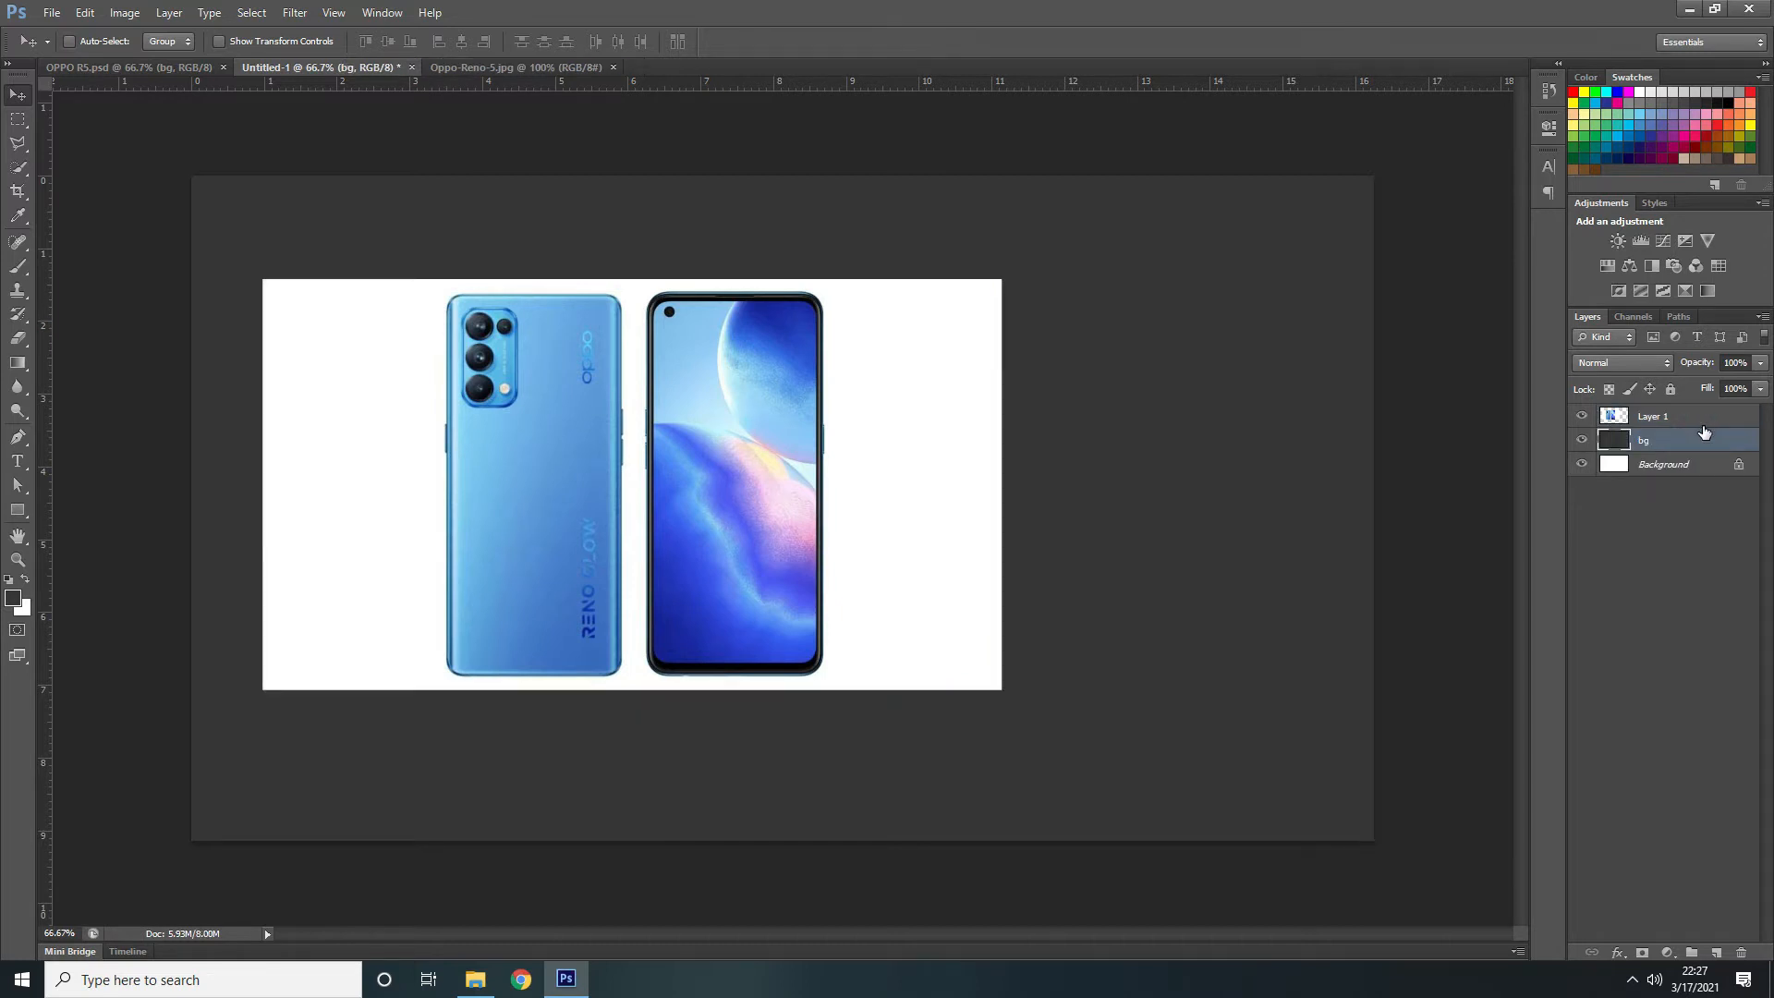
click(1695, 416)
drag(751, 499, 906, 492)
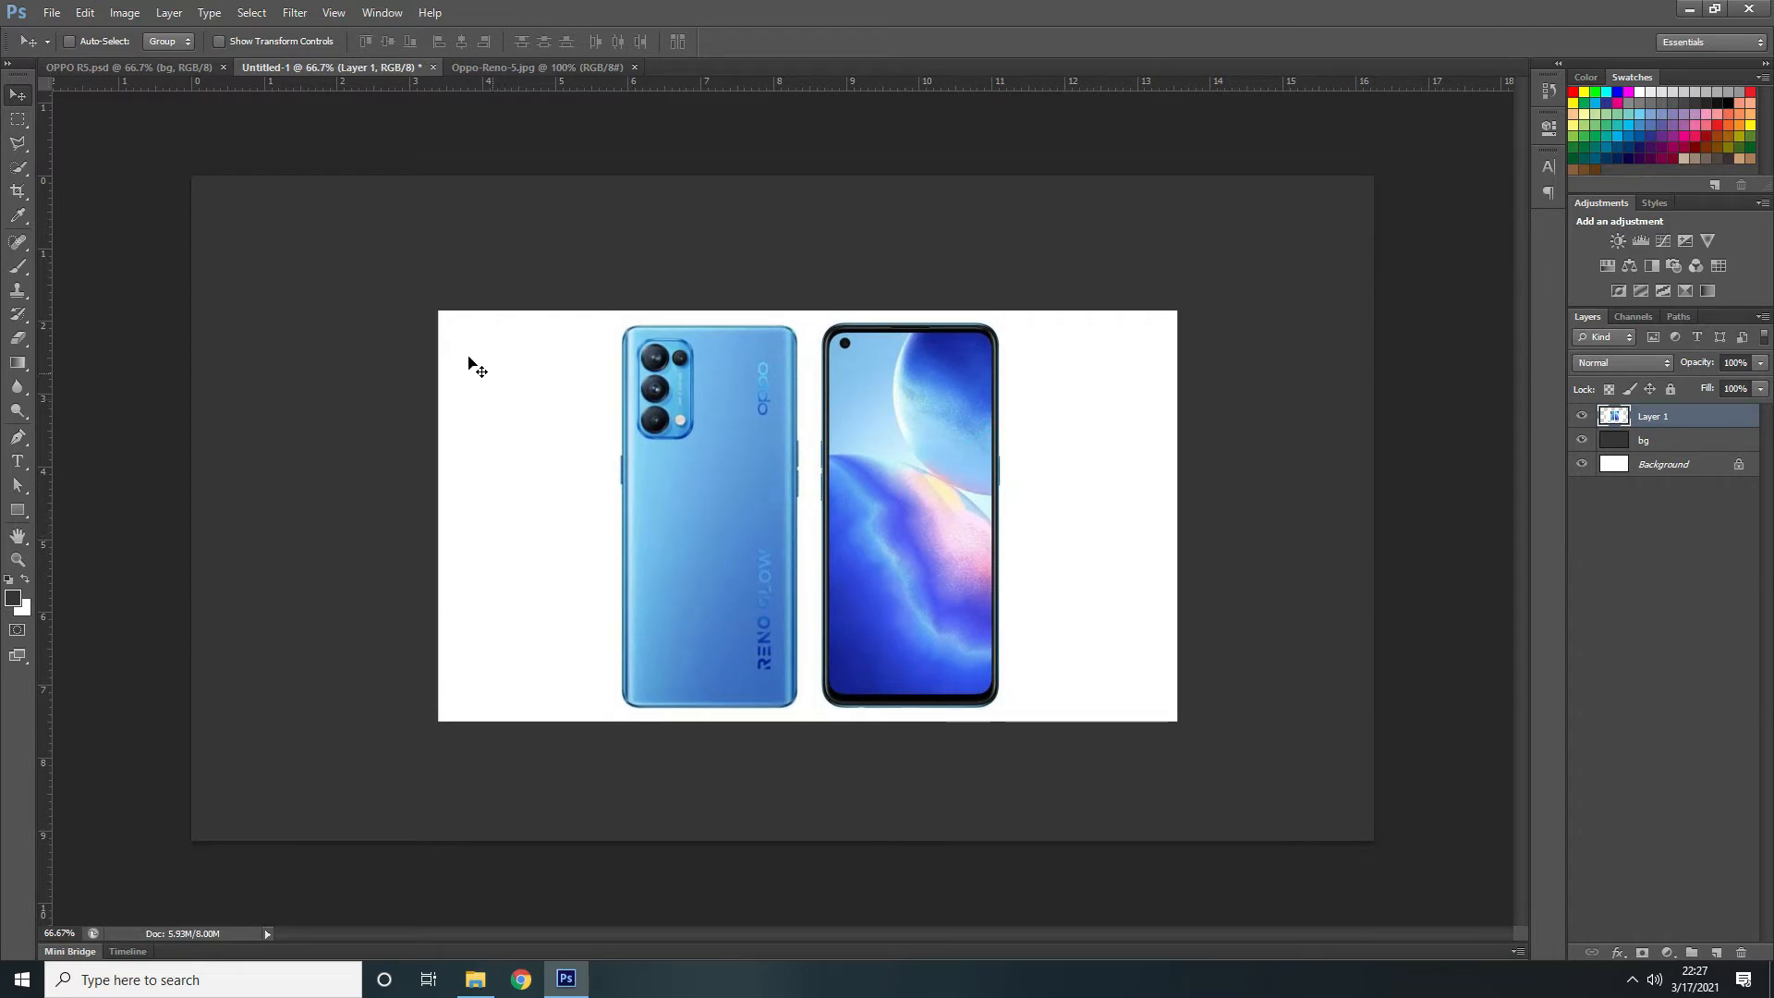
Remove the white background around the phones with the Magic Wand and move the phones to the canvas's right side
click(18, 166)
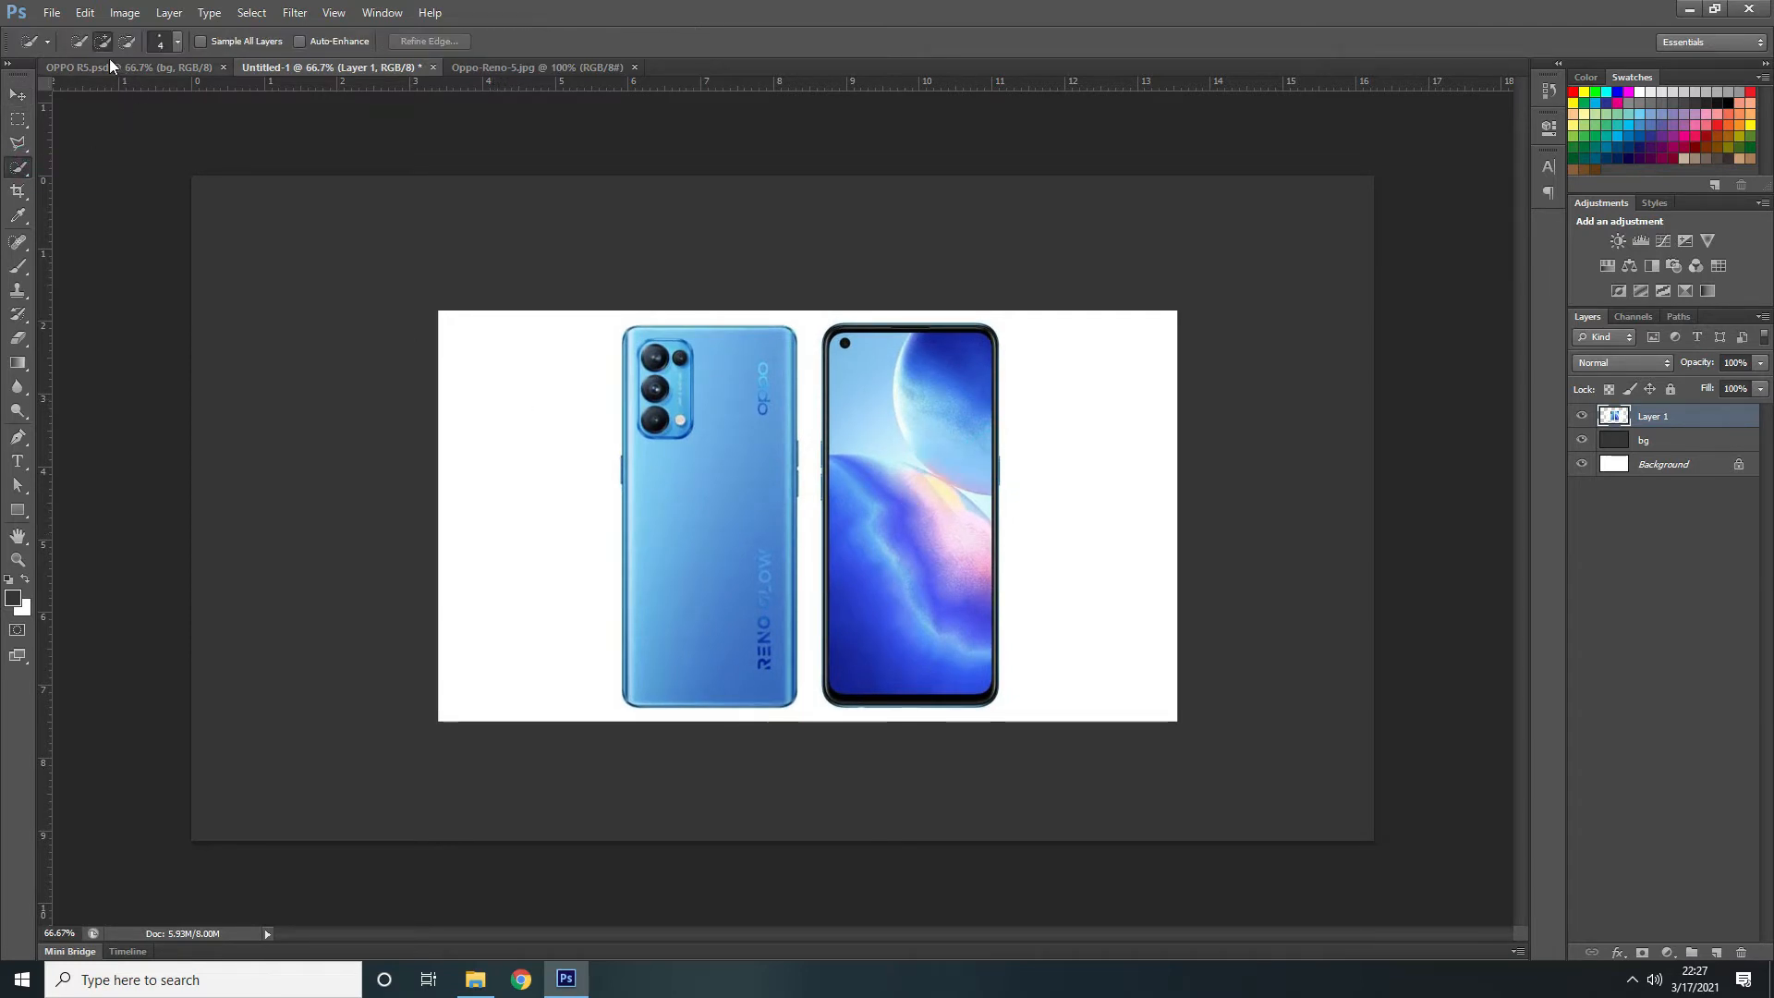
right_click(19, 168)
click(92, 189)
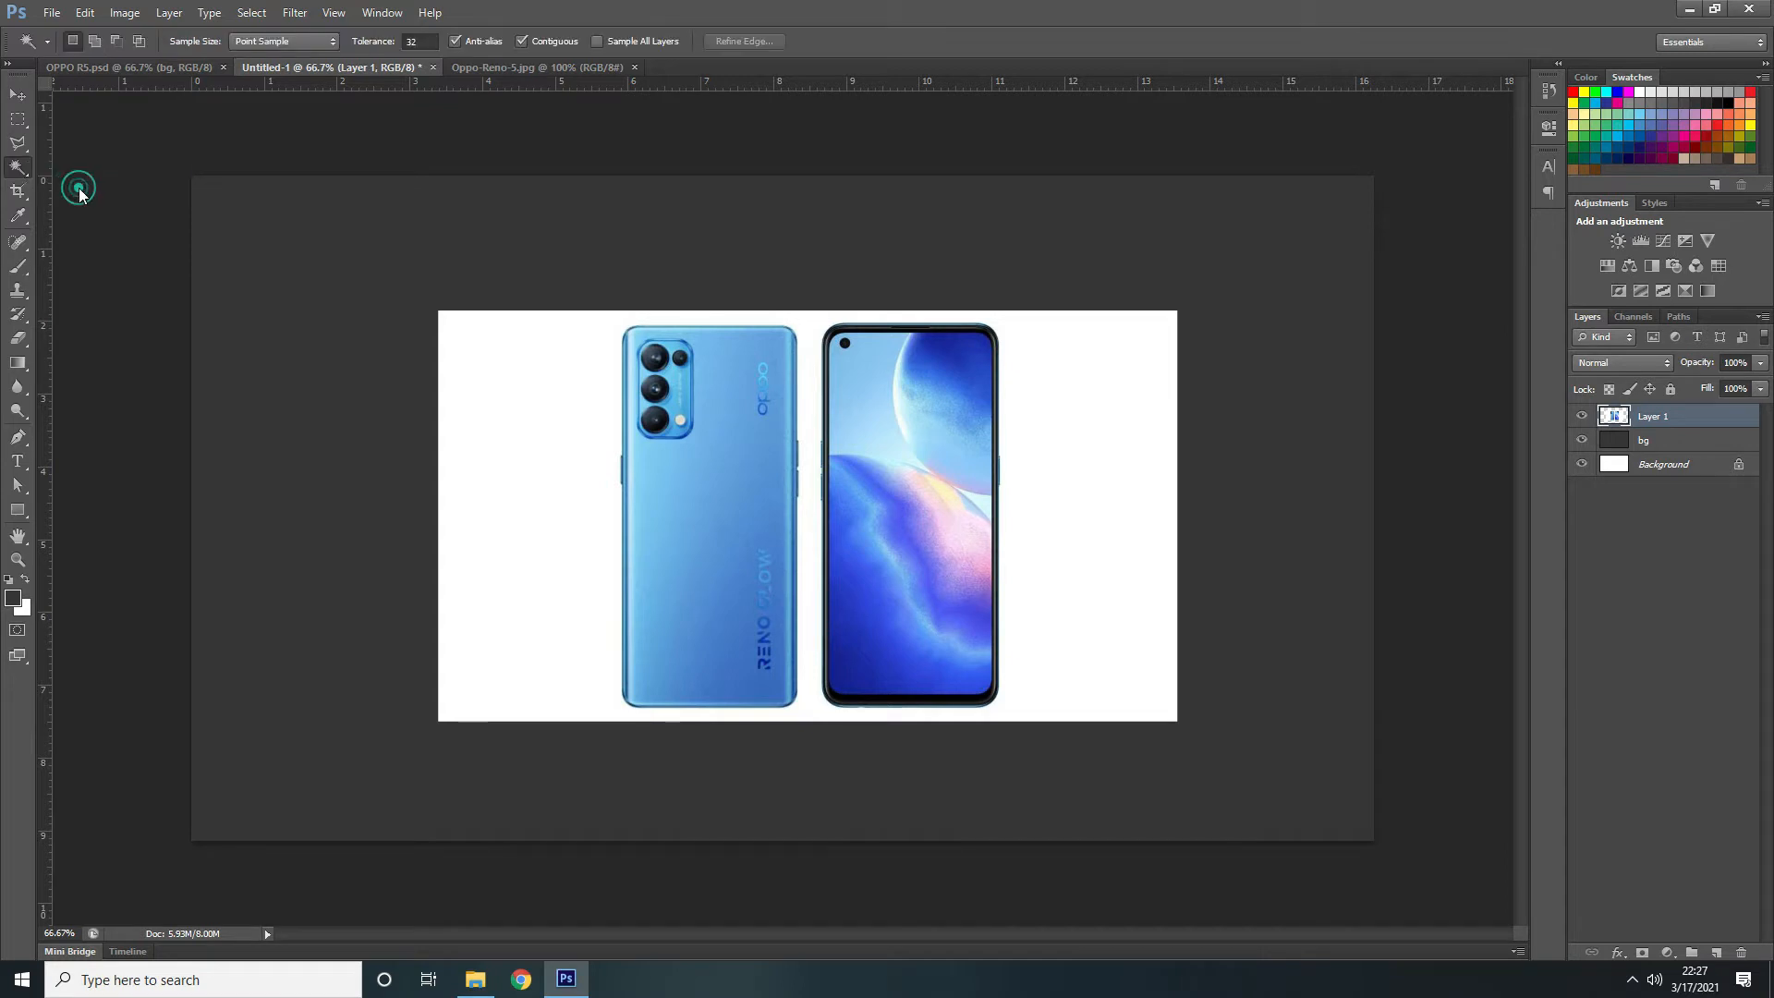
click(532, 465)
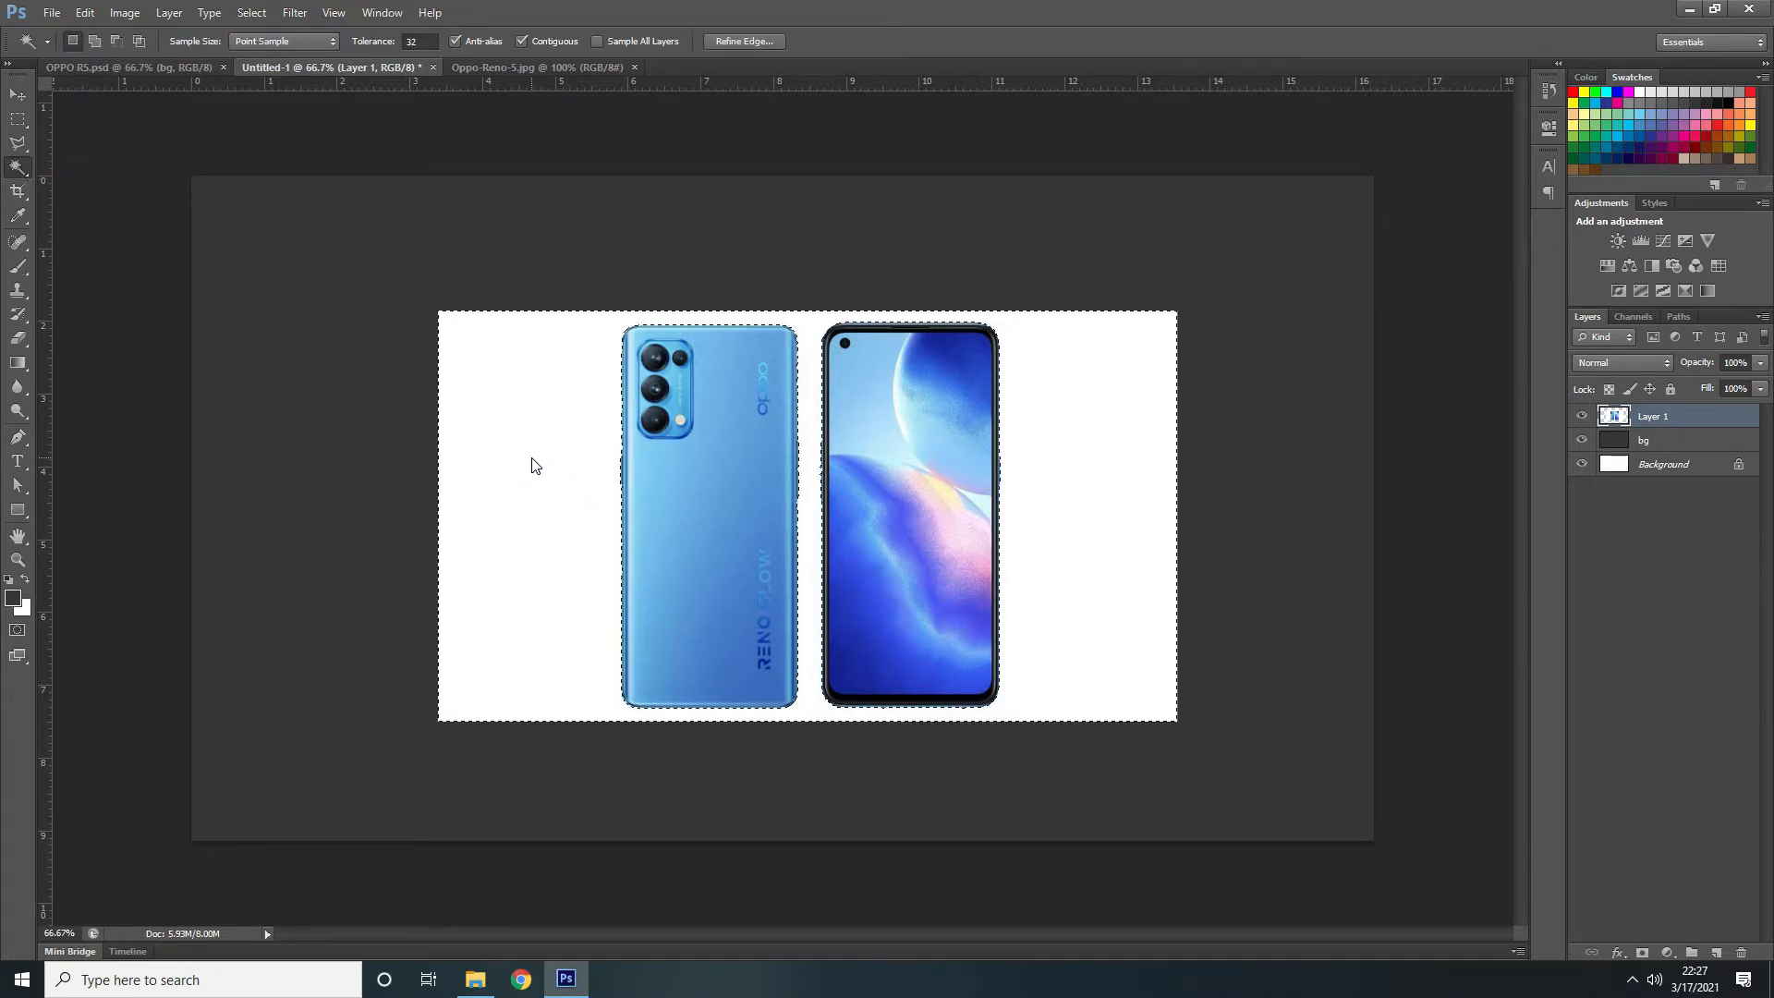
key(Delete)
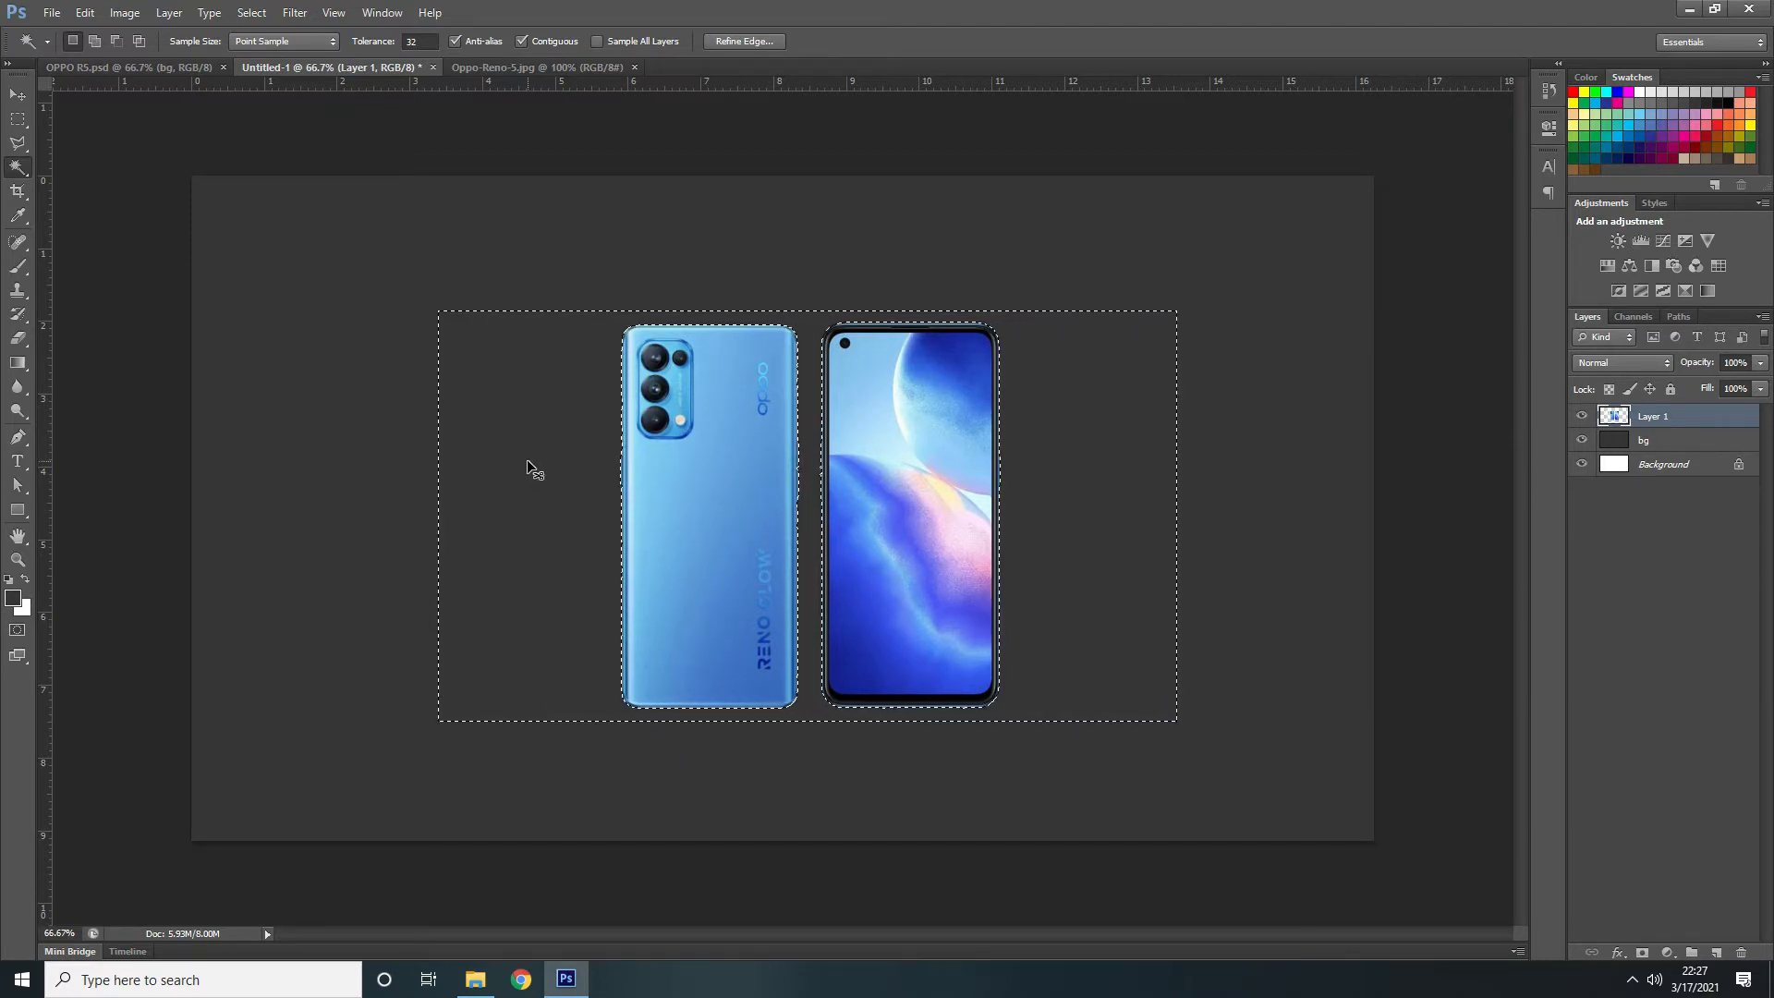
key(ctrl+d)
click(17, 95)
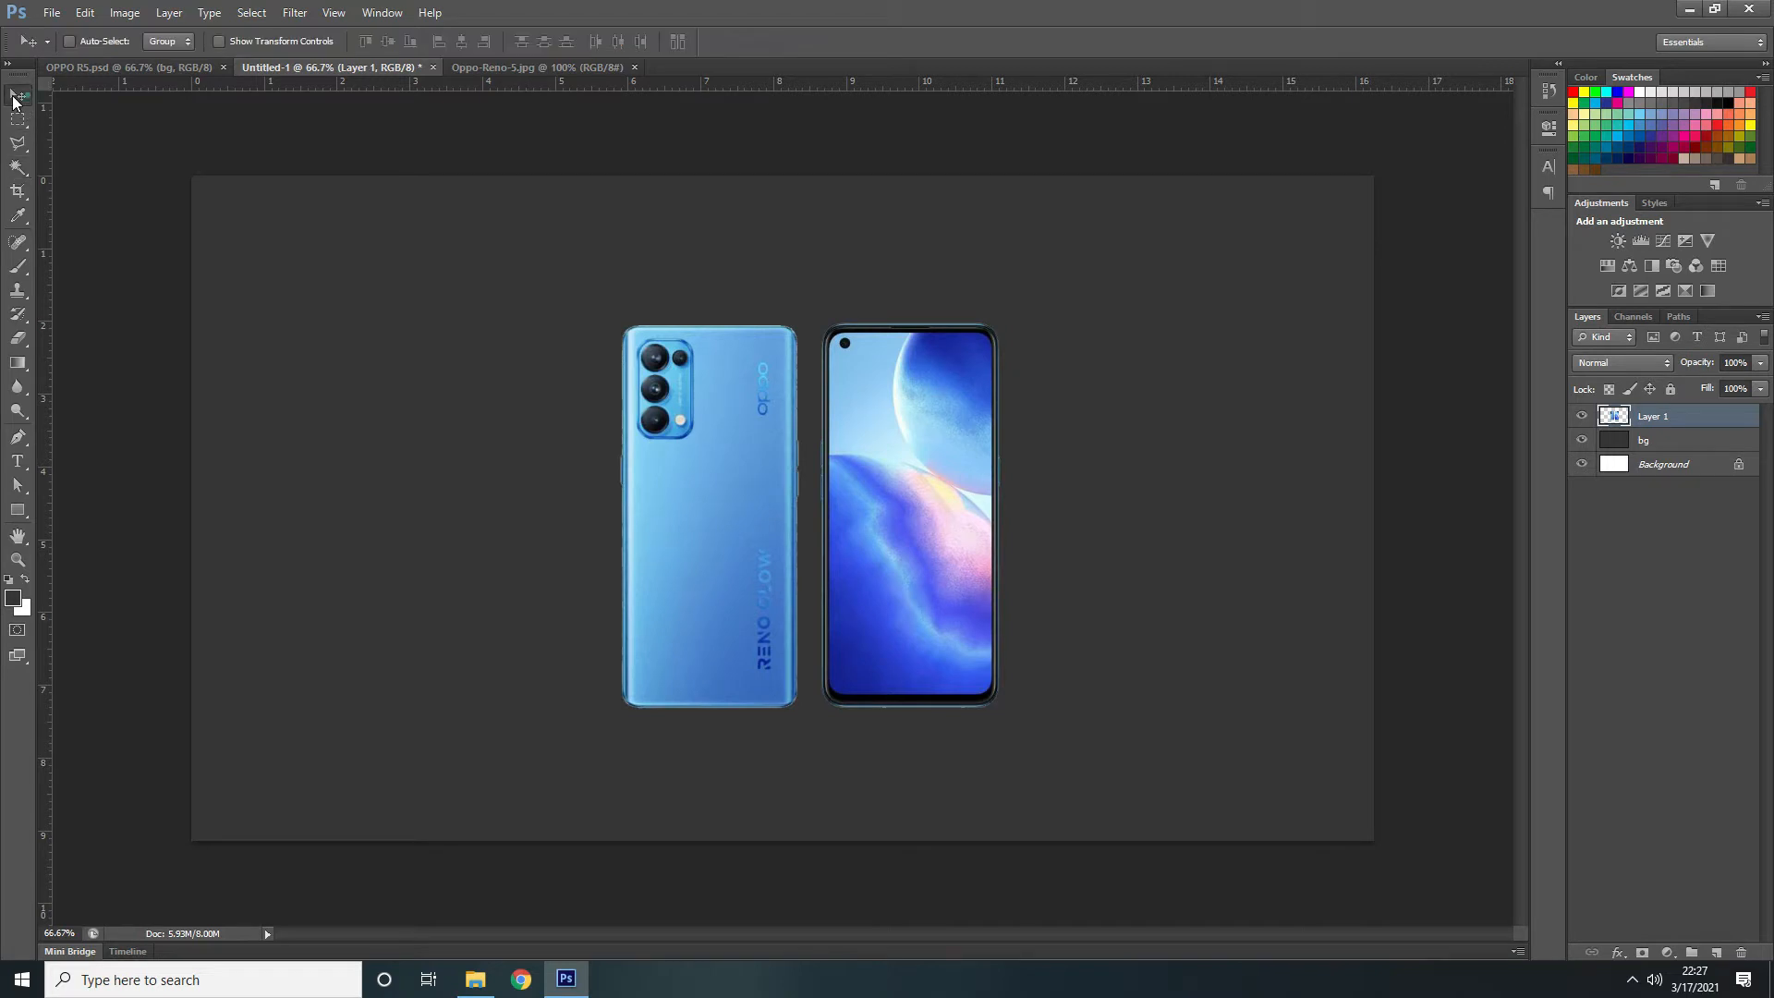
drag(707, 506, 1060, 453)
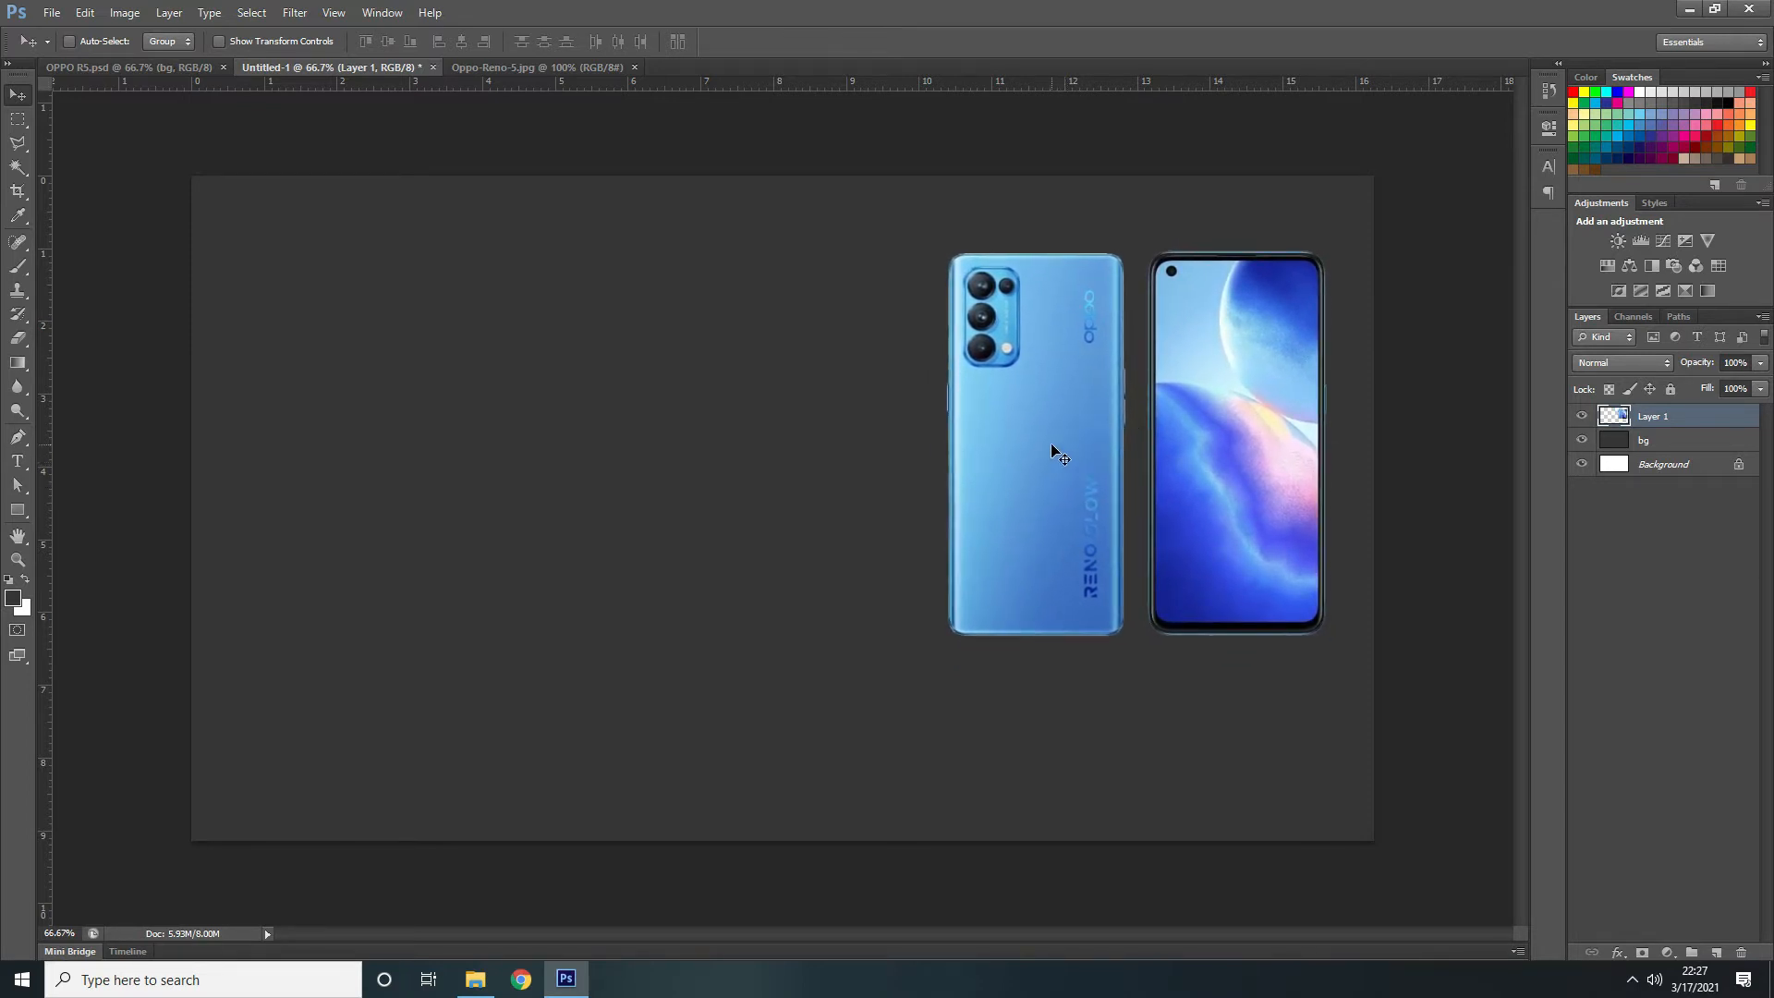
Rename the phone layer as HP and close the Oppo-Reno-5.jpg document
double_click(1663, 422)
text(HP)
key(Return)
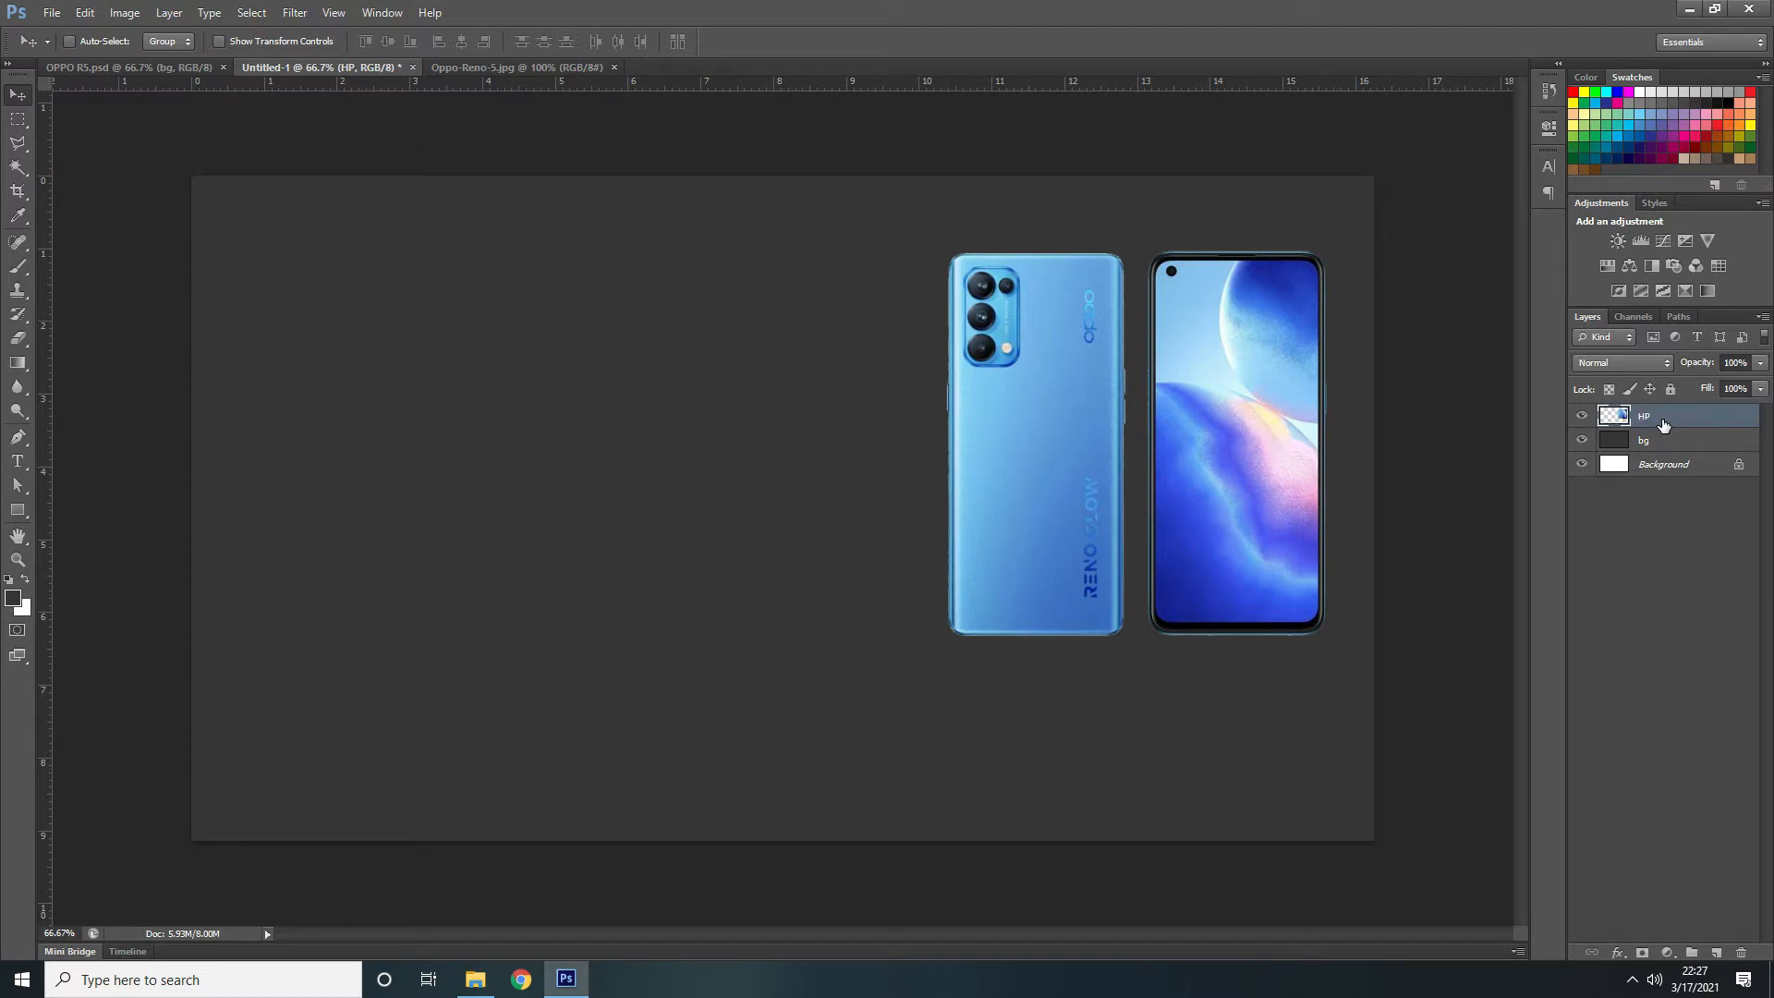
click(575, 68)
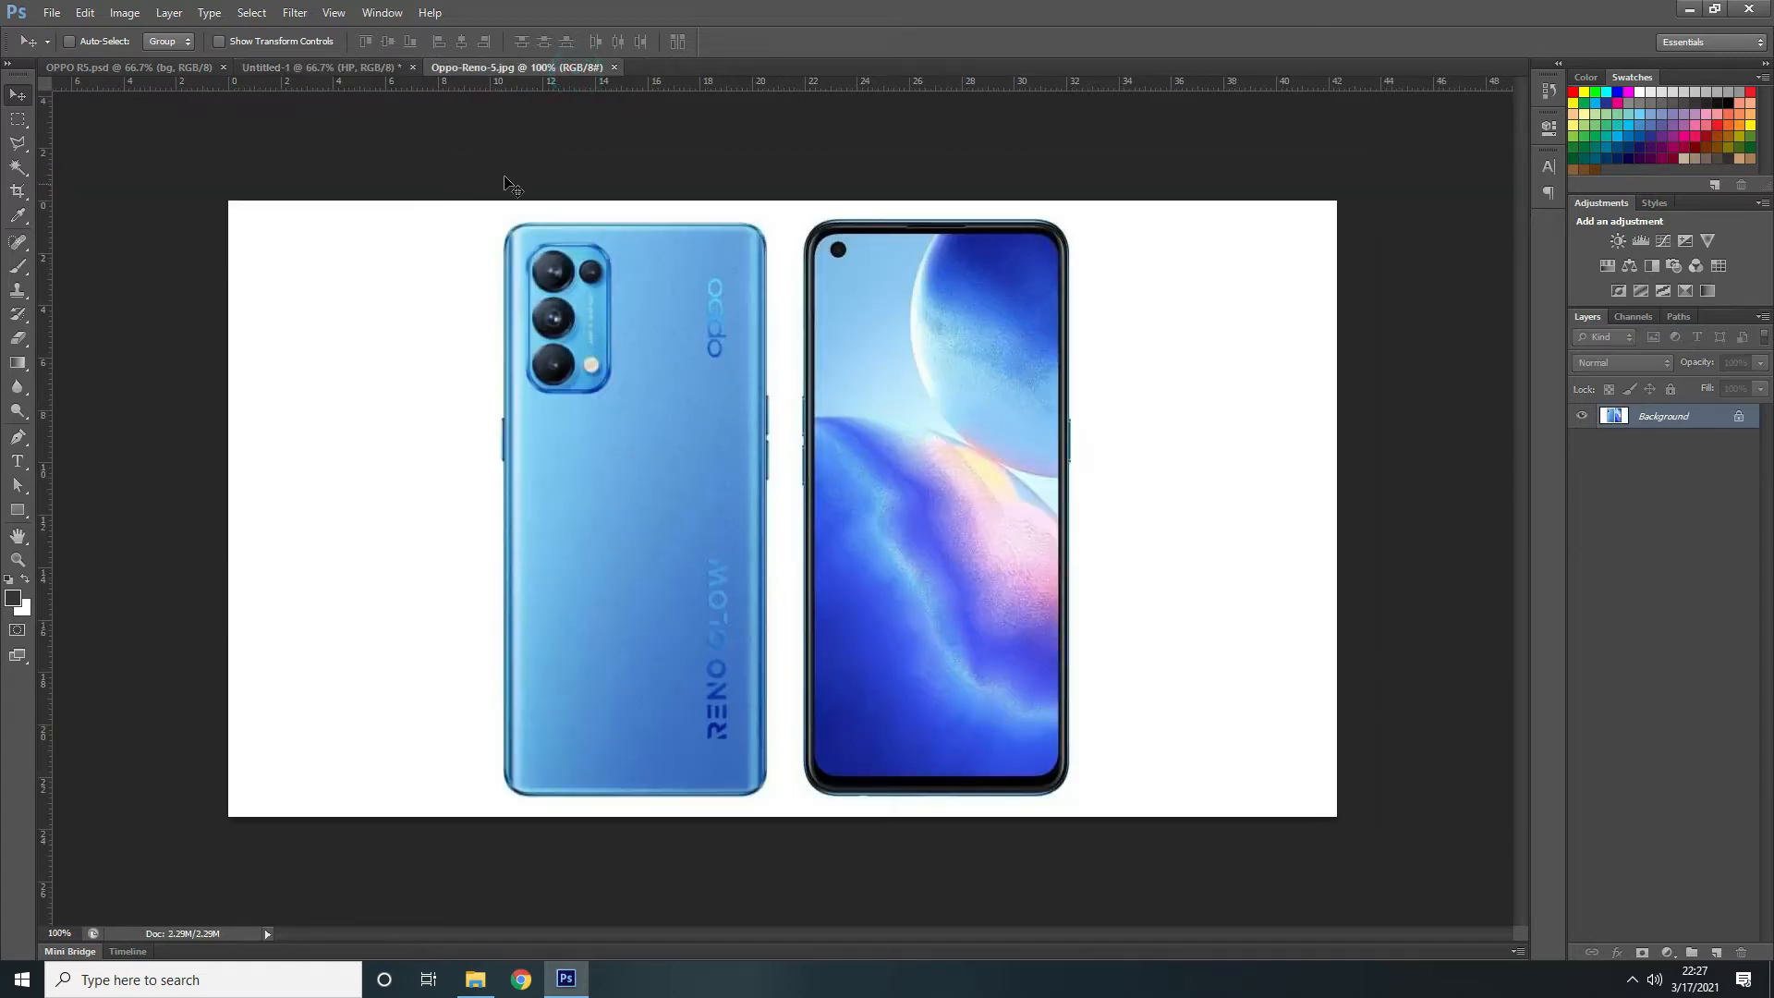
click(617, 69)
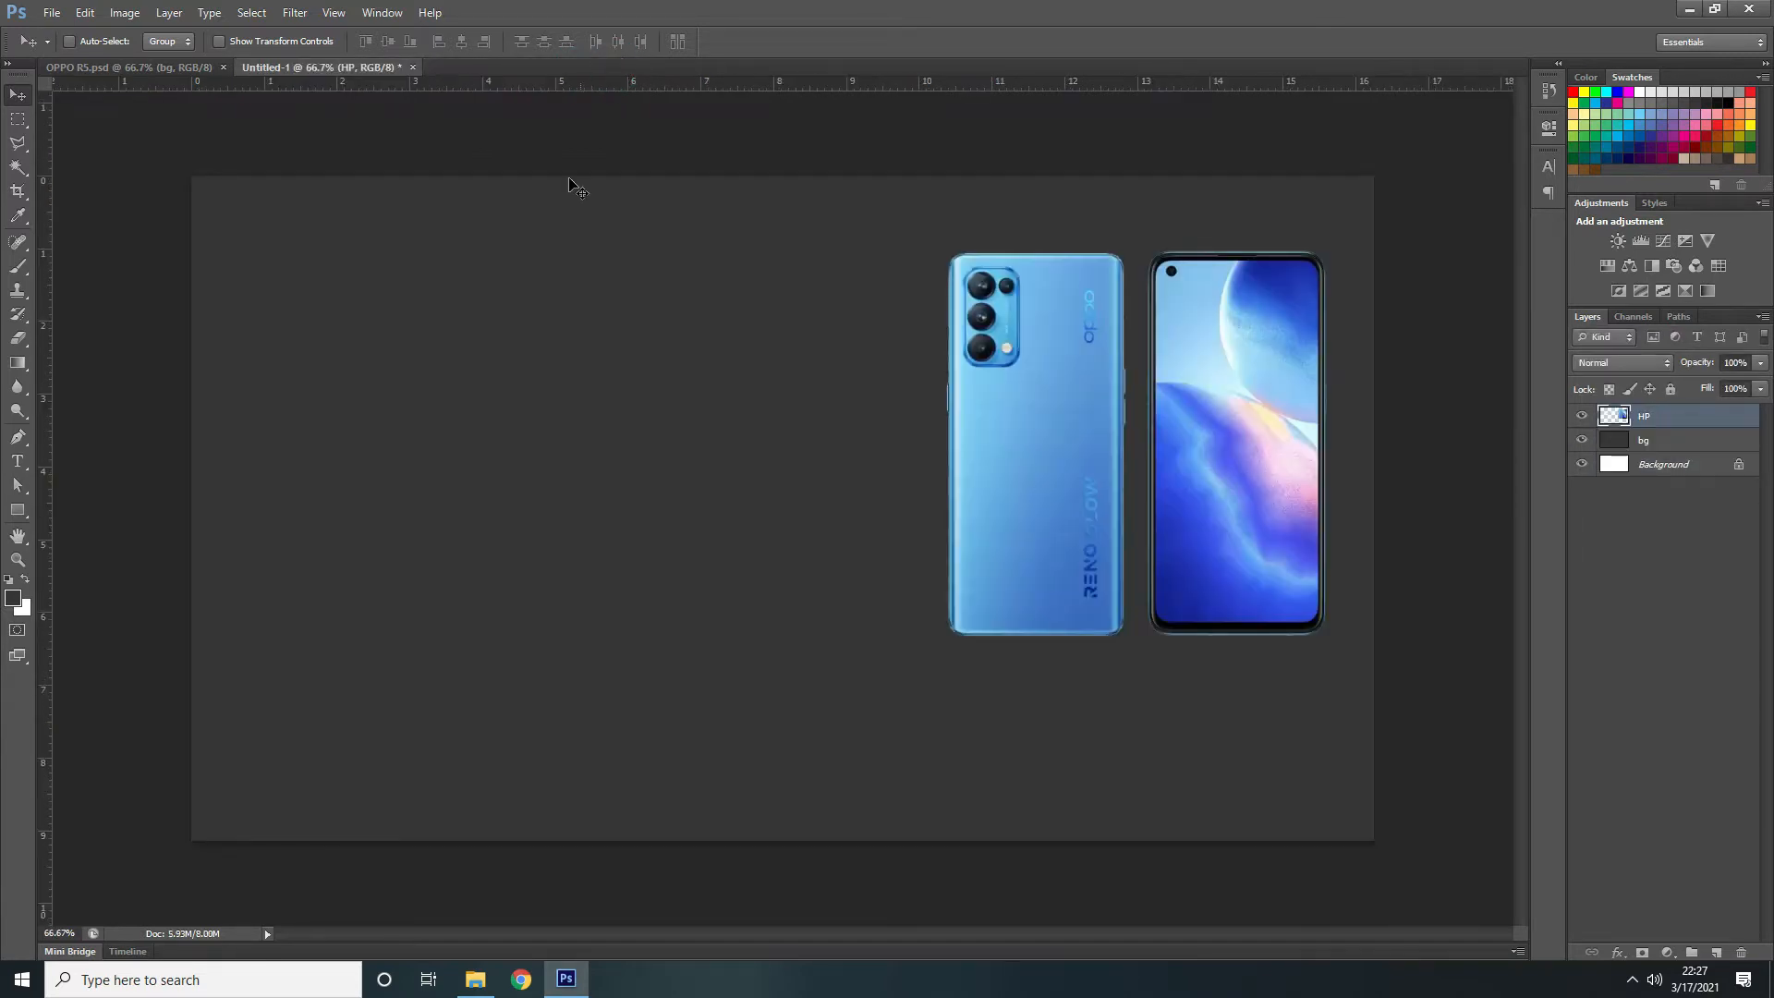
Set up the Type tool with the Ebrima Bold font and white (ffffff) as the text colour
click(20, 462)
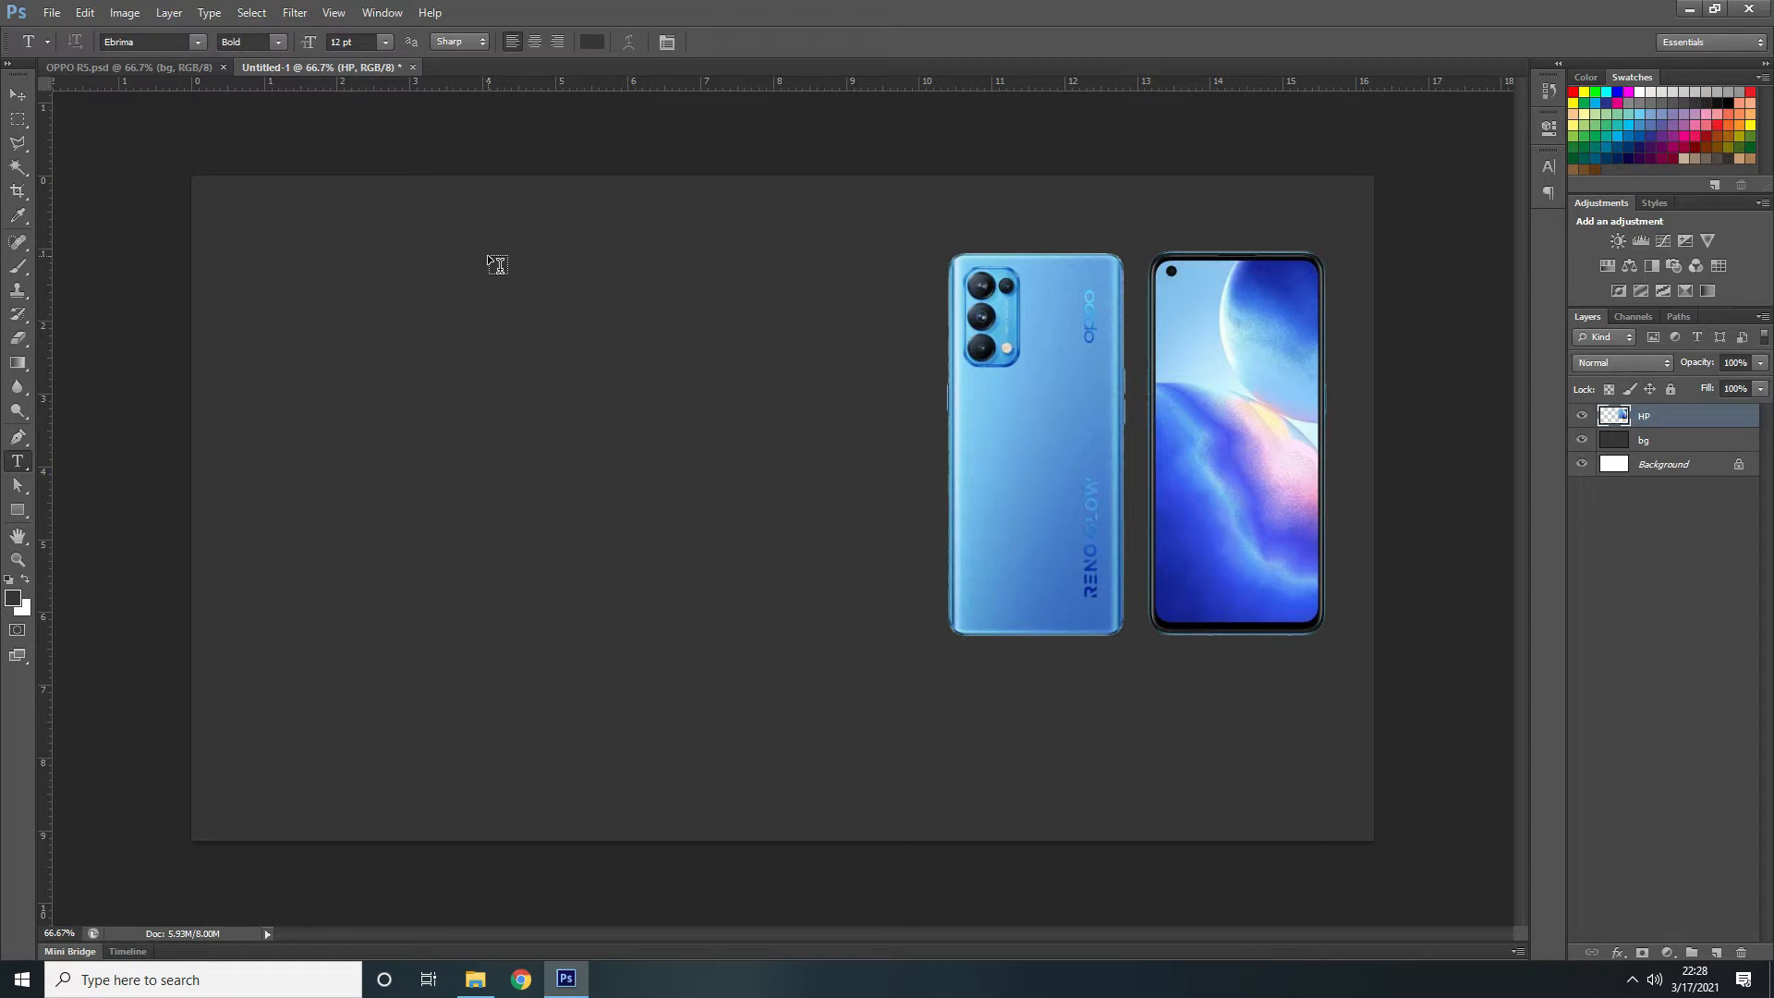
click(199, 42)
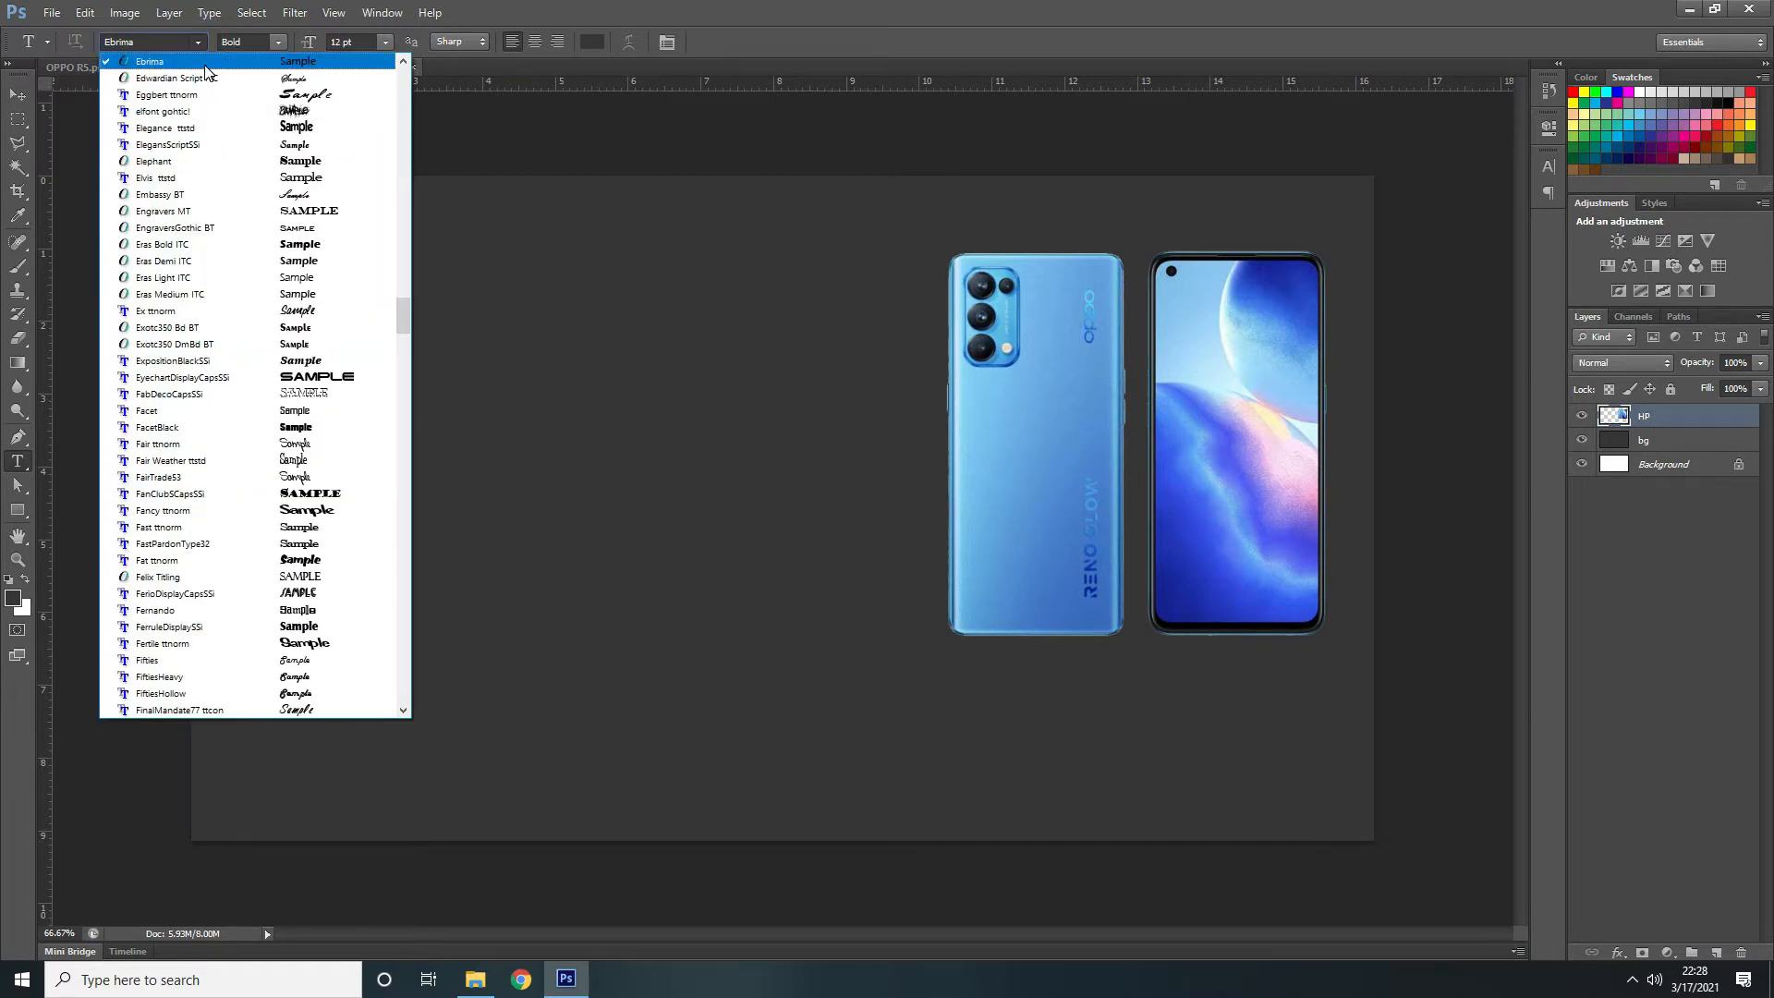
click(205, 66)
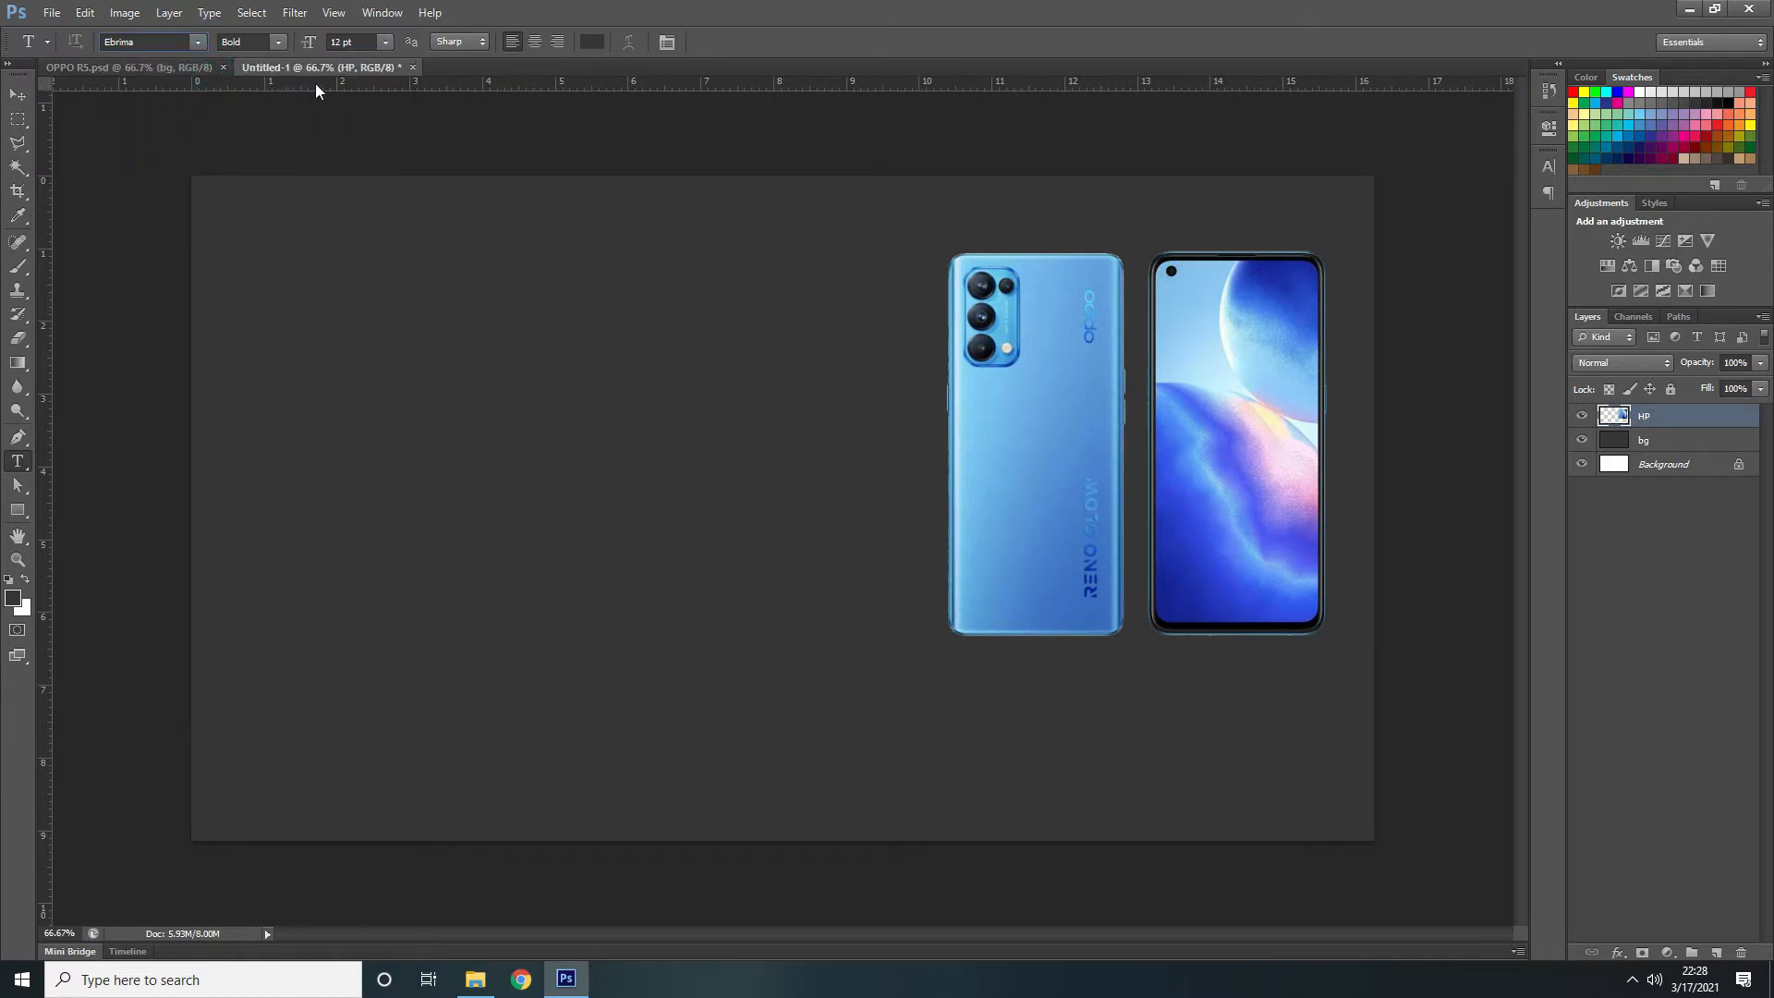
click(276, 41)
click(591, 42)
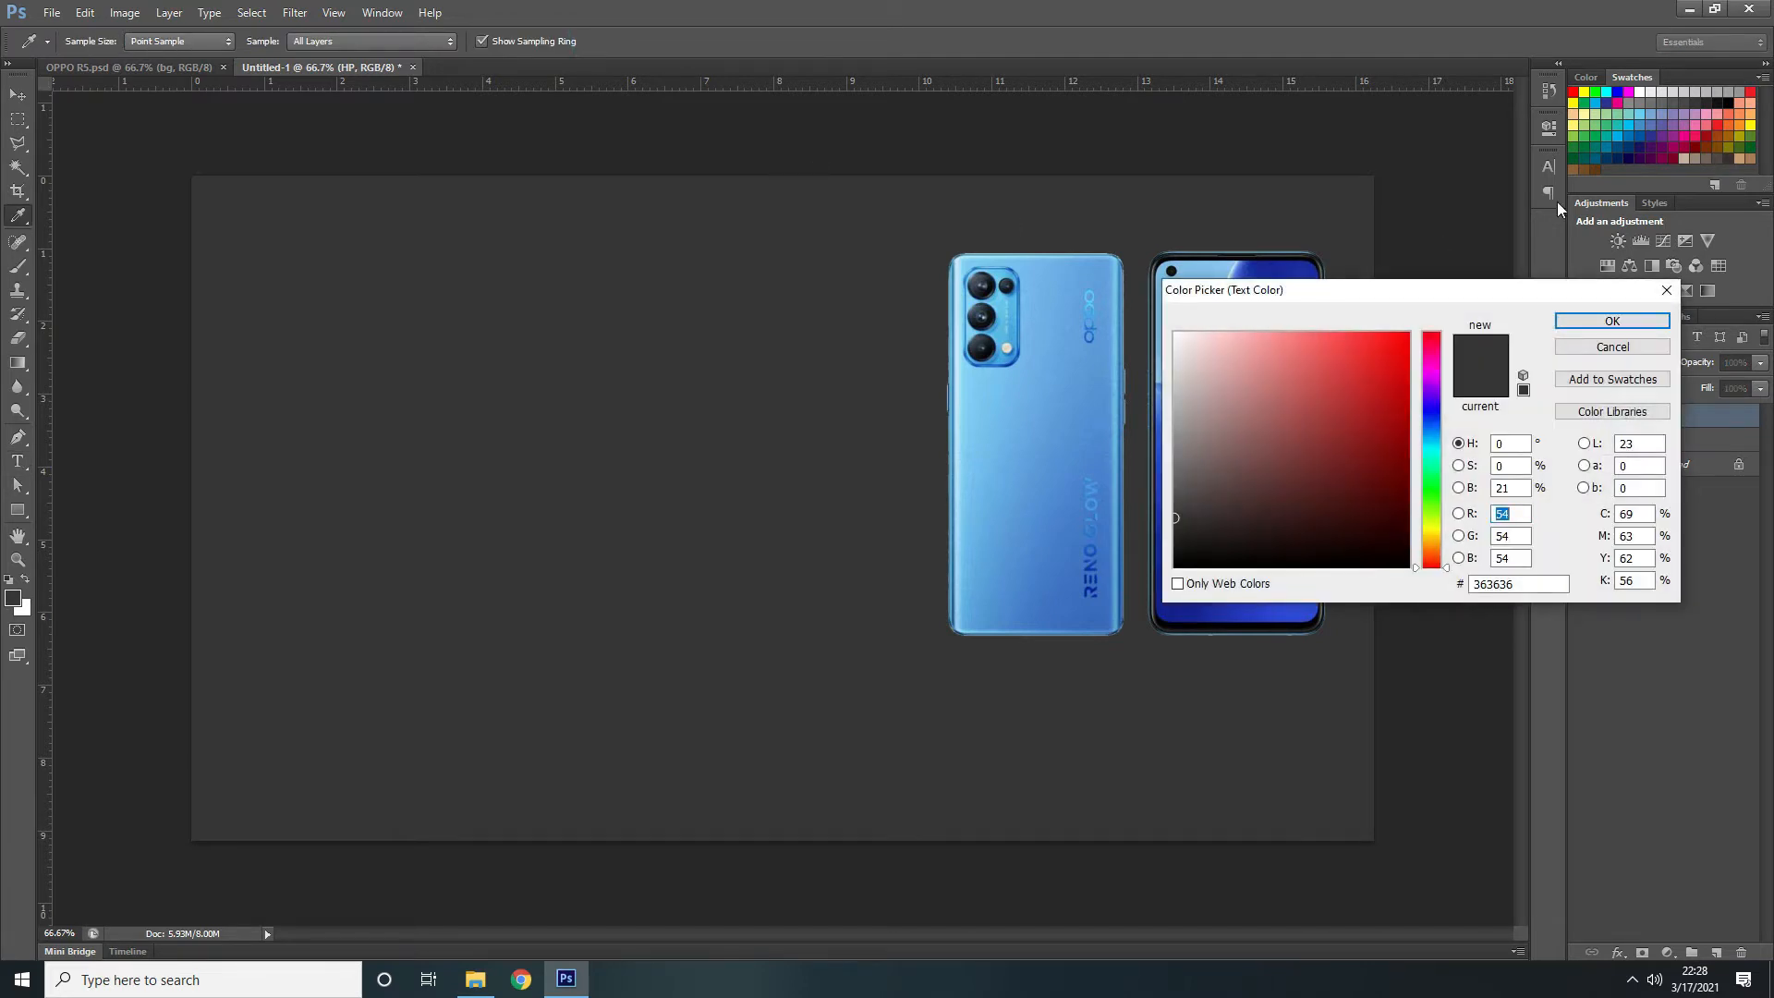
click(1637, 93)
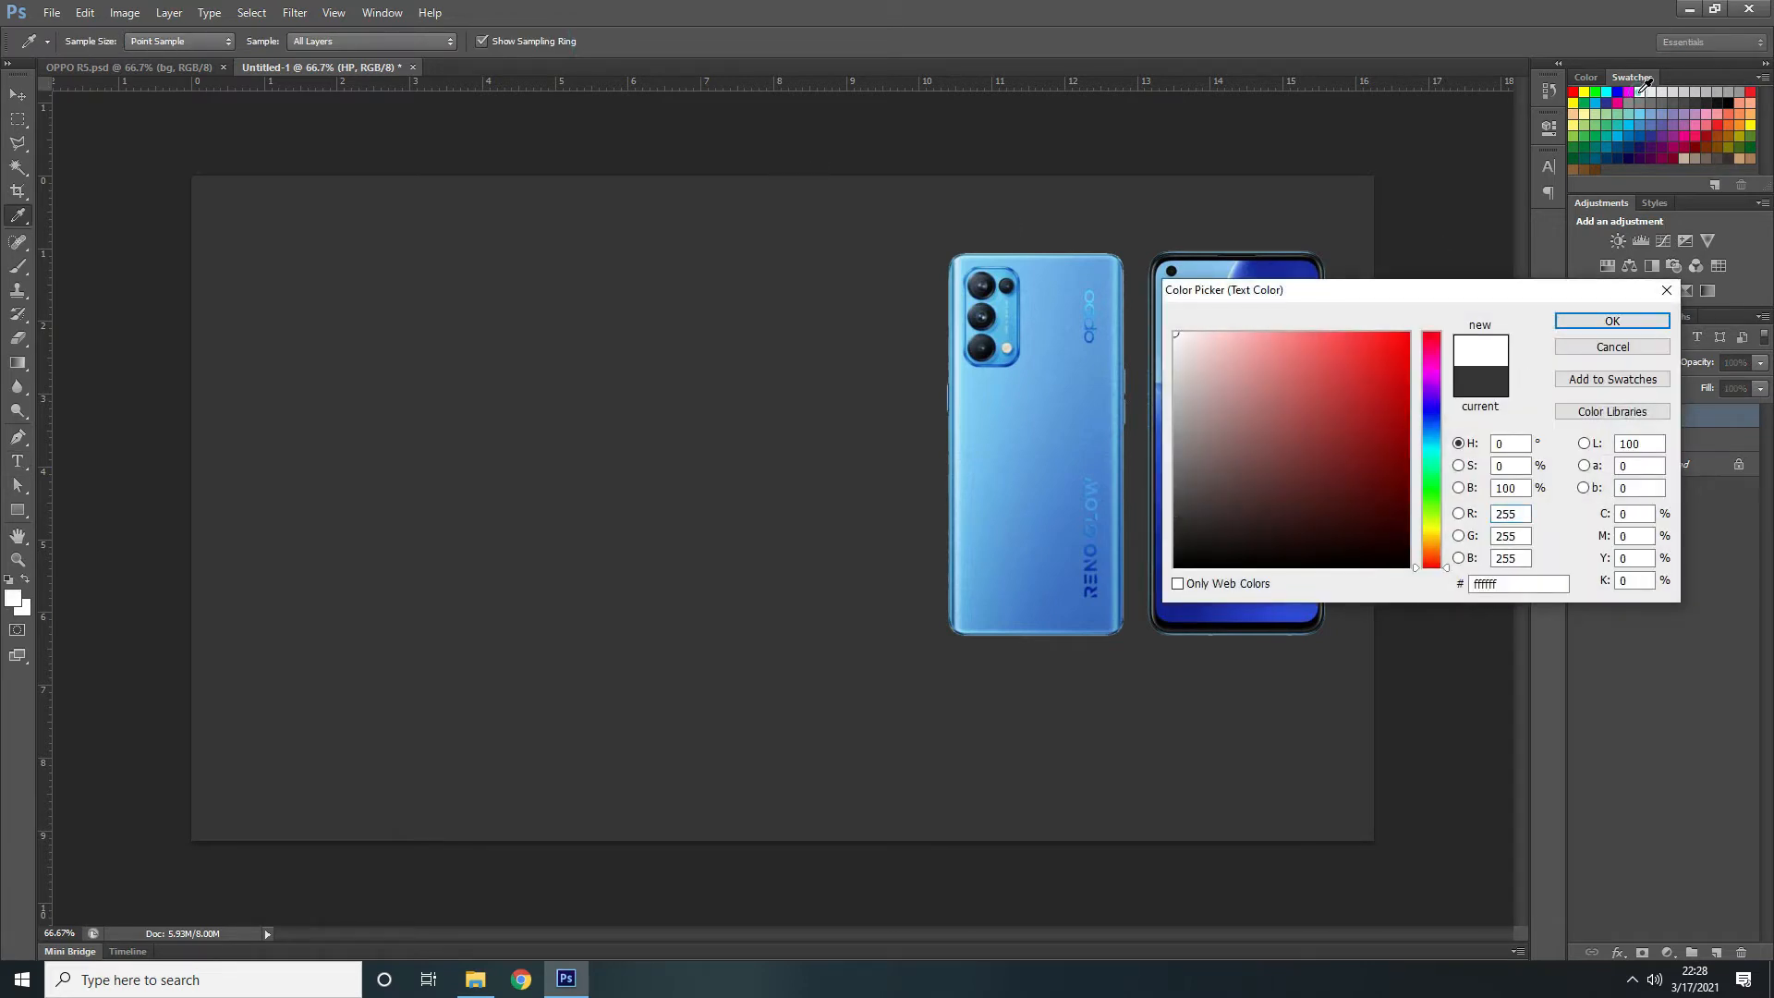
click(1615, 321)
Add the text OPPO RENO5 in the canvas's upper left area
click(258, 296)
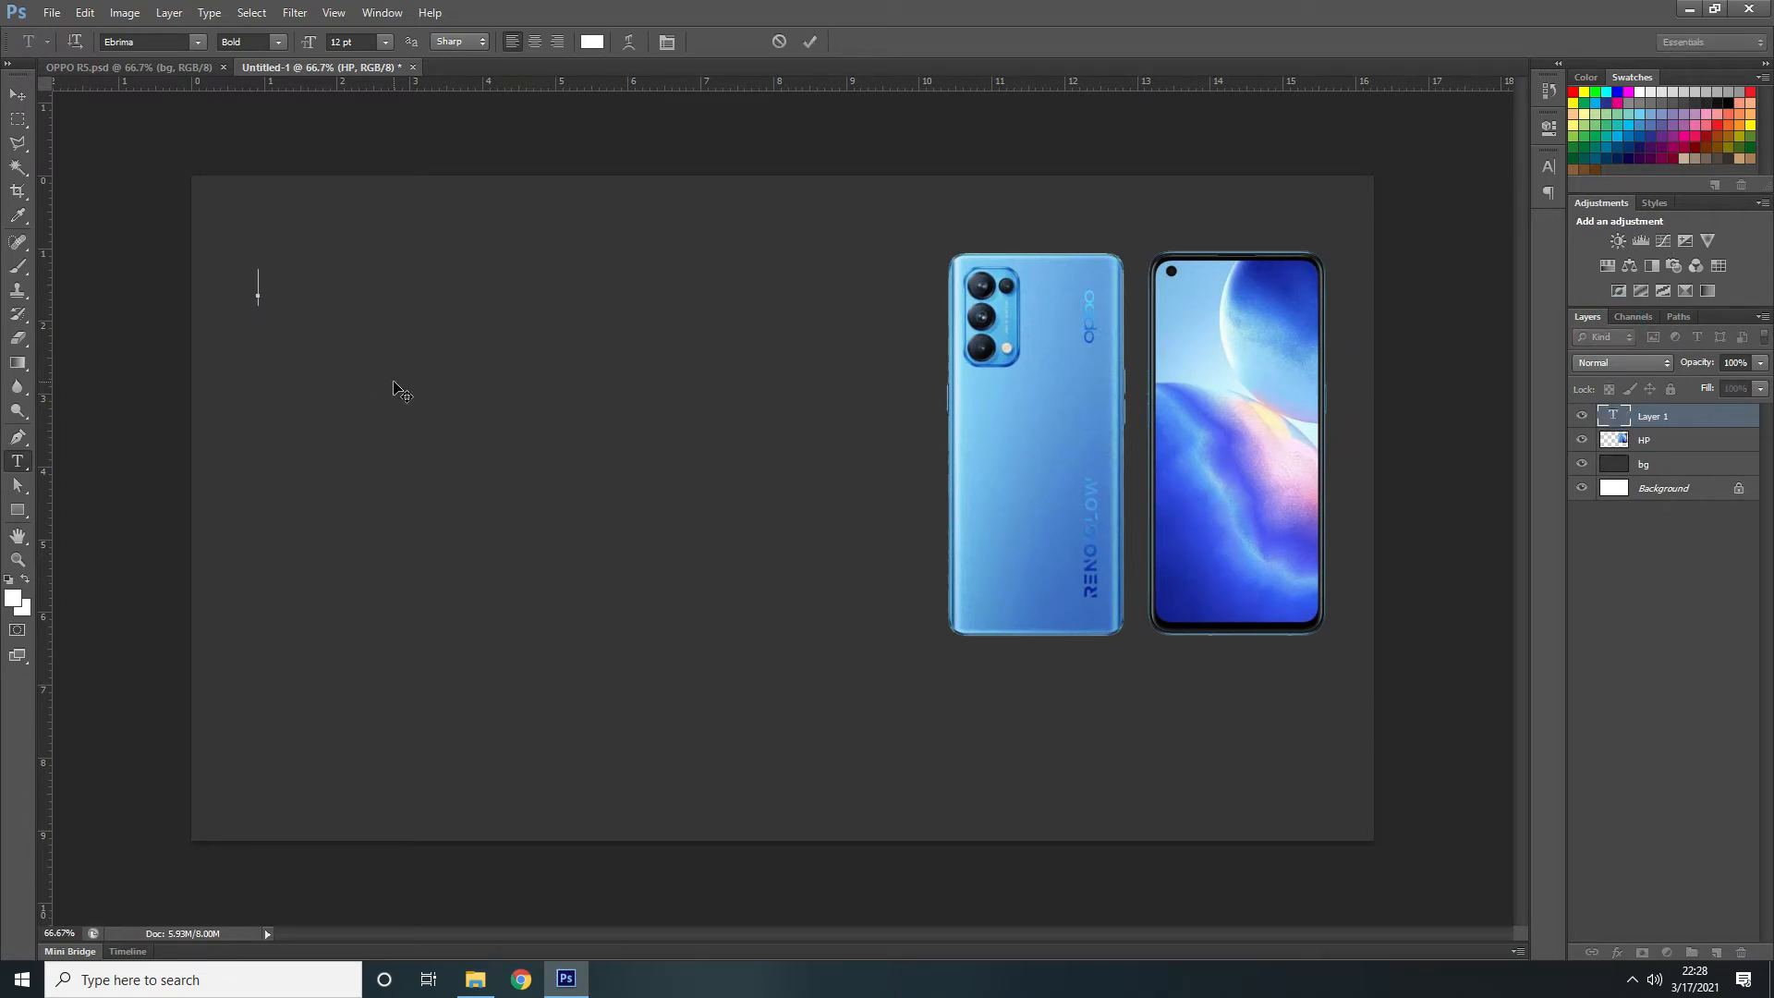
text(OPPO R)
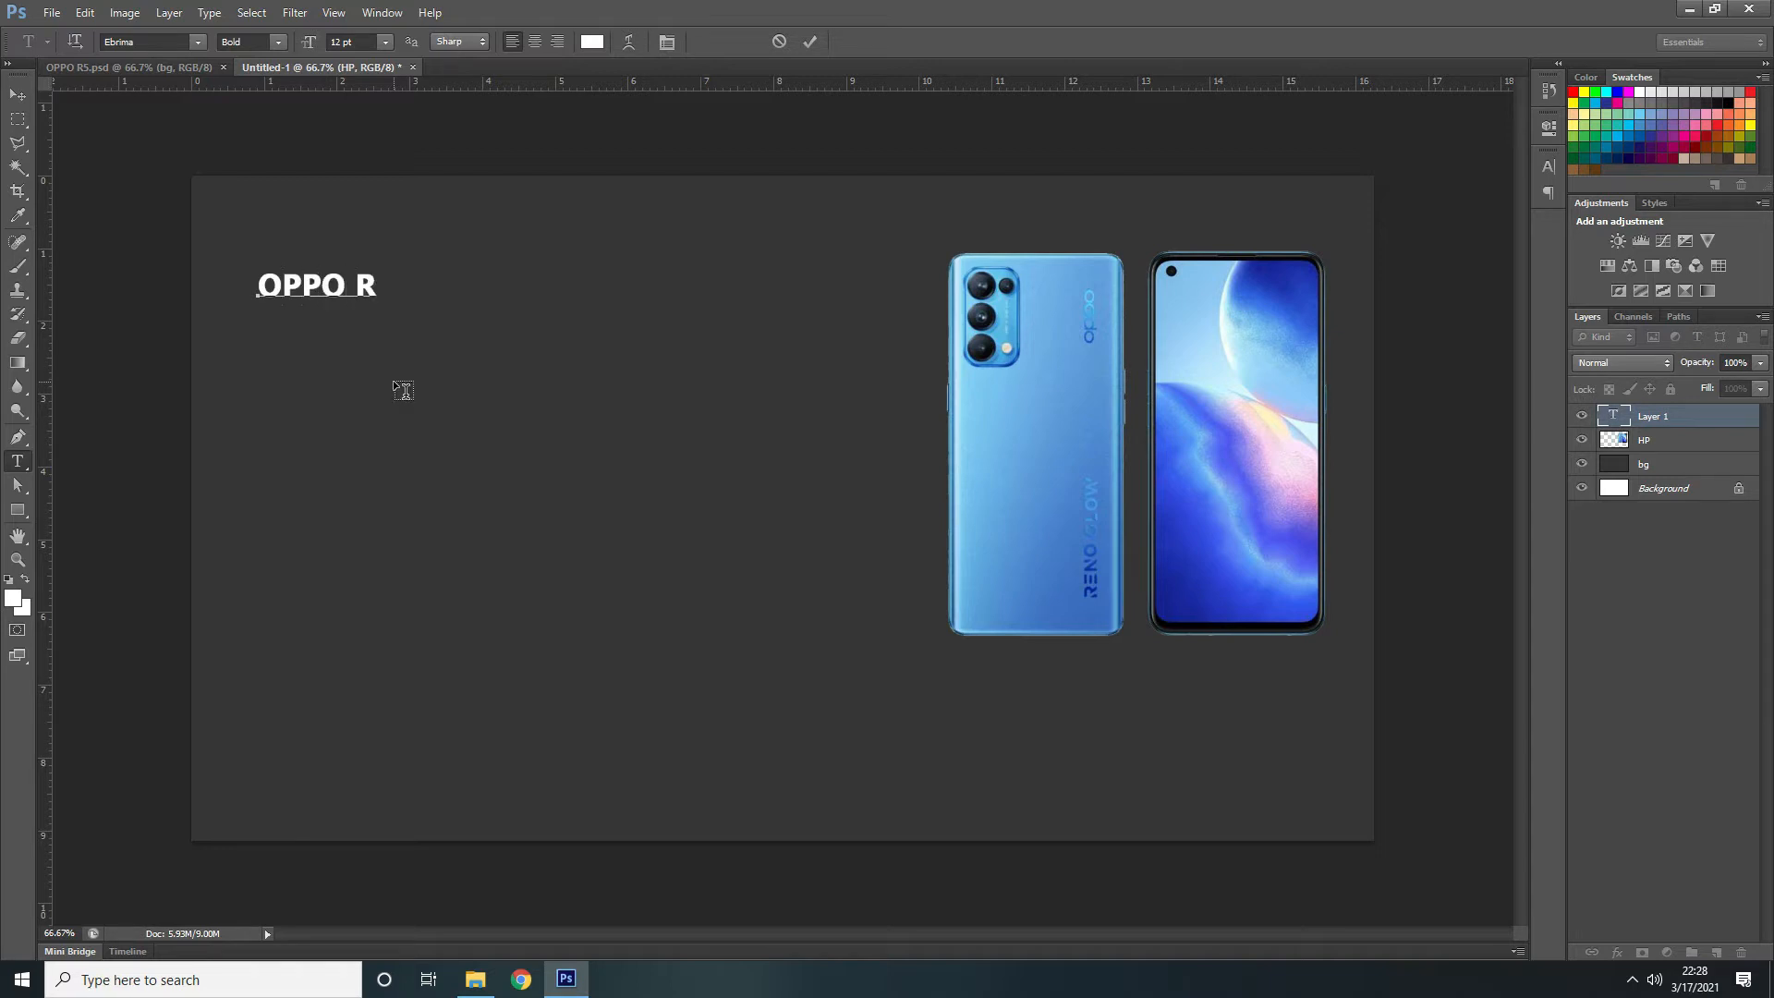
text(ENO5)
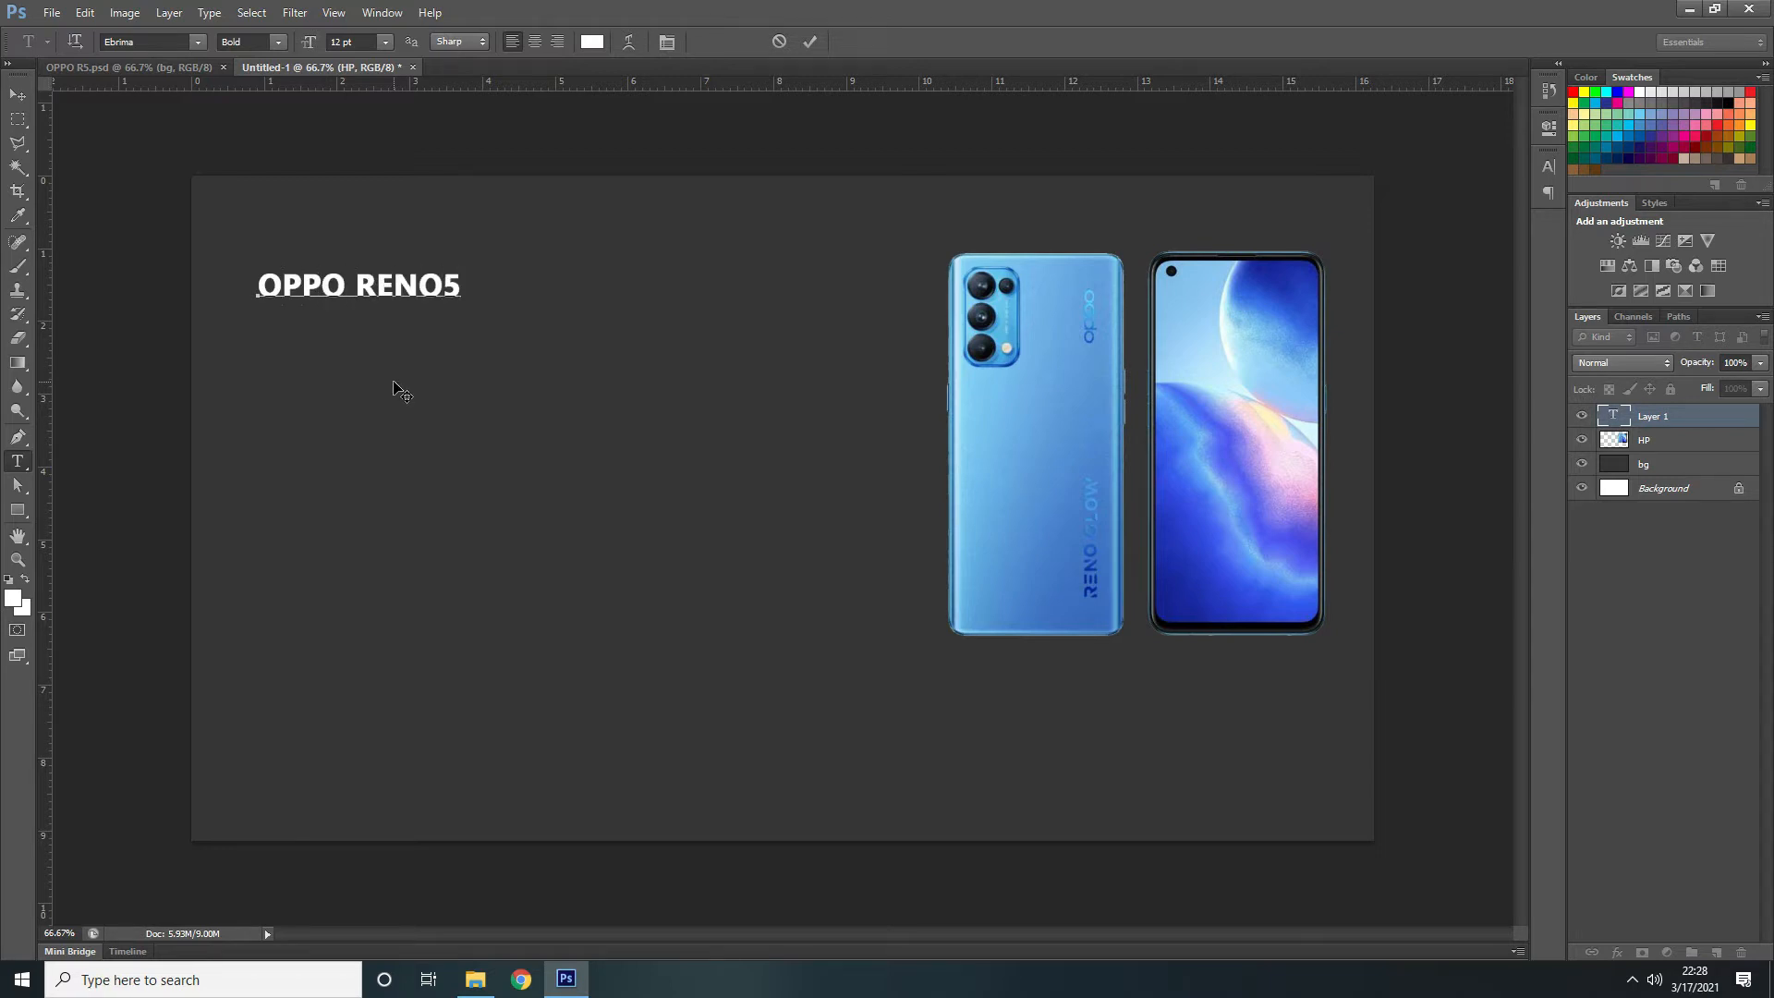
click(811, 42)
Enlarge the OPPO RENO5 text to about 274% with Free Transform, leaving the Move tool's transform controls off
click(25, 93)
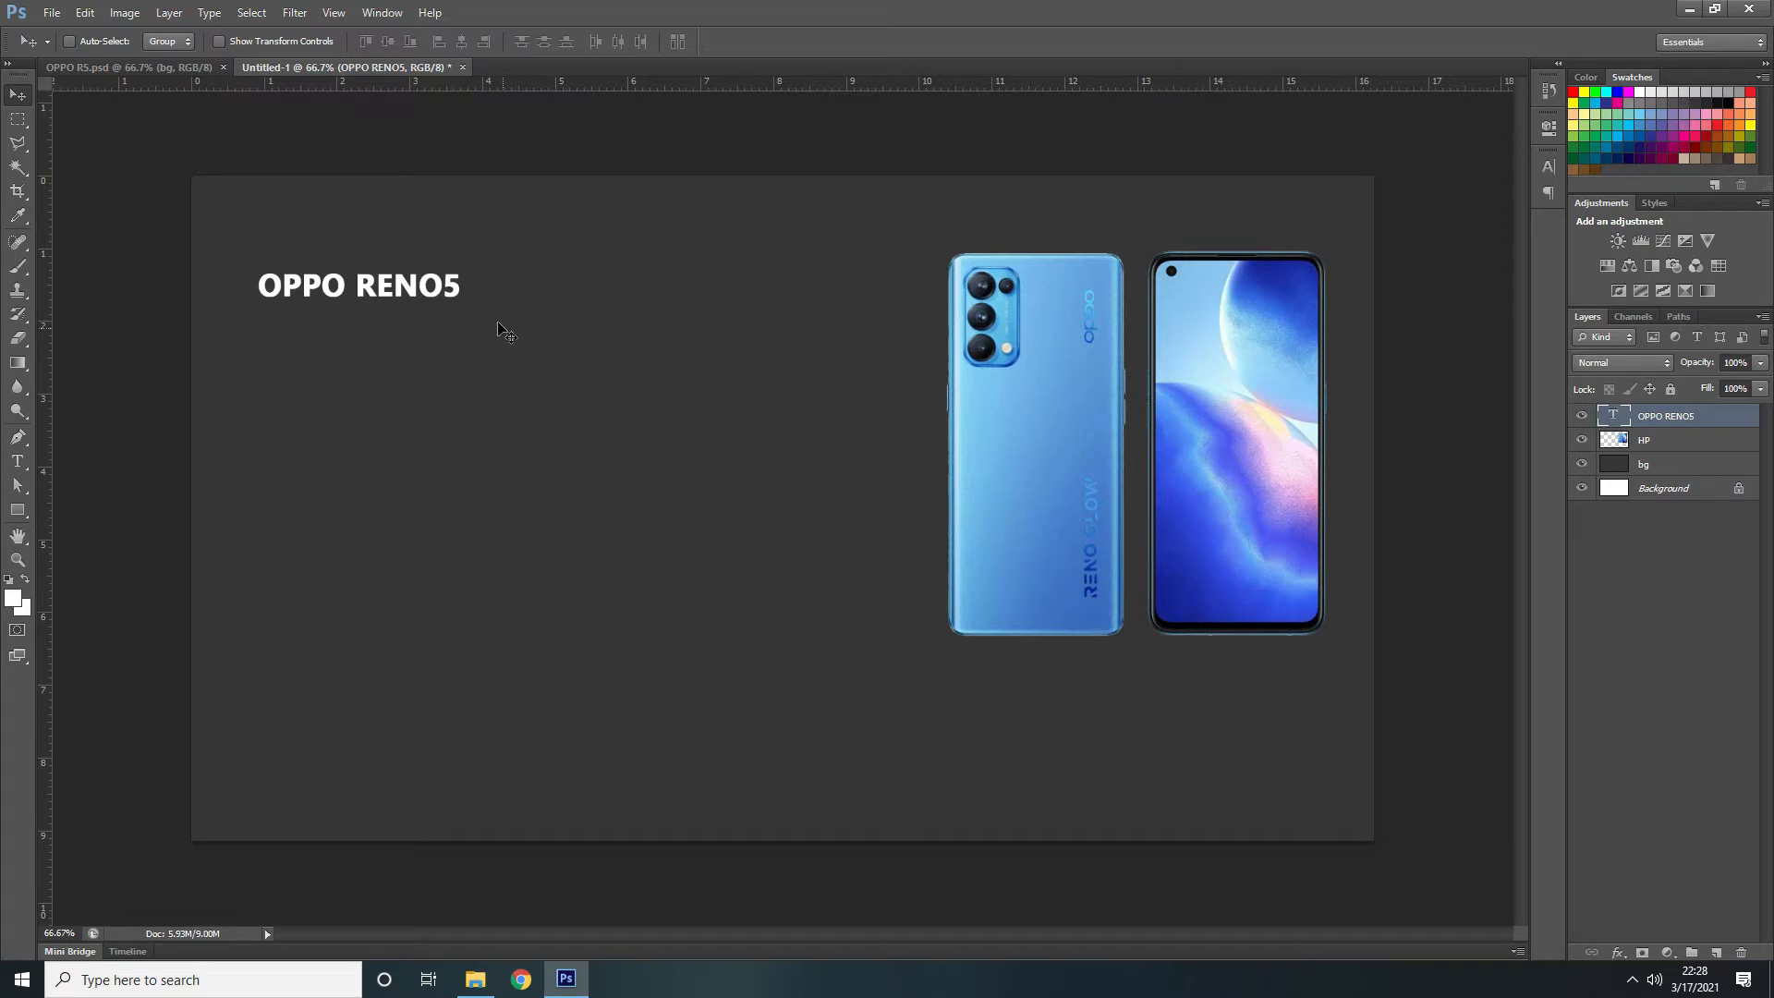
click(222, 41)
click(274, 41)
click(272, 41)
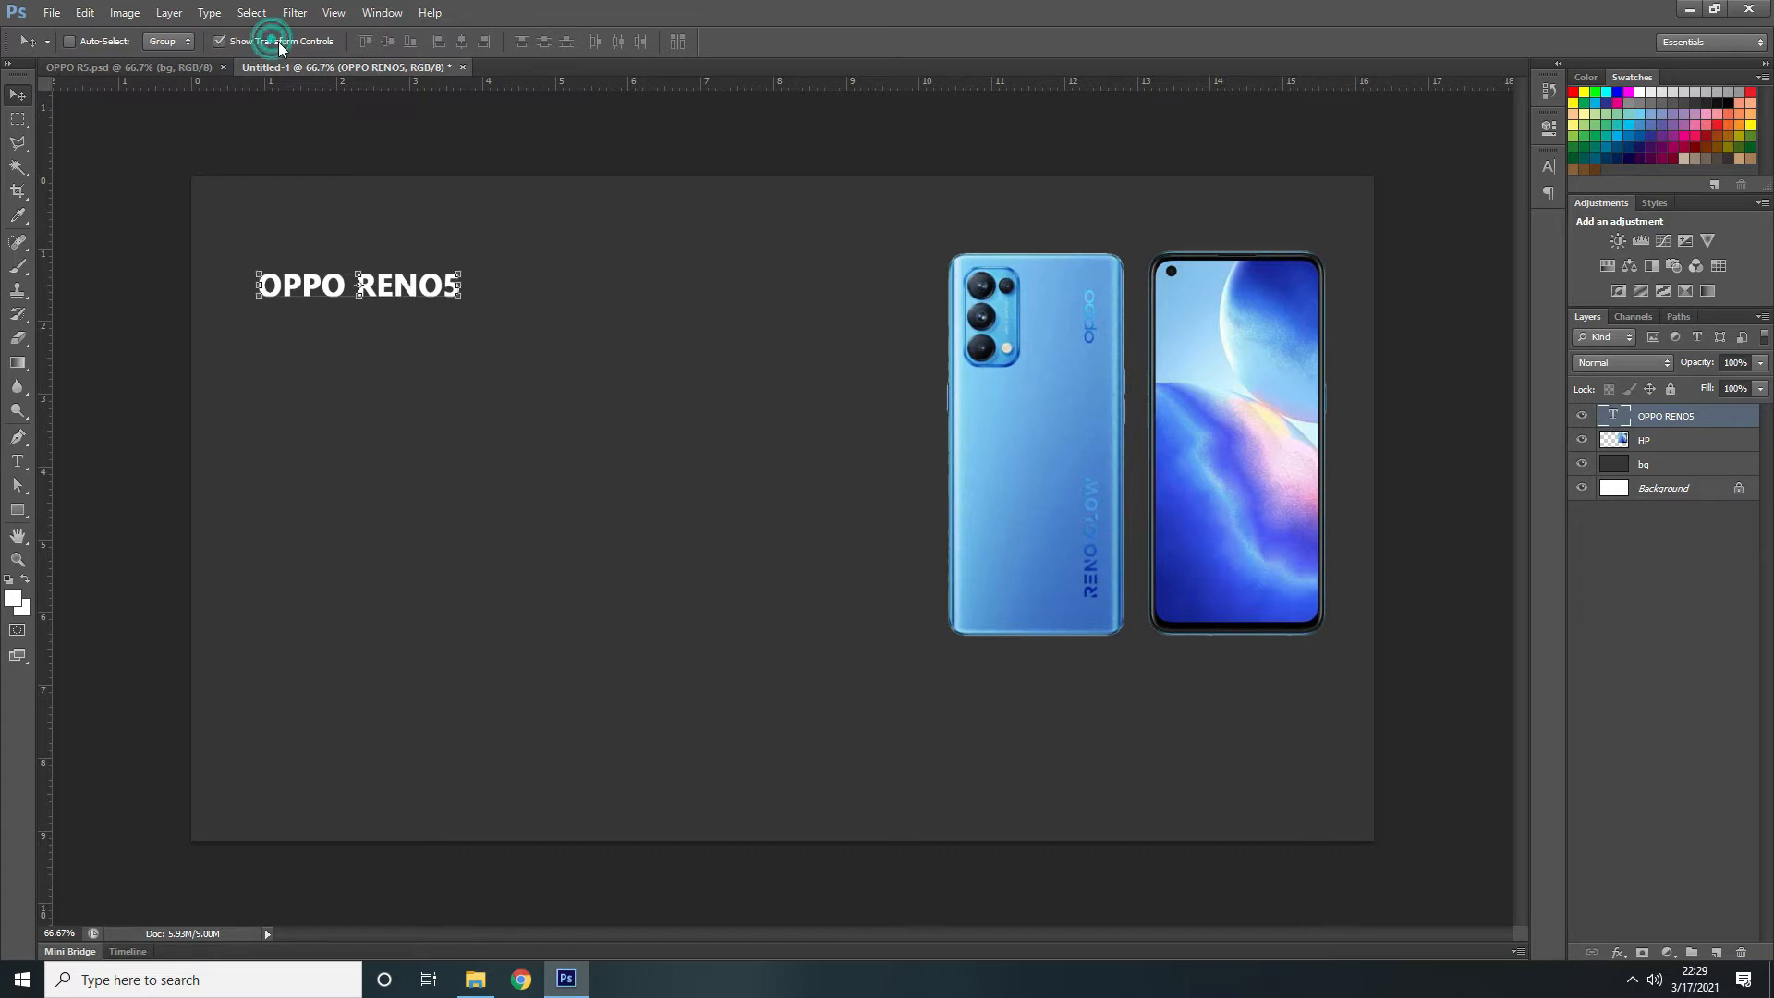
click(221, 42)
key(ctrl+t)
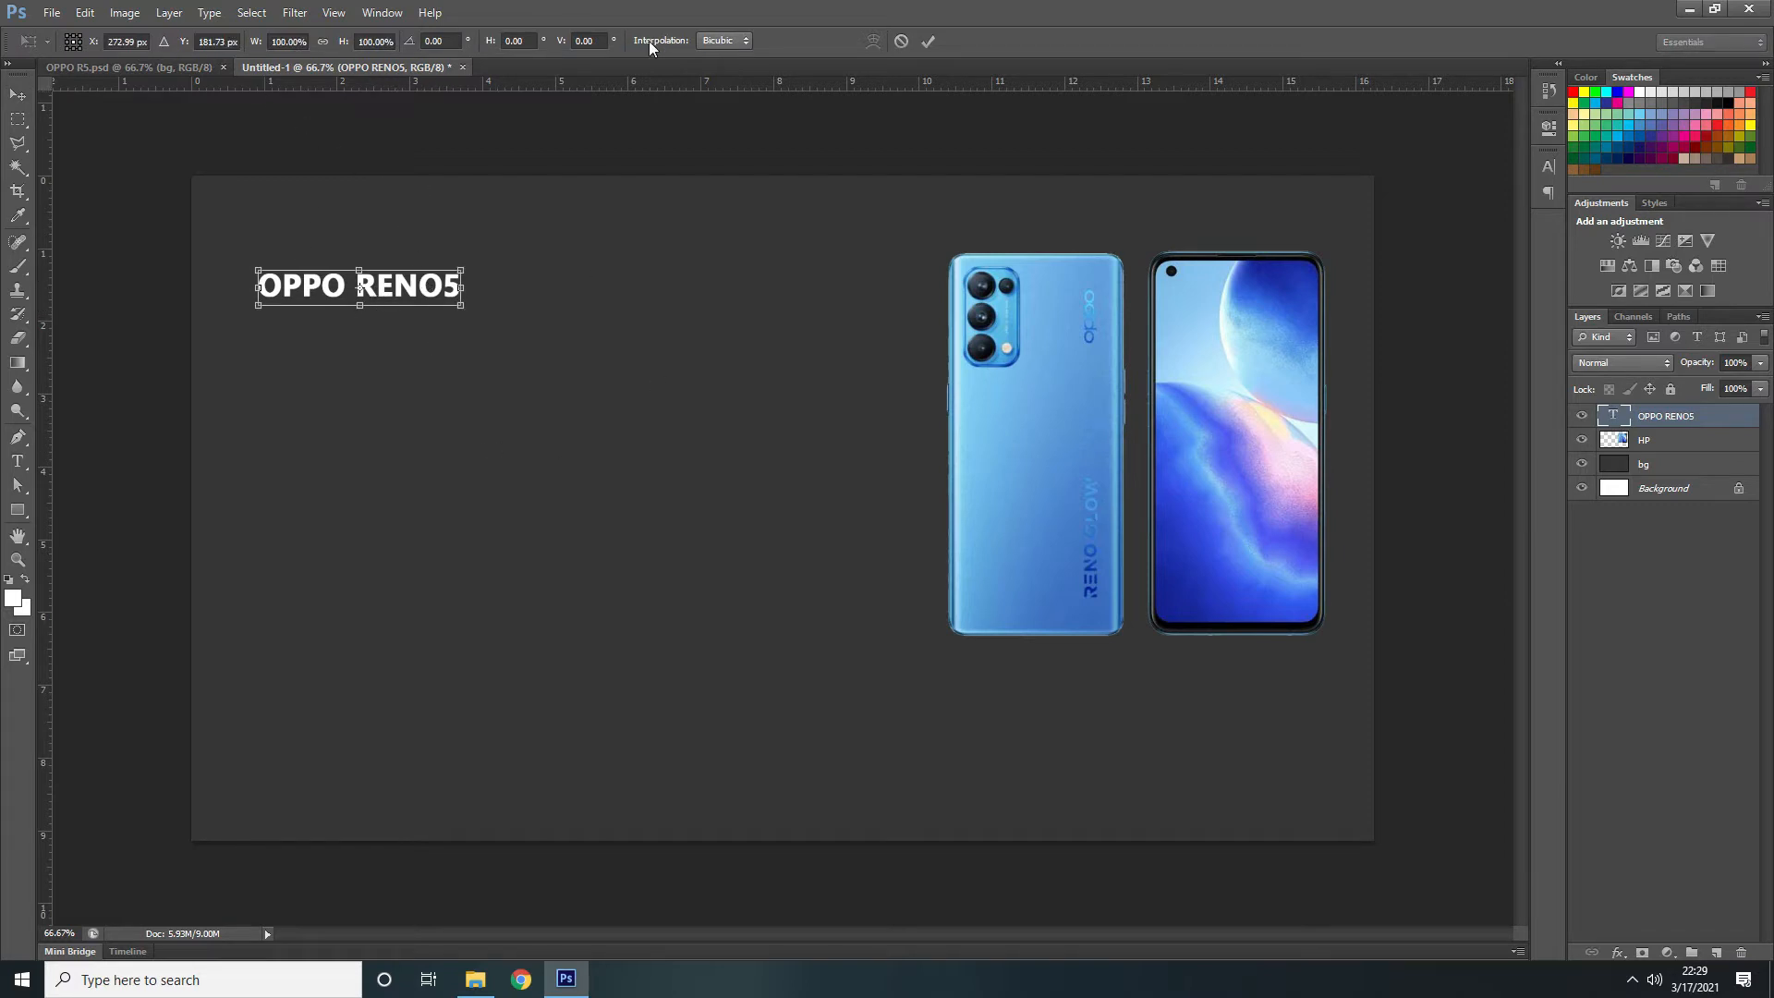
drag(462, 306, 787, 537)
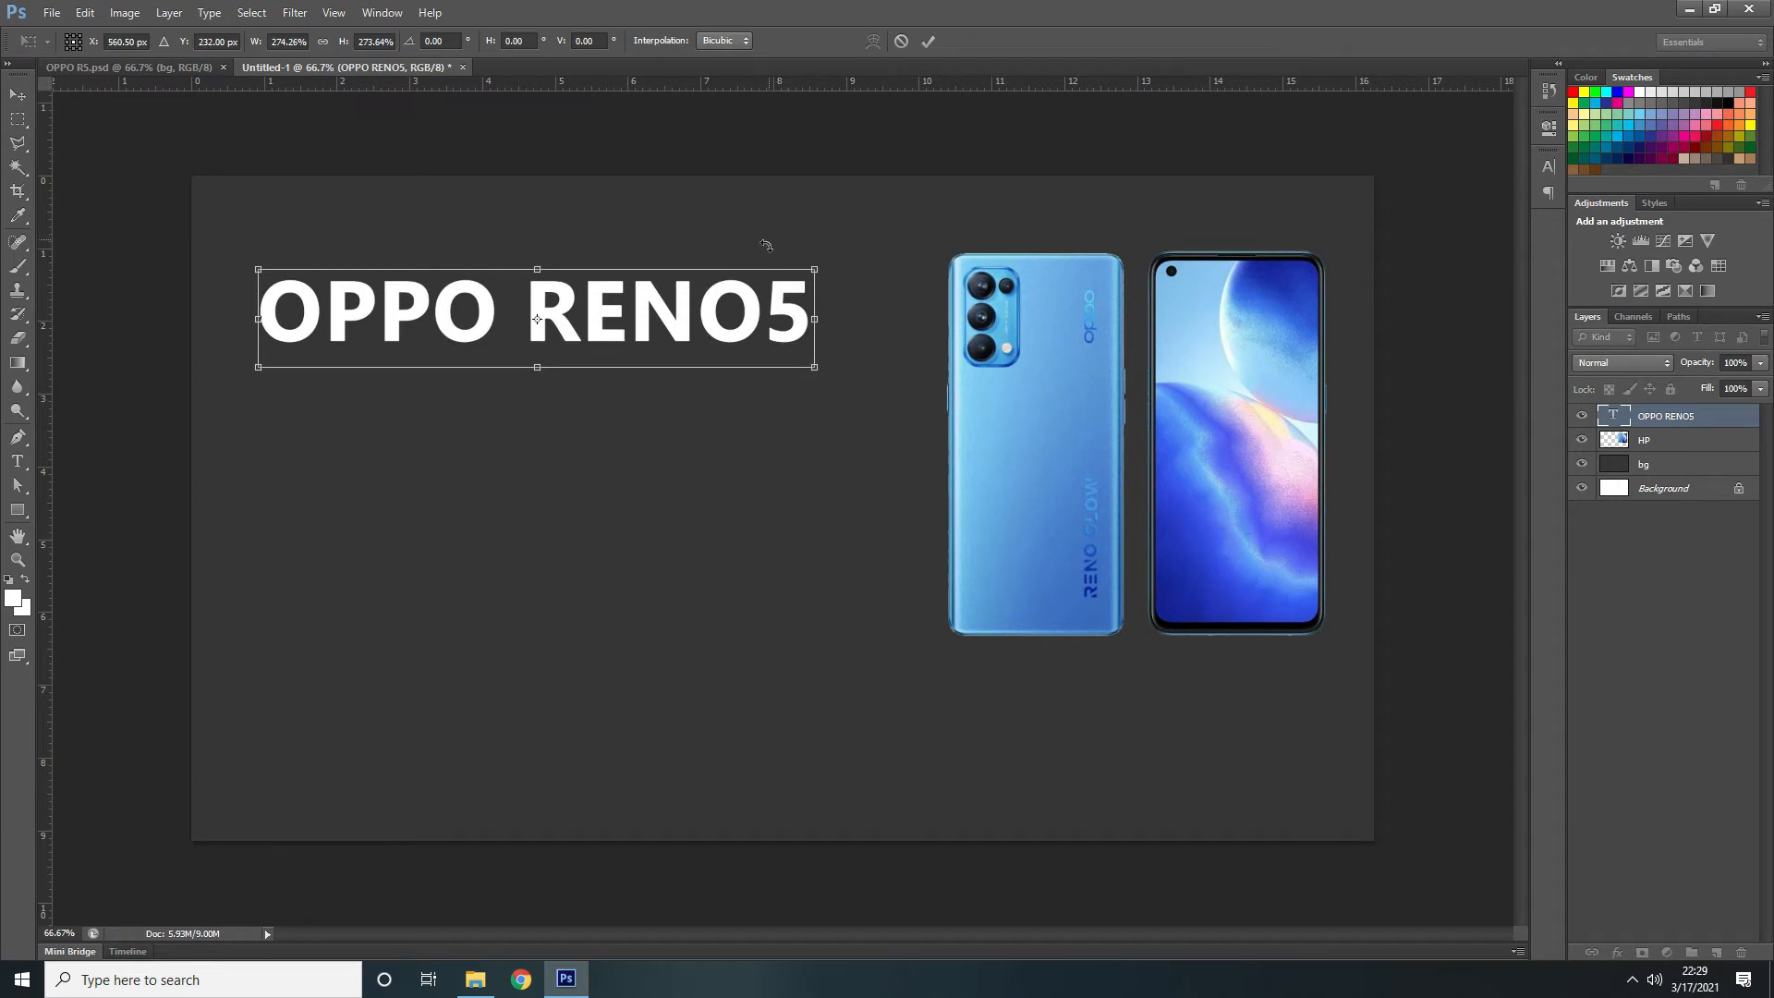
click(928, 41)
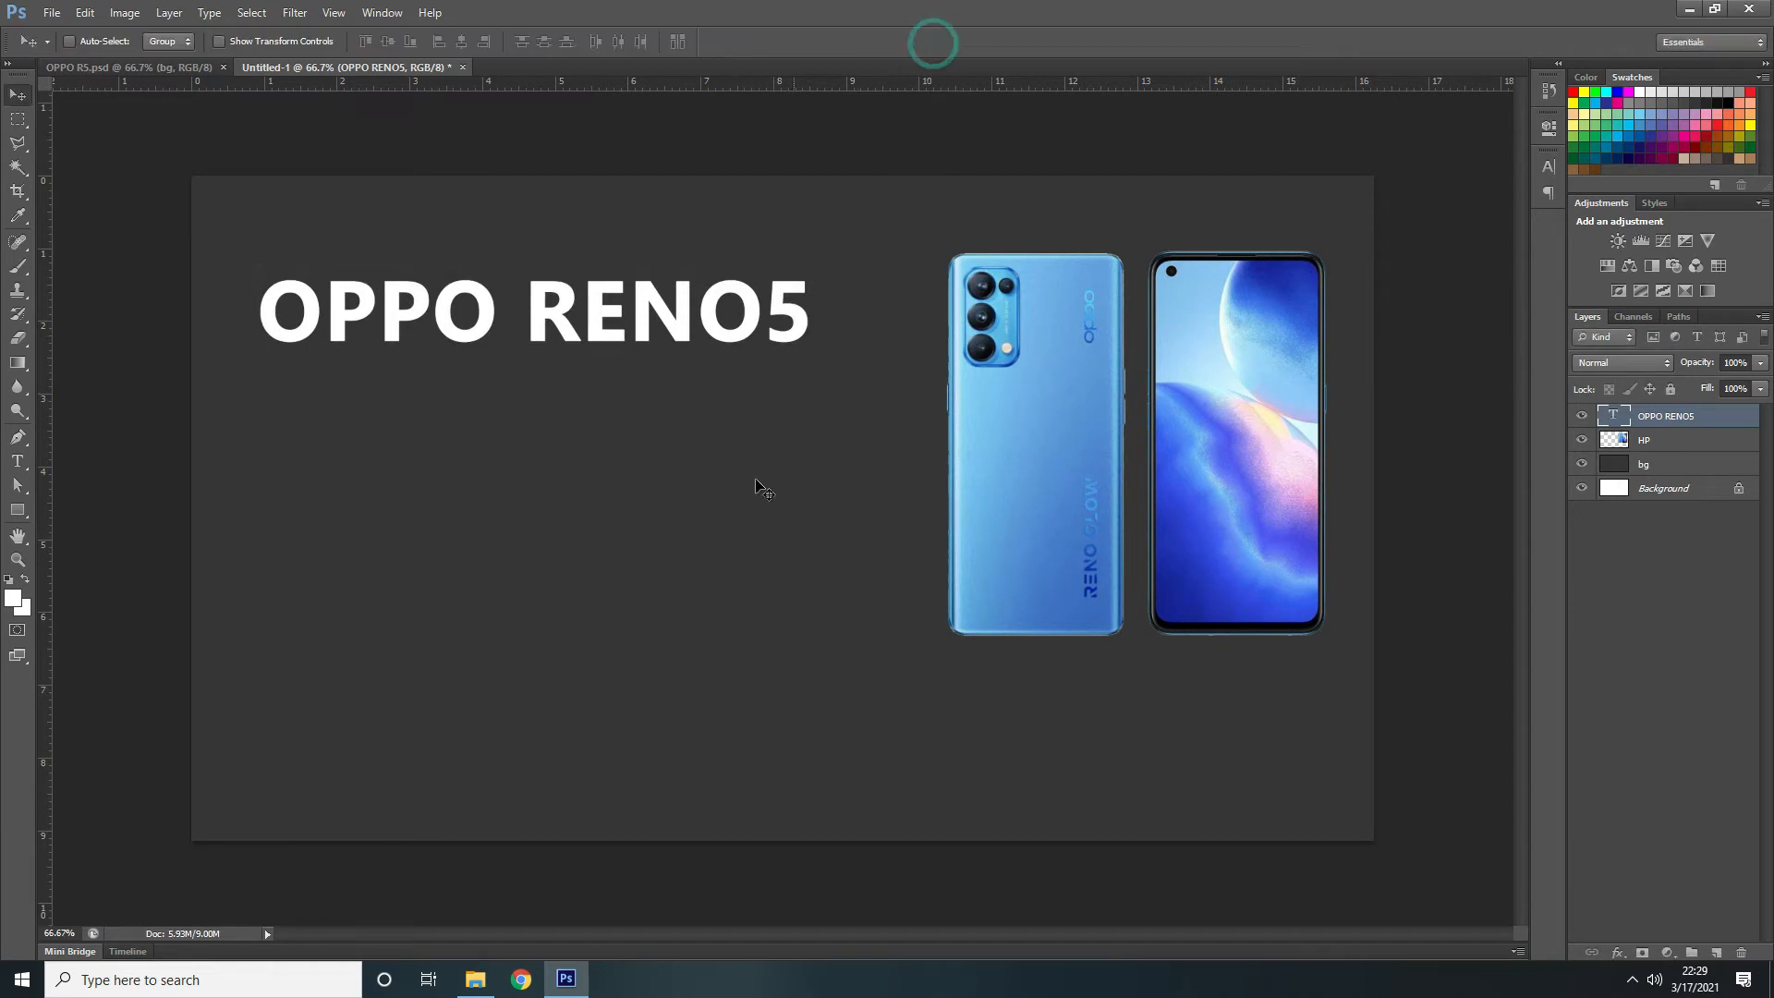
Compare the layout with the finished poster in OPPO R5.psd and start a Free Transform on the OPPO RENO5 text
click(106, 69)
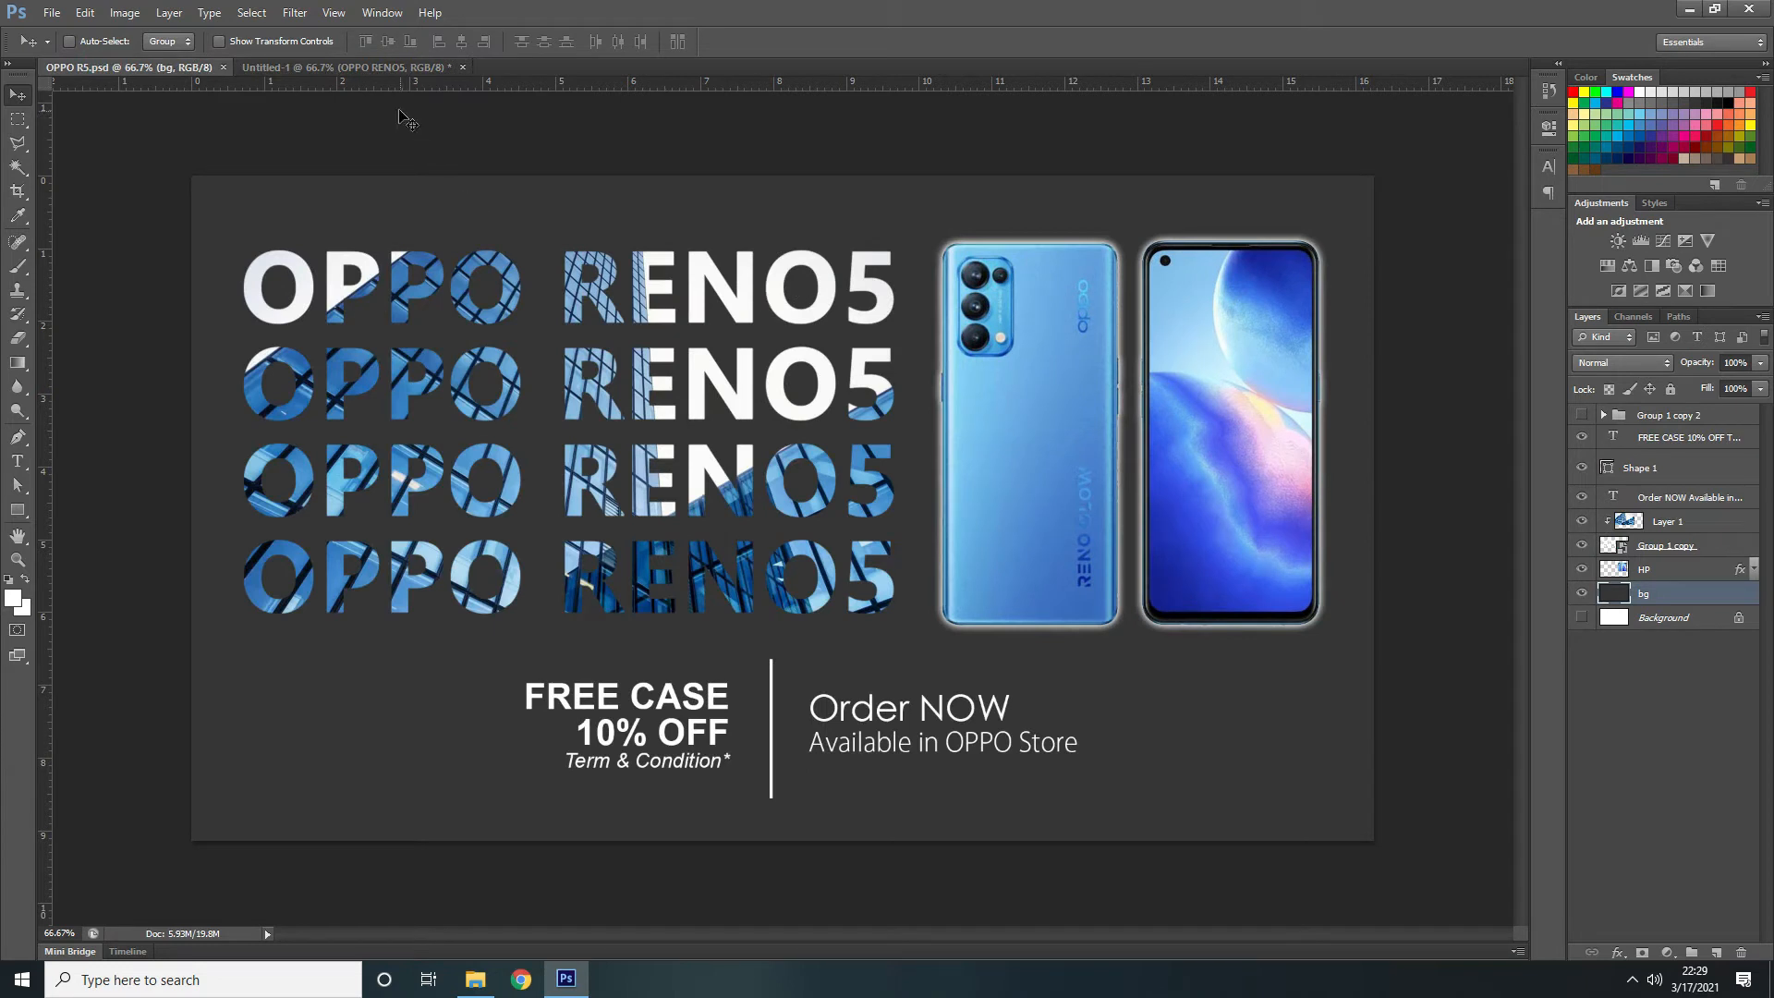
click(390, 68)
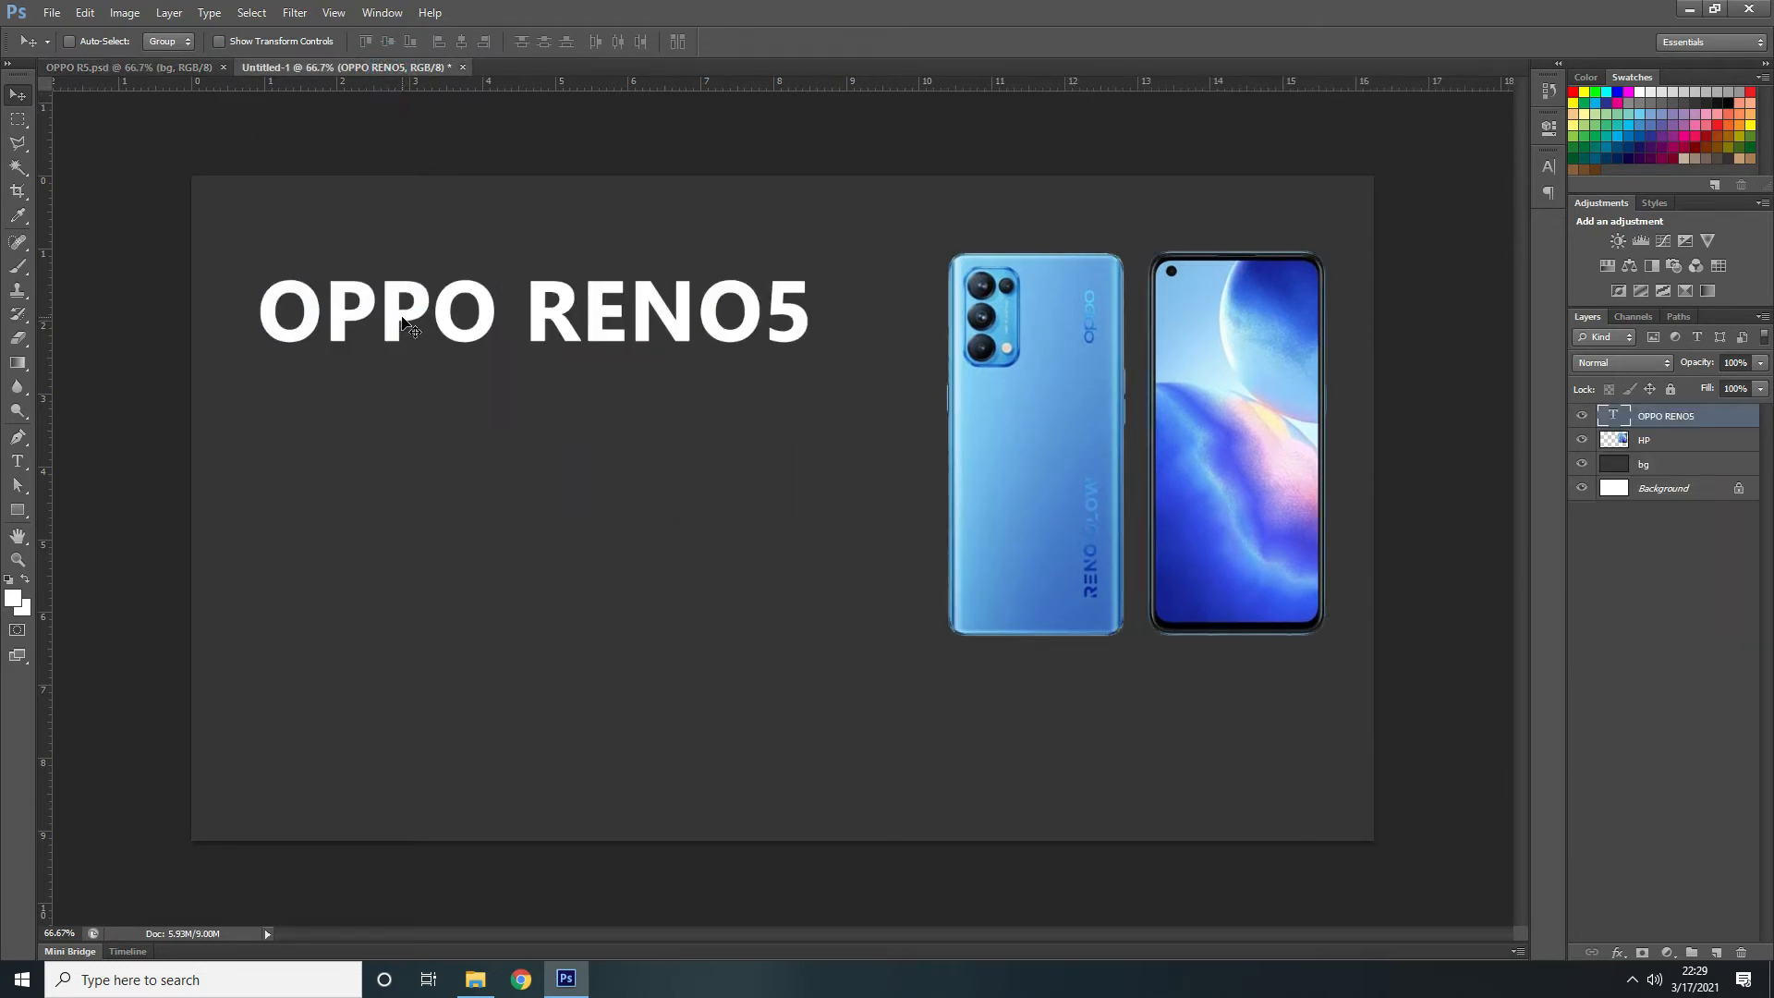
key(ctrl+t)
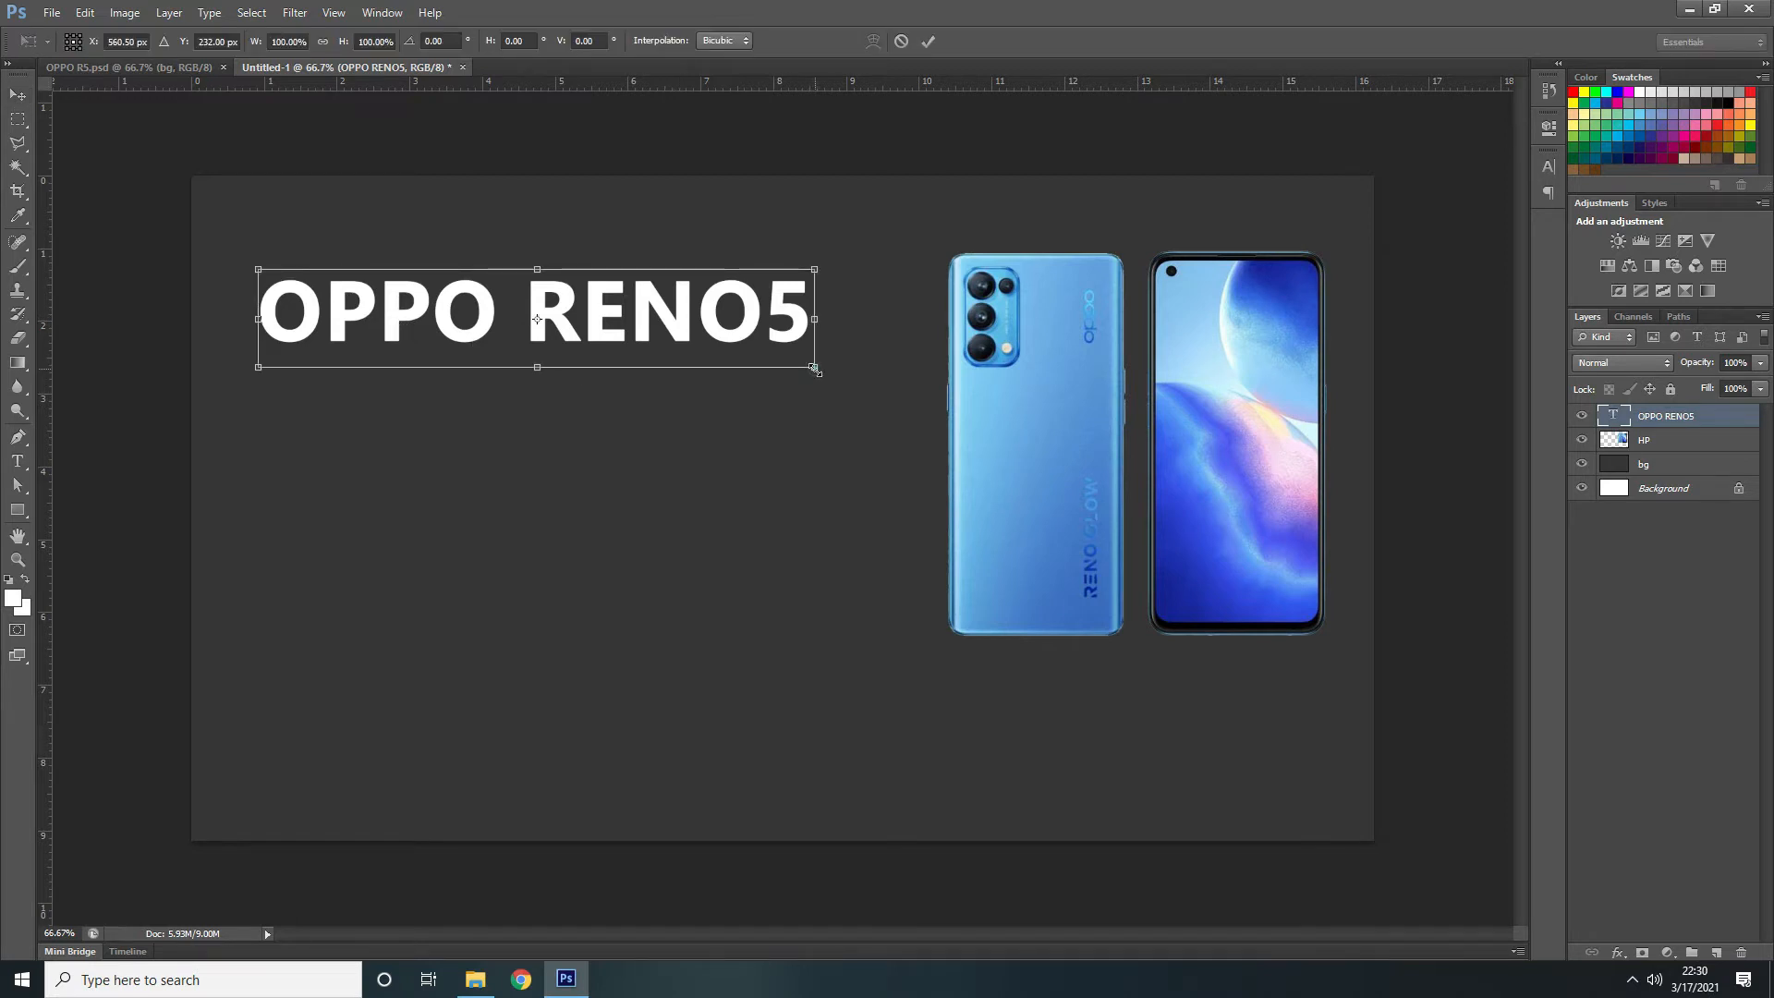
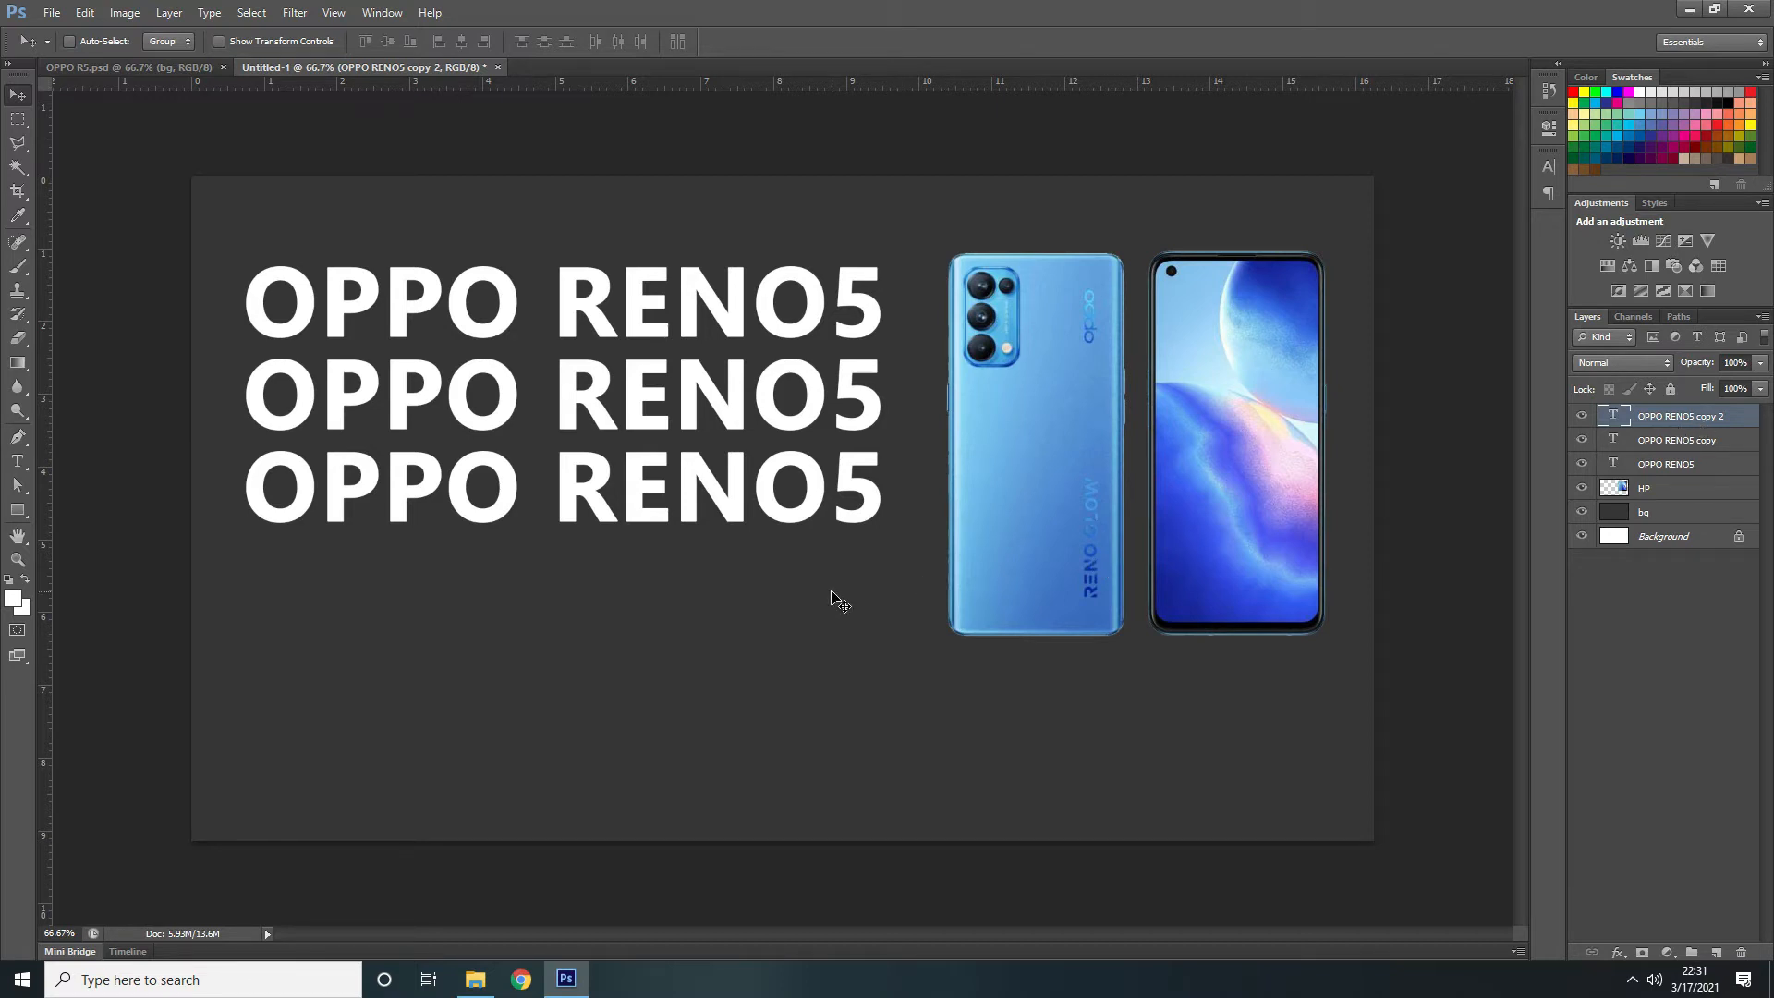
Duplicate the third OPPO RENO5 line and move the copy straight down about 150 px to form a fourth line
key(ctrl+j)
key(shift+Down)
key(shift+Down)
key(shift+Down)
key(shift+Down)
key(shift+Down)
key(shift+Down)
key(shift+Down)
key(shift+Down)
key(shift+Down)
key(shift+Down)
key(shift+Down)
key(shift+Down)
key(shift+Down)
key(shift+Down)
key(shift+Down)
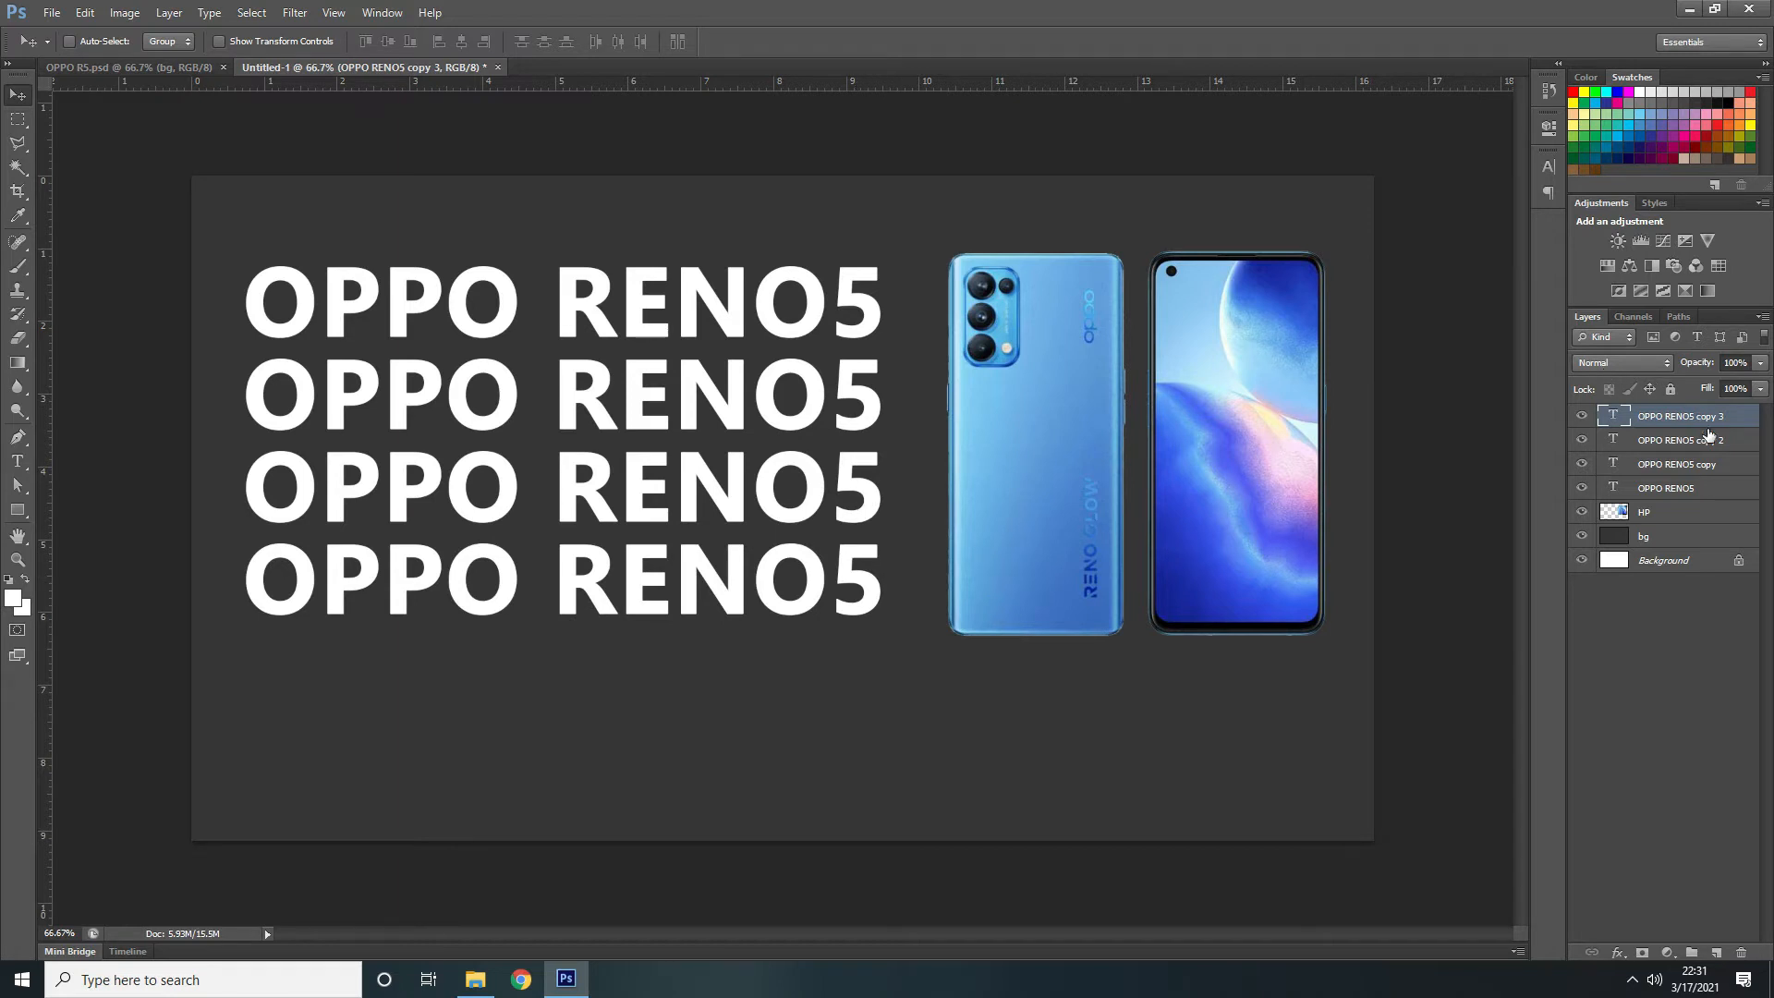
Nudge all four OPPO RENO5 text lines slightly down together
shift+click(1697, 490)
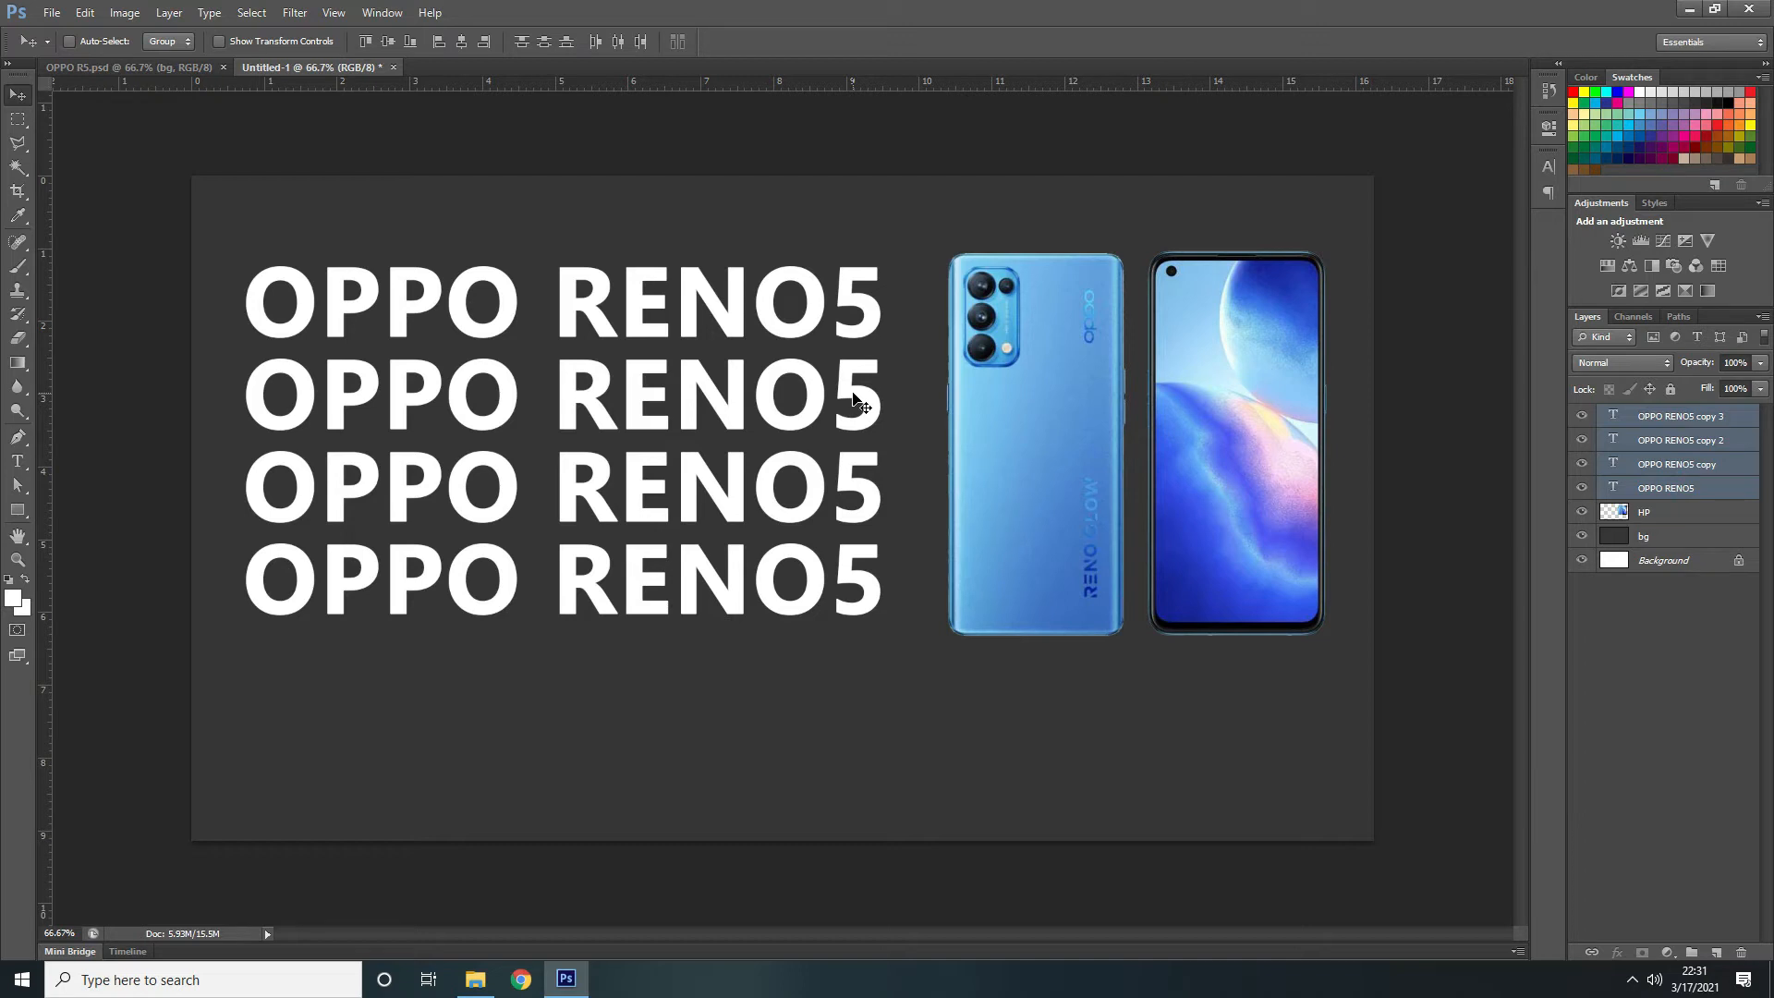
key(Down)
key(Down)
key(Down)
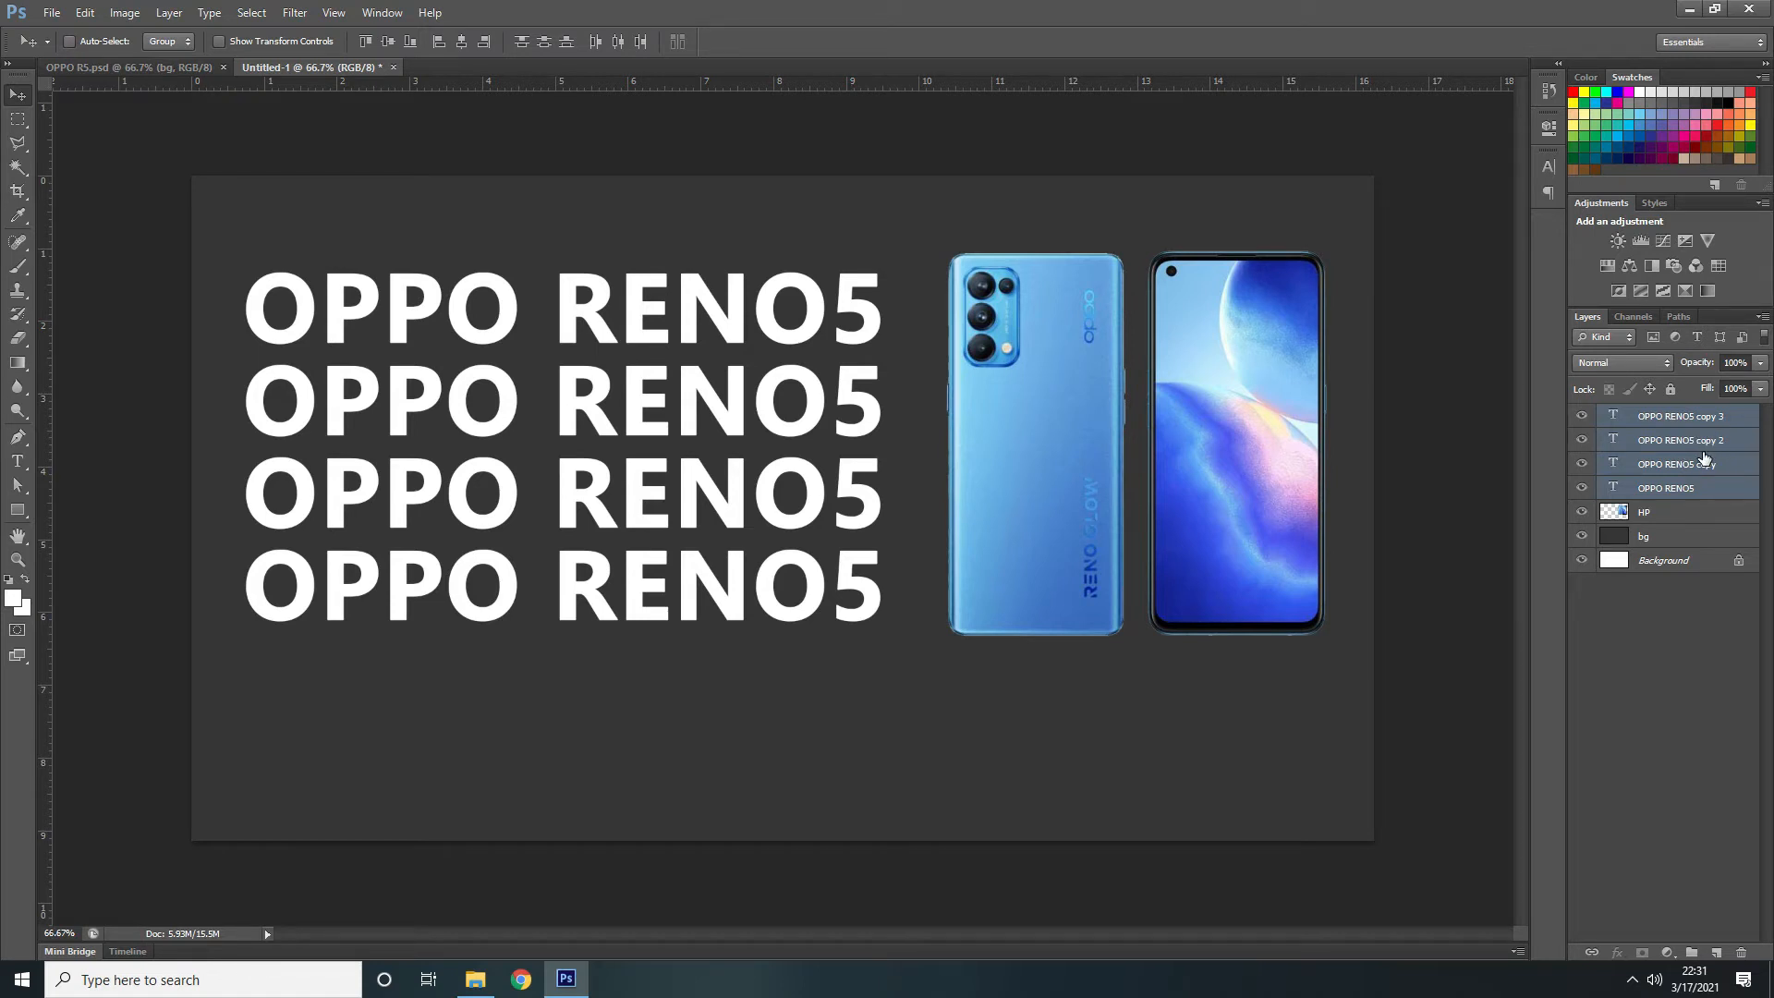
Group the four OPPO RENO5 text layers and name the group Group OPPO
key(ctrl+g)
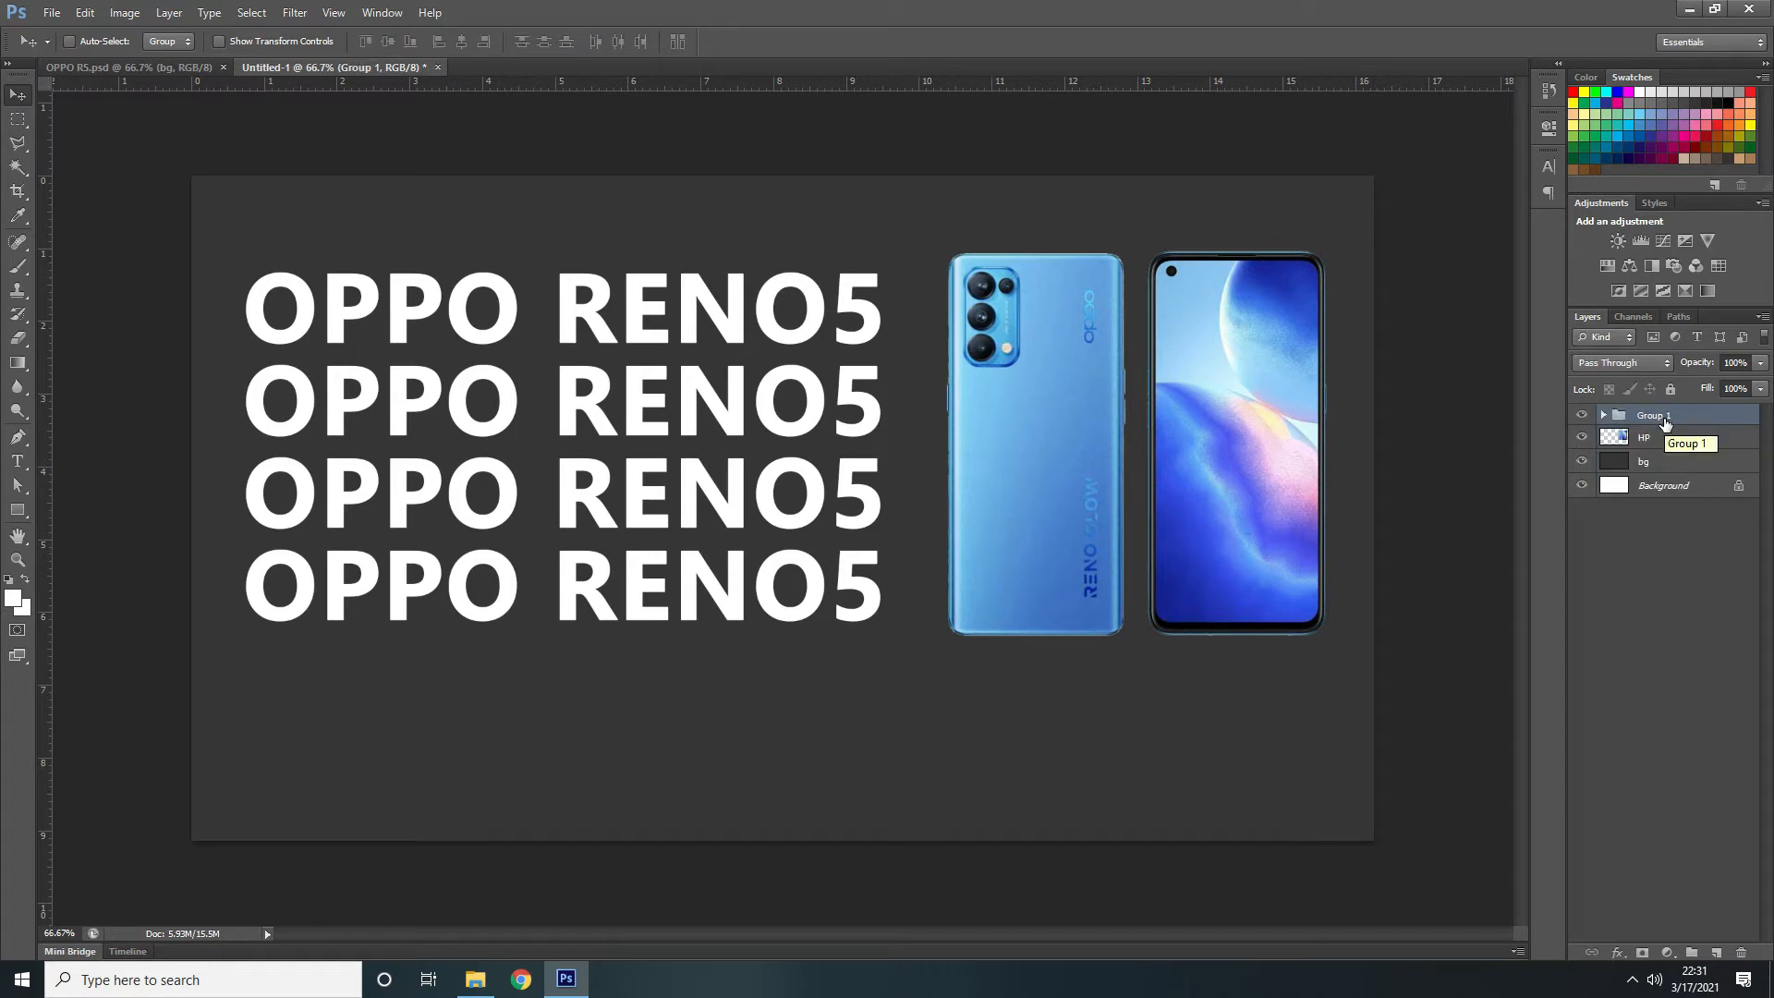
double_click(1654, 416)
click(1675, 417)
key(BackSpace)
text(OPPO)
key(Return)
Duplicate Group OPPO, hide the copy, and convert the original group to a Smart Object
key(ctrl+j)
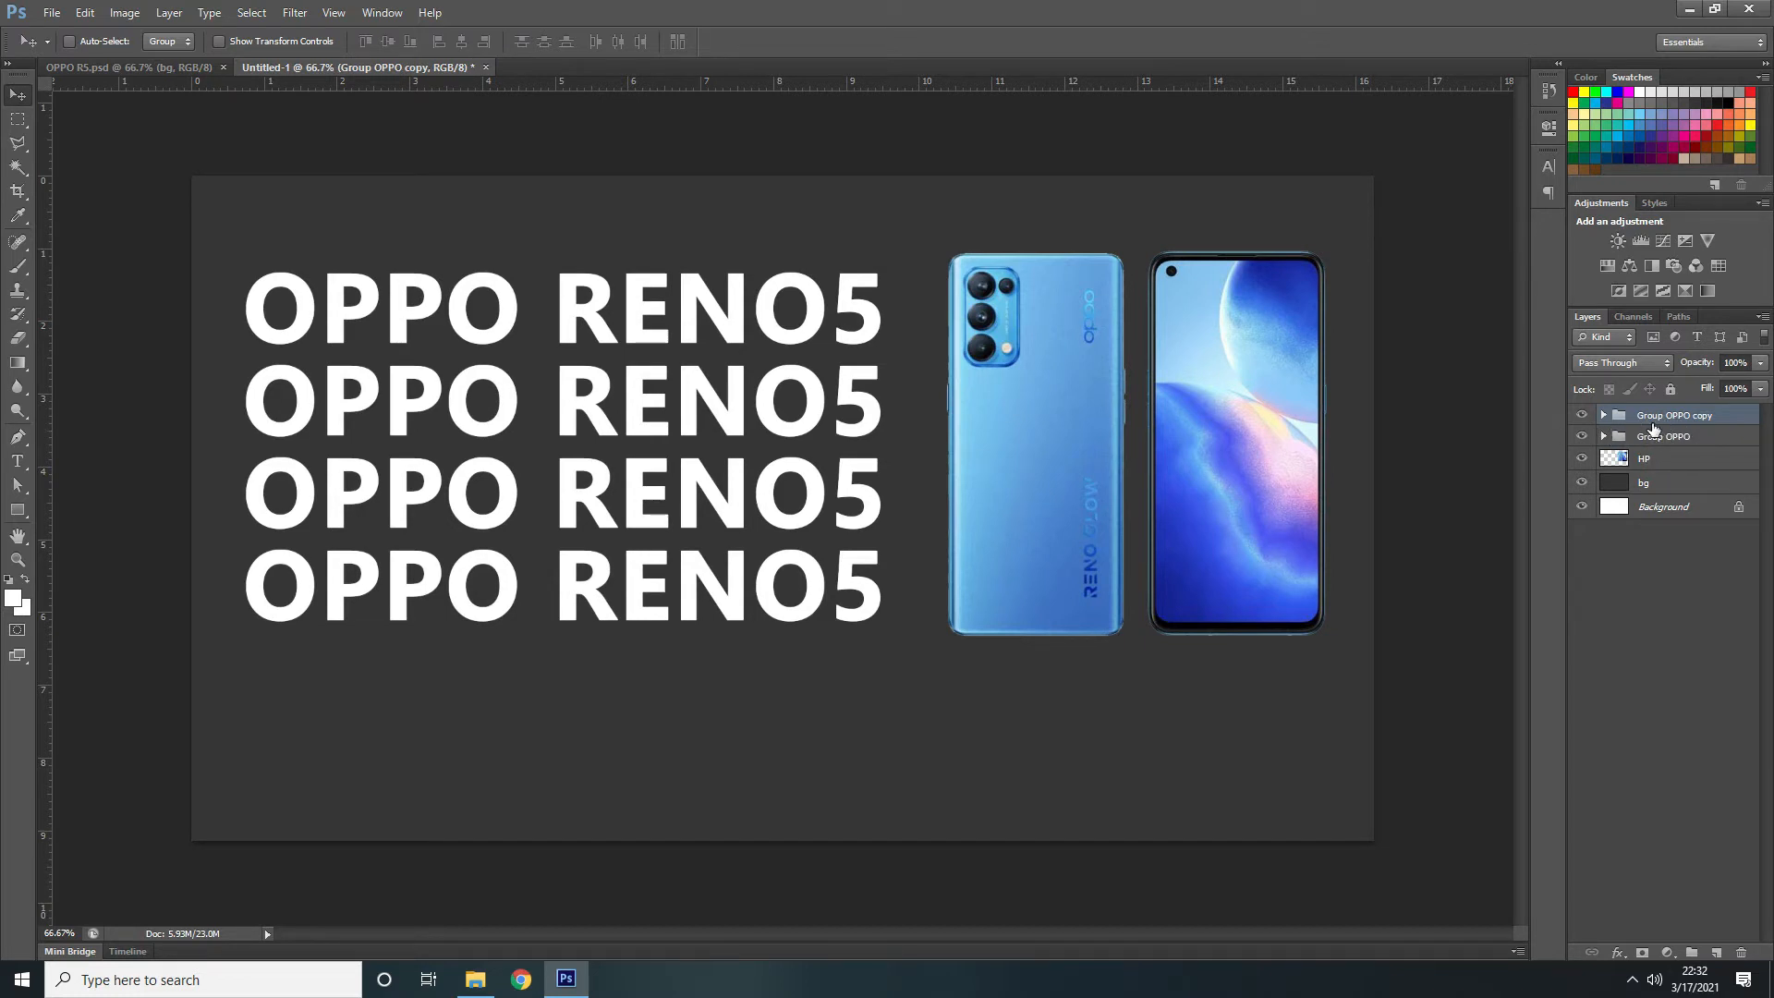
click(1582, 418)
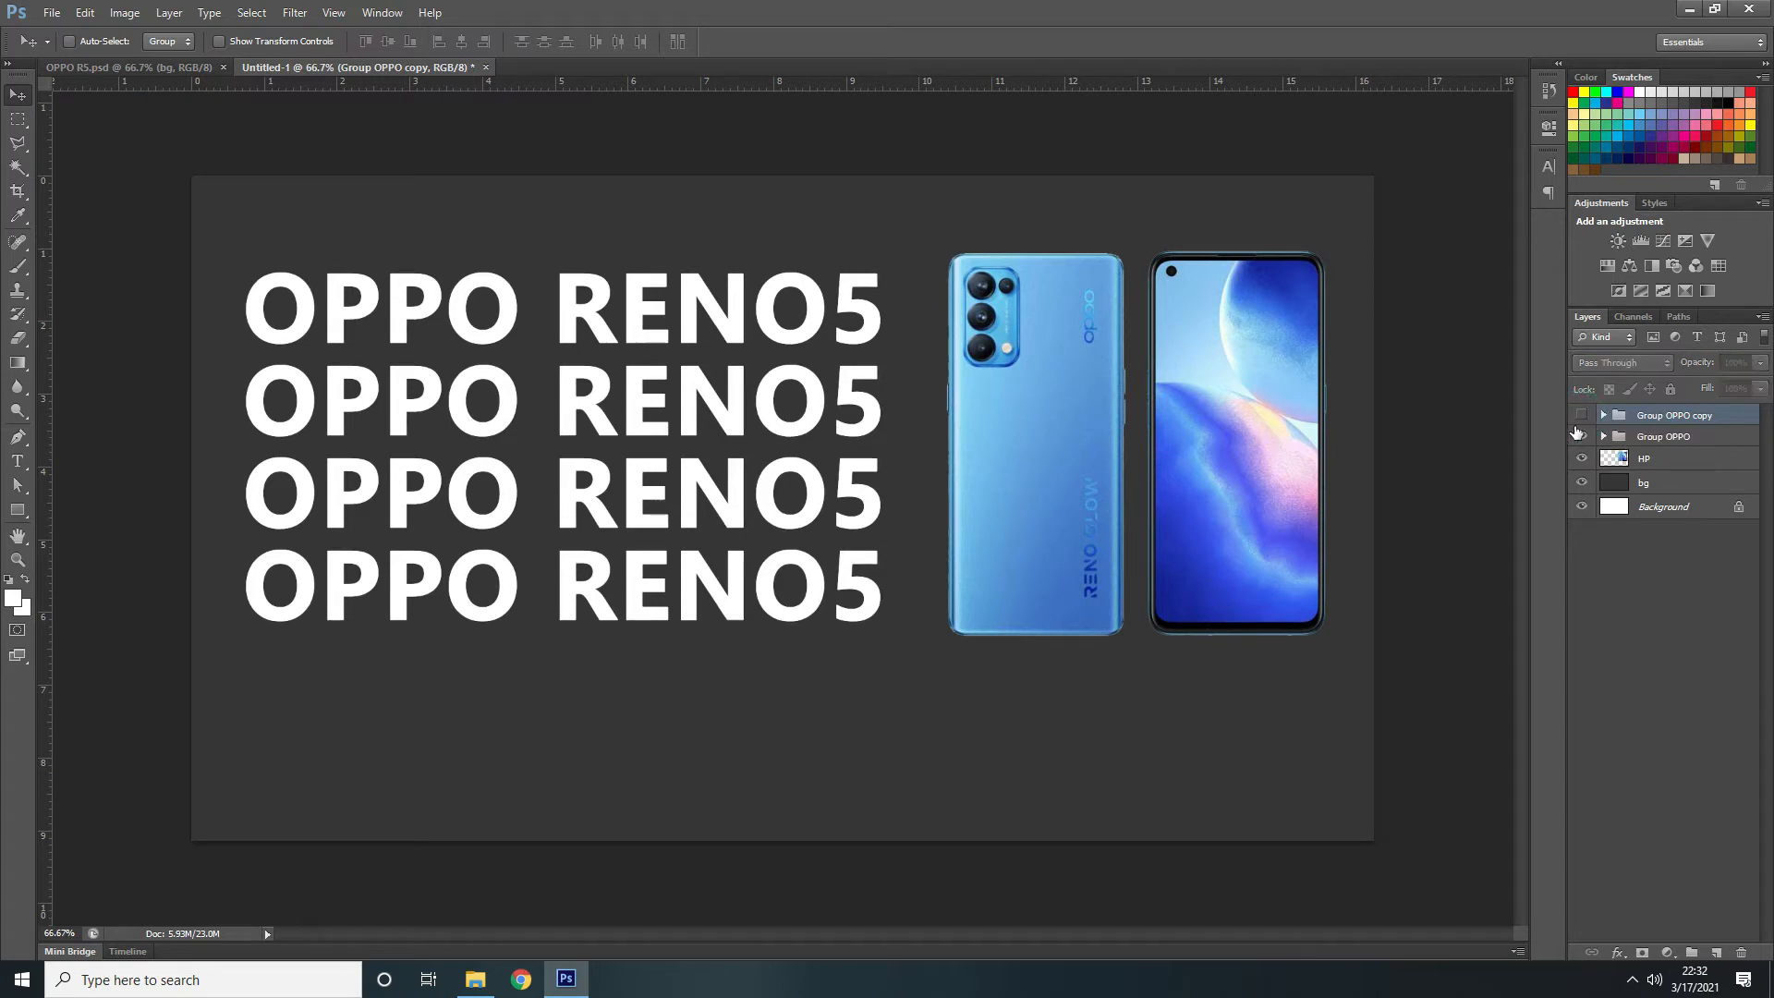
click(1693, 440)
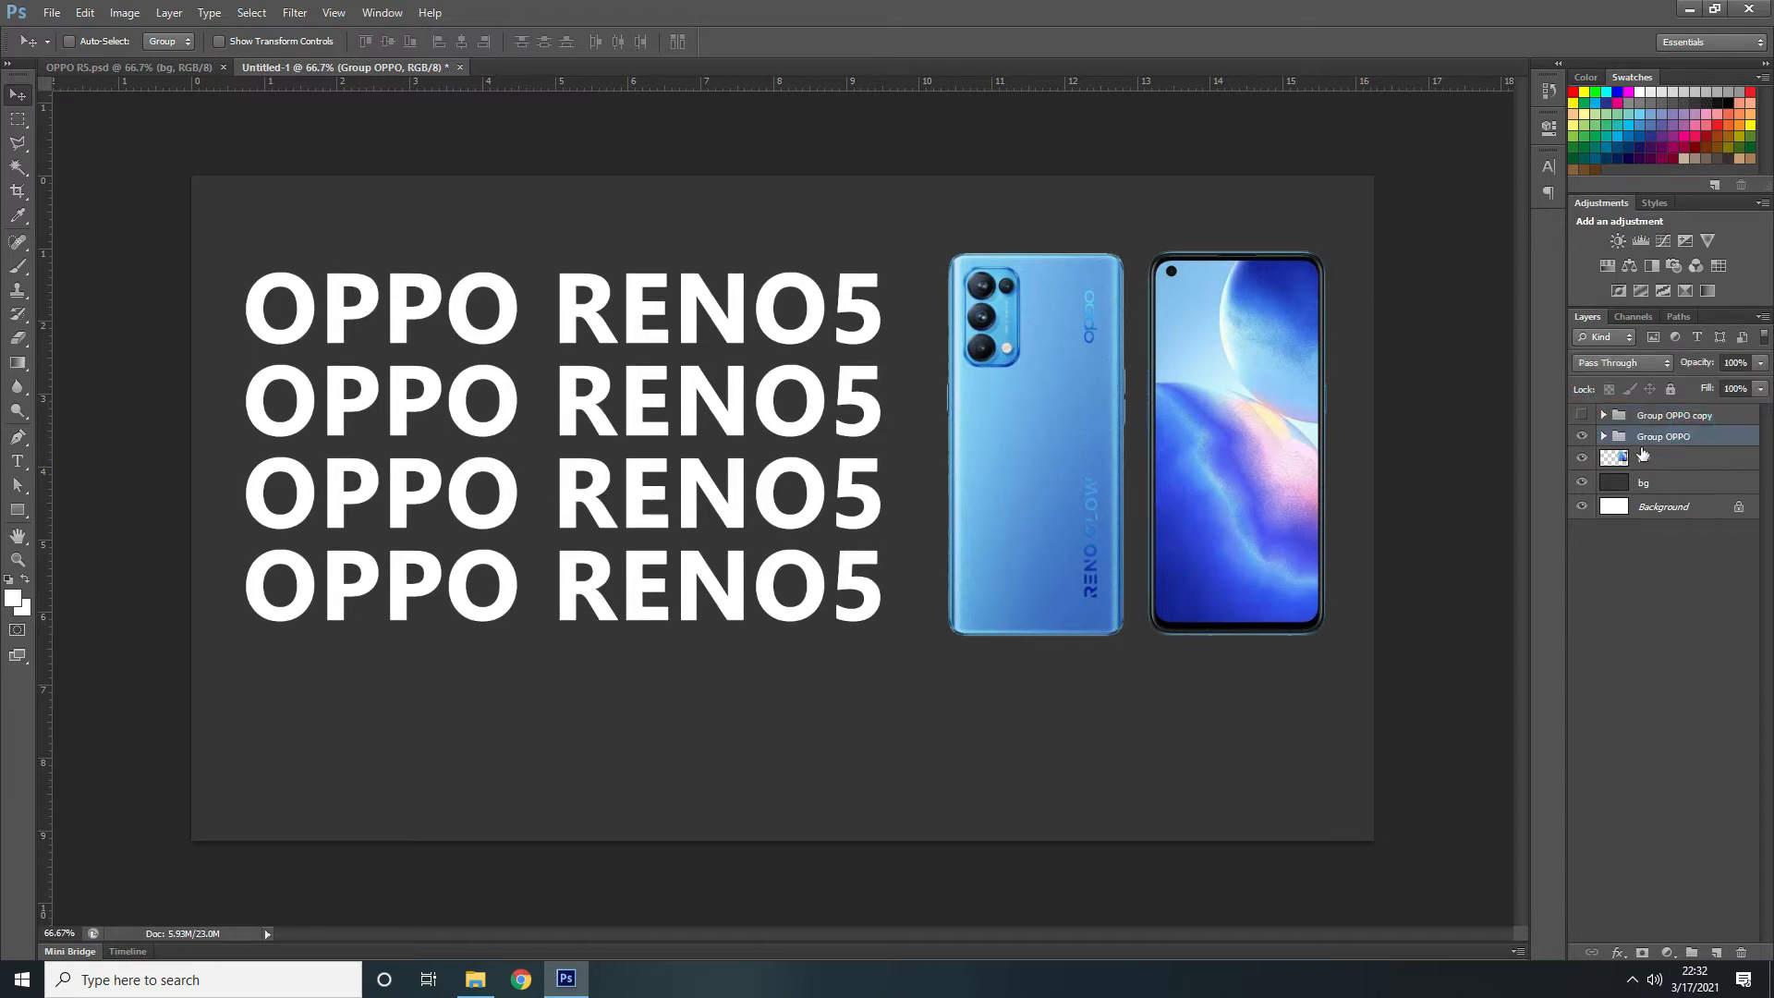
right_click(1695, 440)
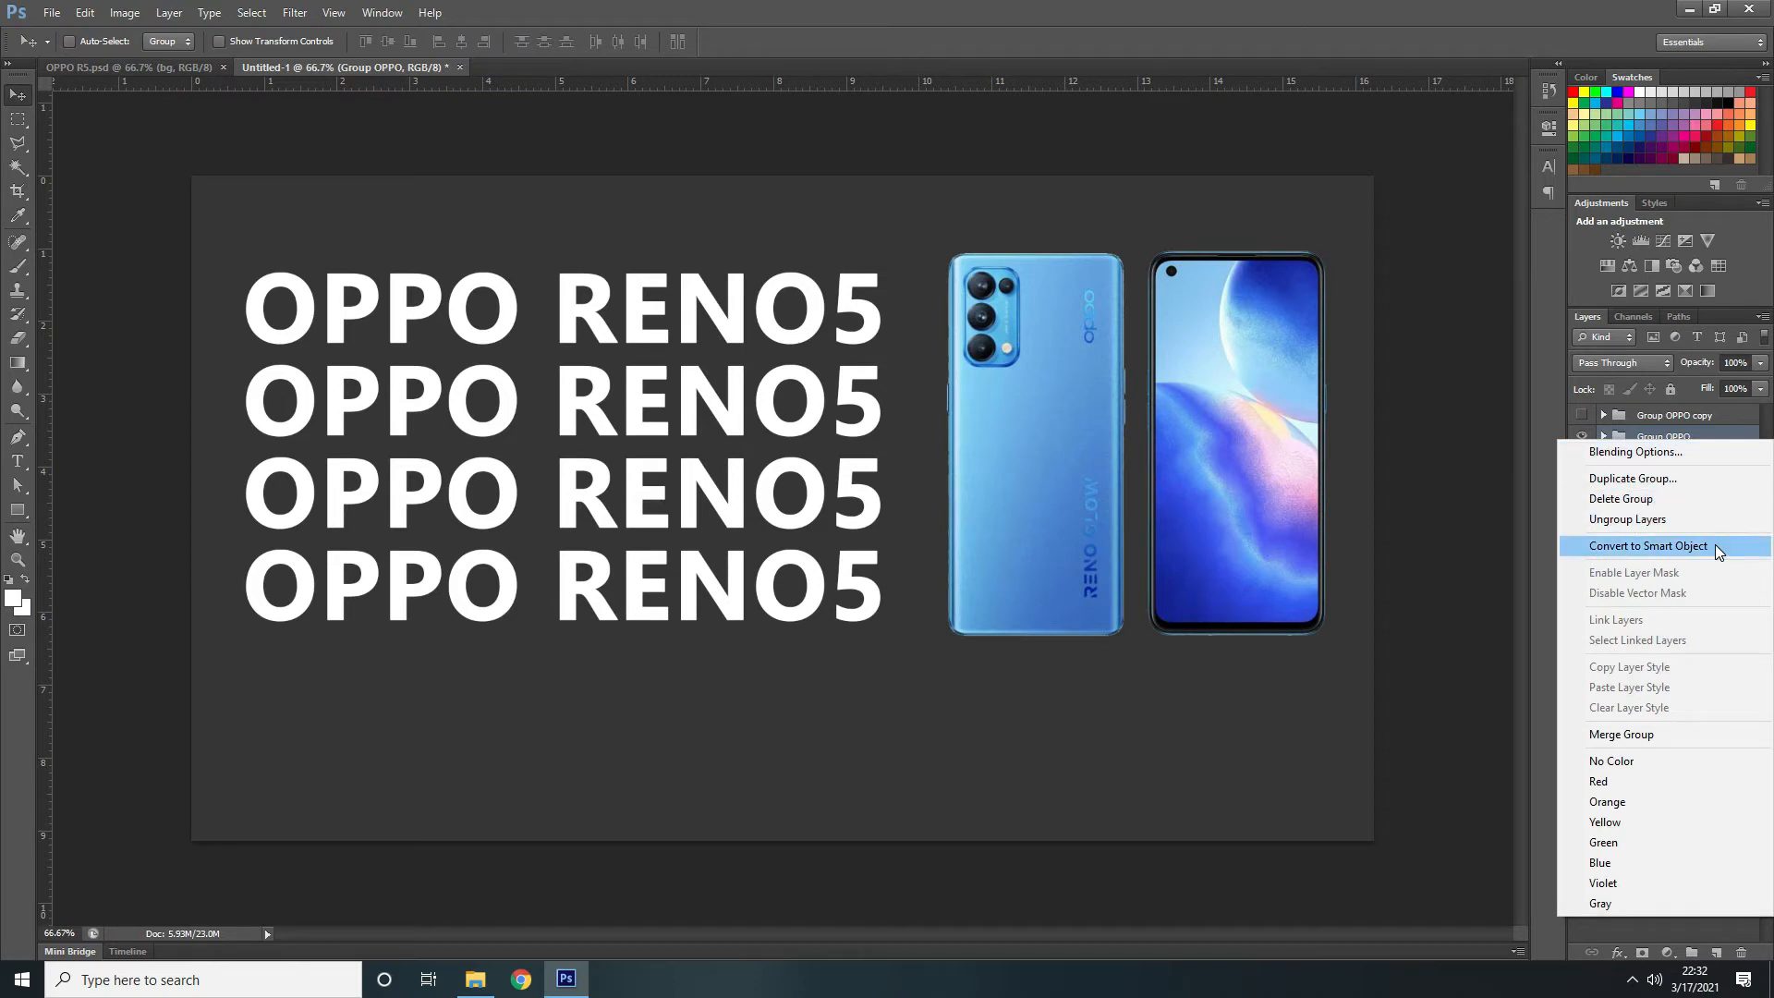
click(1710, 440)
click(1605, 438)
click(1604, 437)
right_click(1700, 443)
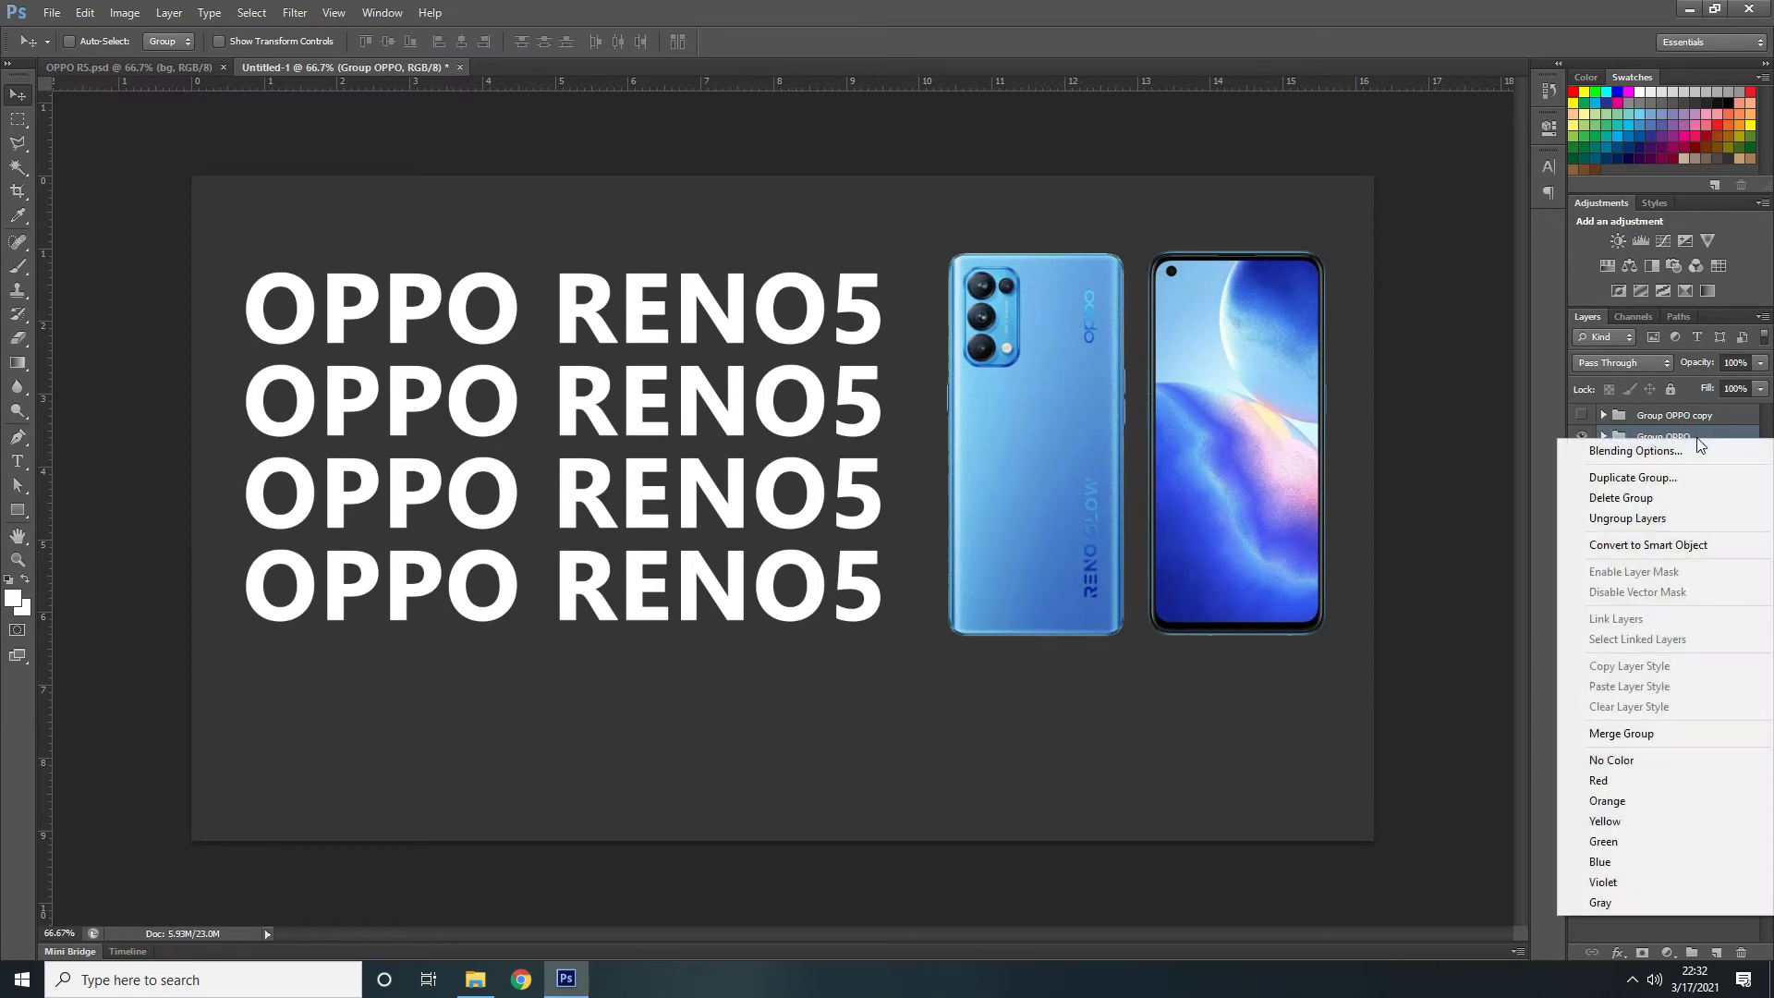
click(1688, 547)
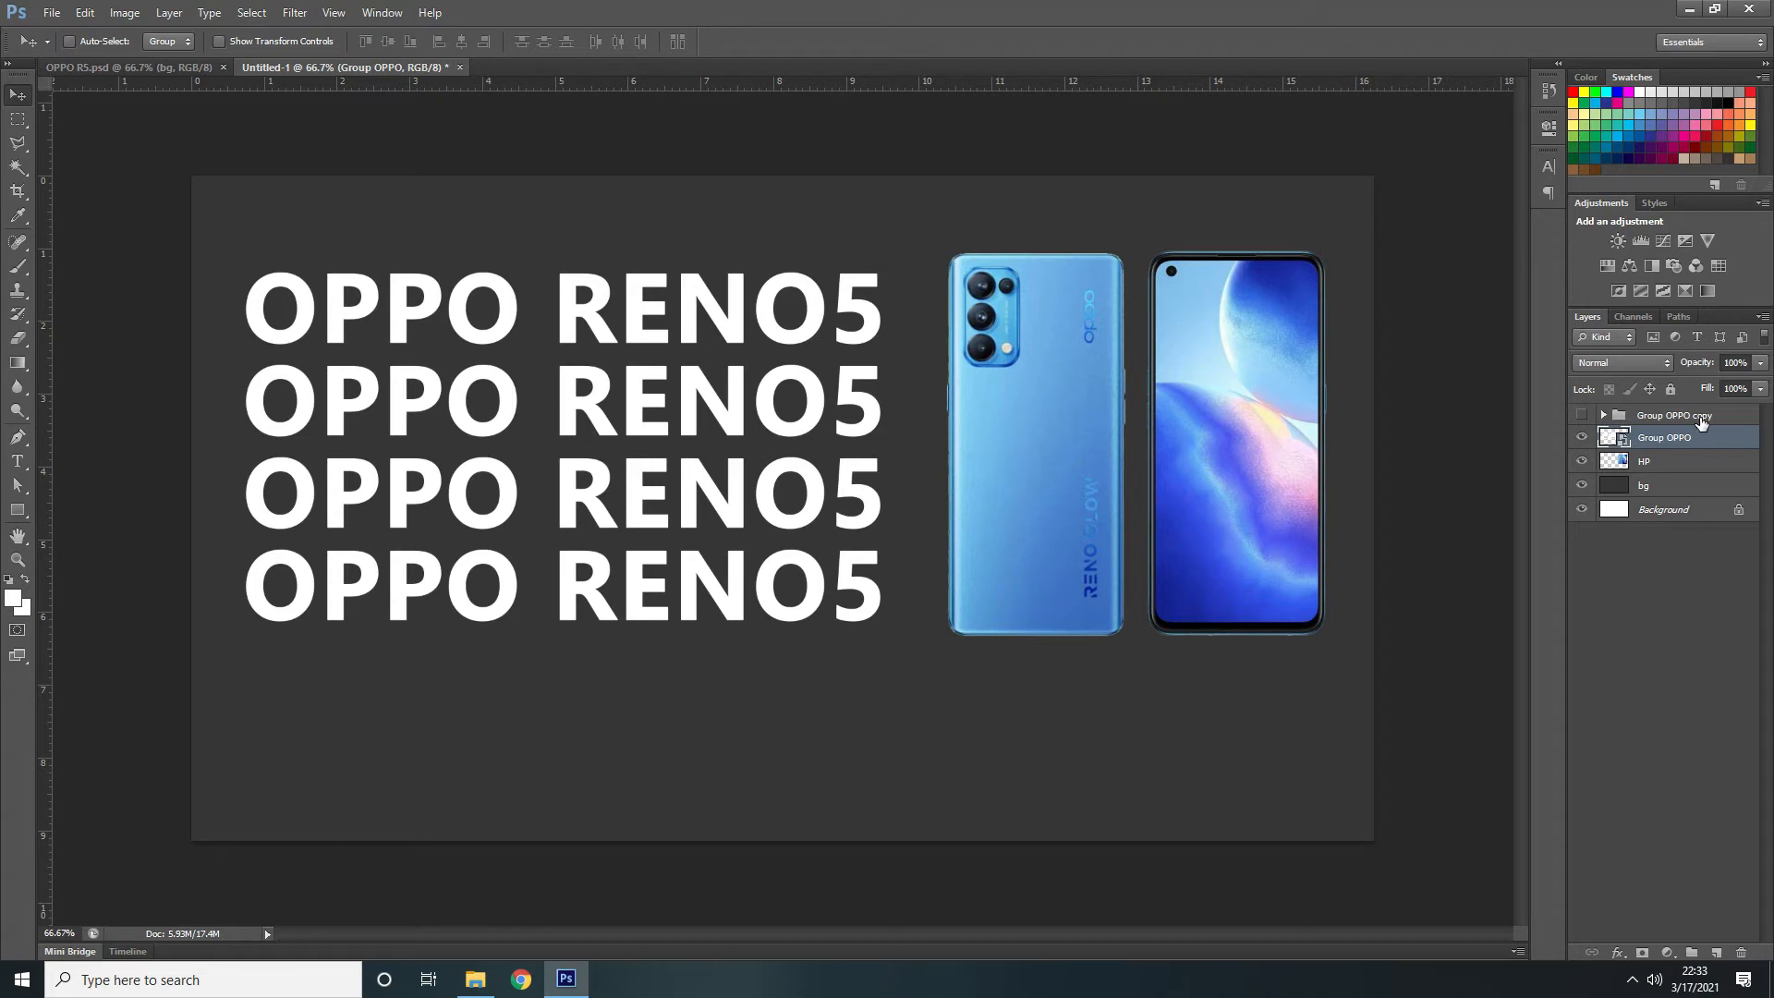
click(1700, 418)
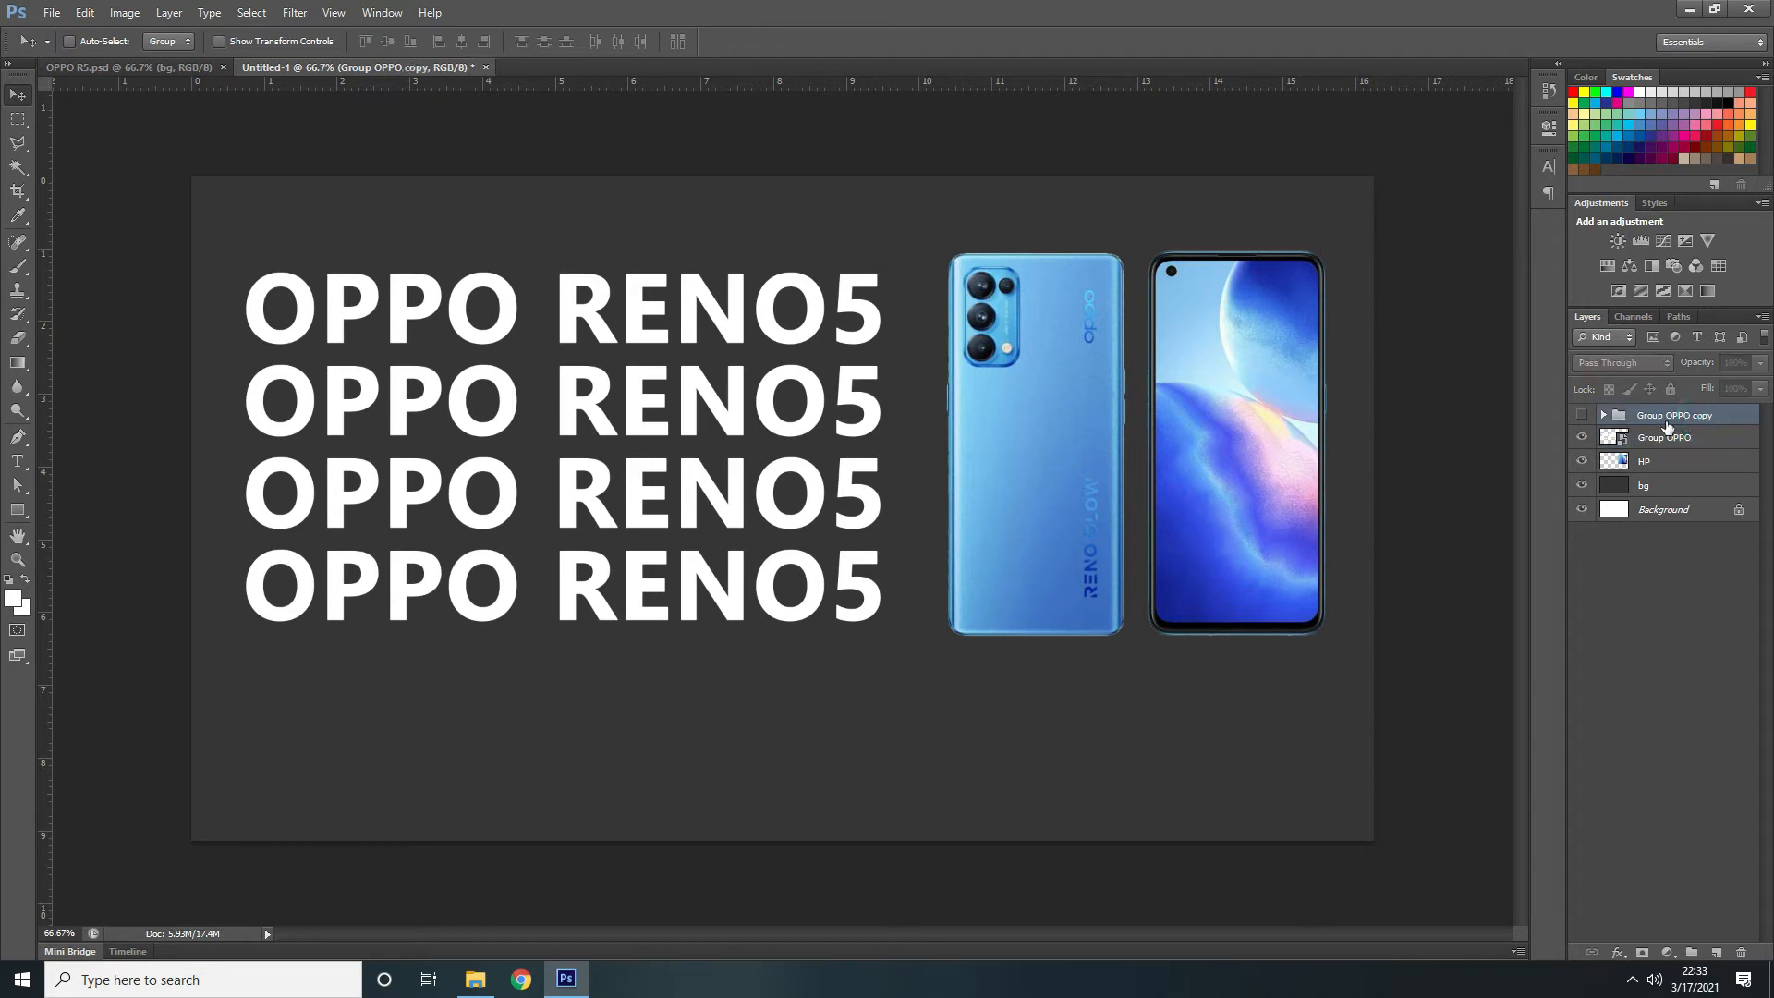
click(1603, 415)
click(1603, 417)
click(1693, 442)
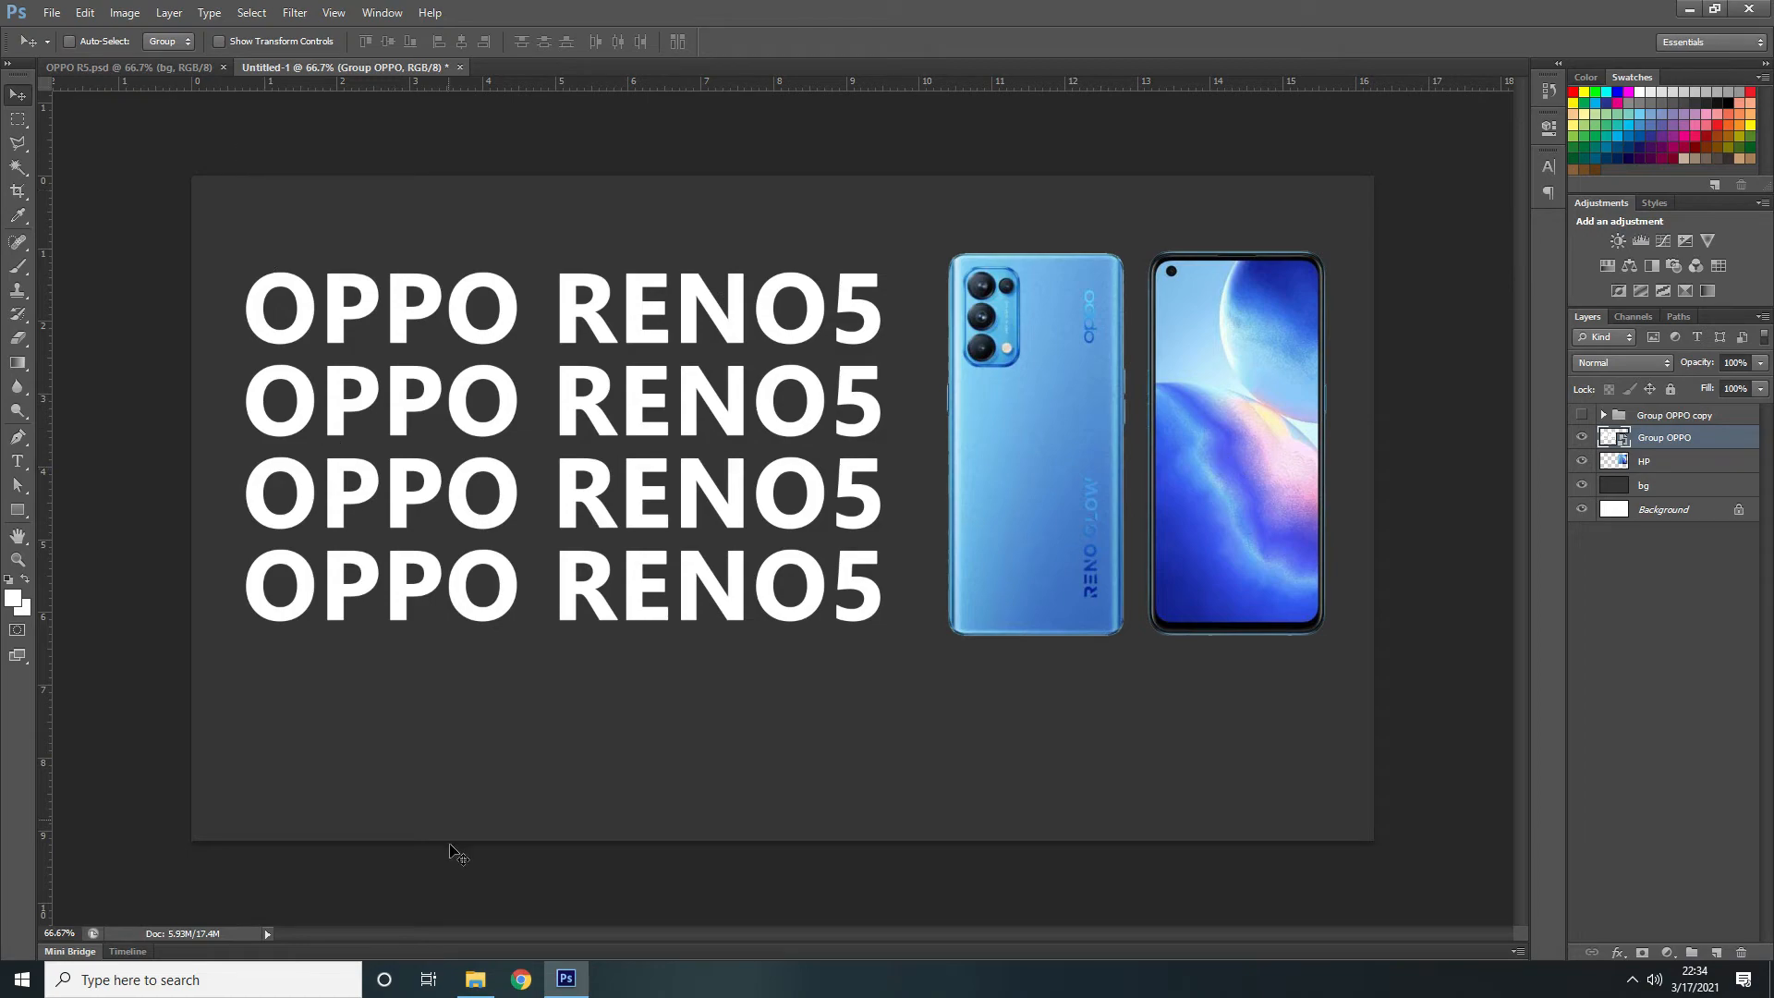
Switch to File Explorer, preview Office Building.jpg in the Bahan folder, and open it in Photoshop as its own document
click(475, 982)
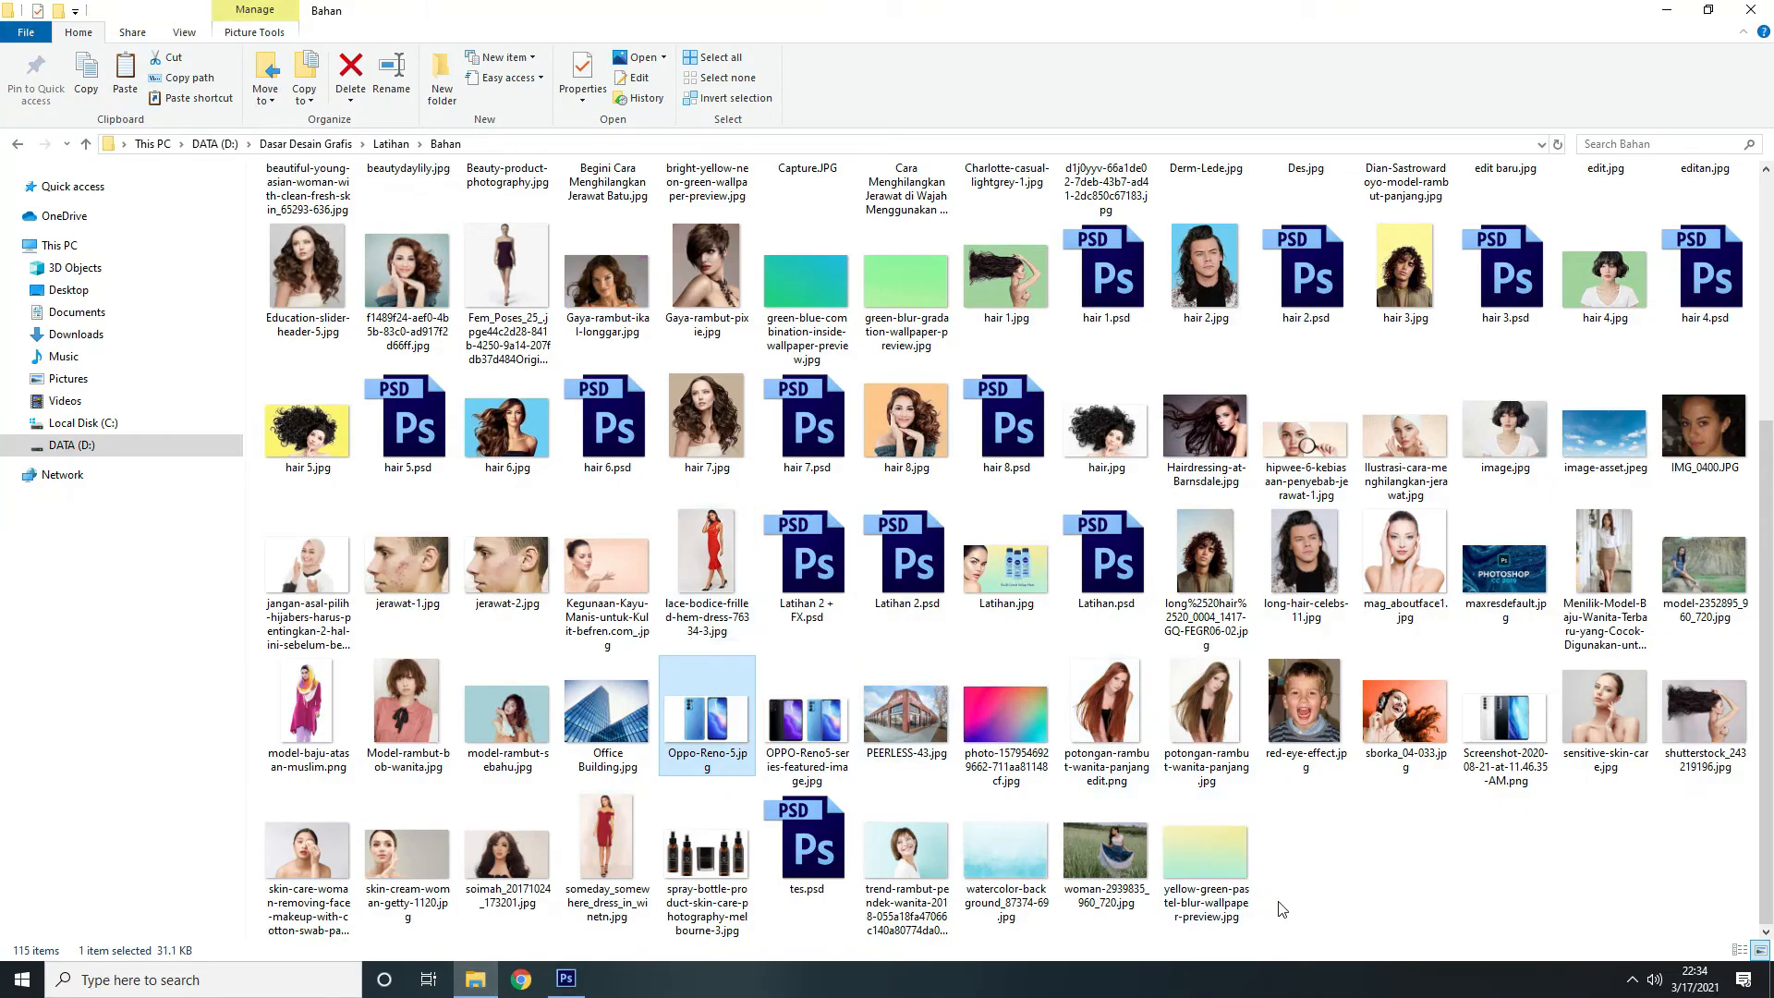
click(1335, 876)
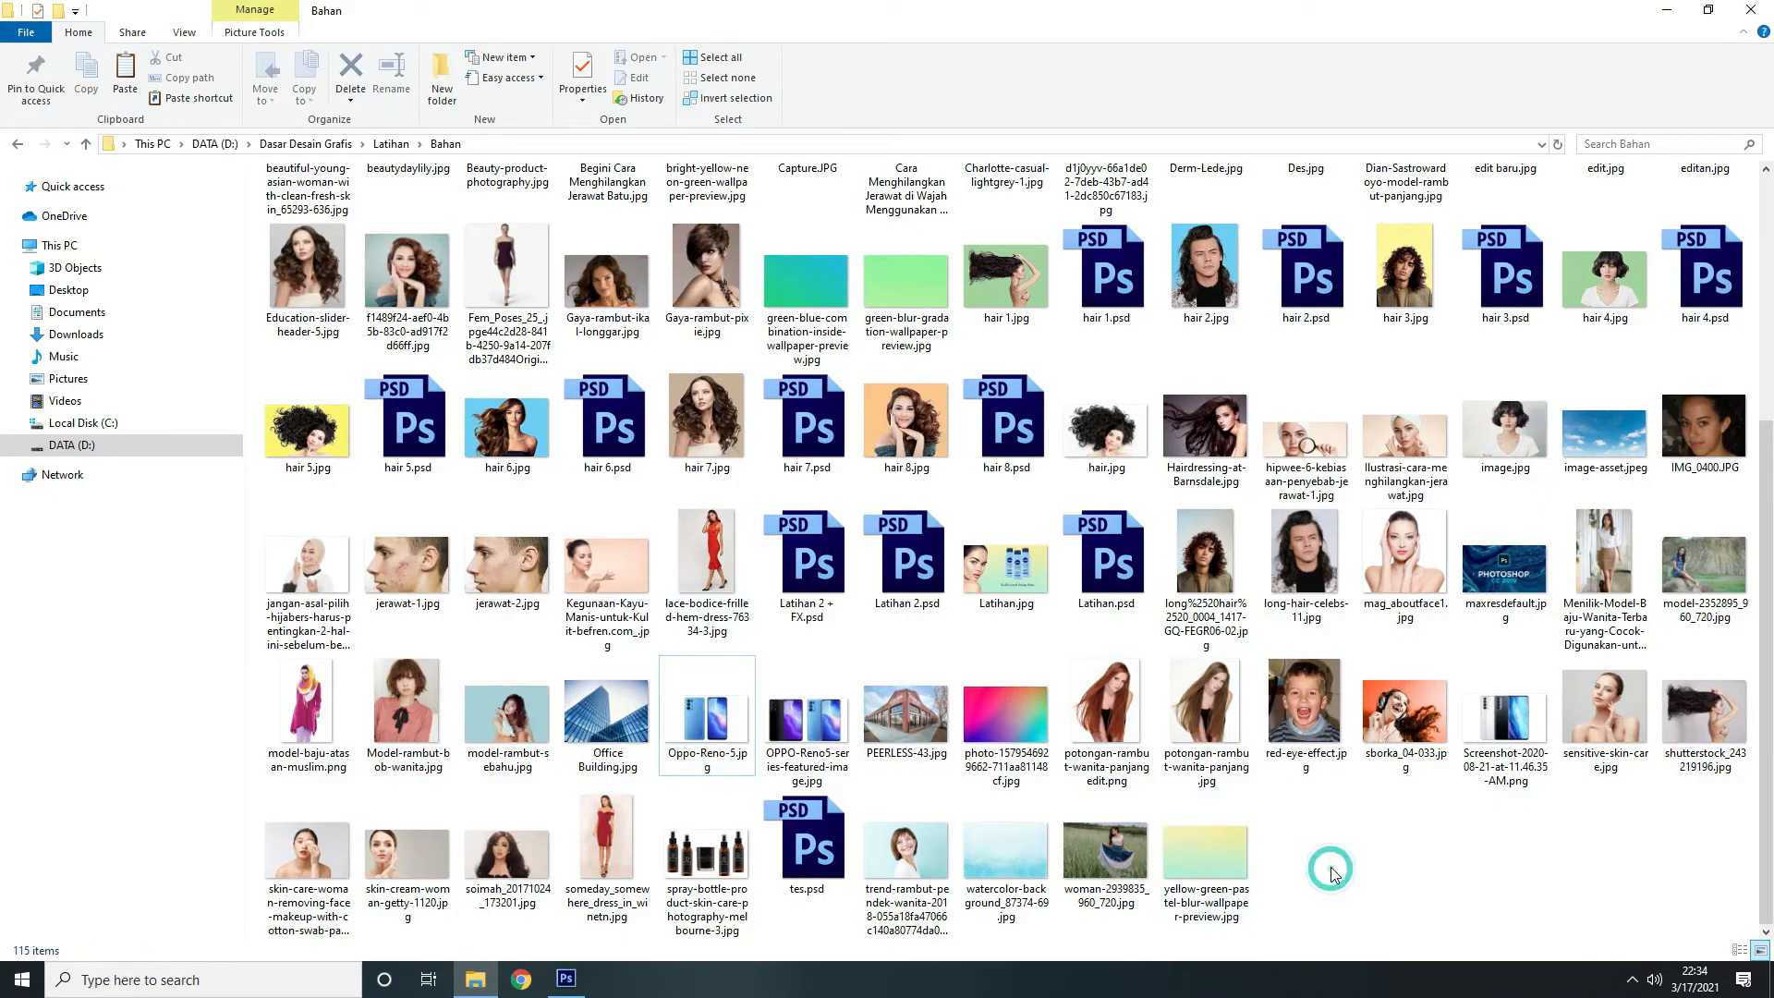
double_click(607, 722)
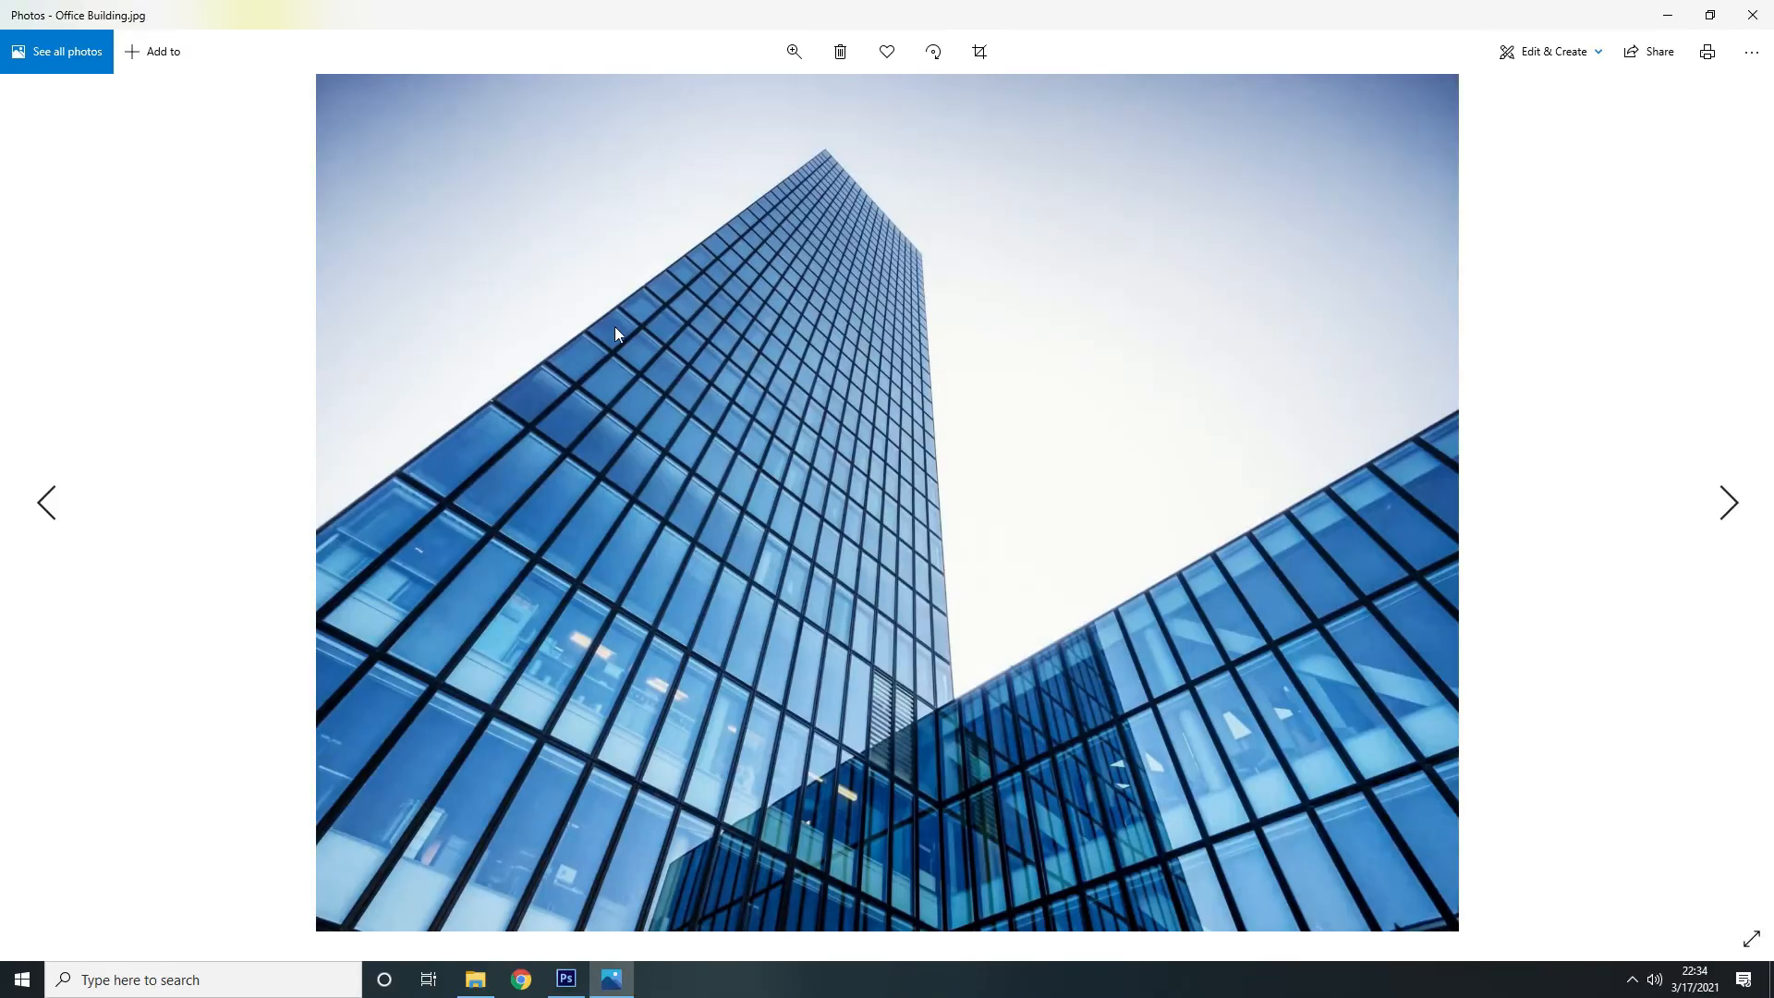
click(1752, 14)
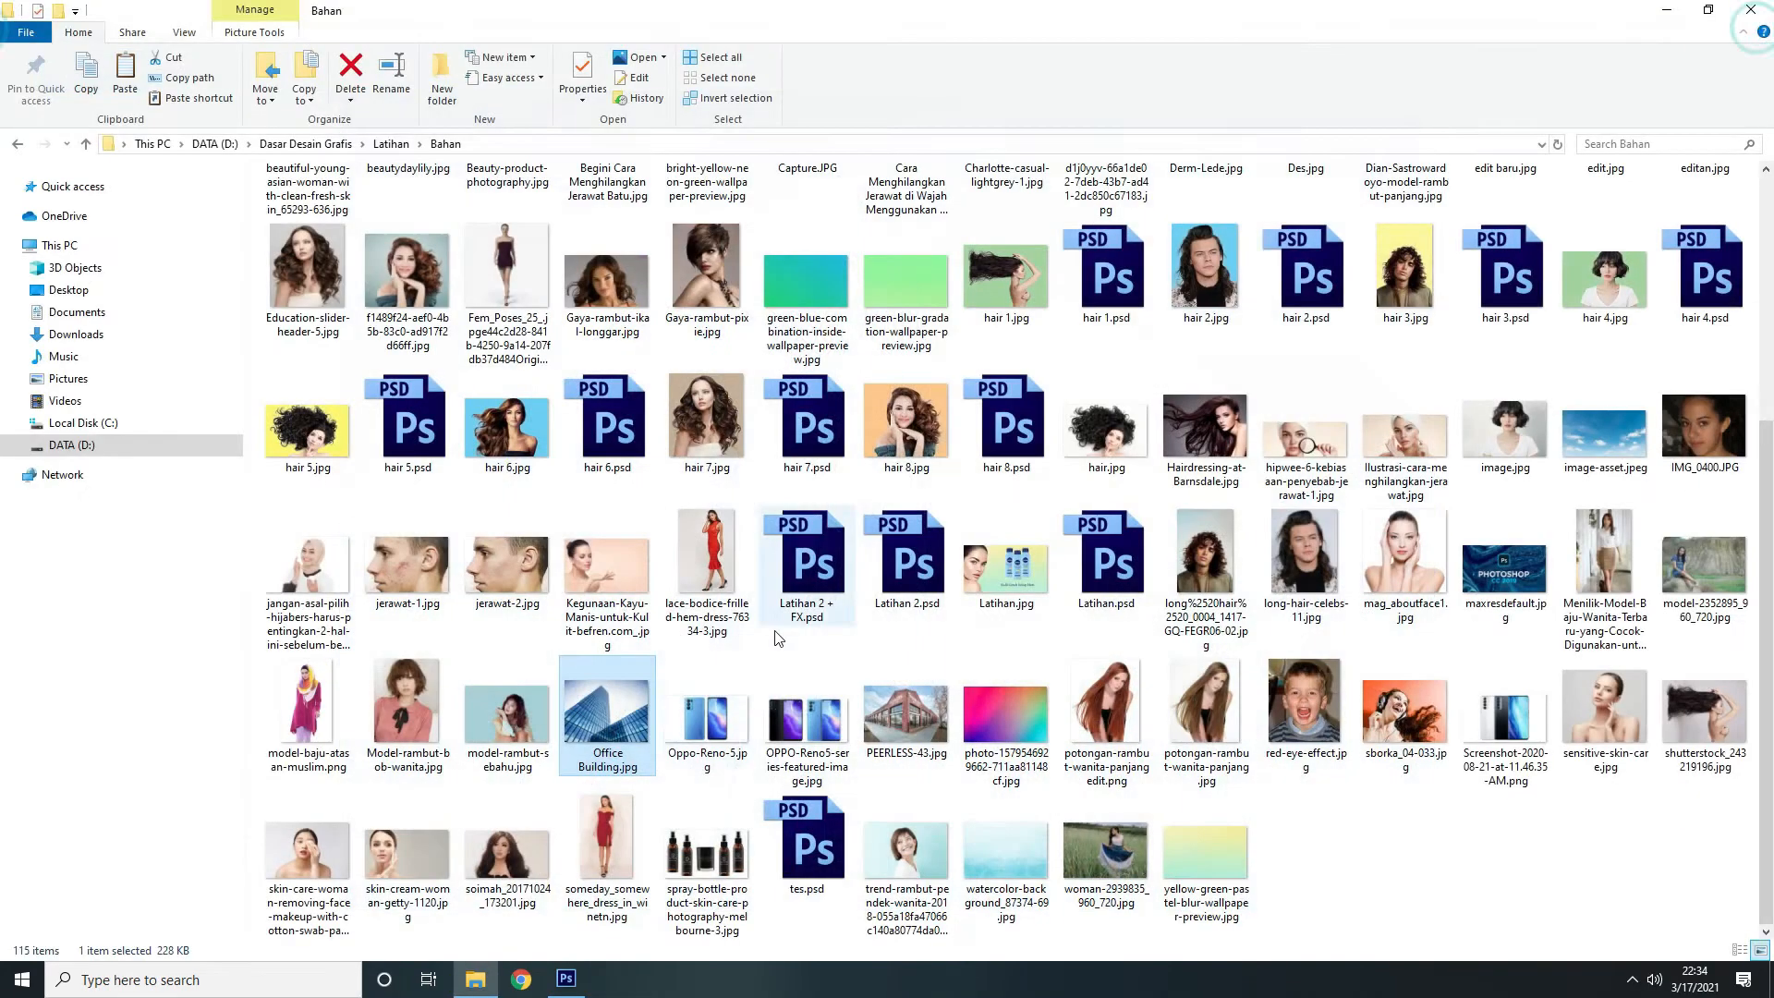
drag(605, 713, 670, 335)
drag(712, 109, 718, 75)
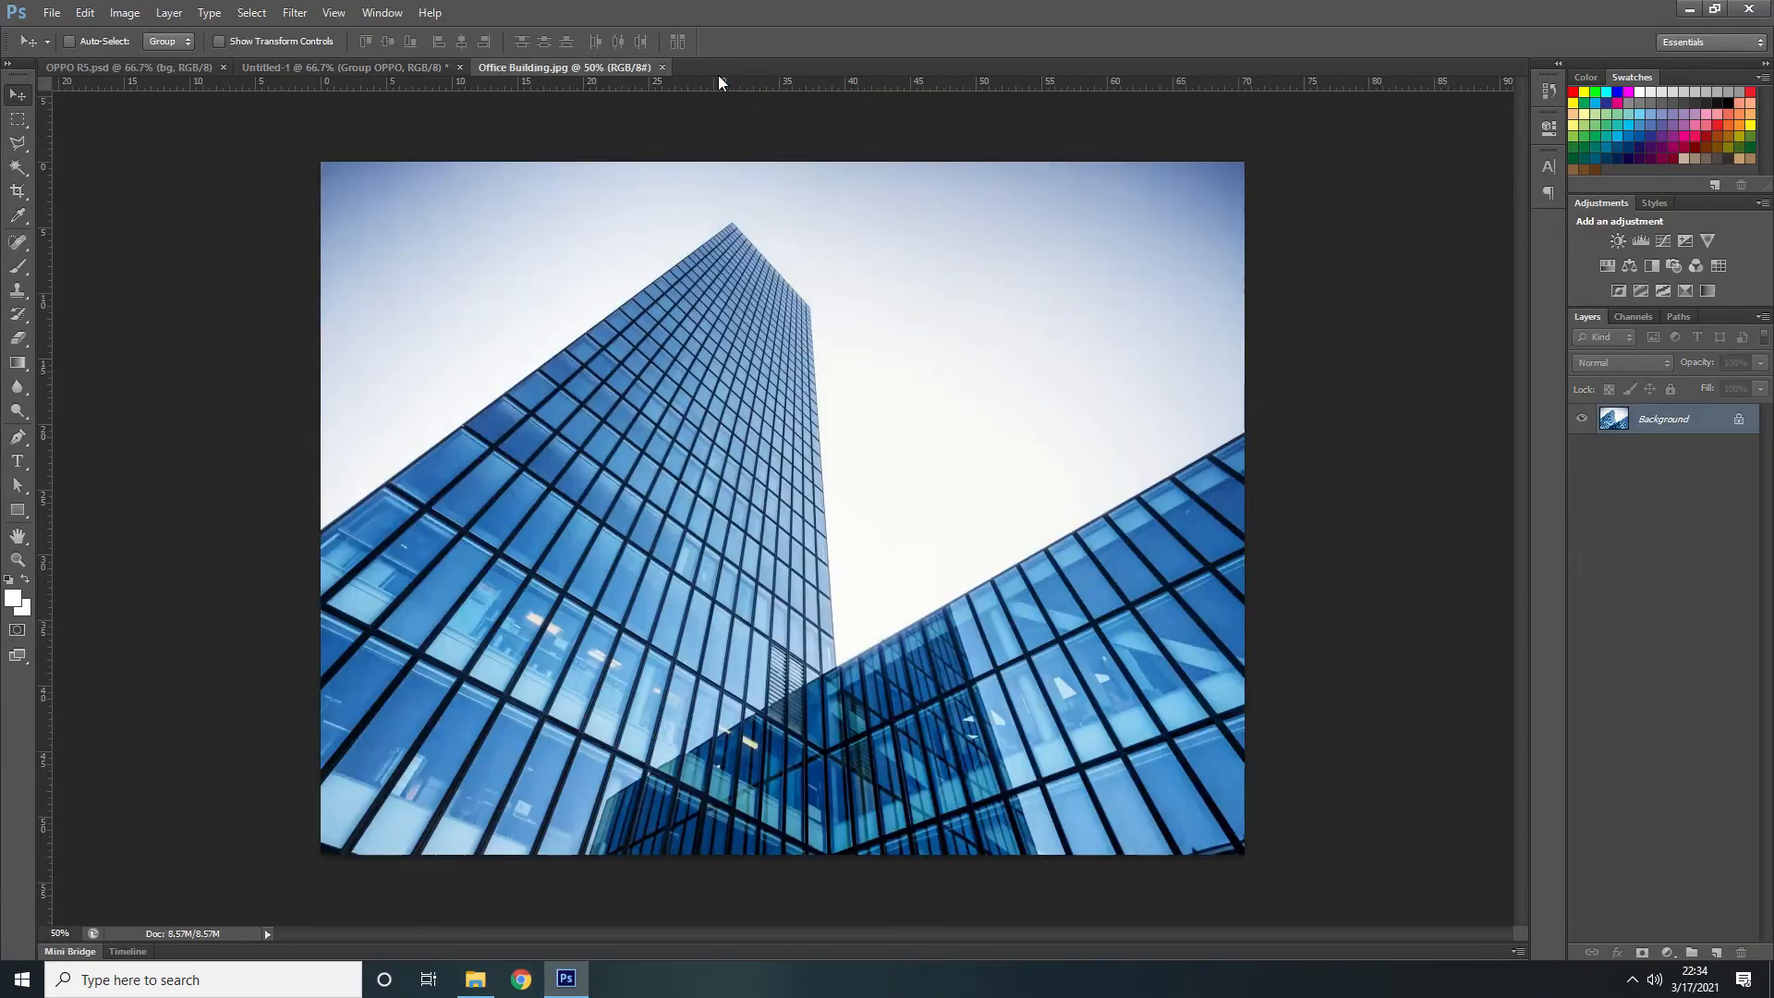
Copy the building picture into Untitled-1 above Group OPPO and close Office Building.jpg
drag(543, 297, 475, 360)
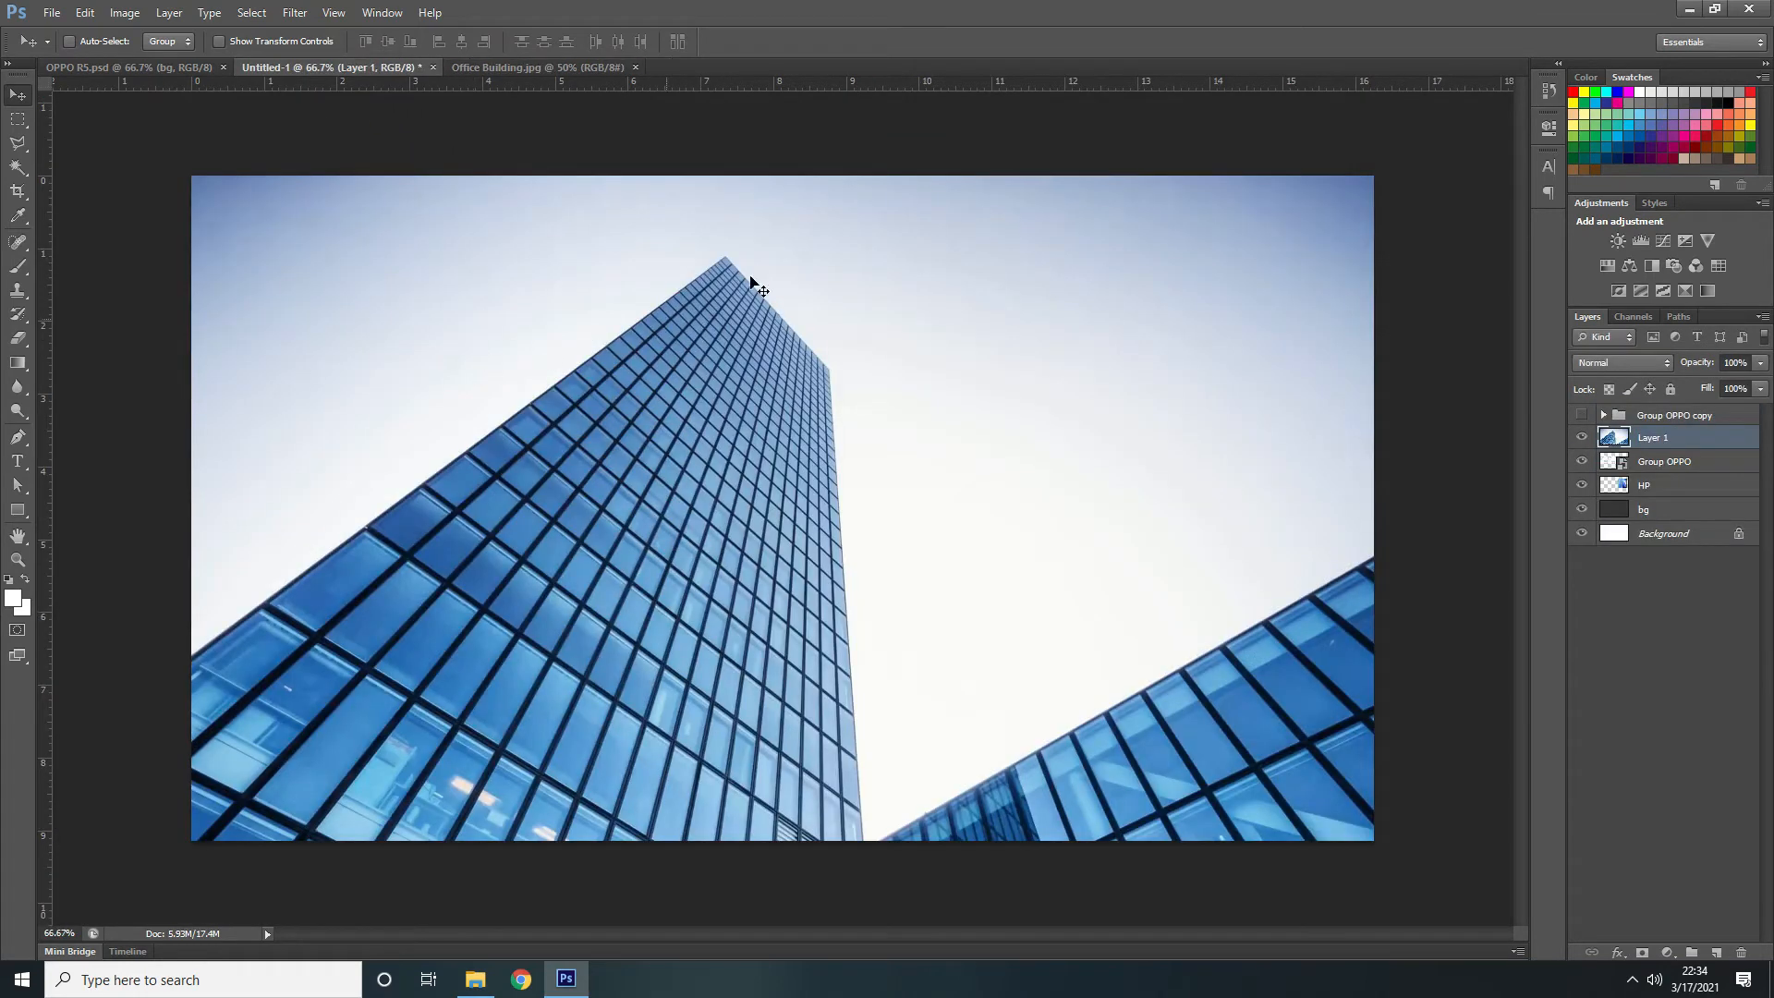
click(633, 68)
drag(513, 342, 553, 368)
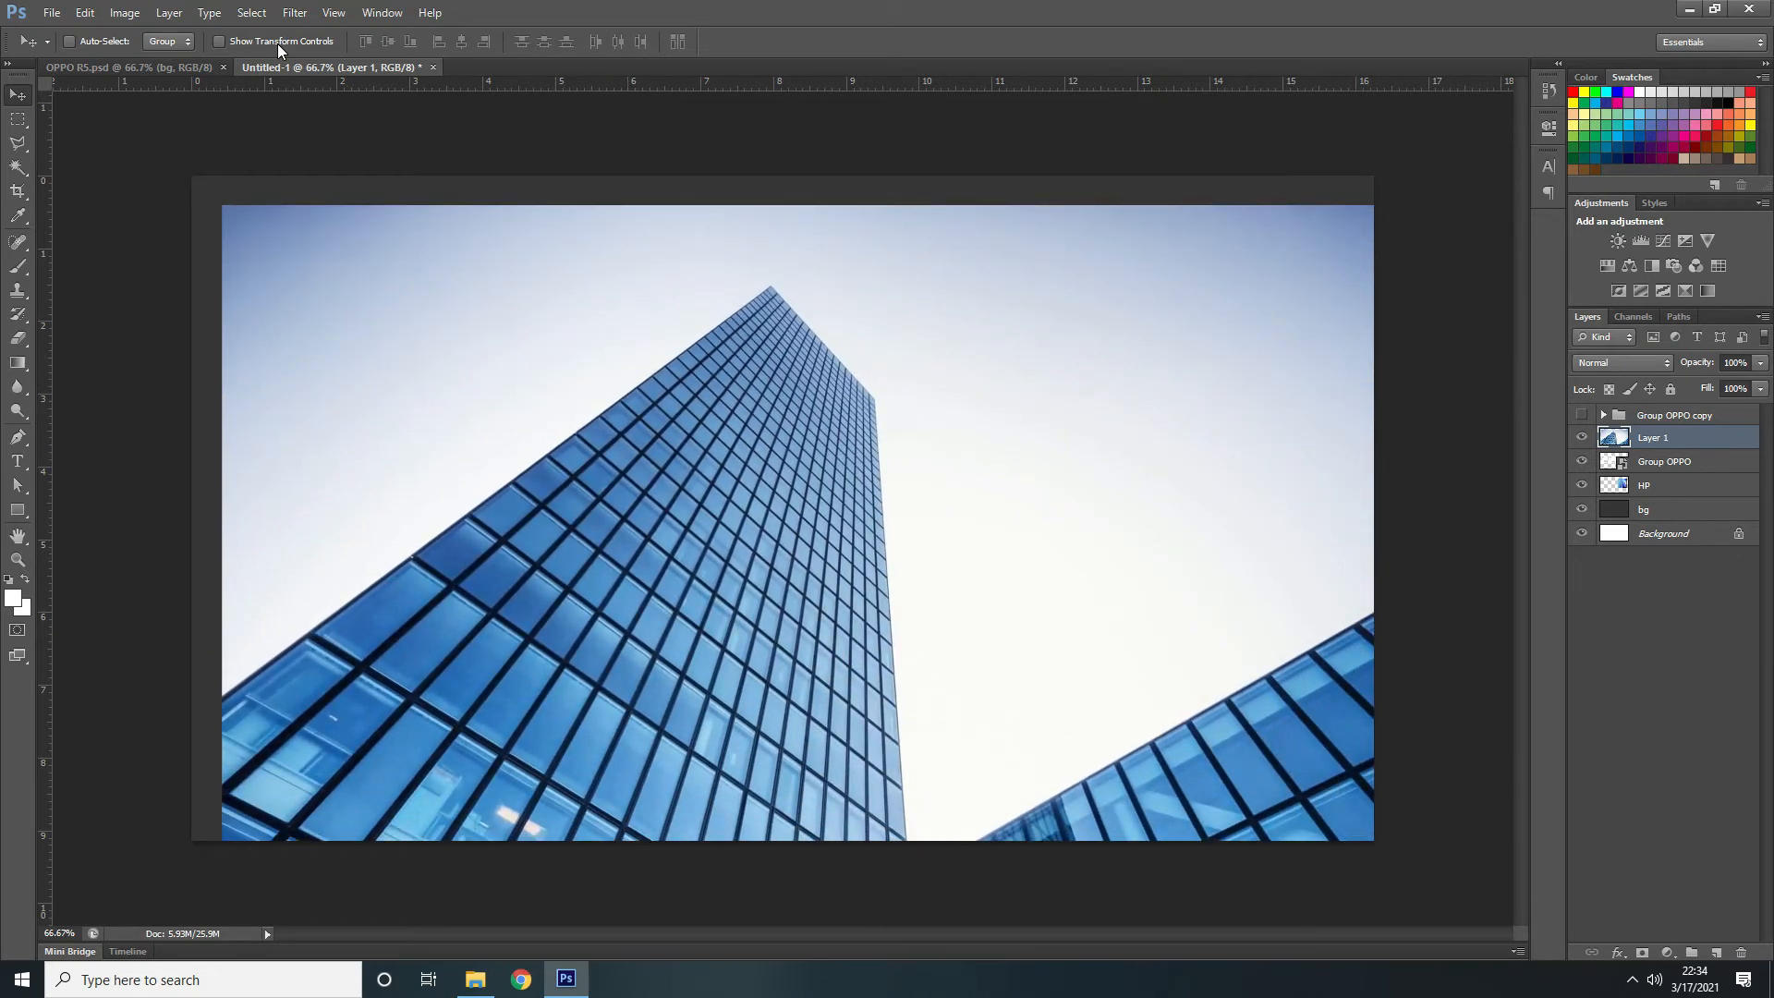
Scale the building picture to about 56% with Free Transform and place it over the four OPPO RENO5 lines, beside the phones
key(ctrl+t)
drag(1290, 723, 1176, 480)
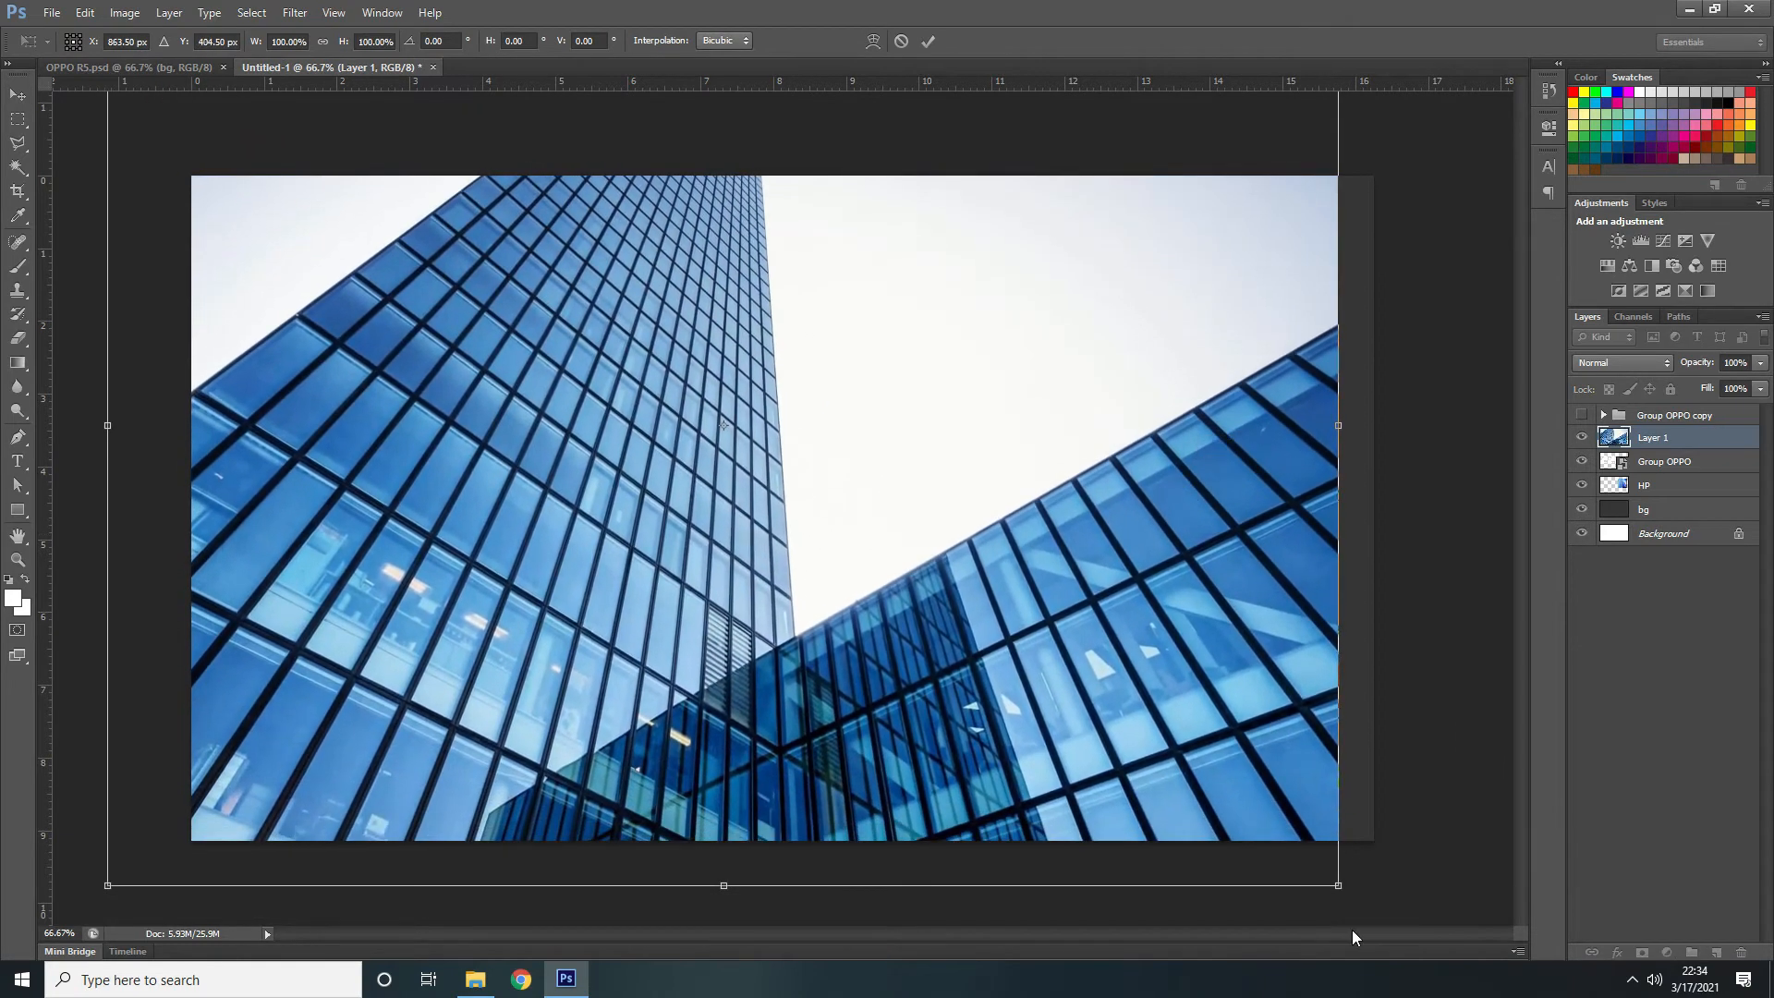
drag(1338, 885, 917, 570)
drag(745, 424, 851, 523)
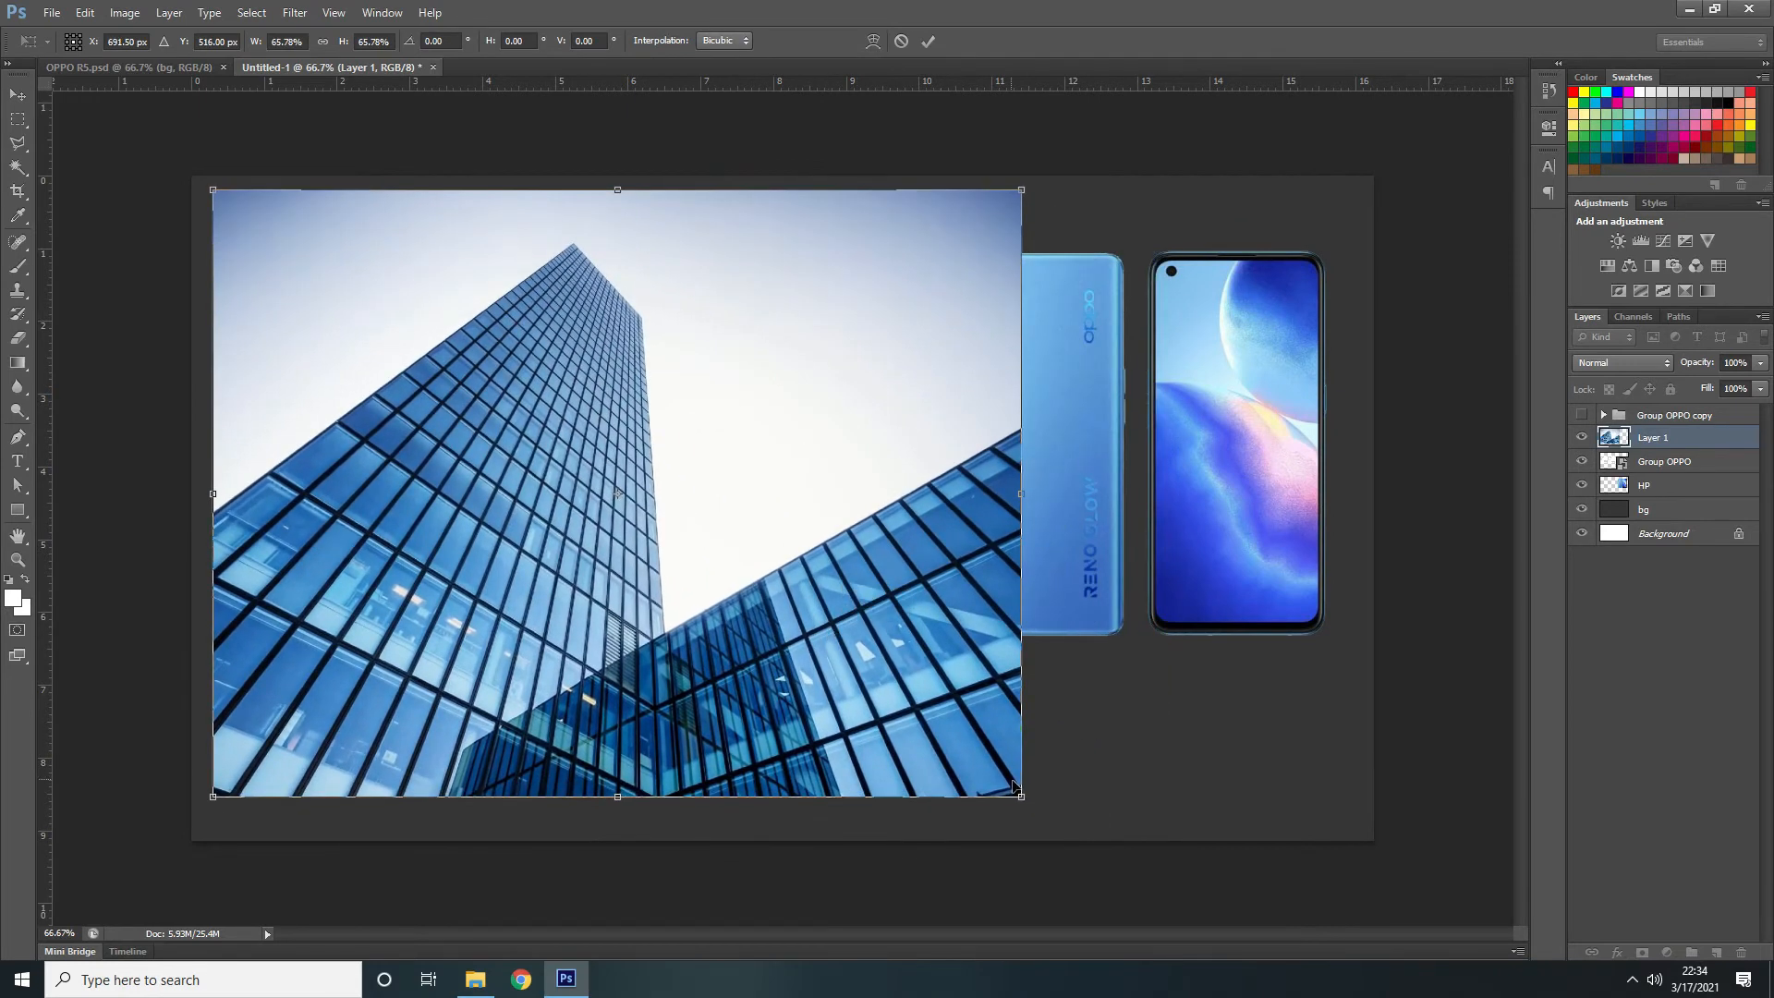
drag(1021, 796, 926, 693)
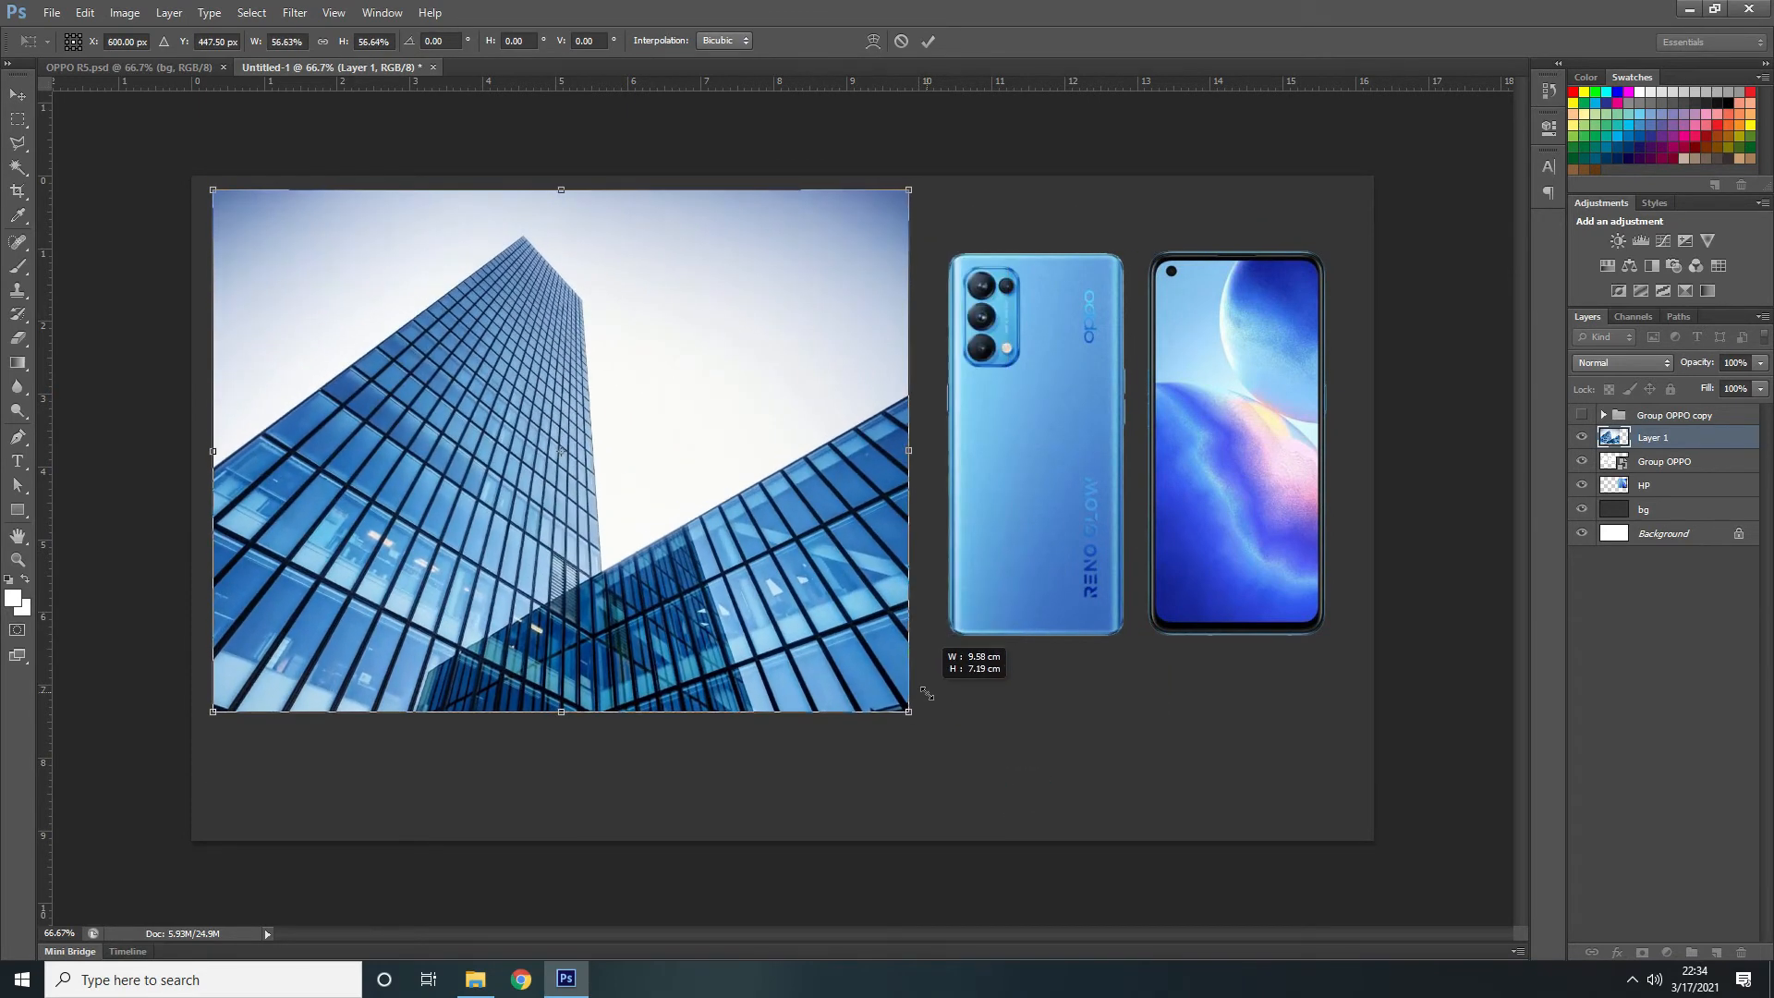
mouse_move(766, 525)
mouse_down()
mouse_move(804, 602)
mouse_move(813, 685)
mouse_move(769, 586)
mouse_move(764, 536)
mouse_move(782, 534)
mouse_up()
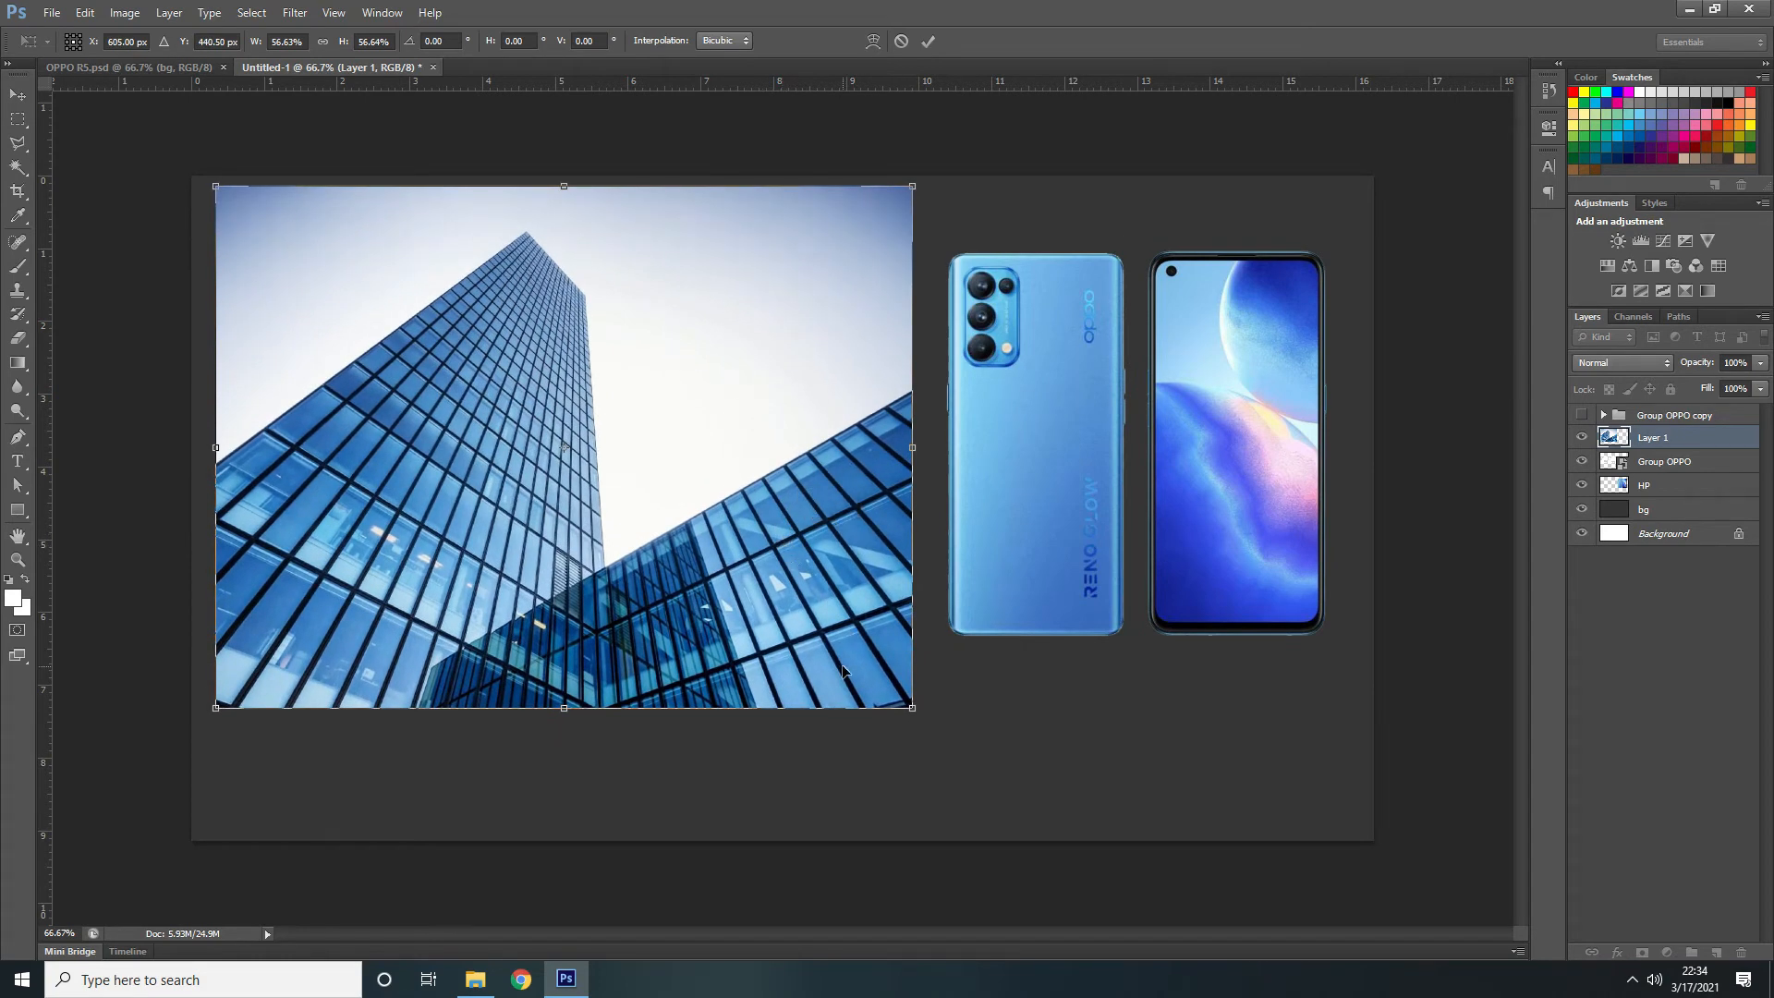
mouse_move(912, 707)
mouse_down()
mouse_move(852, 610)
mouse_move(920, 680)
mouse_up()
mouse_move(790, 499)
mouse_down()
mouse_move(830, 546)
mouse_move(812, 516)
mouse_up()
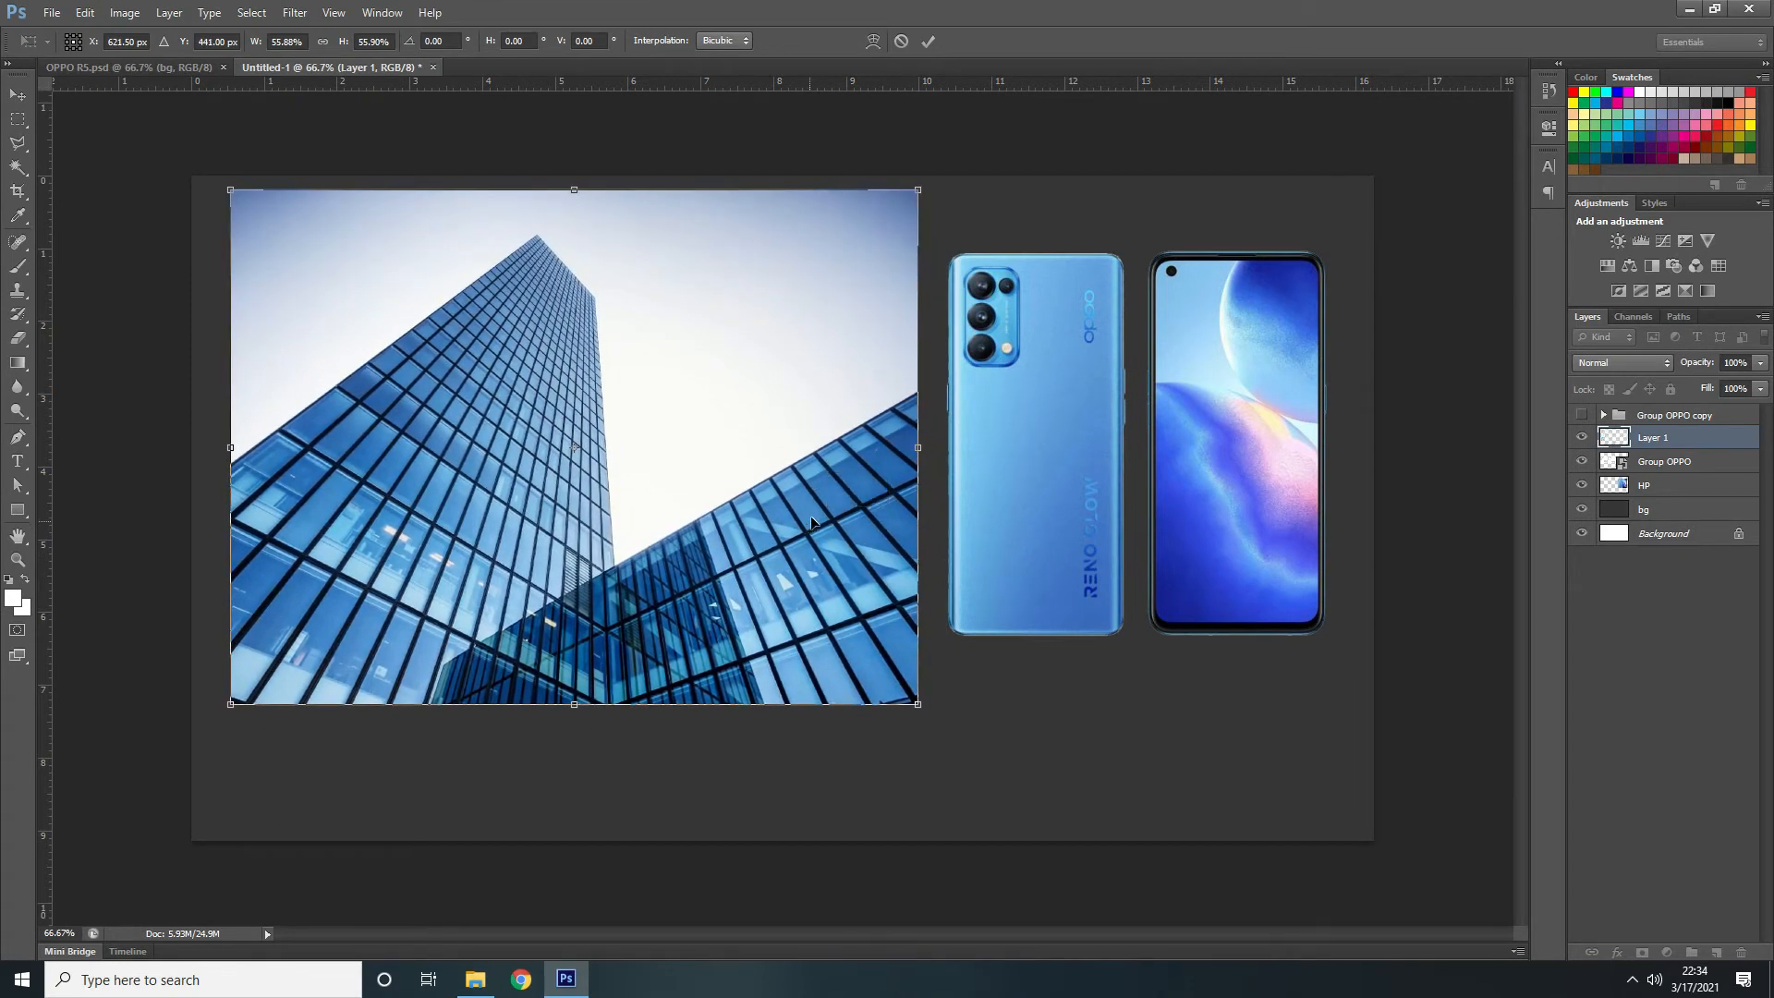
click(928, 41)
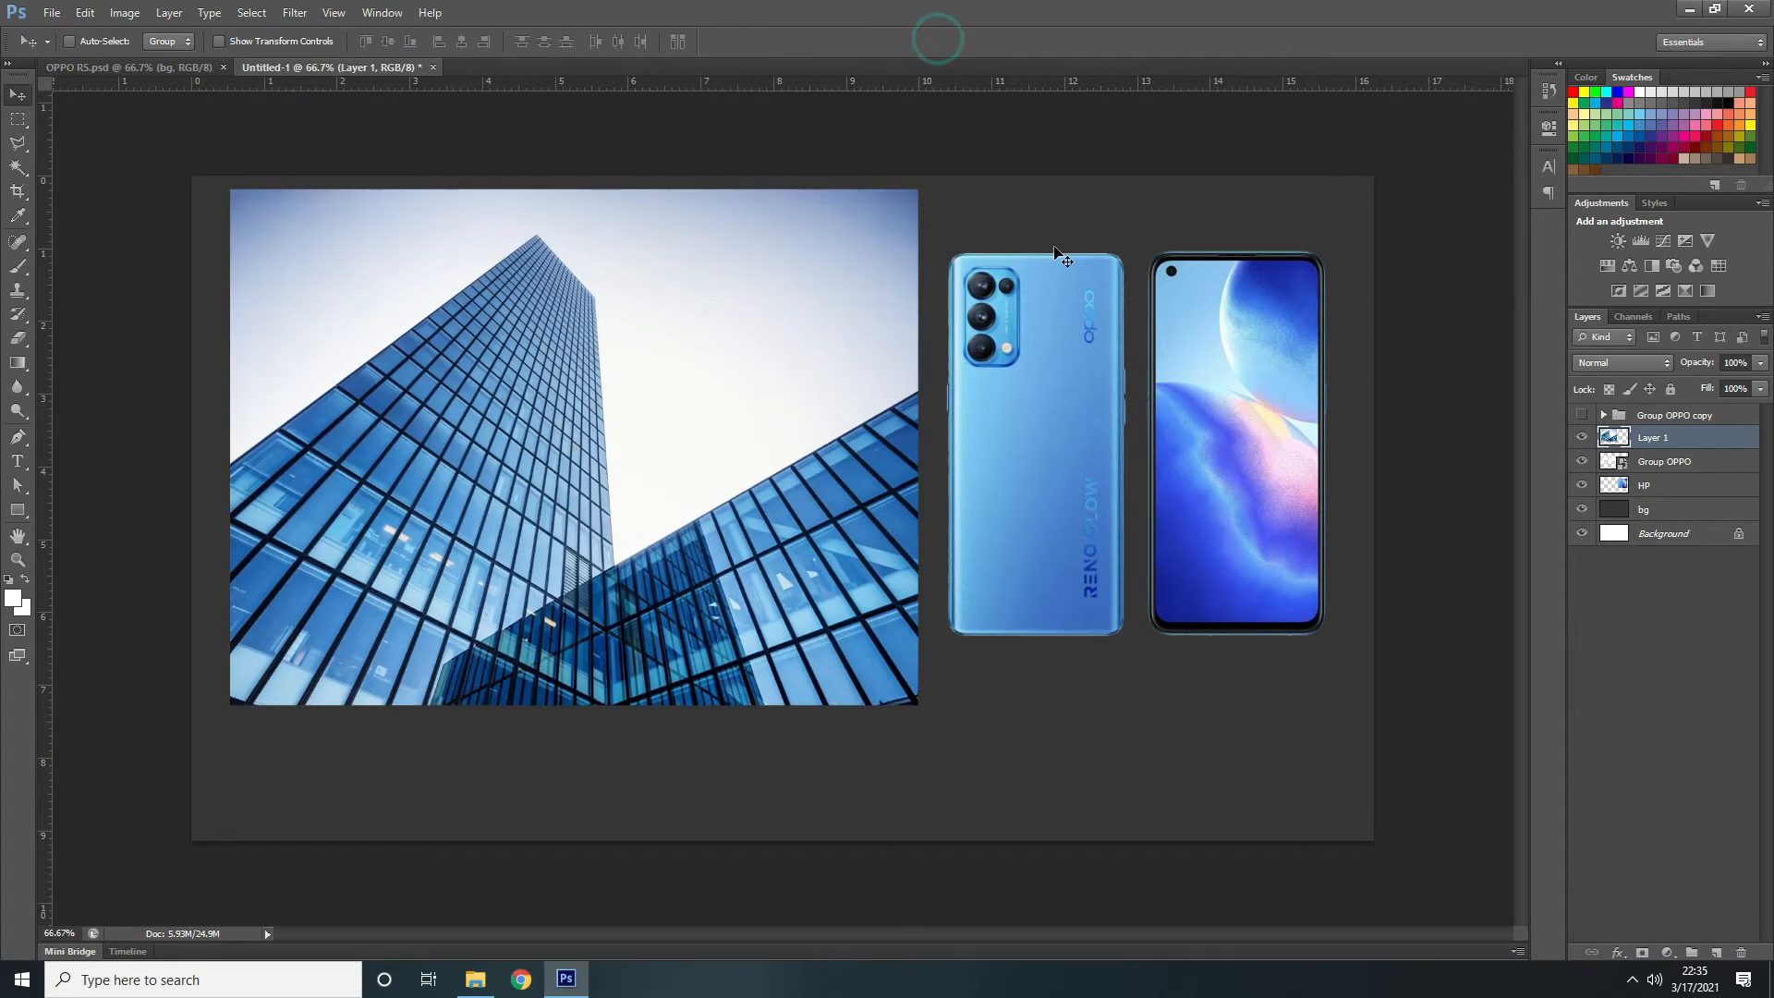
Rename the building picture's layer as gambar
double_click(1667, 441)
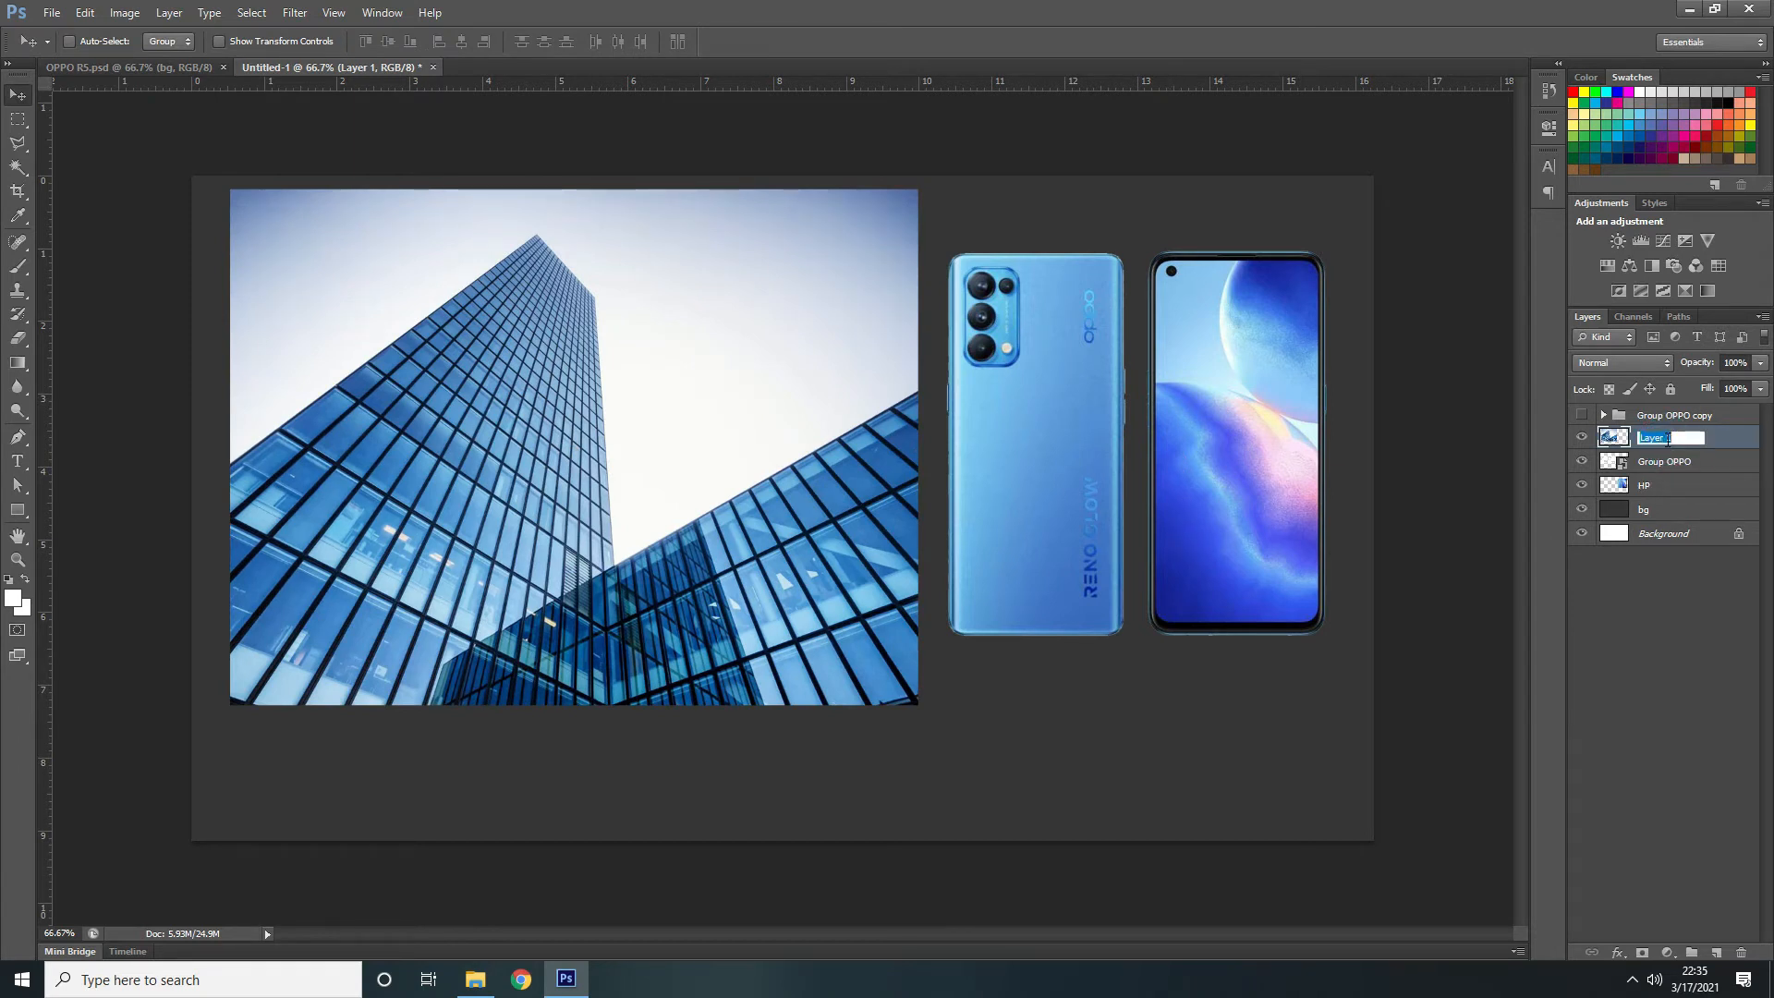
text(gambar)
key(Return)
drag(765, 375, 767, 640)
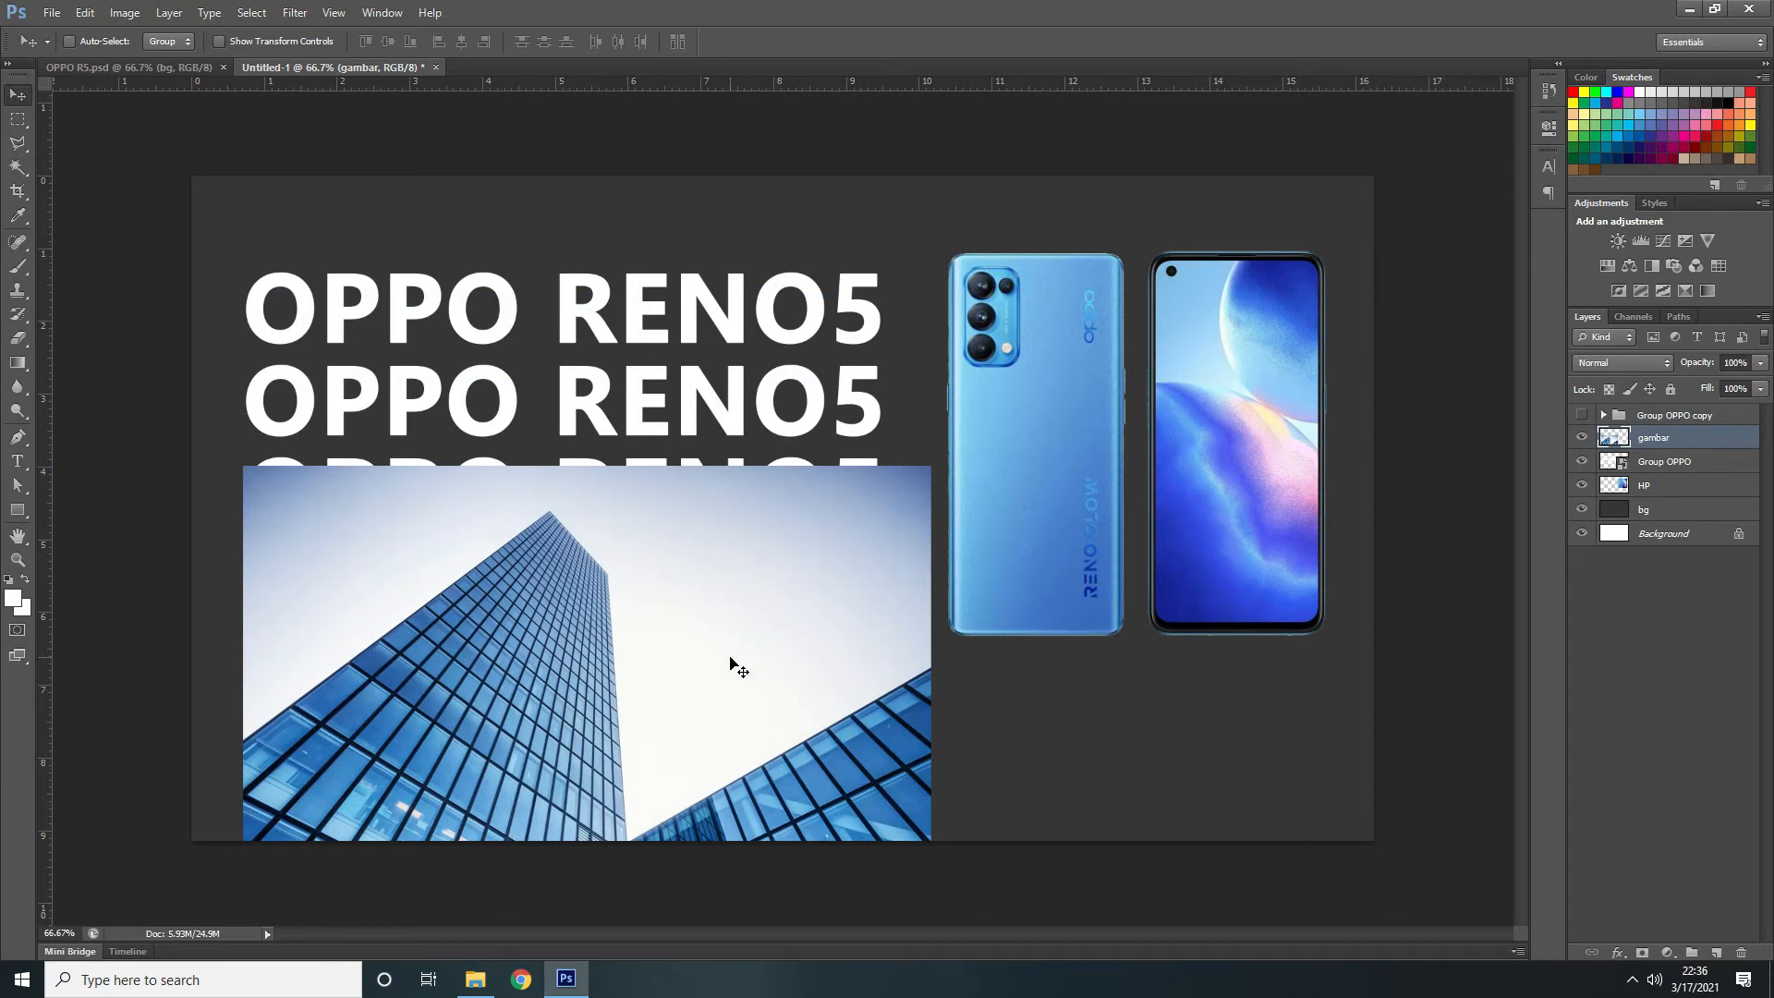
drag(700, 585, 676, 770)
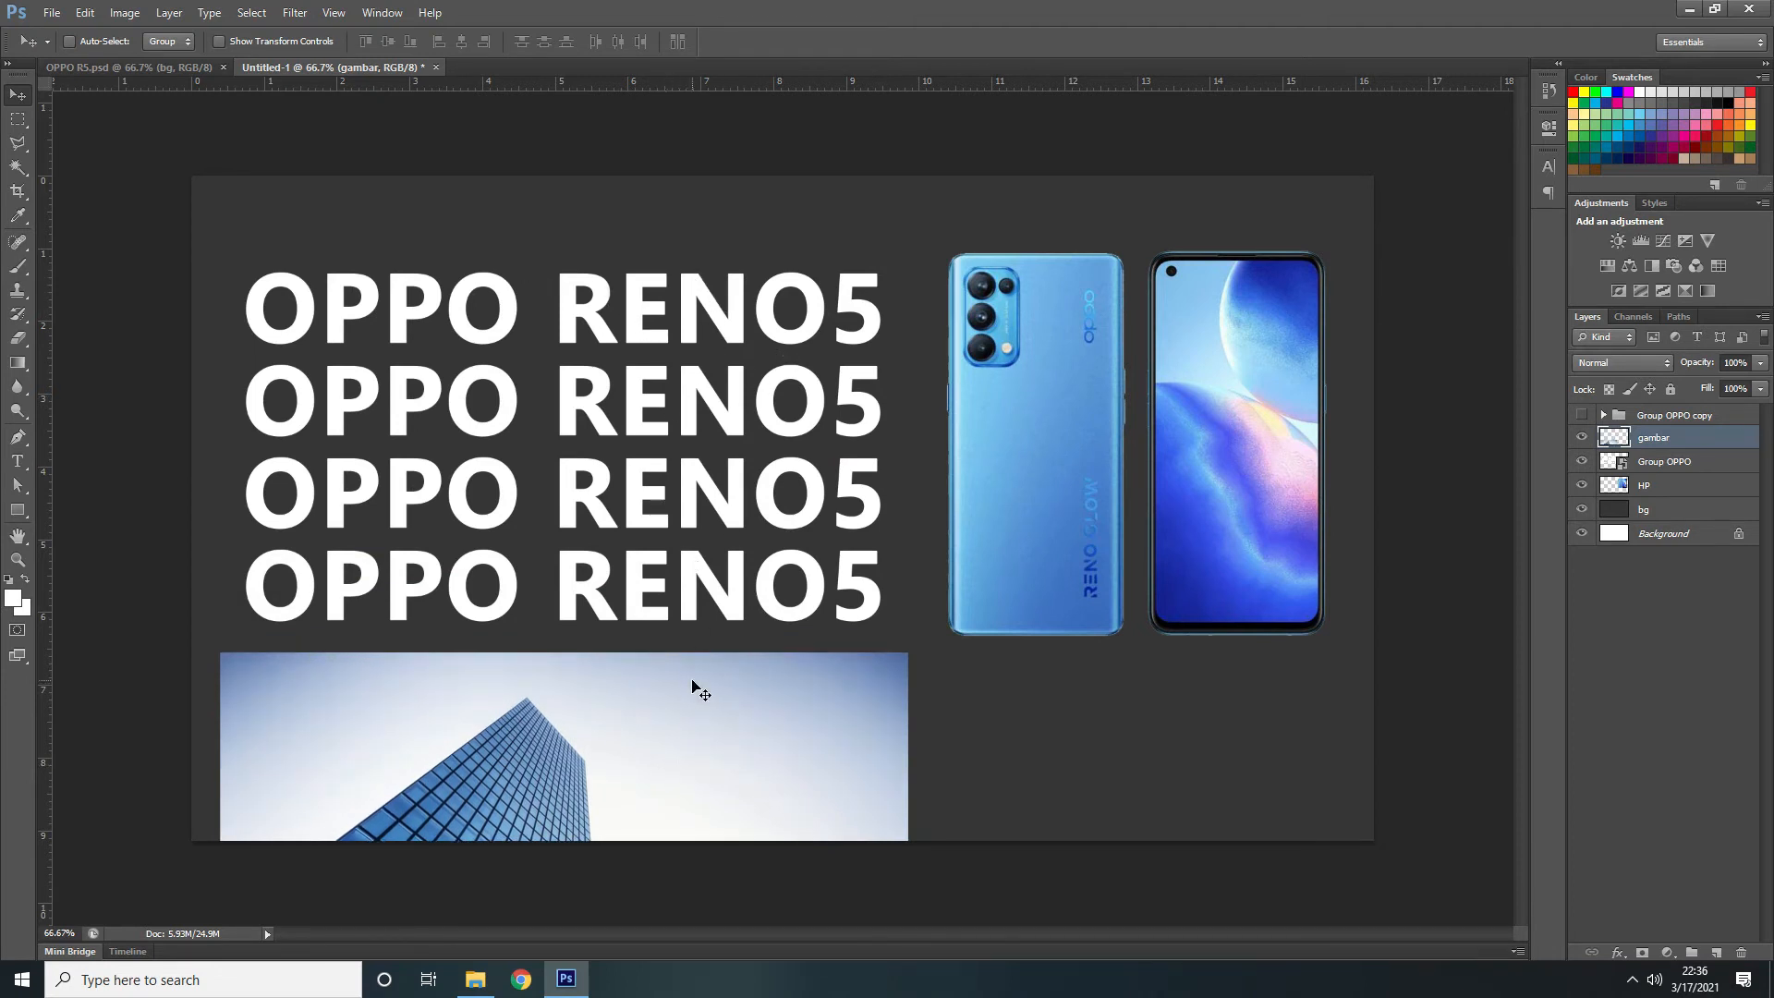
key(ctrl+z)
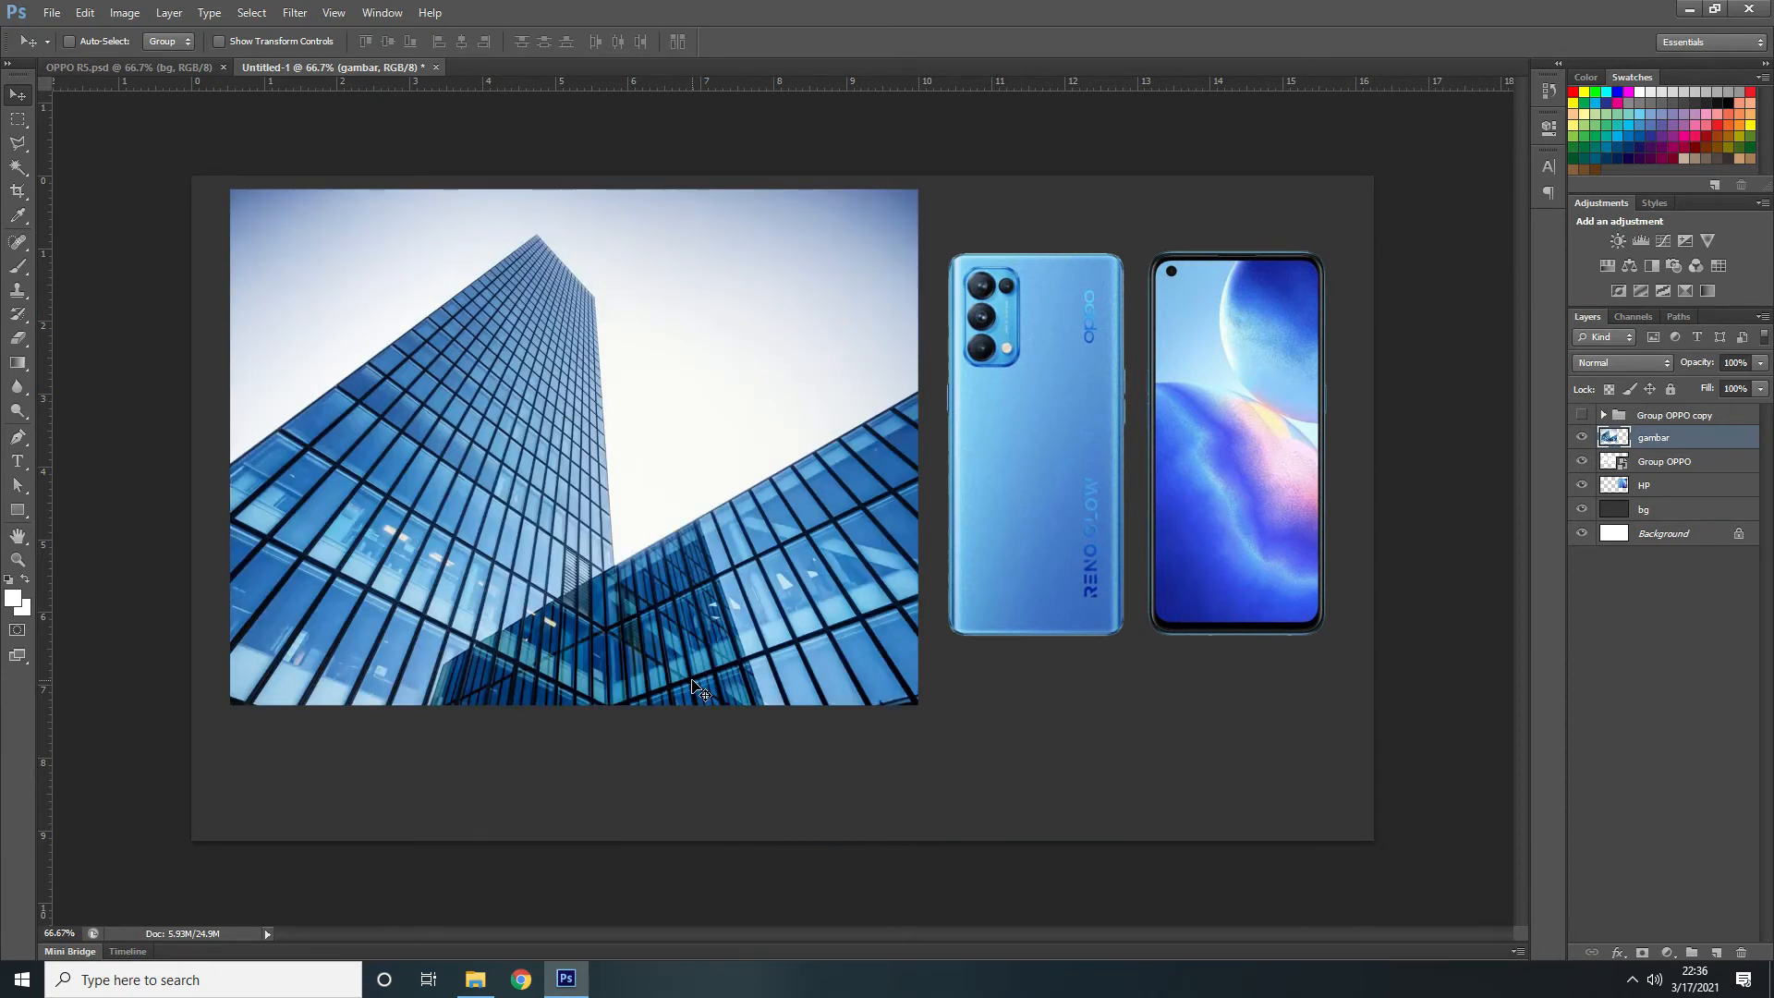
Clip the gambar layer to the Group OPPO text with a clipping mask
click(1684, 462)
click(1684, 444)
click(163, 18)
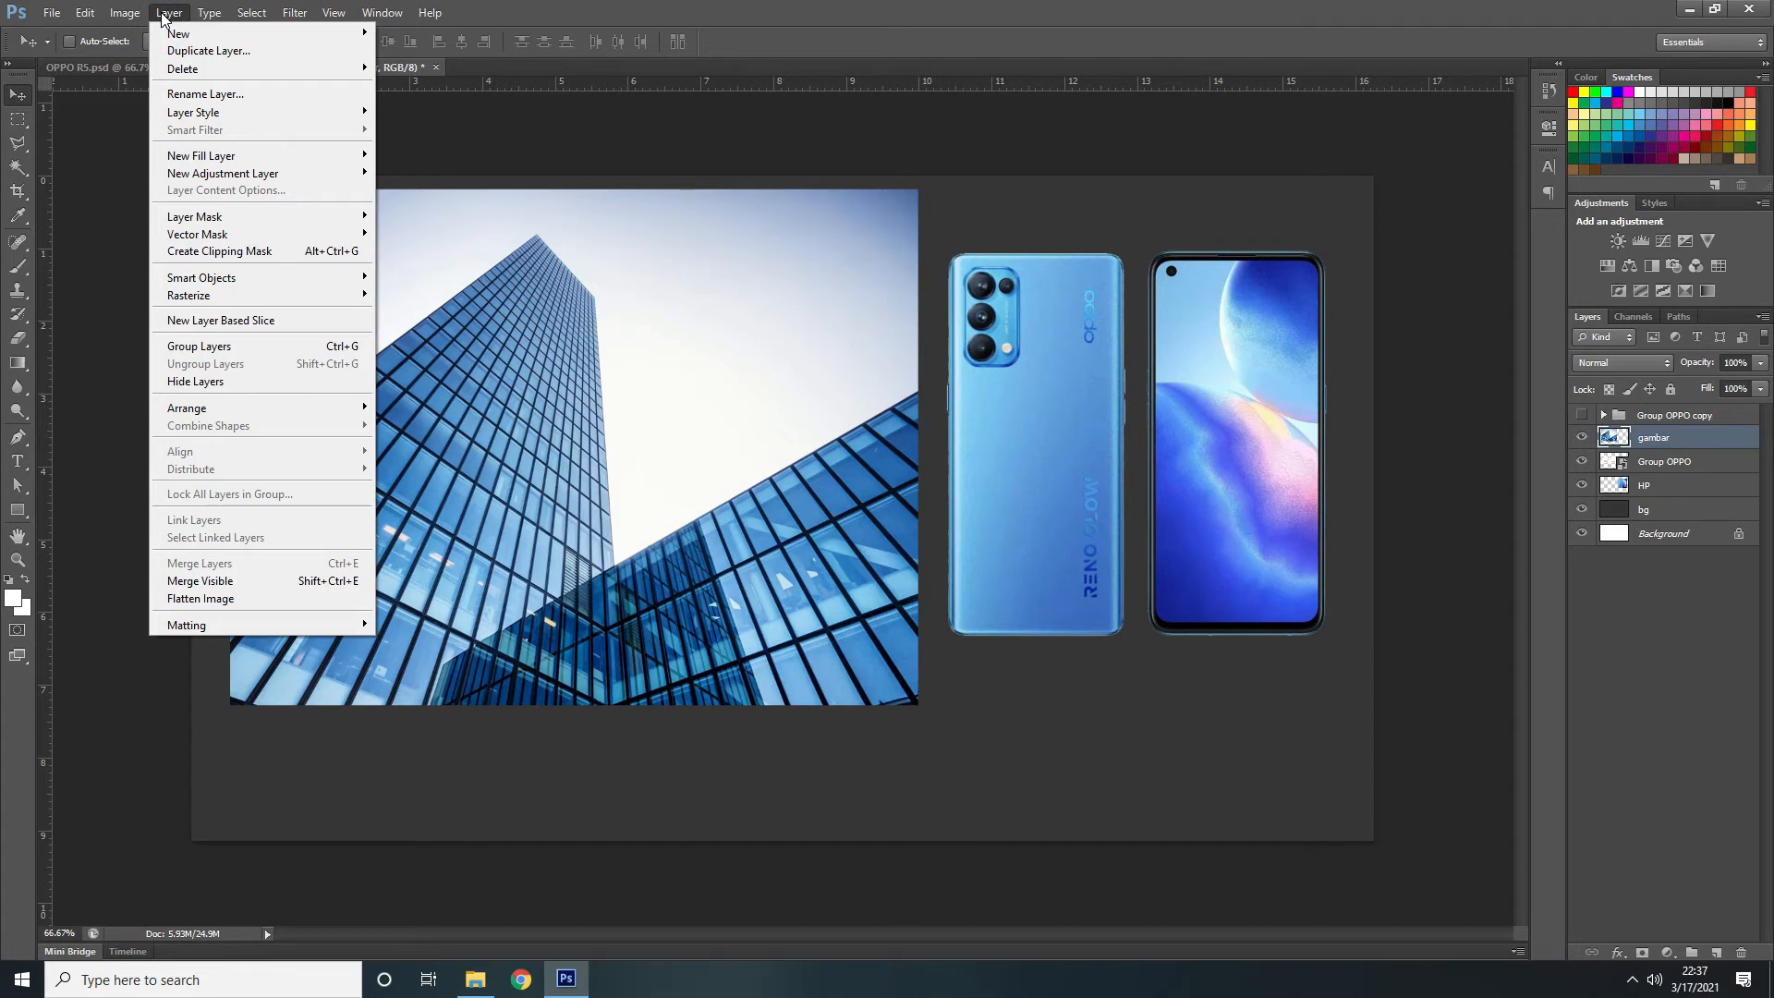
click(290, 255)
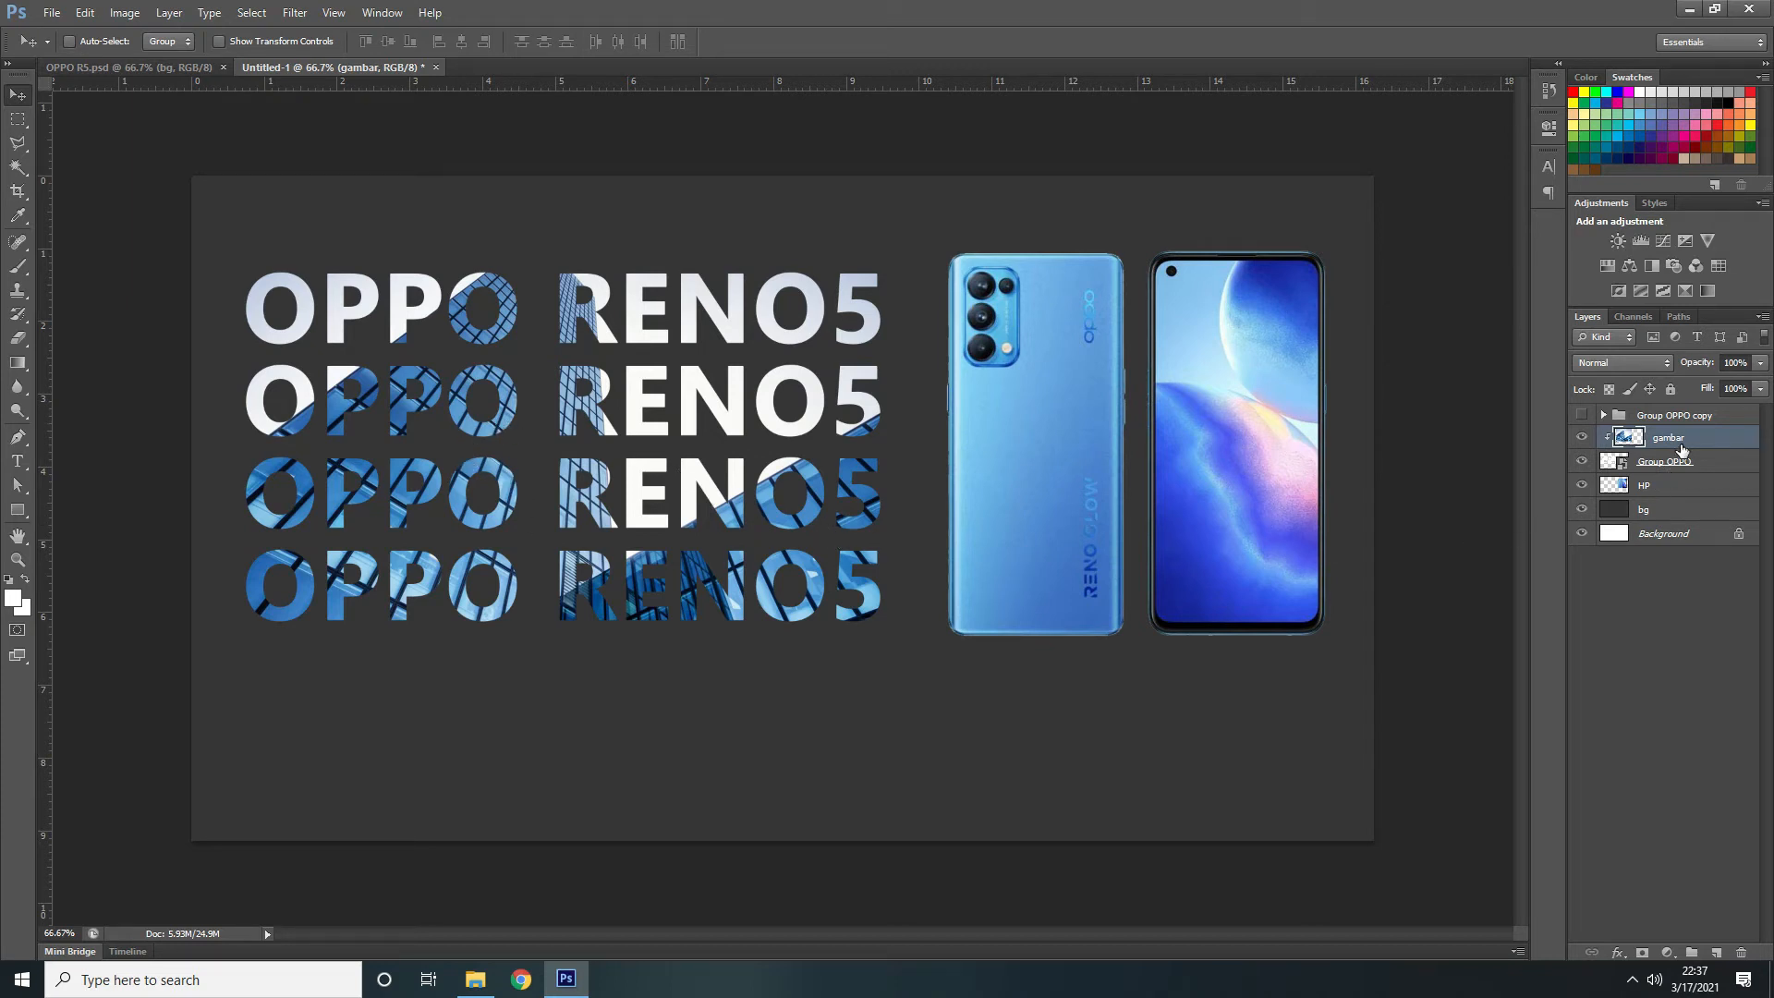
Shift the building picture up and left inside the letters, using OPPO R5.psd as reference, and select the Group OPPO layer
mouse_move(496, 429)
mouse_down()
mouse_move(514, 393)
mouse_move(457, 386)
mouse_move(536, 485)
mouse_move(508, 515)
mouse_move(494, 440)
mouse_up()
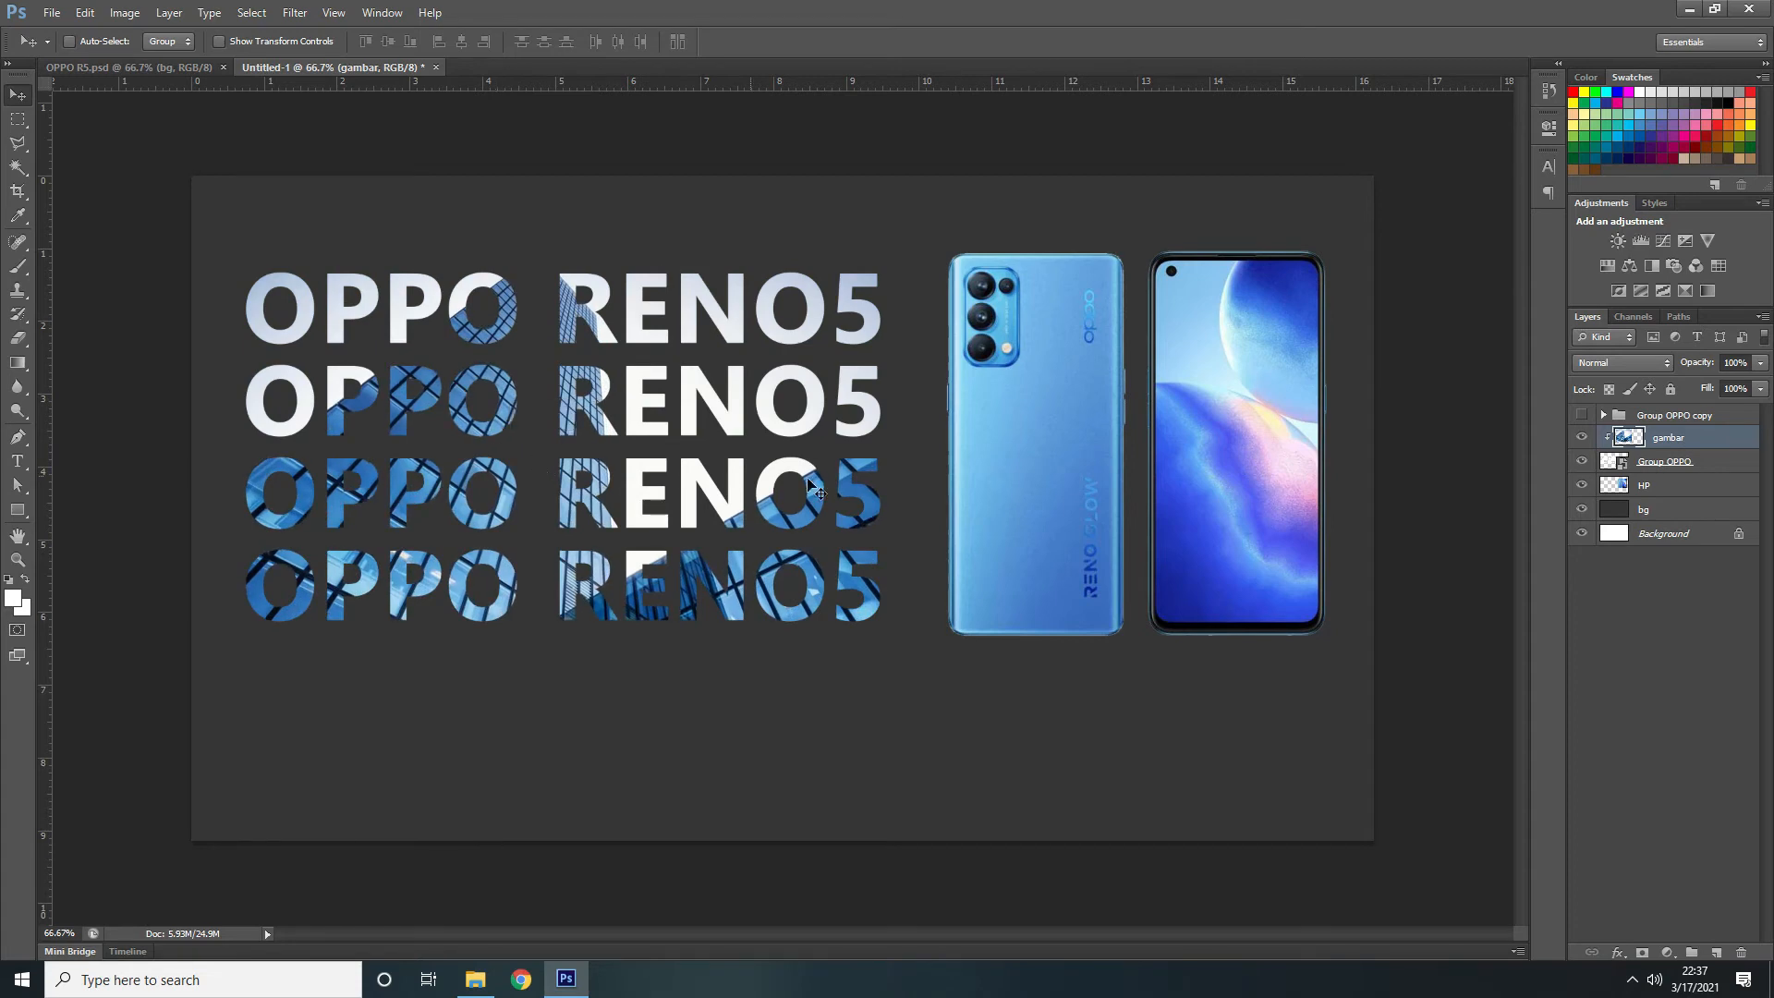
click(147, 64)
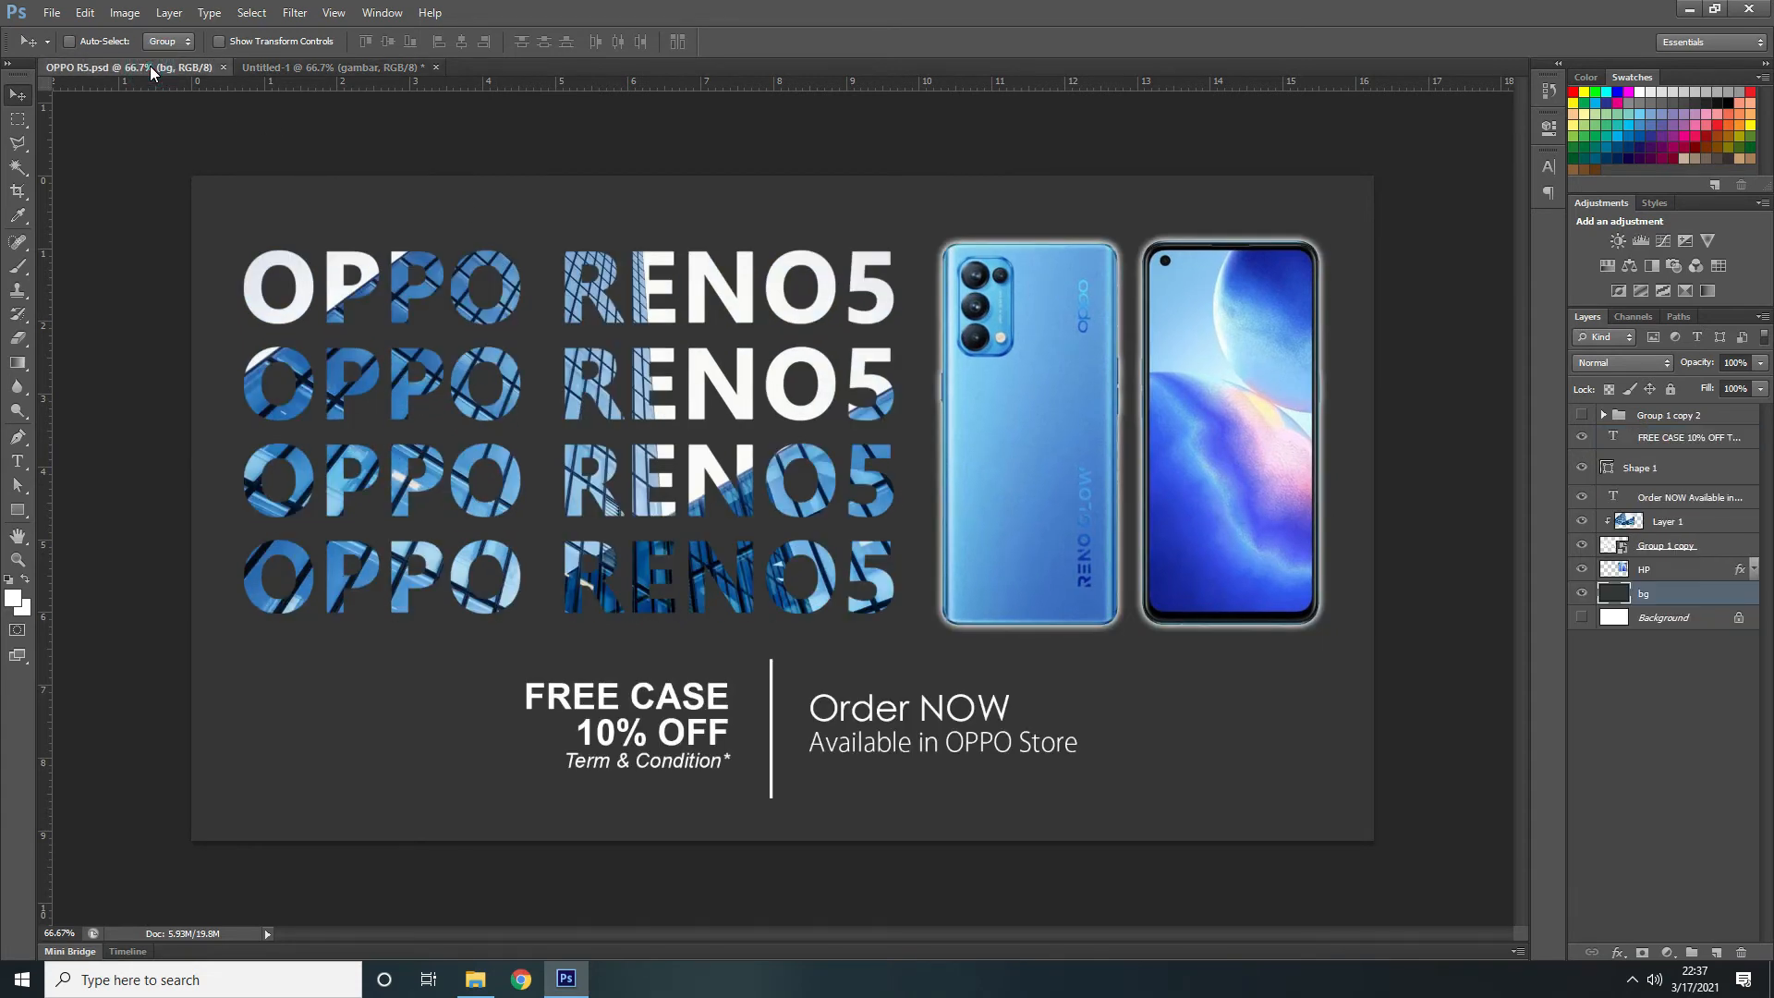
click(278, 67)
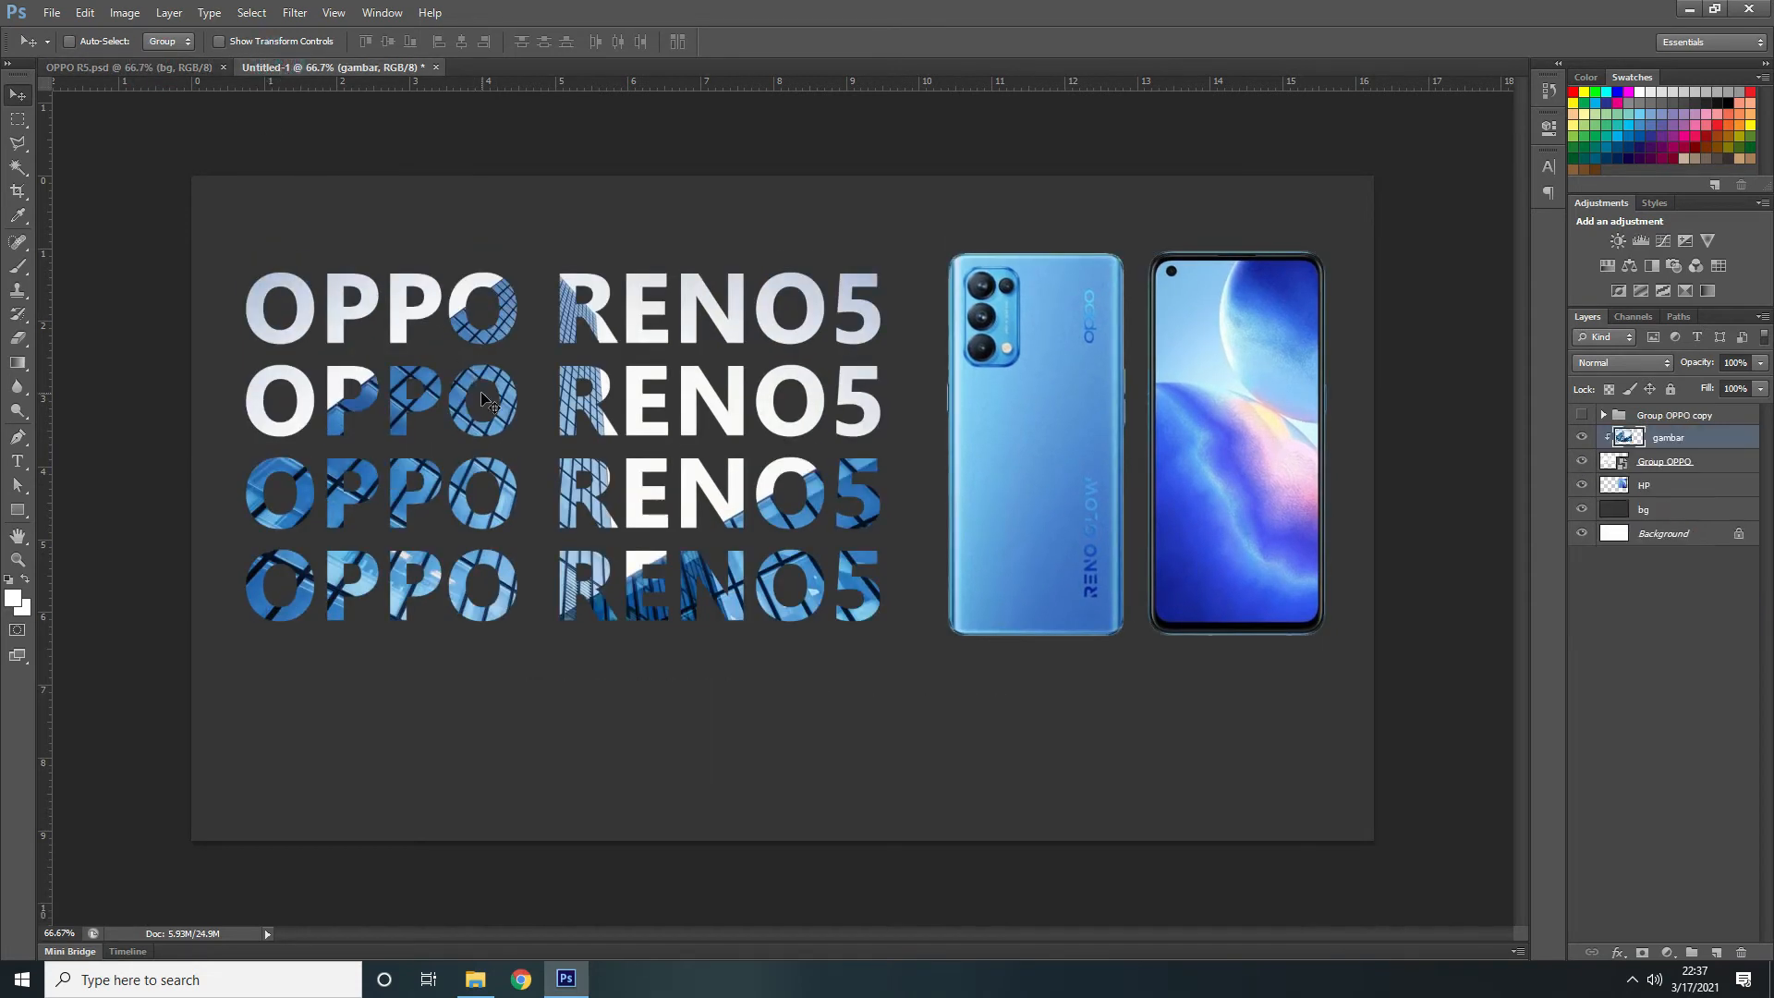
drag(507, 416, 480, 379)
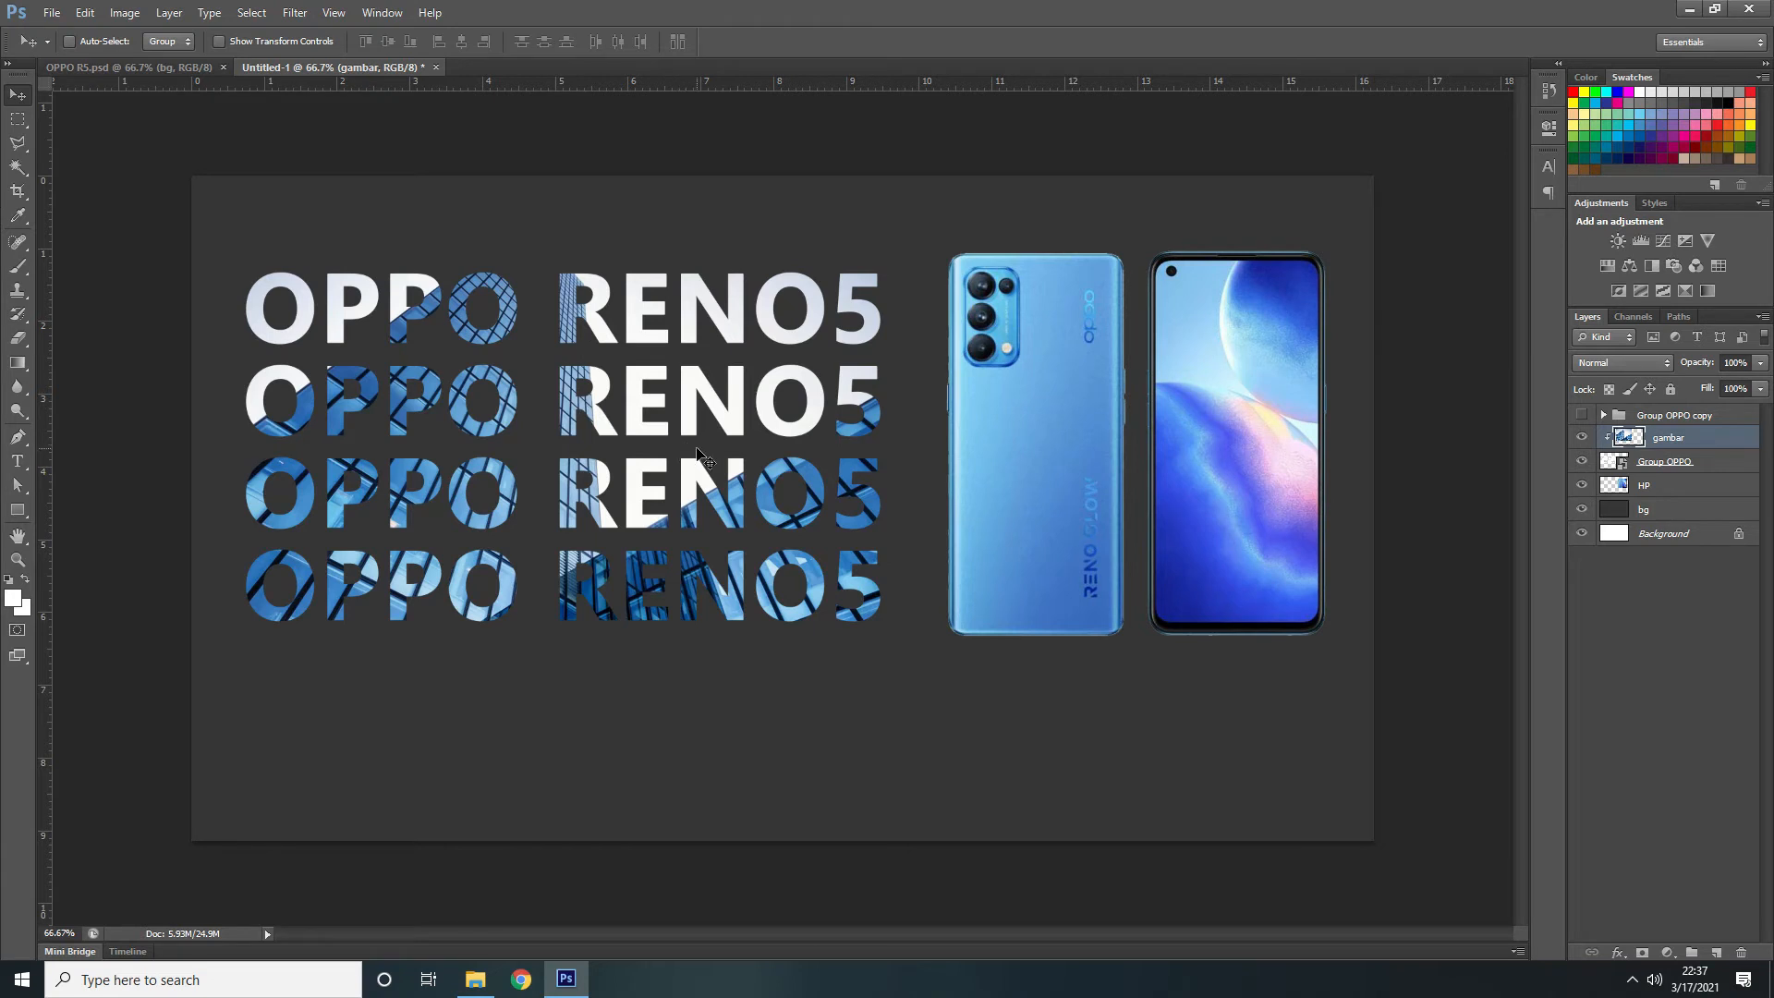
click(1702, 470)
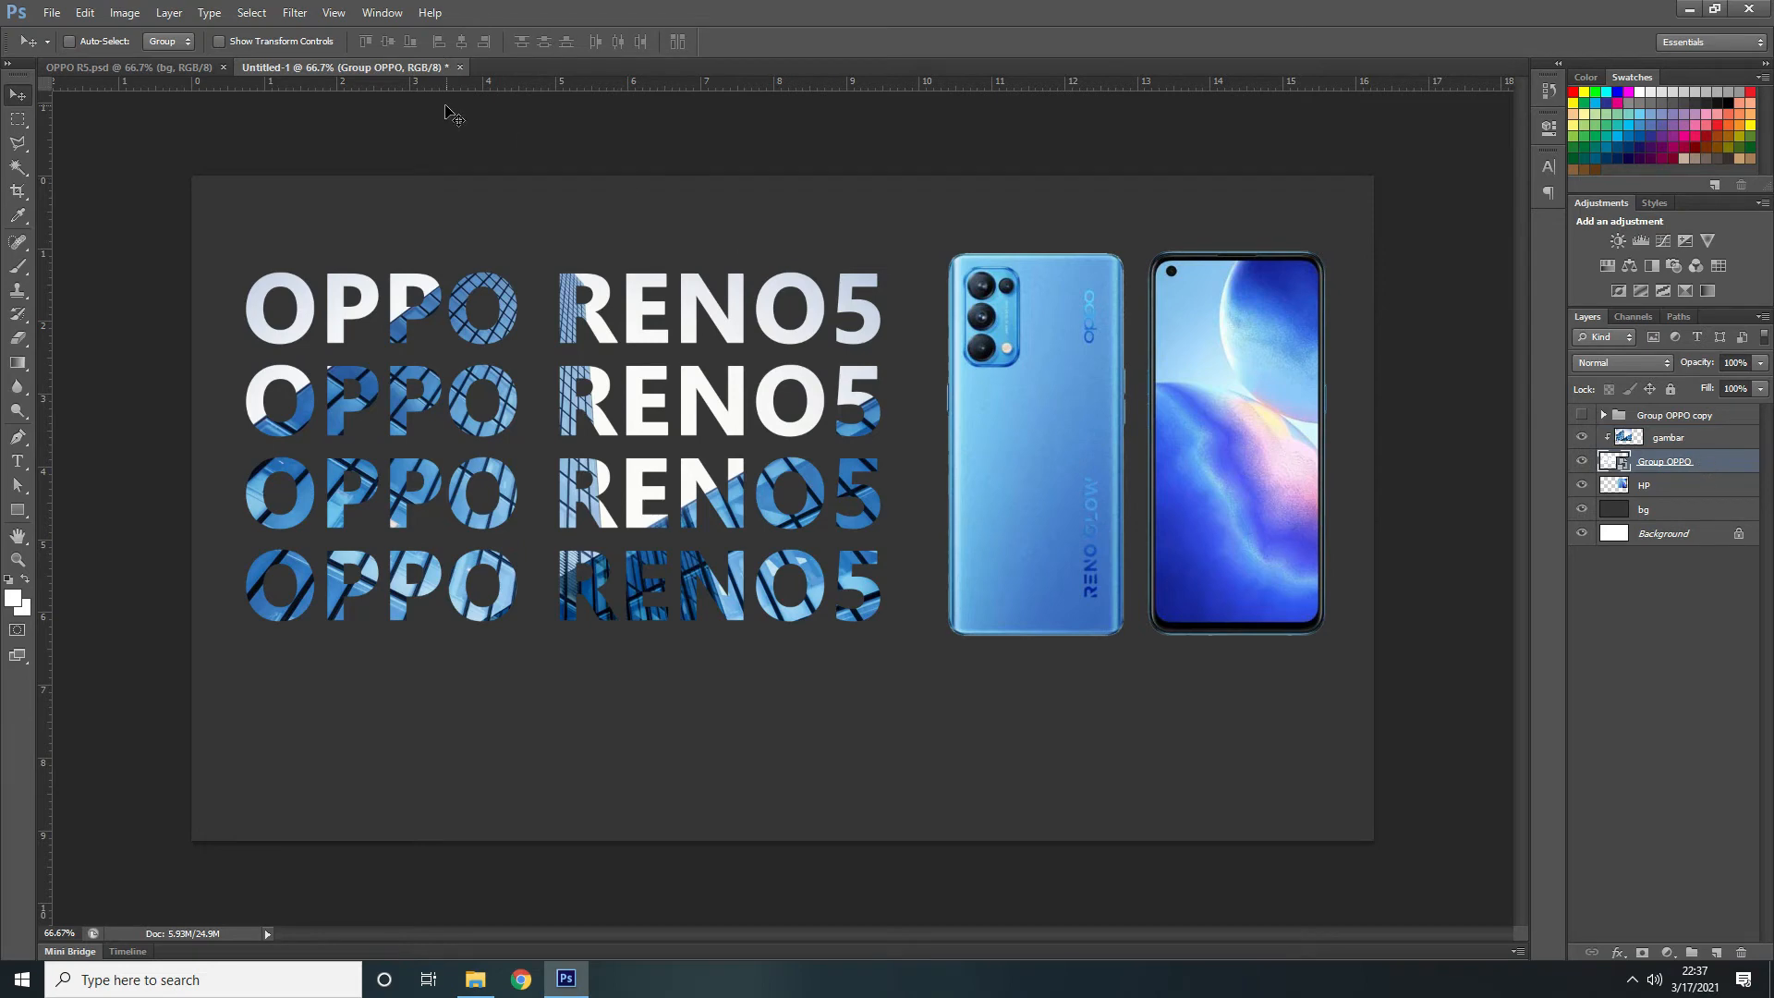
Try moving the Group OPPO layer alone and together with gambar, undoing each move and leaving Group OPPO selected
mouse_move(647, 319)
mouse_down()
mouse_move(647, 286)
mouse_move(652, 334)
mouse_up()
key(ctrl+z)
click(1689, 443)
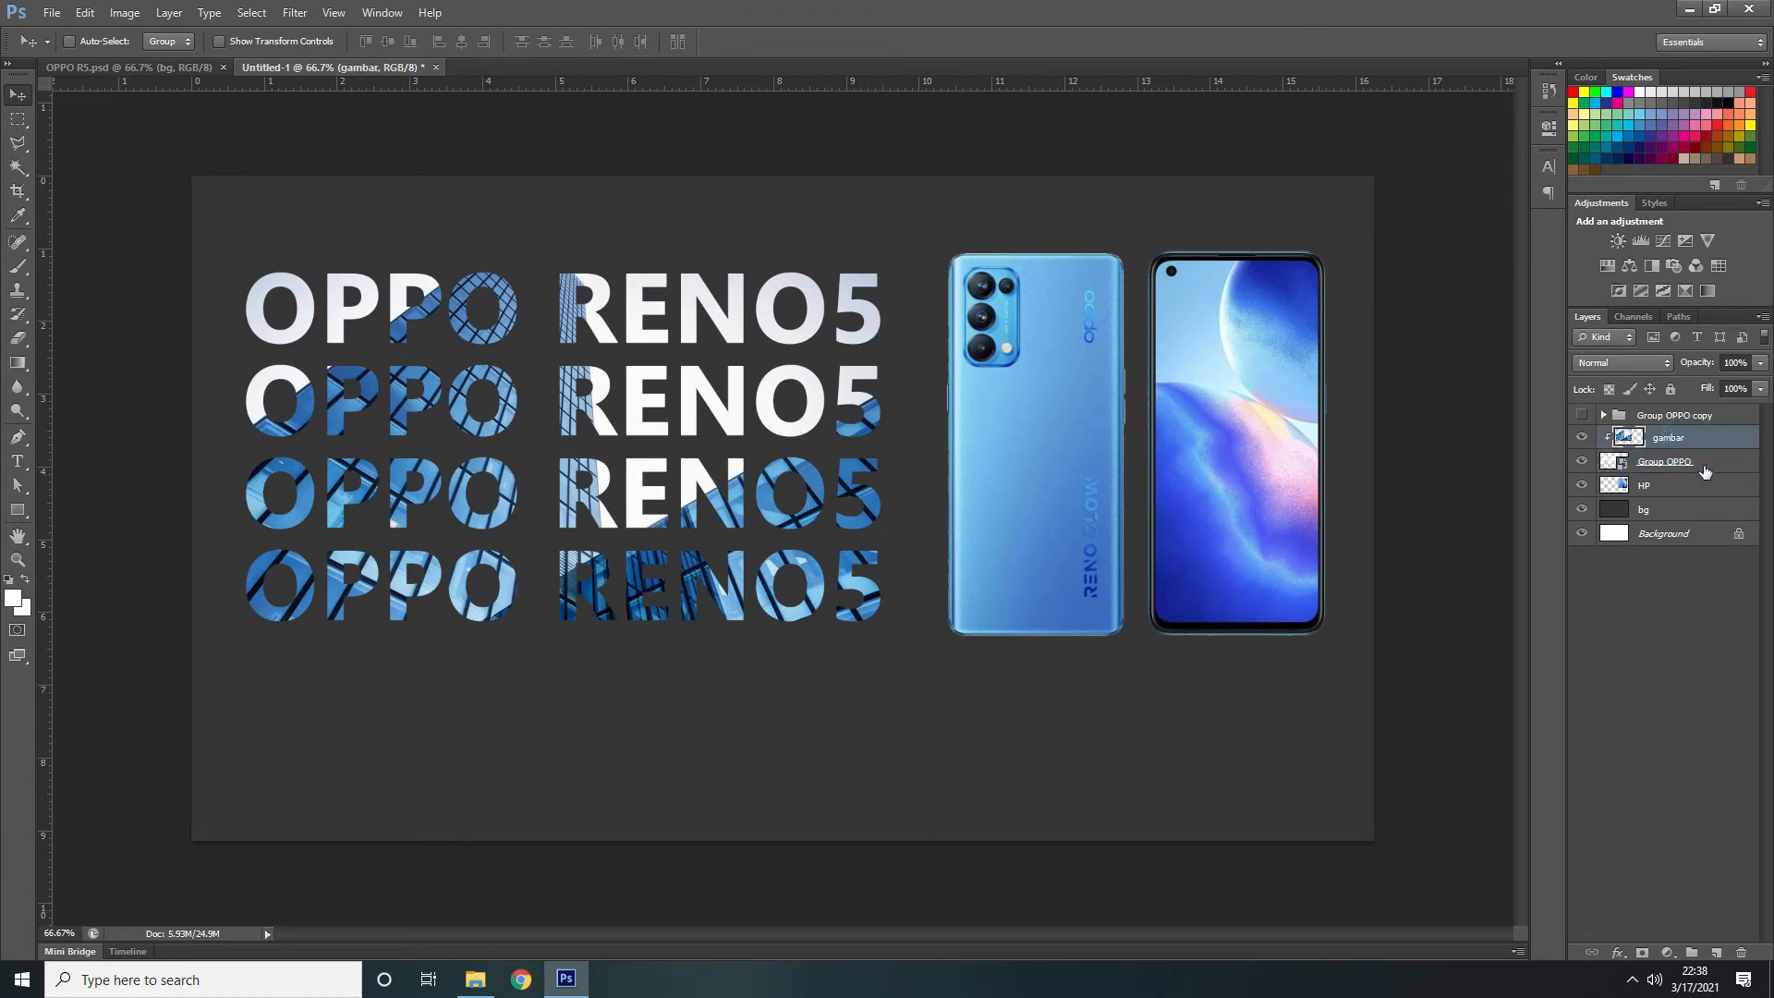
shift+click(1708, 467)
mouse_move(843, 422)
mouse_down()
mouse_move(818, 387)
mouse_move(864, 375)
mouse_move(849, 395)
mouse_up()
key(ctrl+z)
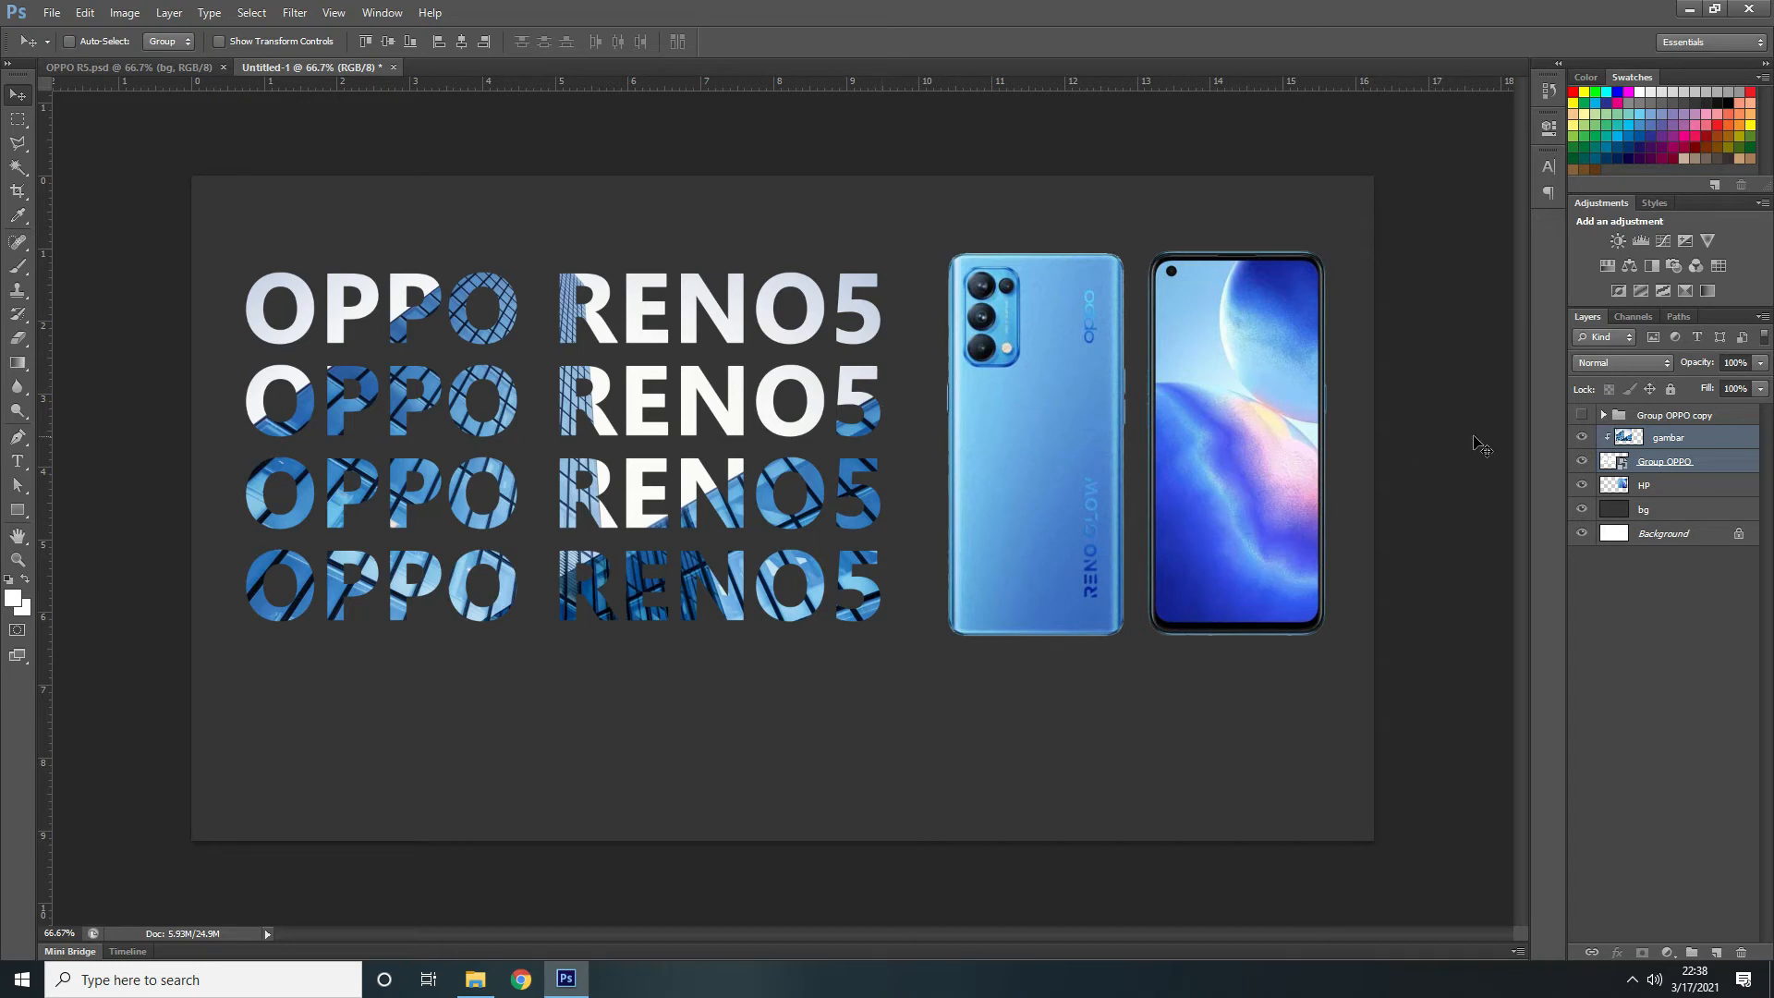
click(1716, 469)
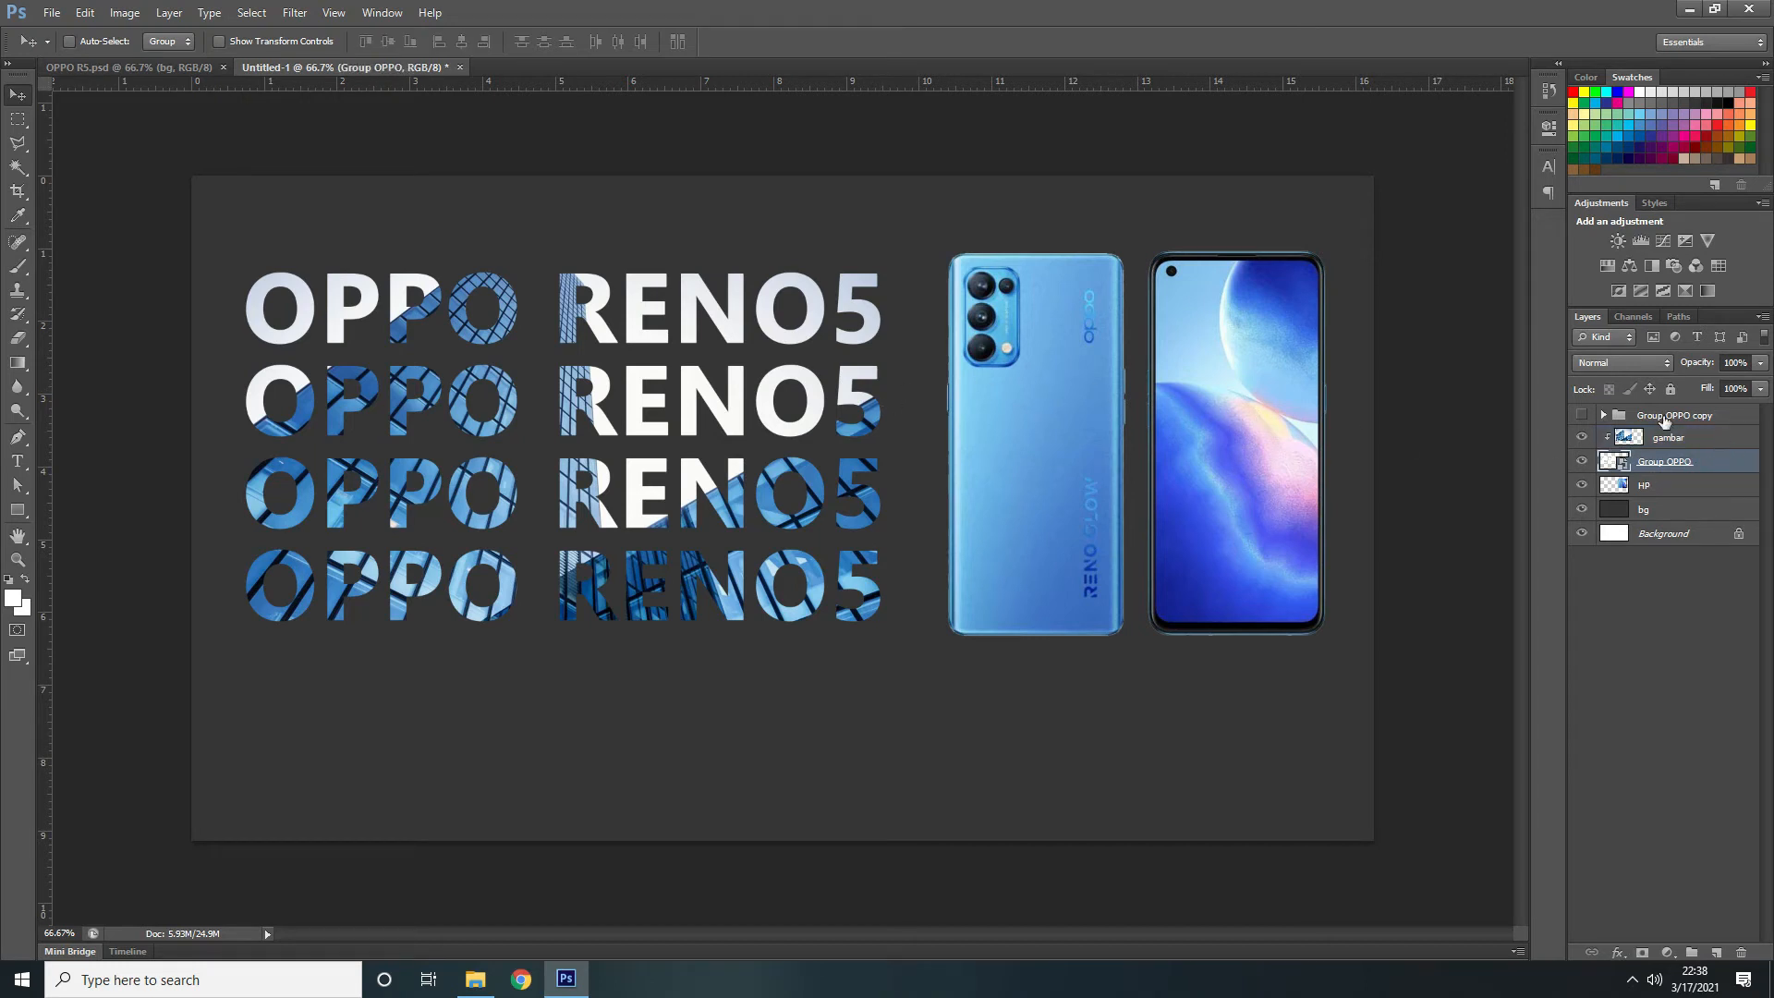
click(183, 15)
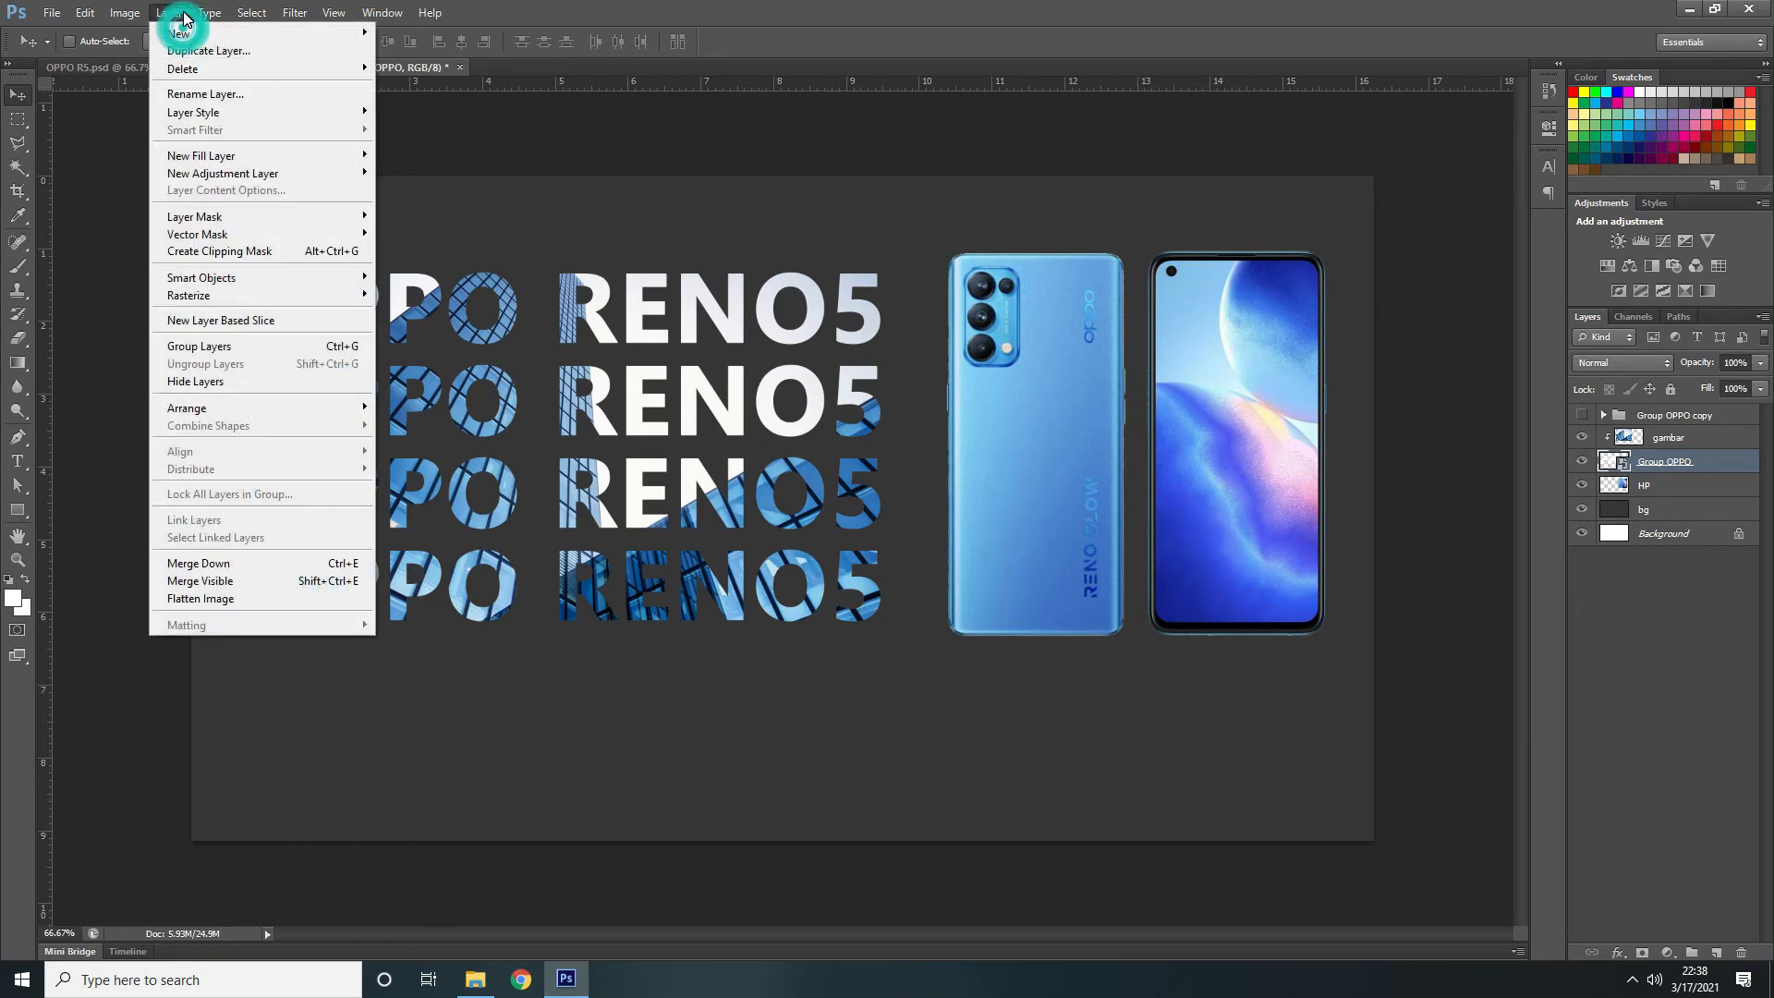
click(183, 14)
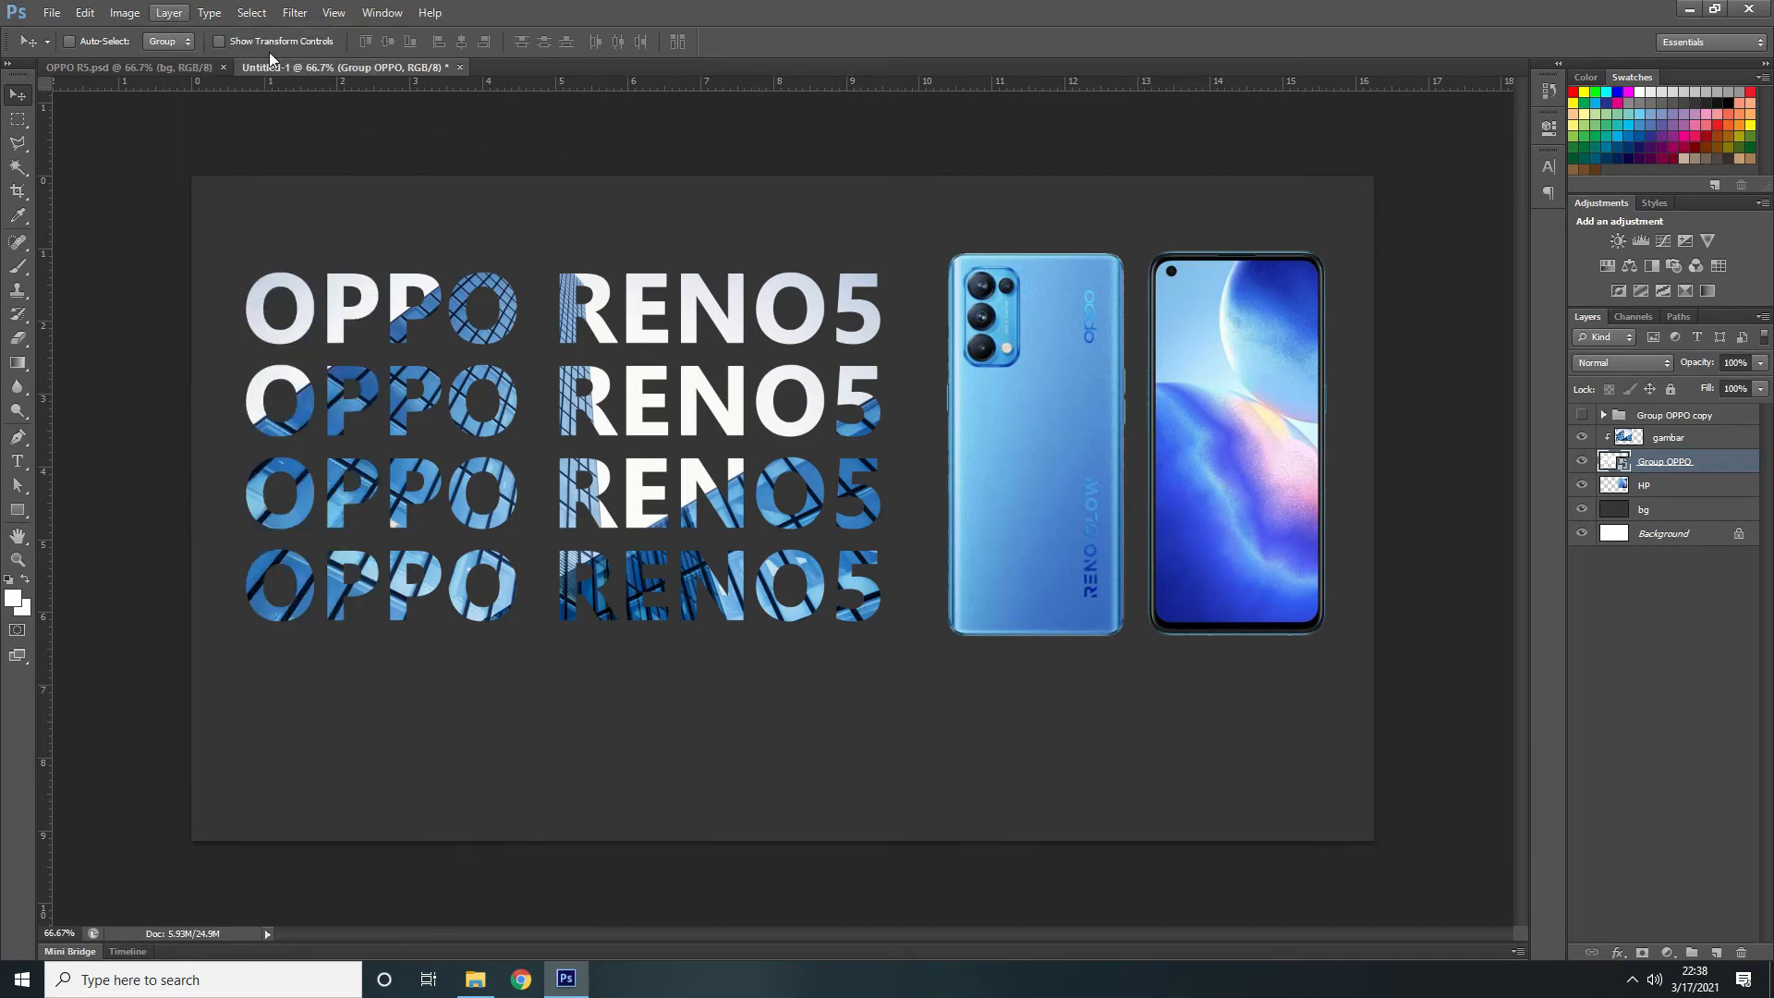
Select the gambar layer and nudge the building picture upward inside the OPPO RENO5 letters
click(1711, 440)
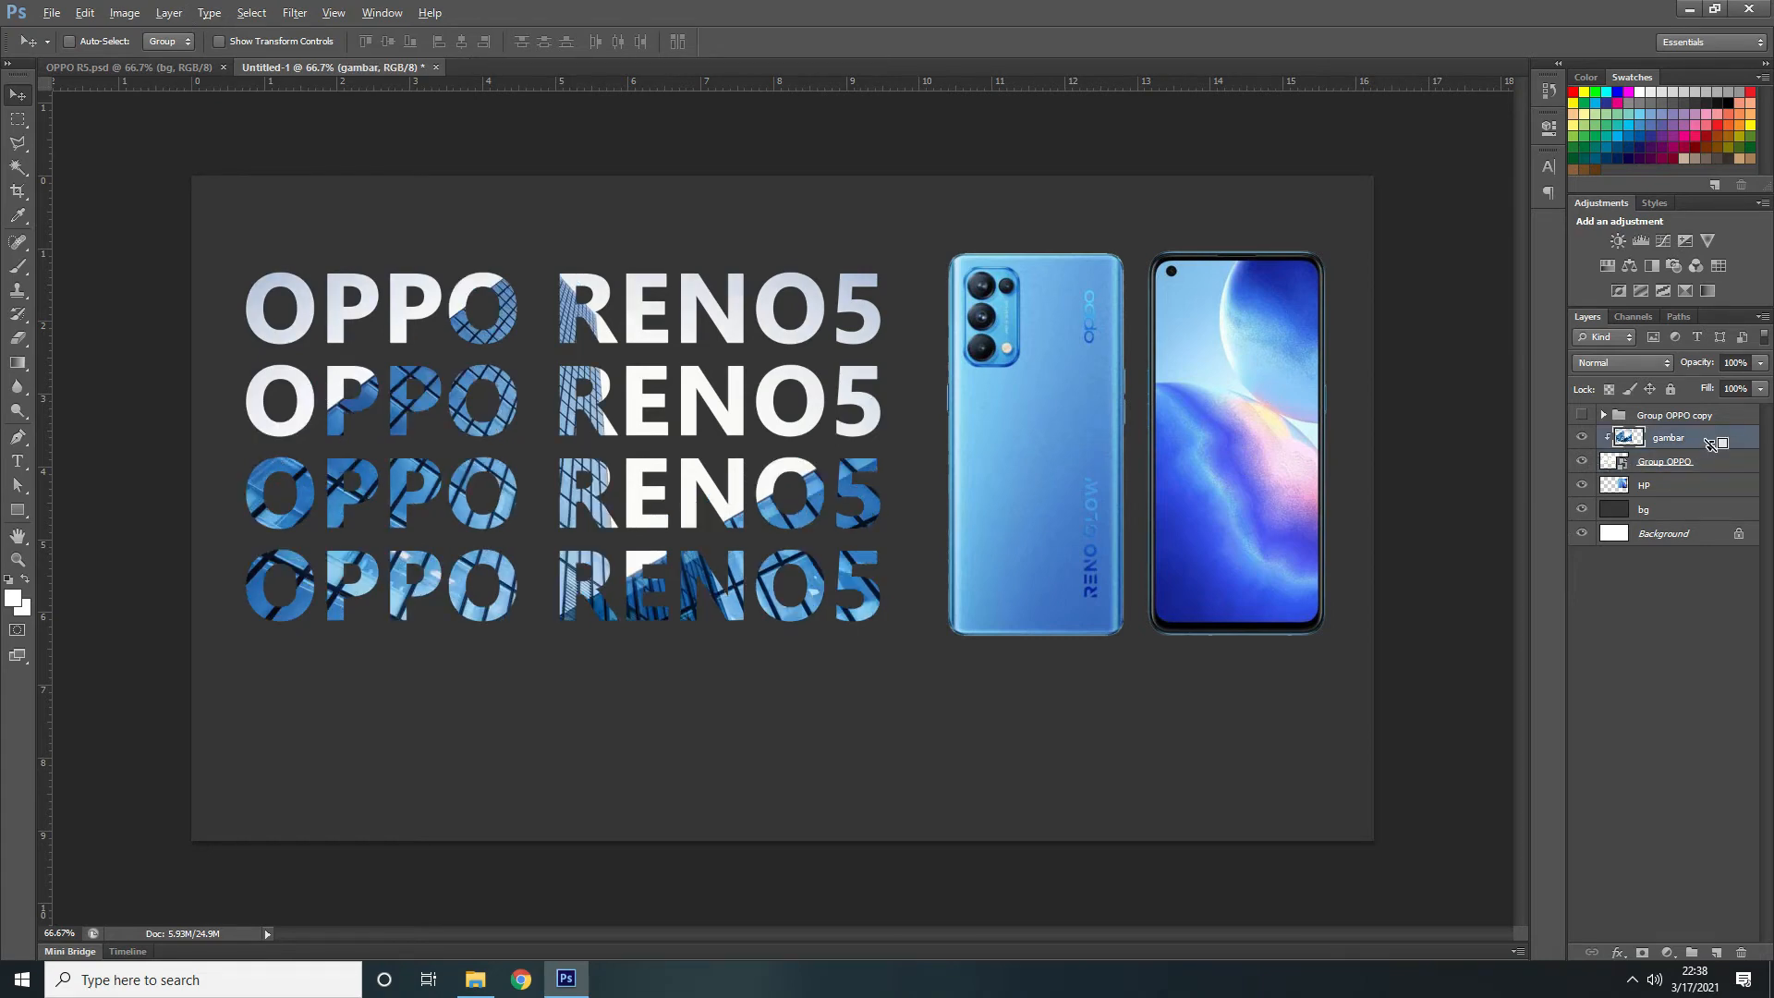
key(shift+Up)
key(shift+Up)
key(shift+Up)
key(shift+Up)
Repeatedly release gambar's clipping mask and clip the layer to Group OPPO again
alt+click(1711, 442)
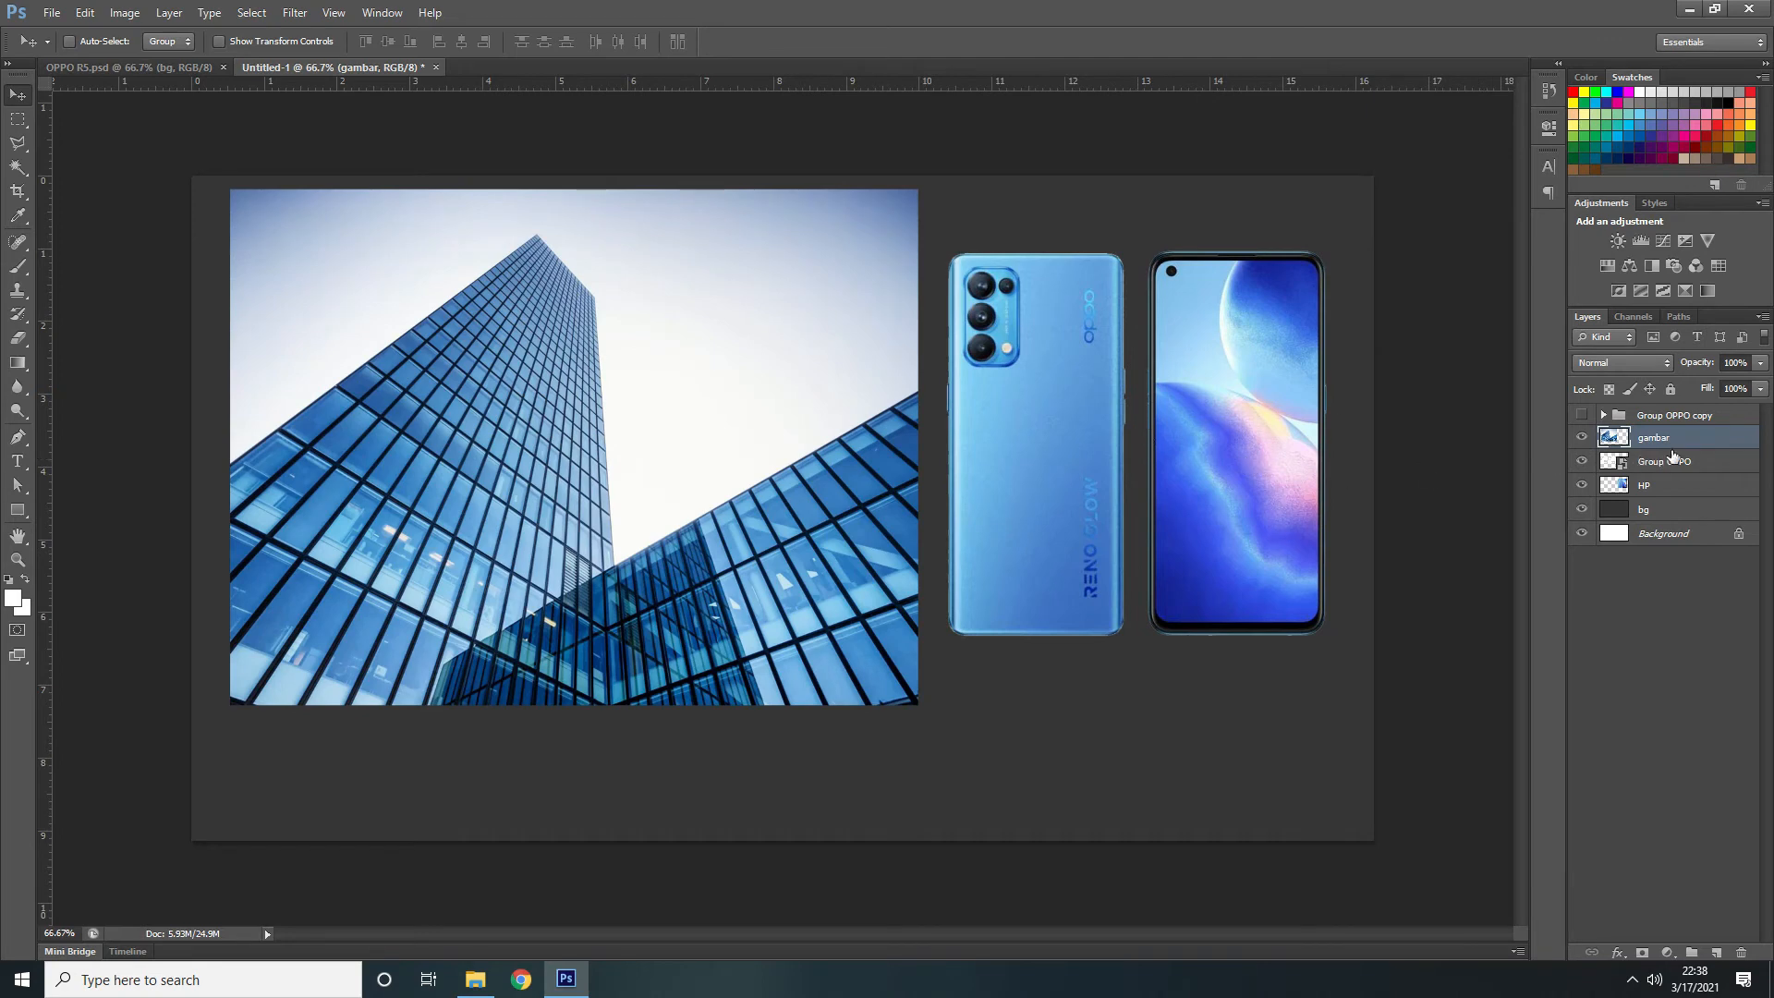
click(169, 13)
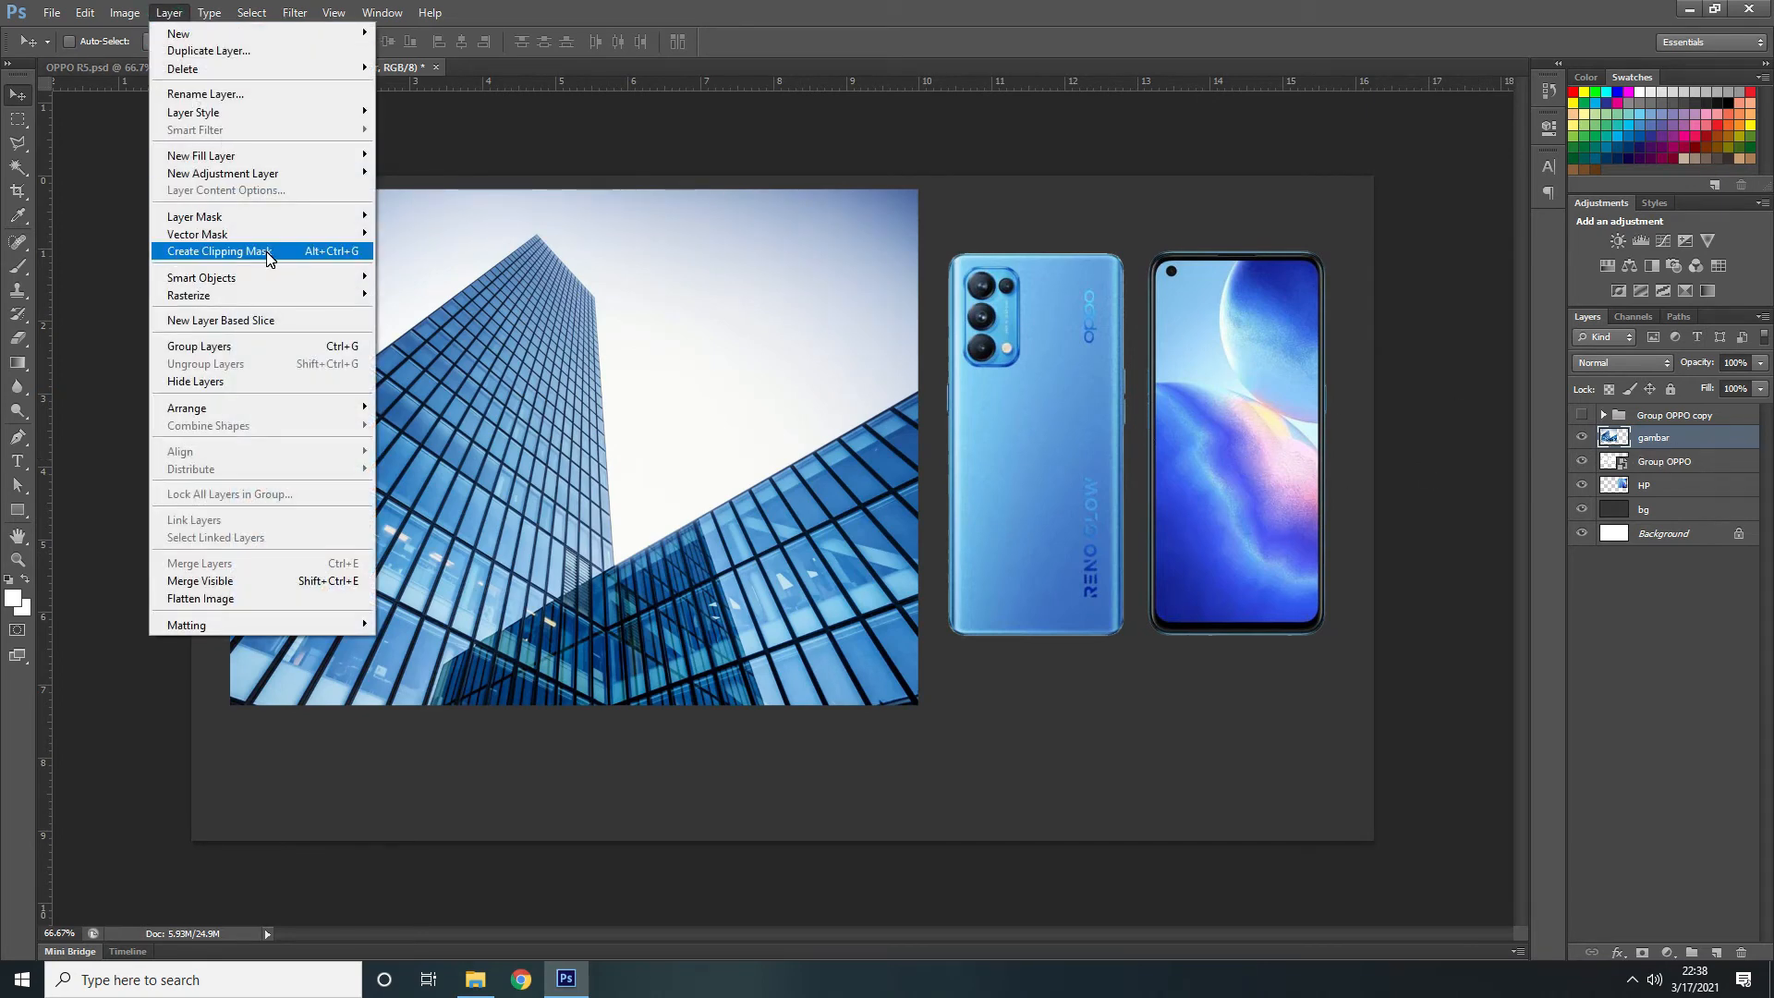
click(169, 13)
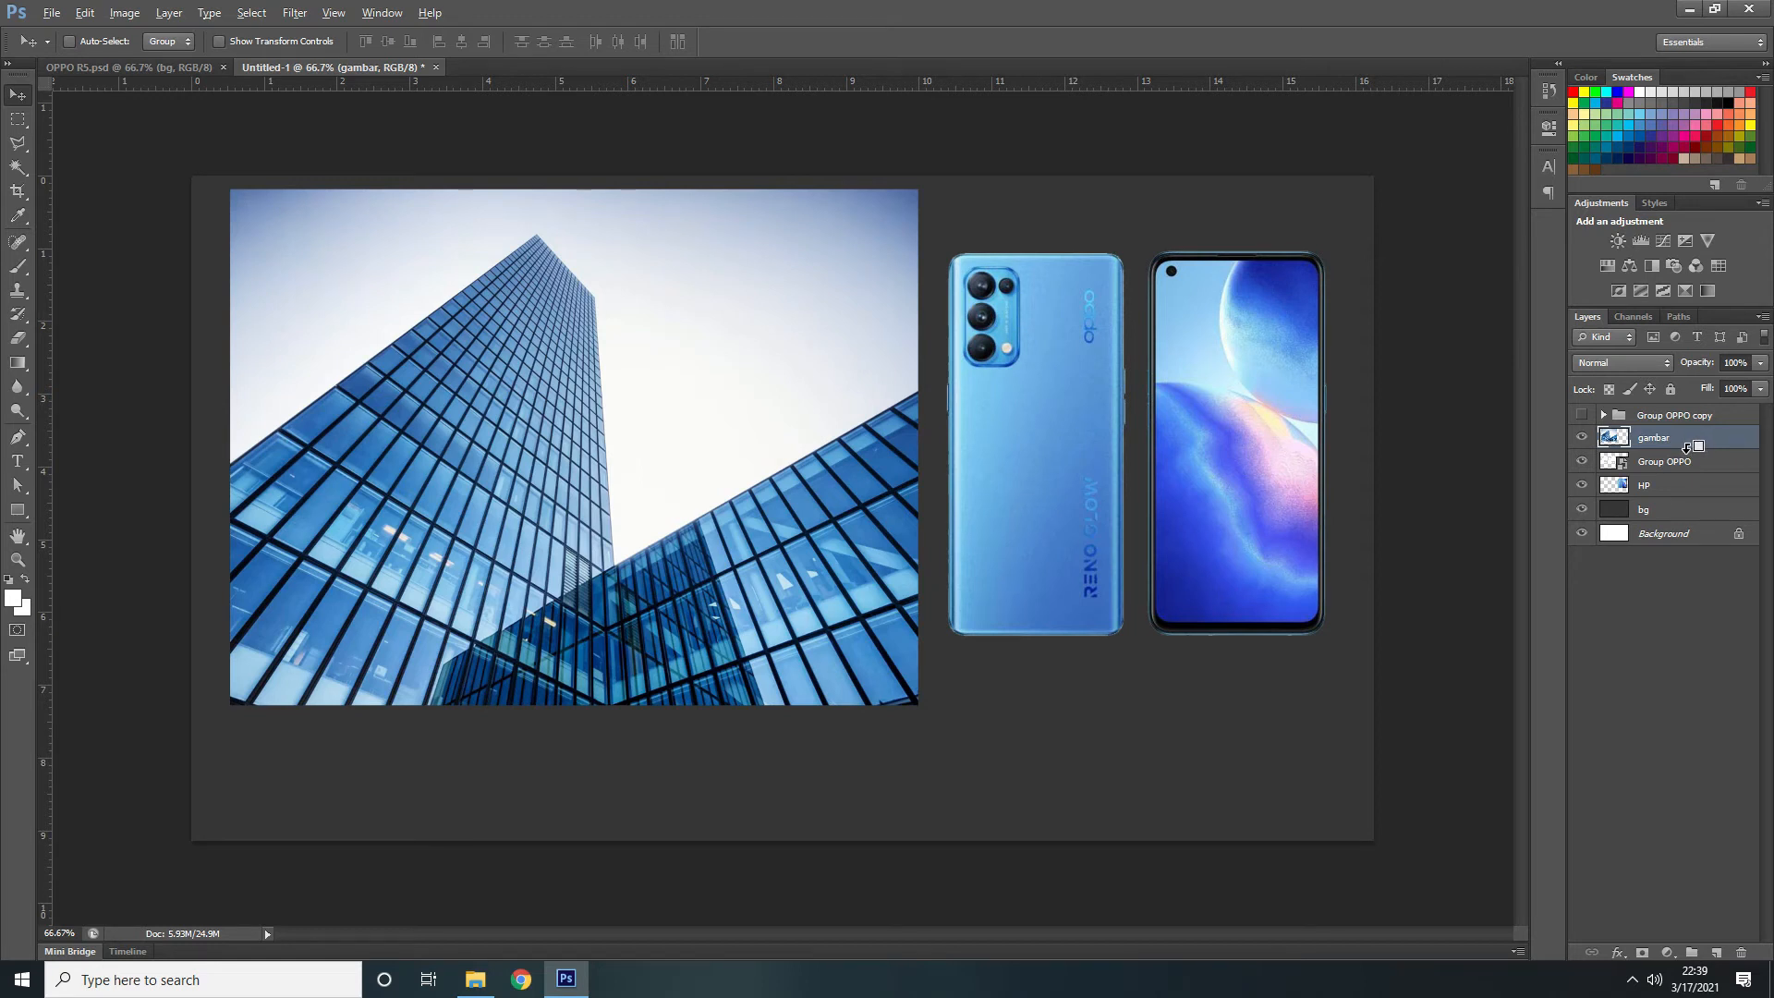
alt+click(1686, 448)
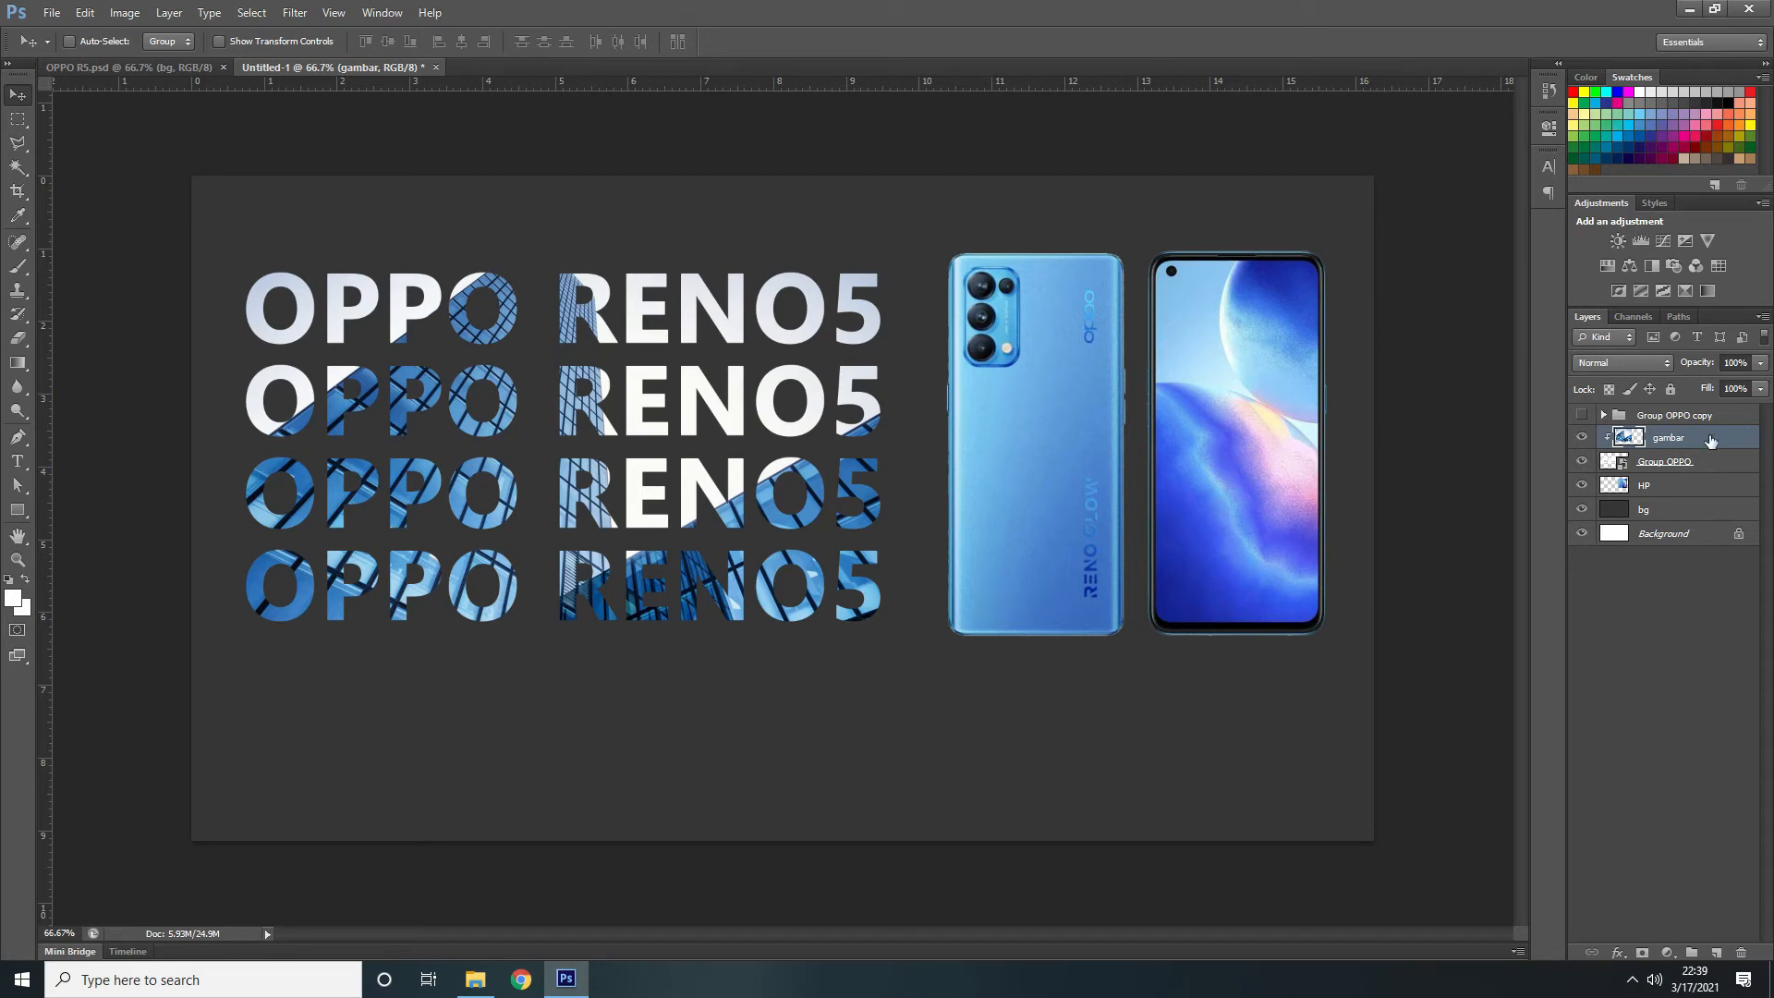
click(169, 13)
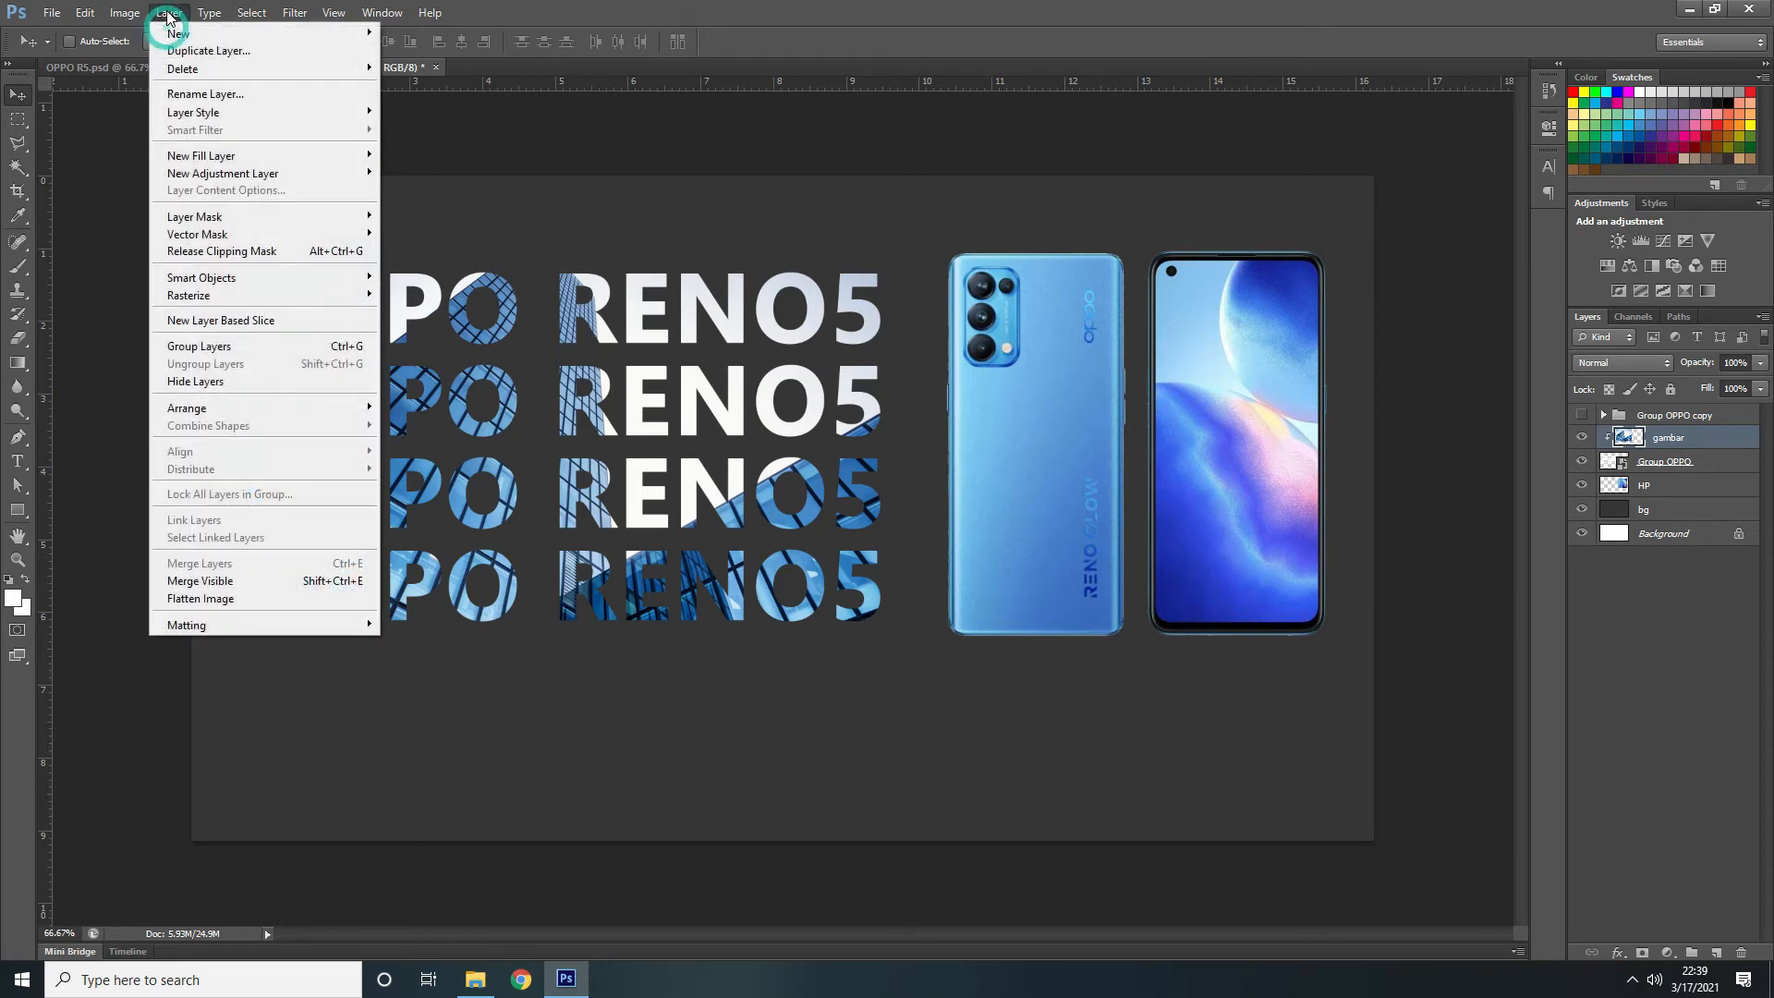
click(294, 261)
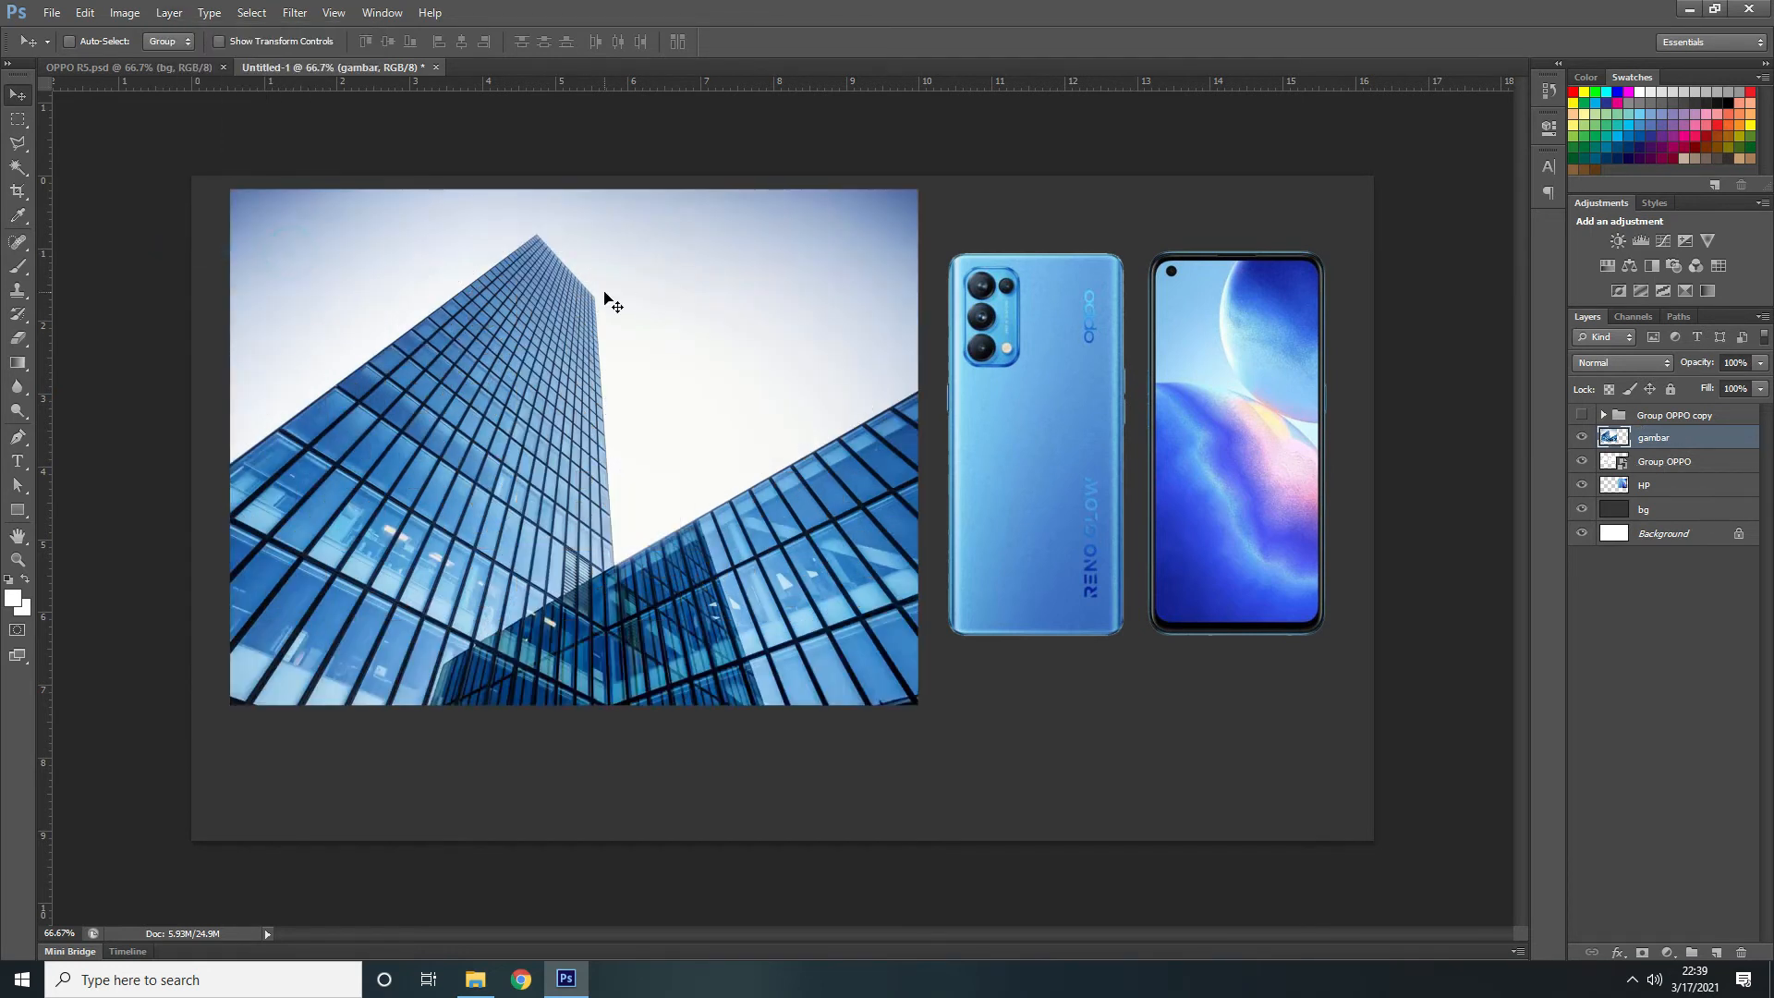
key(ctrl+alt+g)
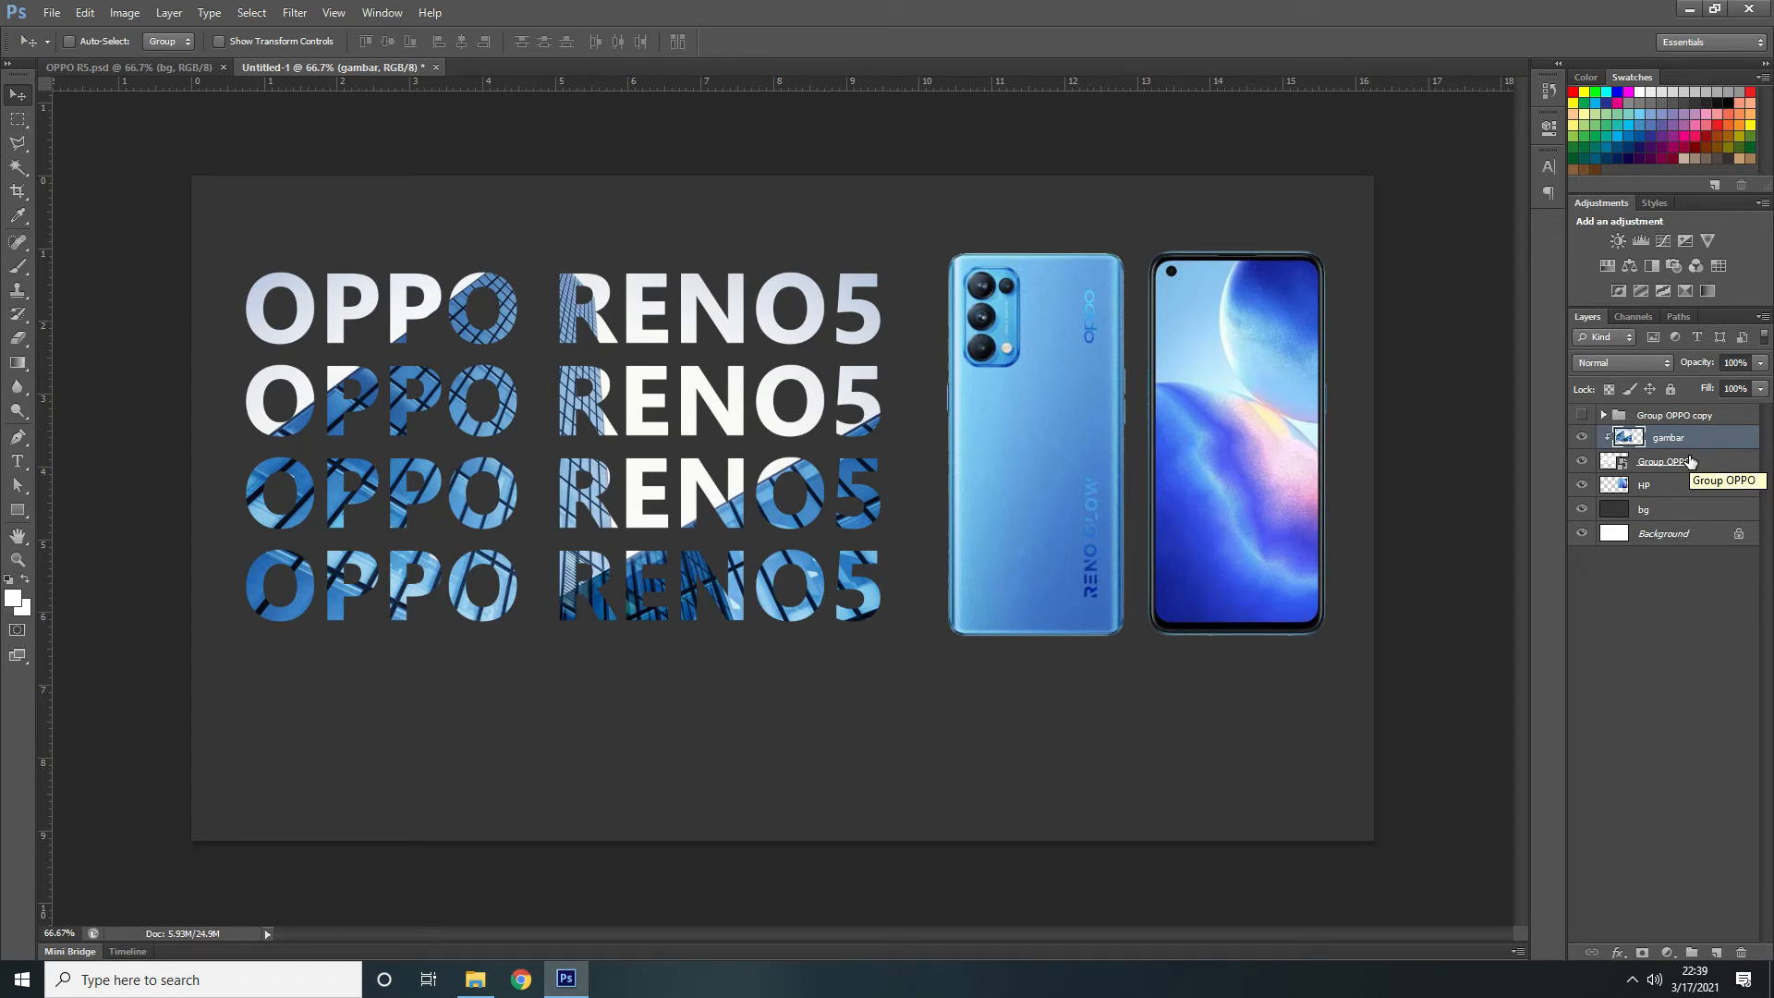
key(alt)
click(169, 13)
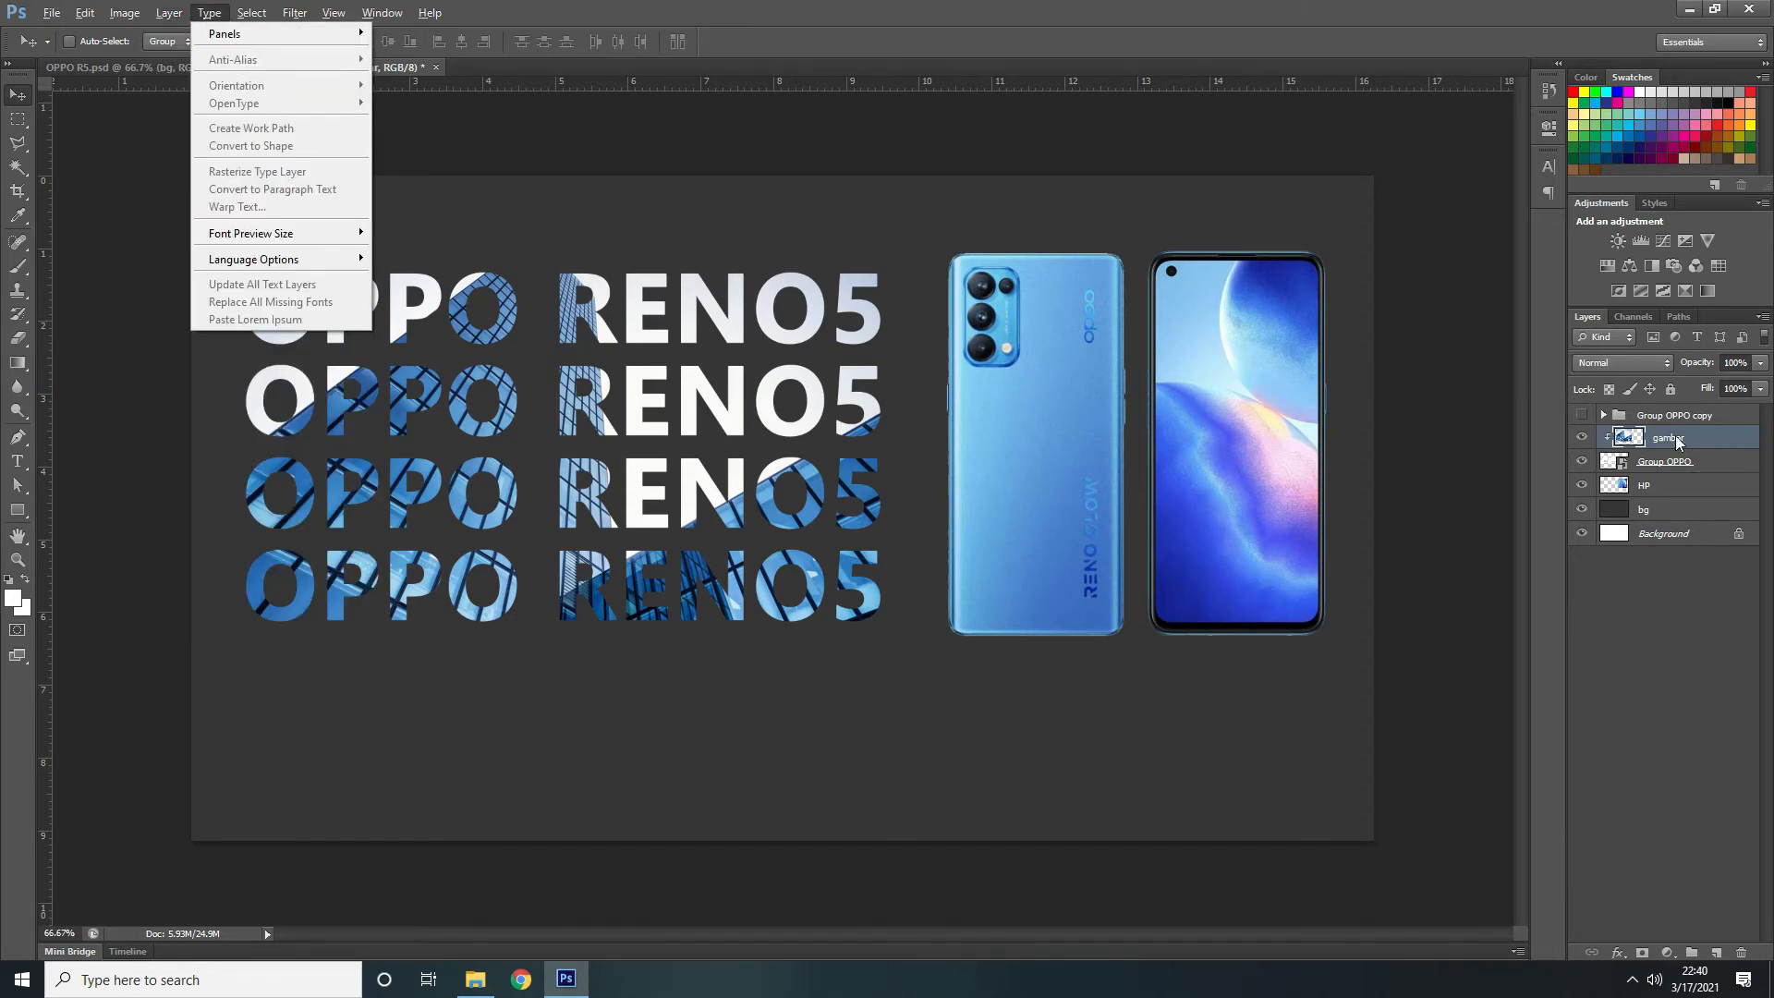
key(alt)
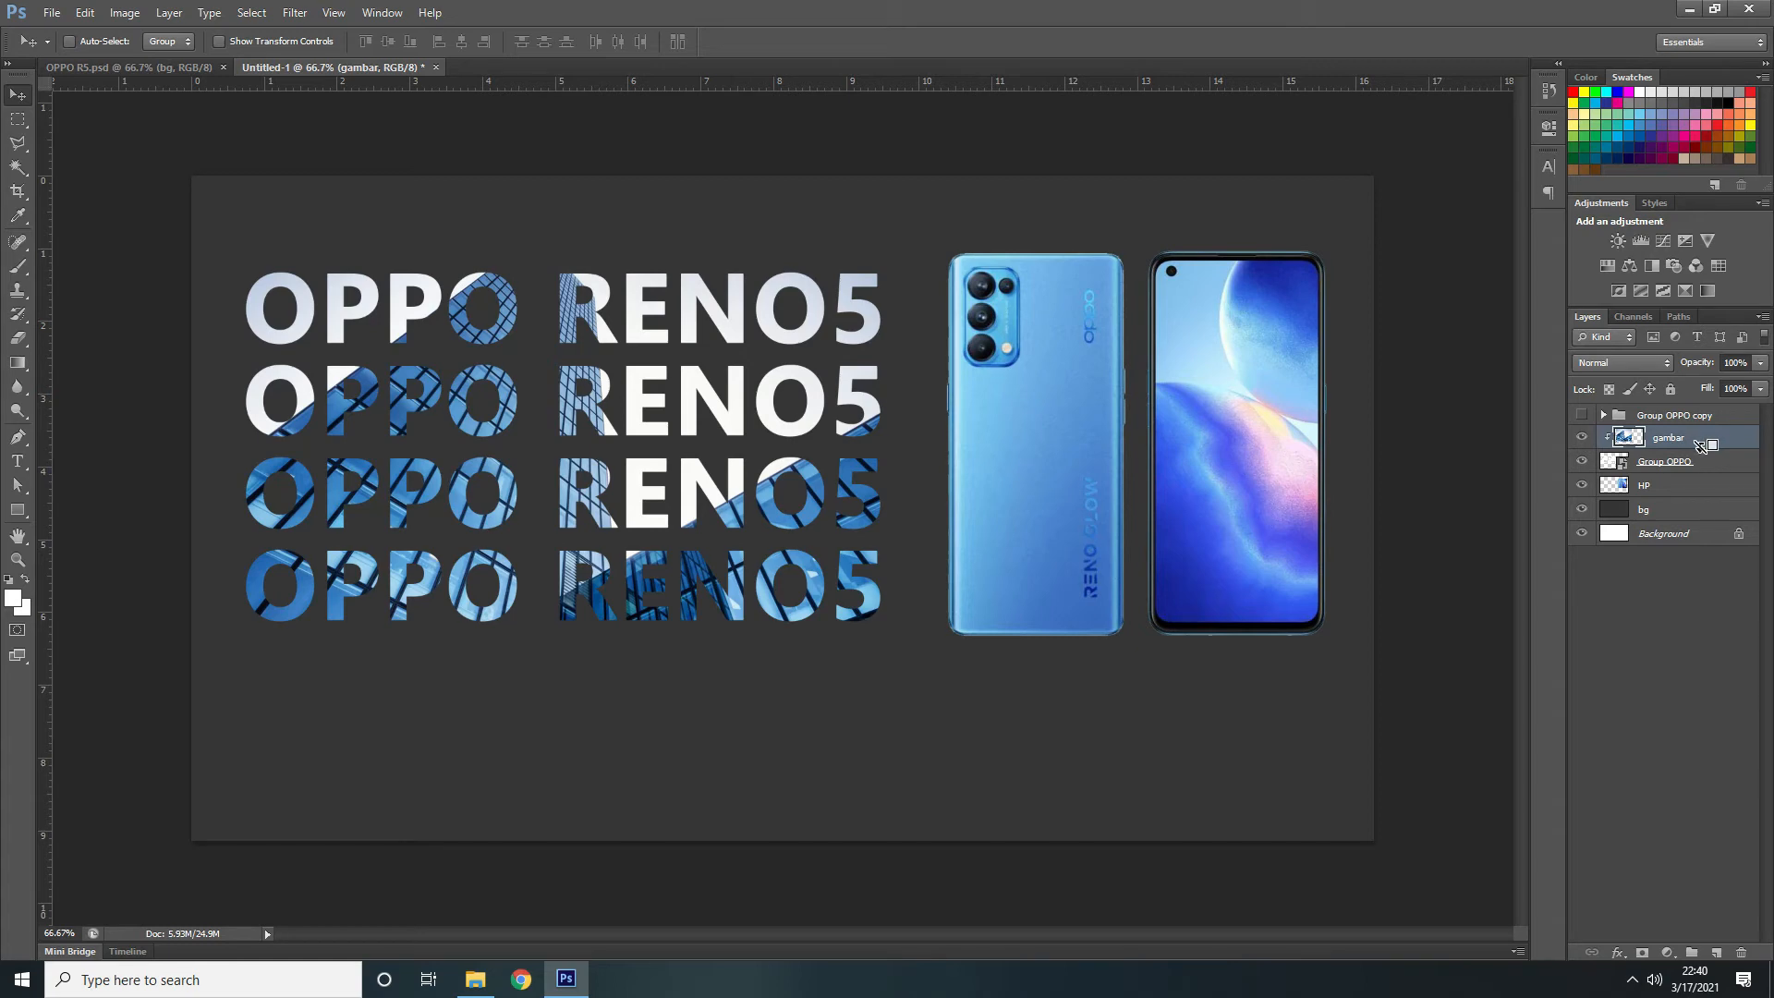
alt+click(1702, 447)
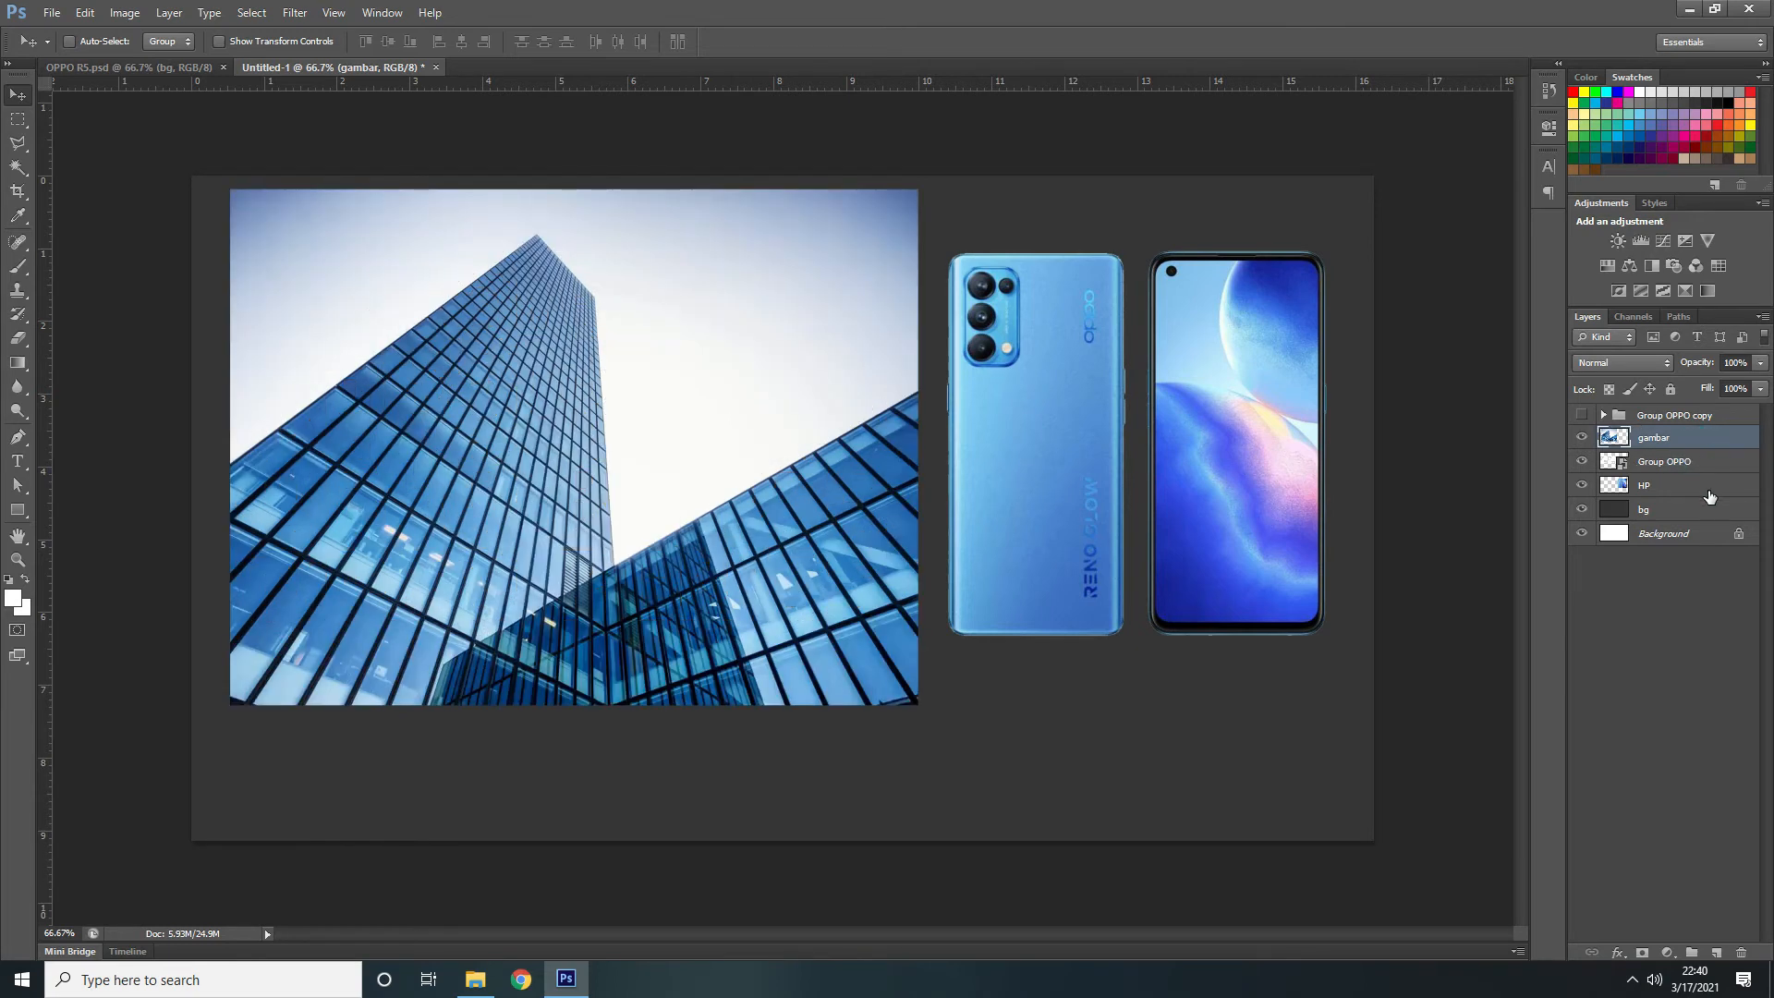
alt+click(1701, 446)
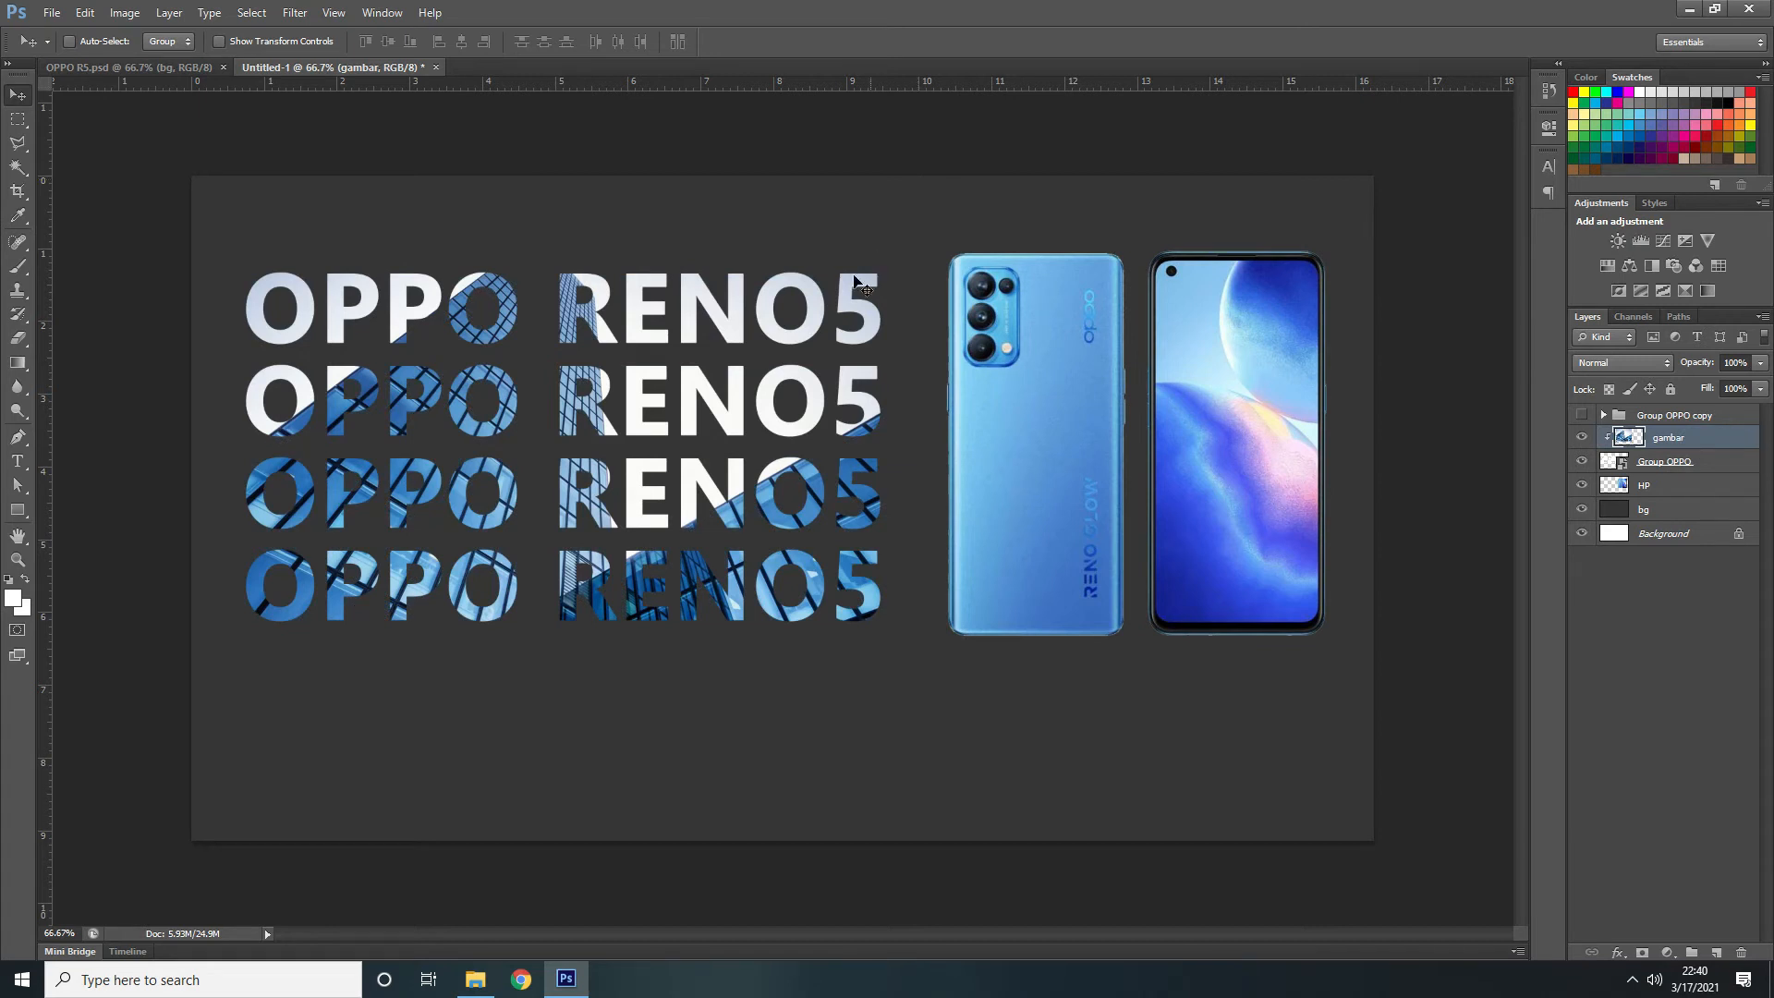
Move the building picture further up inside the letters, using OPPO R5.psd as reference, and check that file's lower text block
click(152, 67)
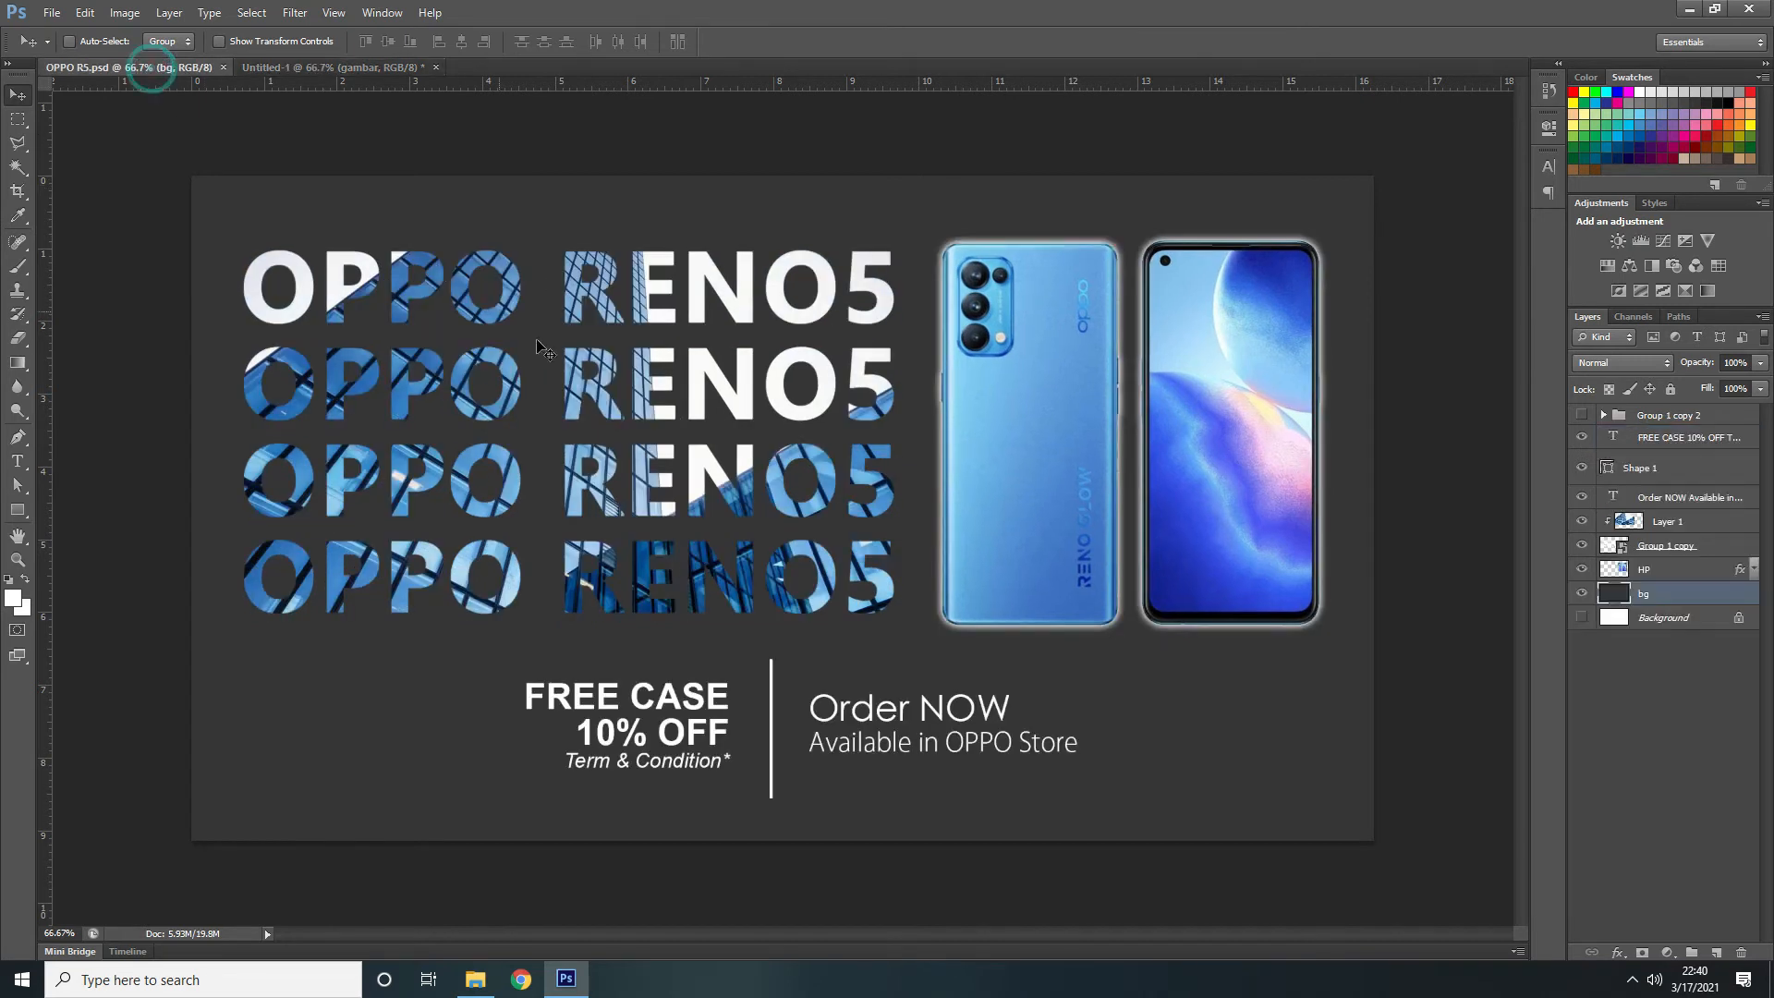
click(425, 68)
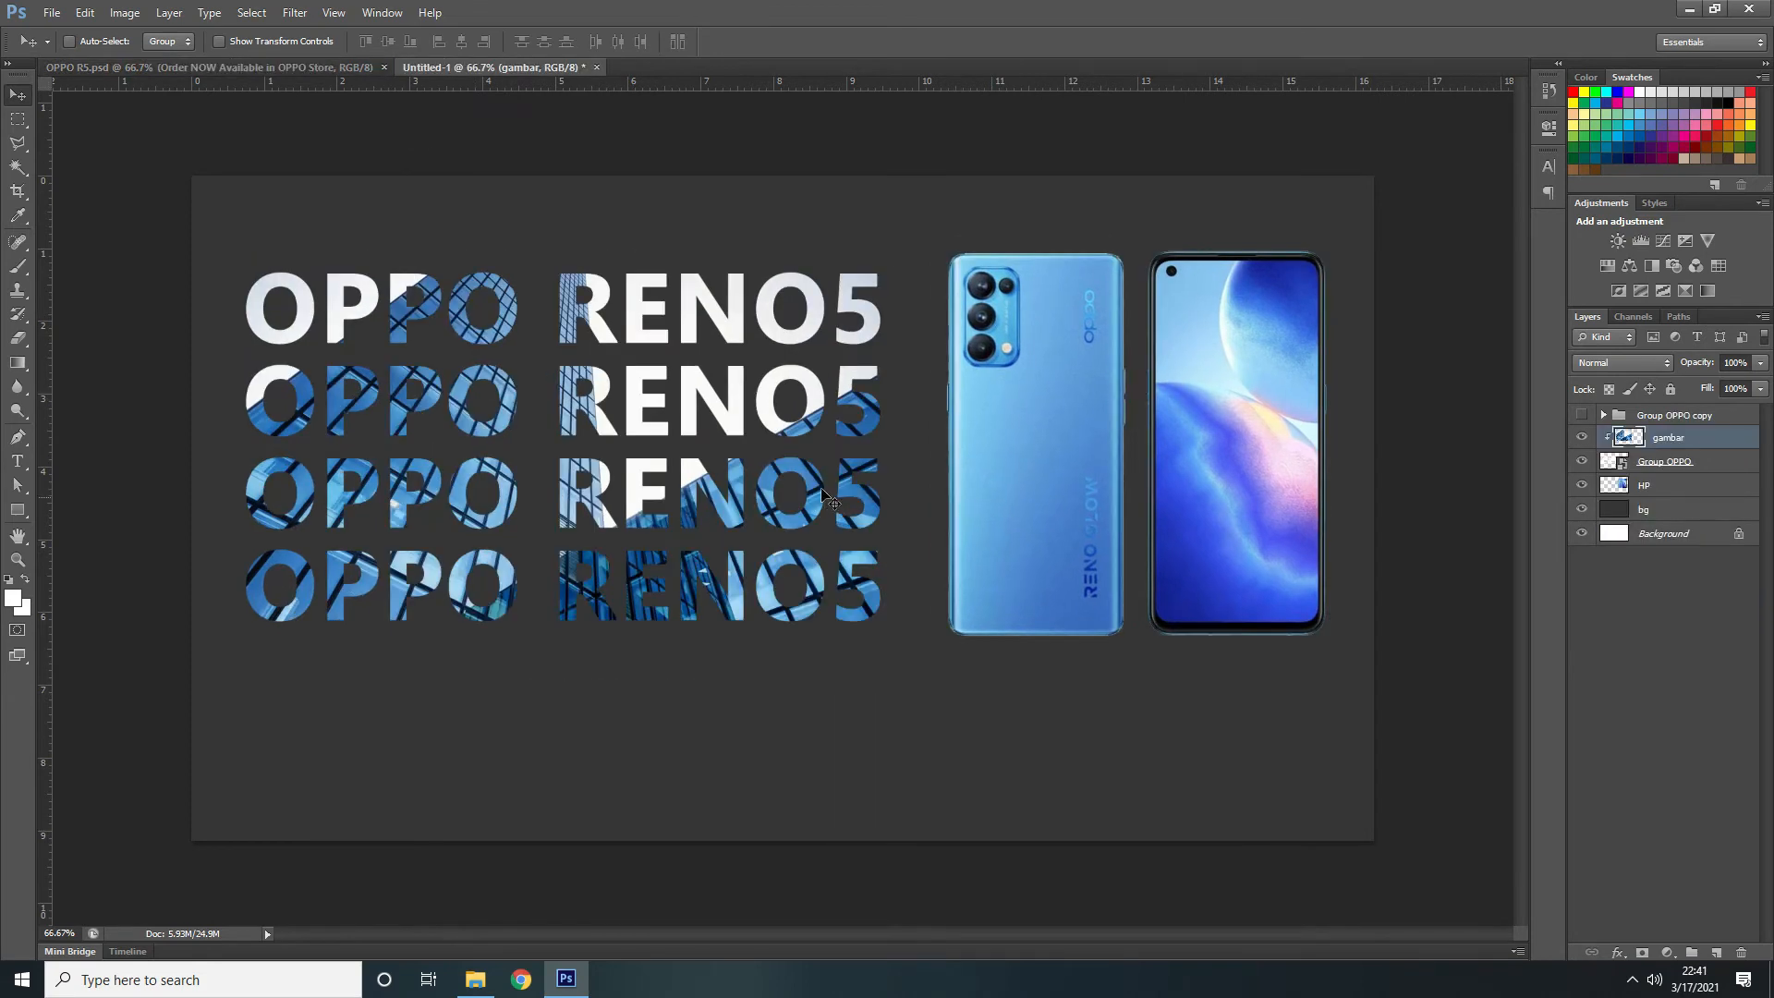
click(244, 66)
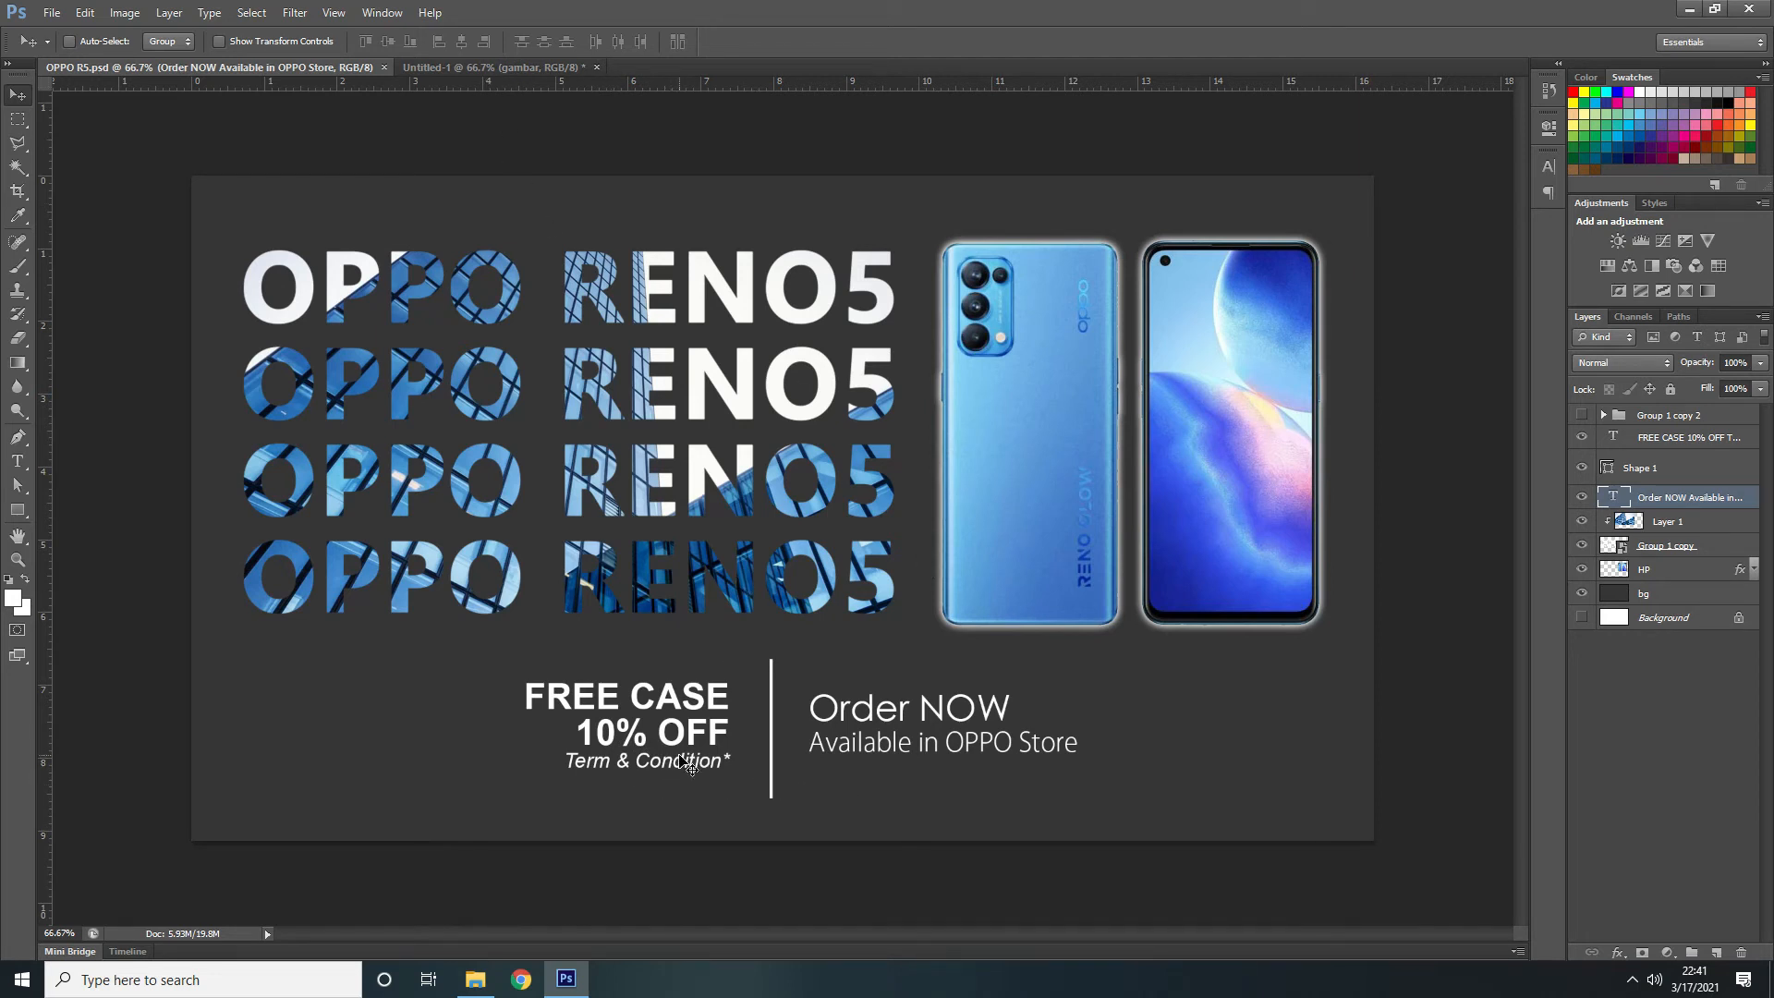
click(545, 62)
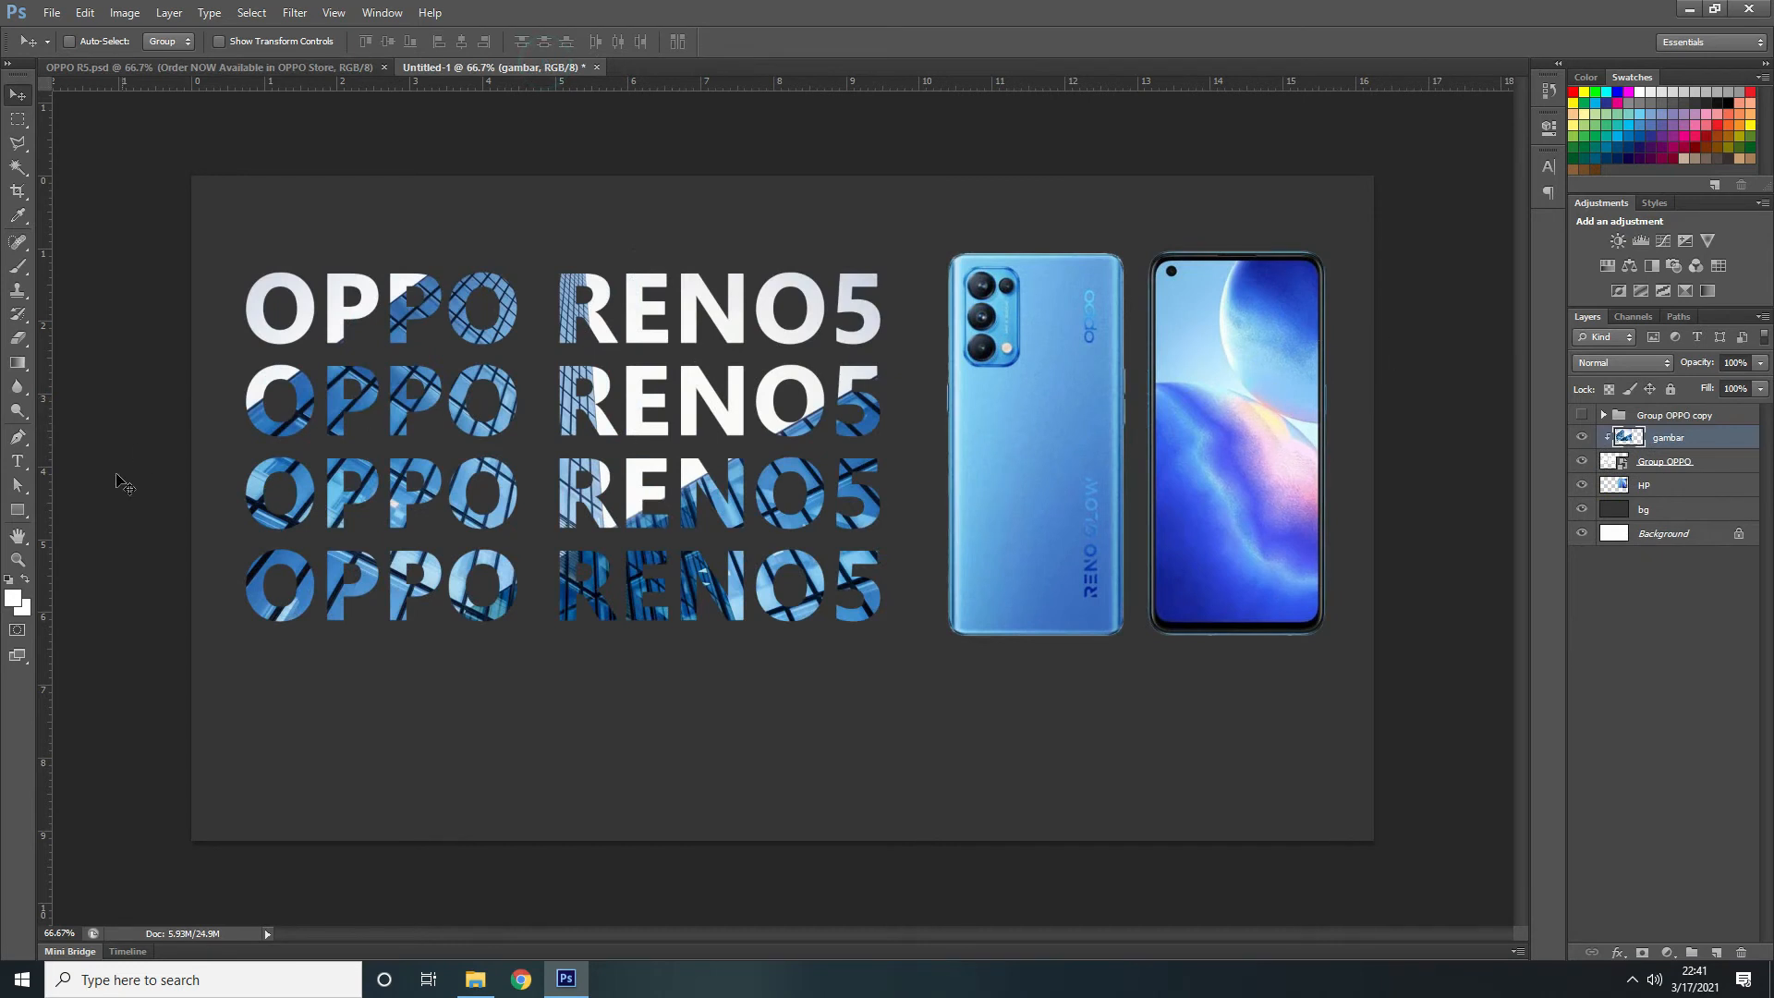
Set the Type tool to Arial Regular at 14 pt
click(17, 461)
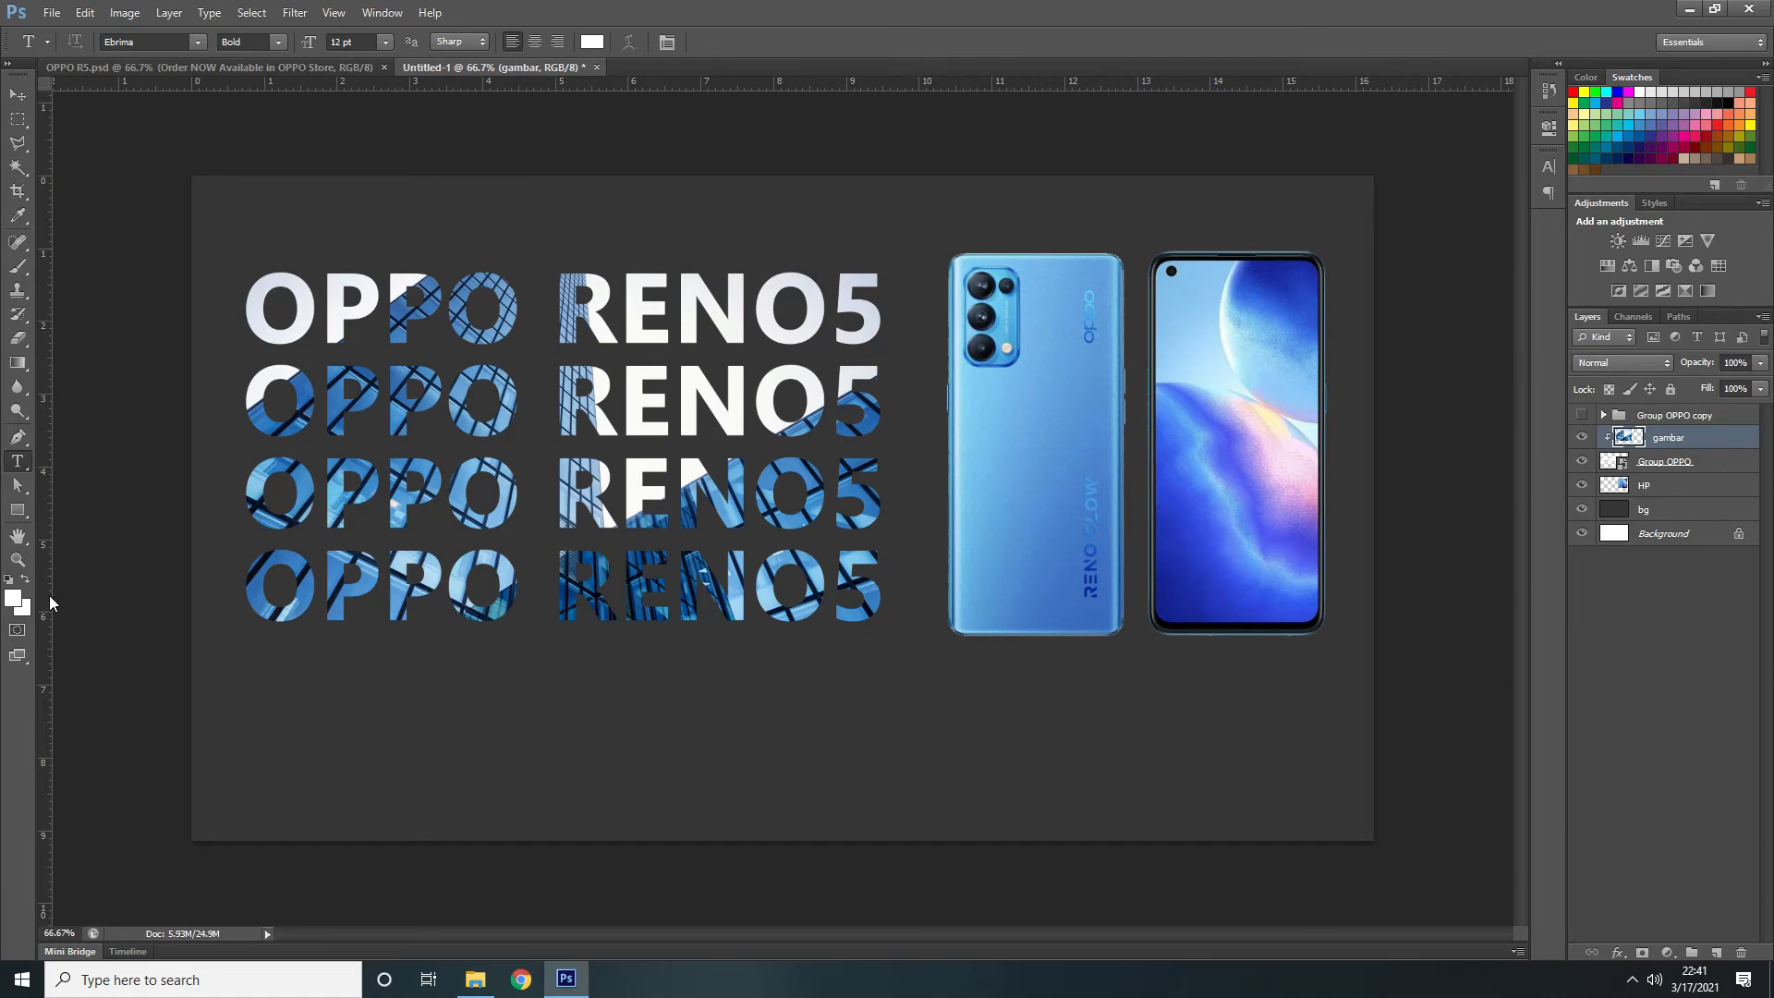
click(195, 41)
drag(403, 316, 400, 109)
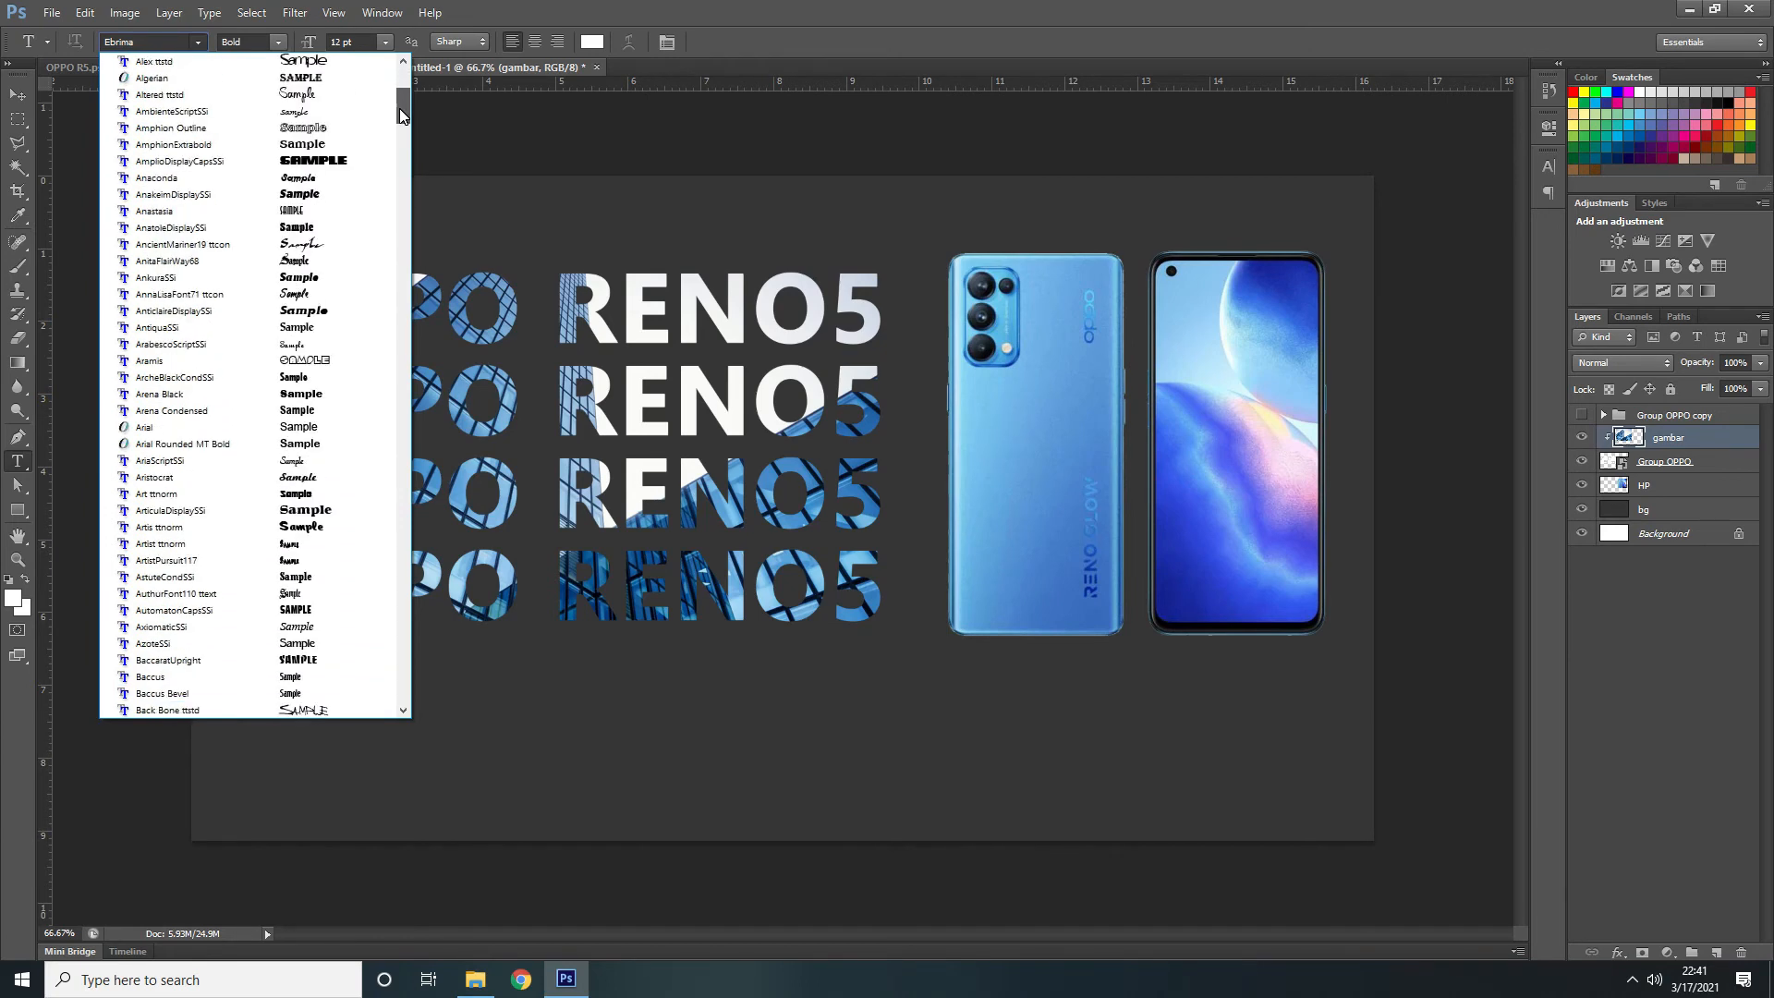
click(231, 411)
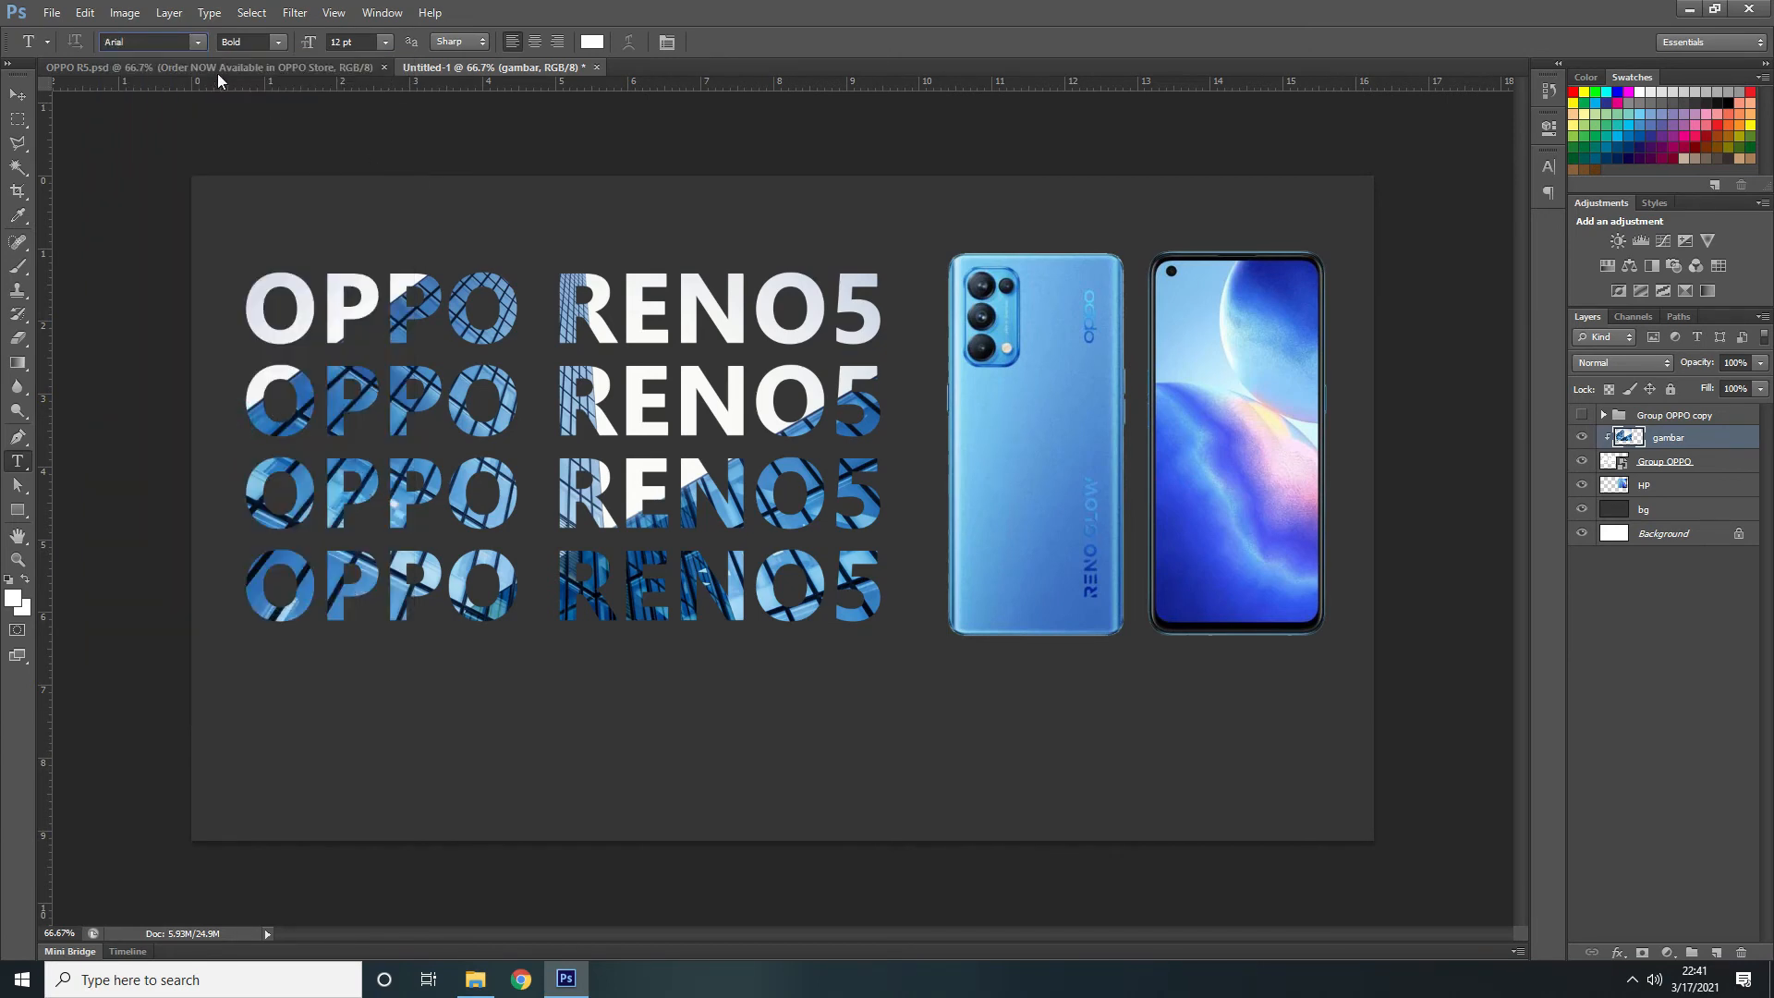
click(283, 44)
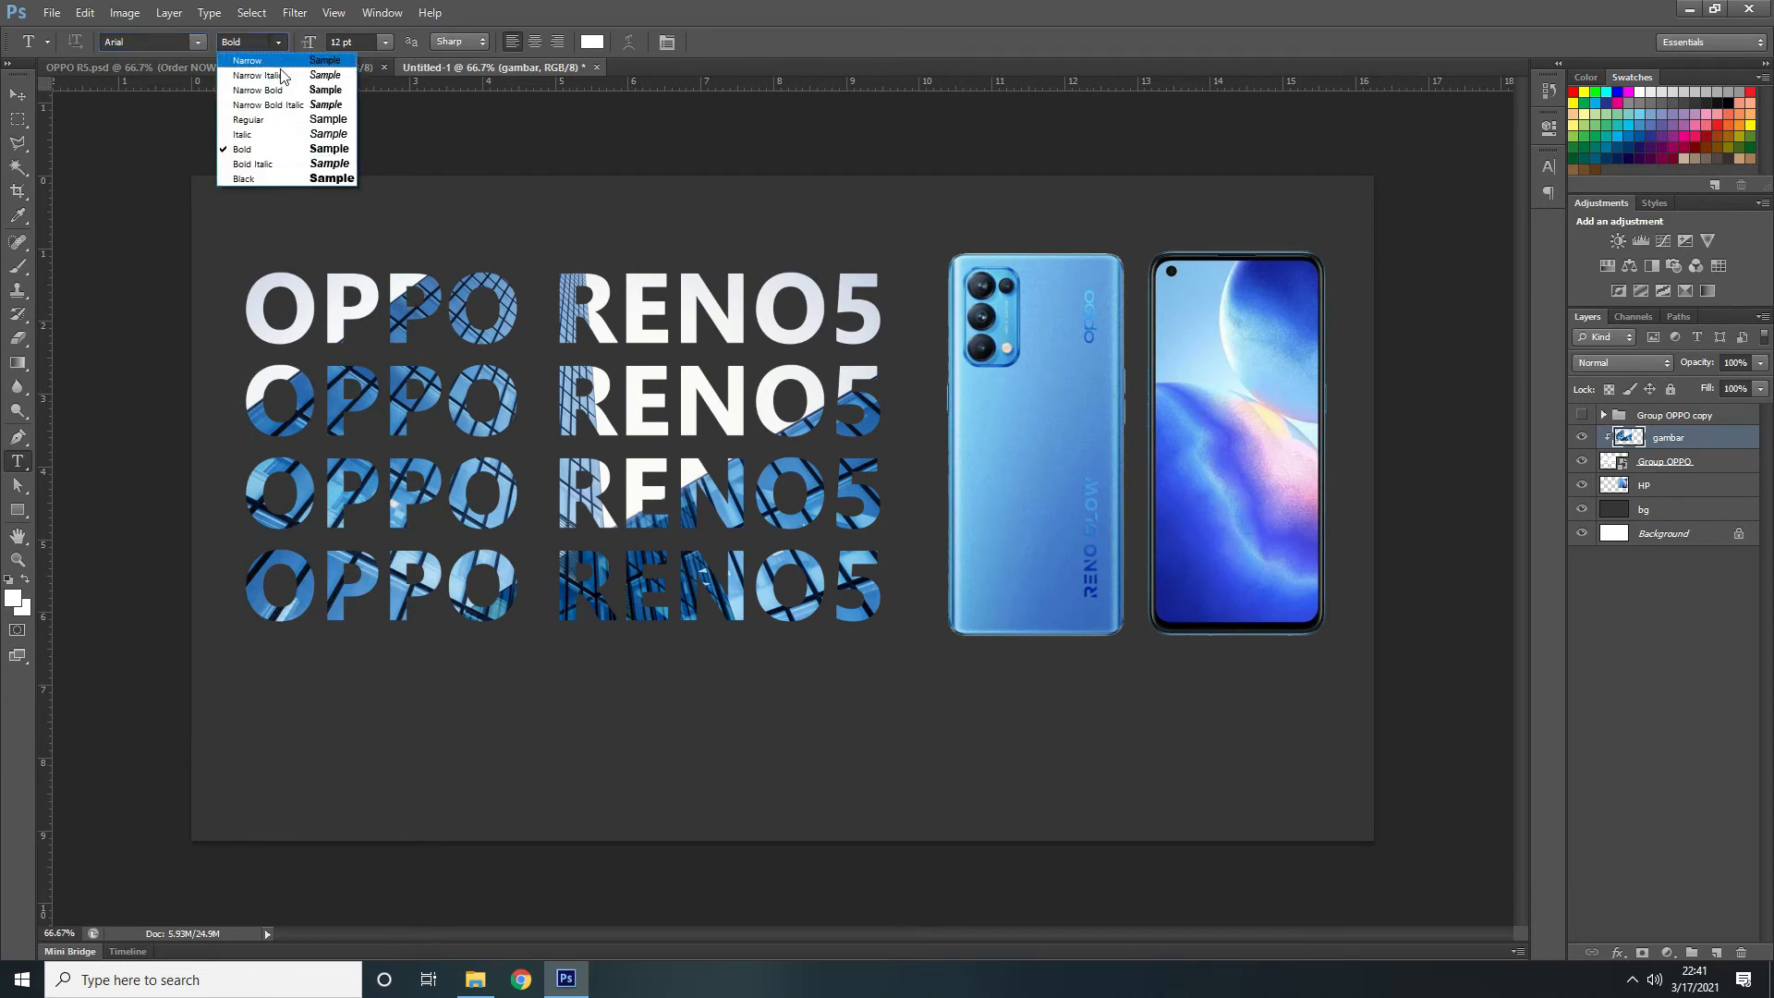
click(277, 119)
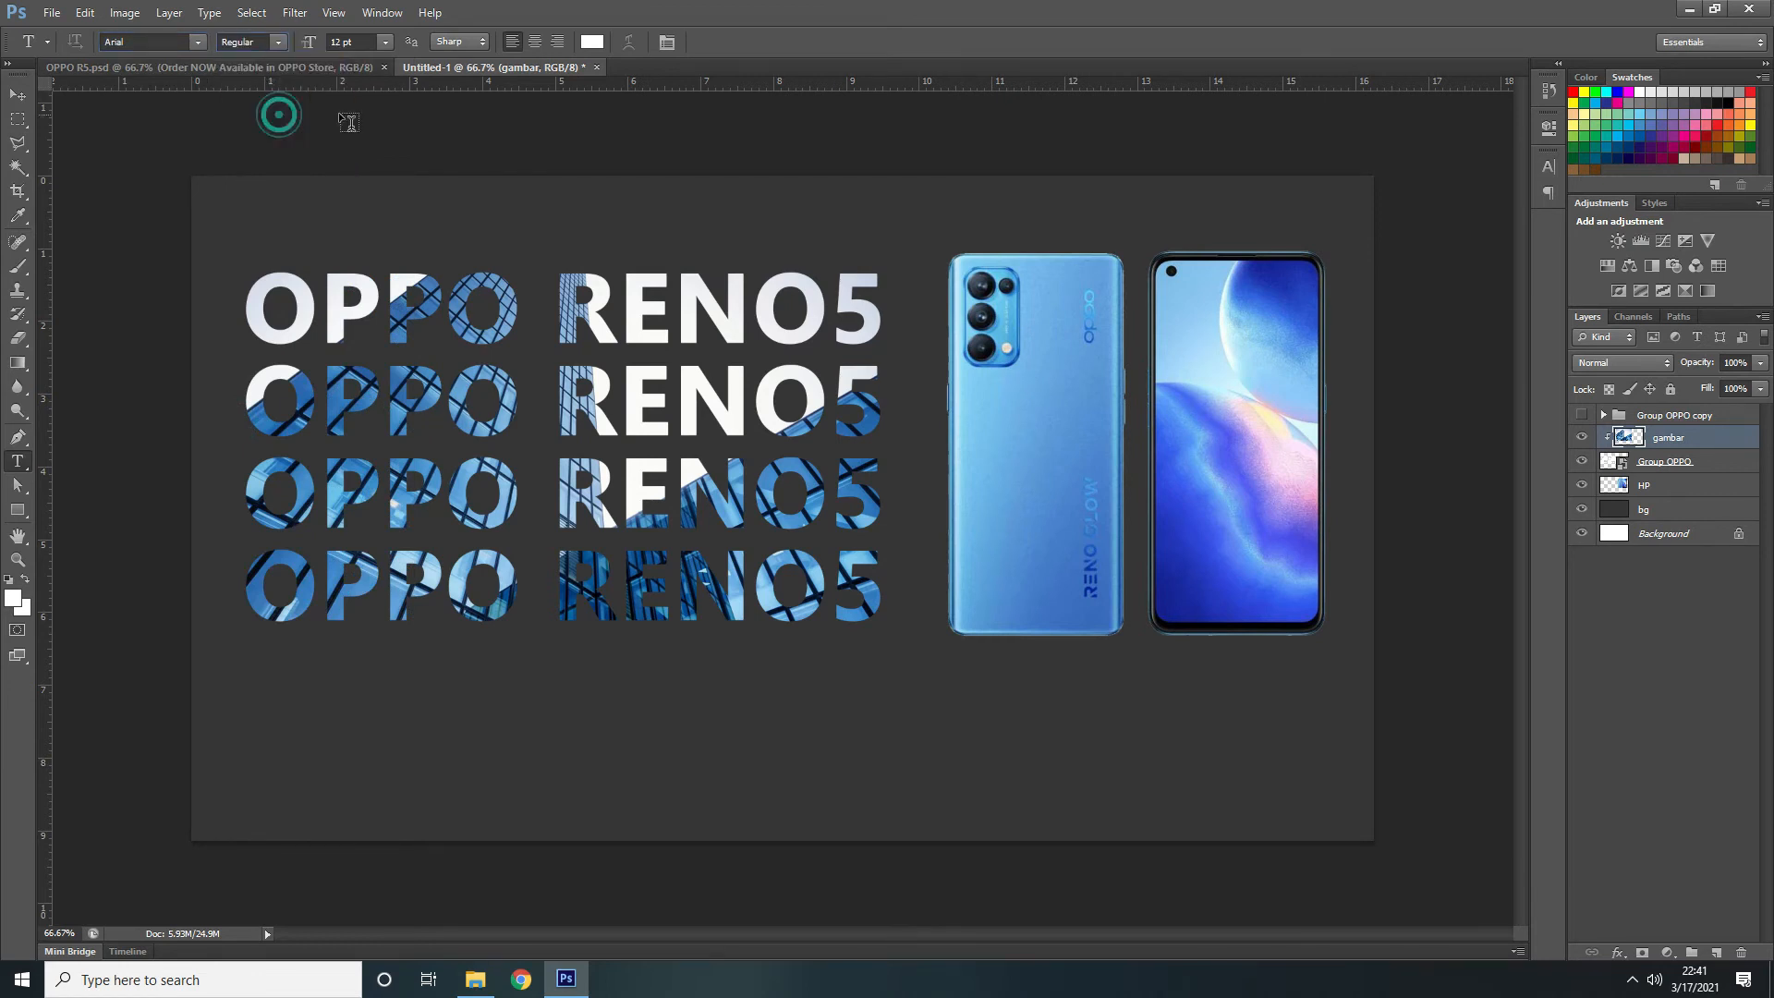
click(386, 41)
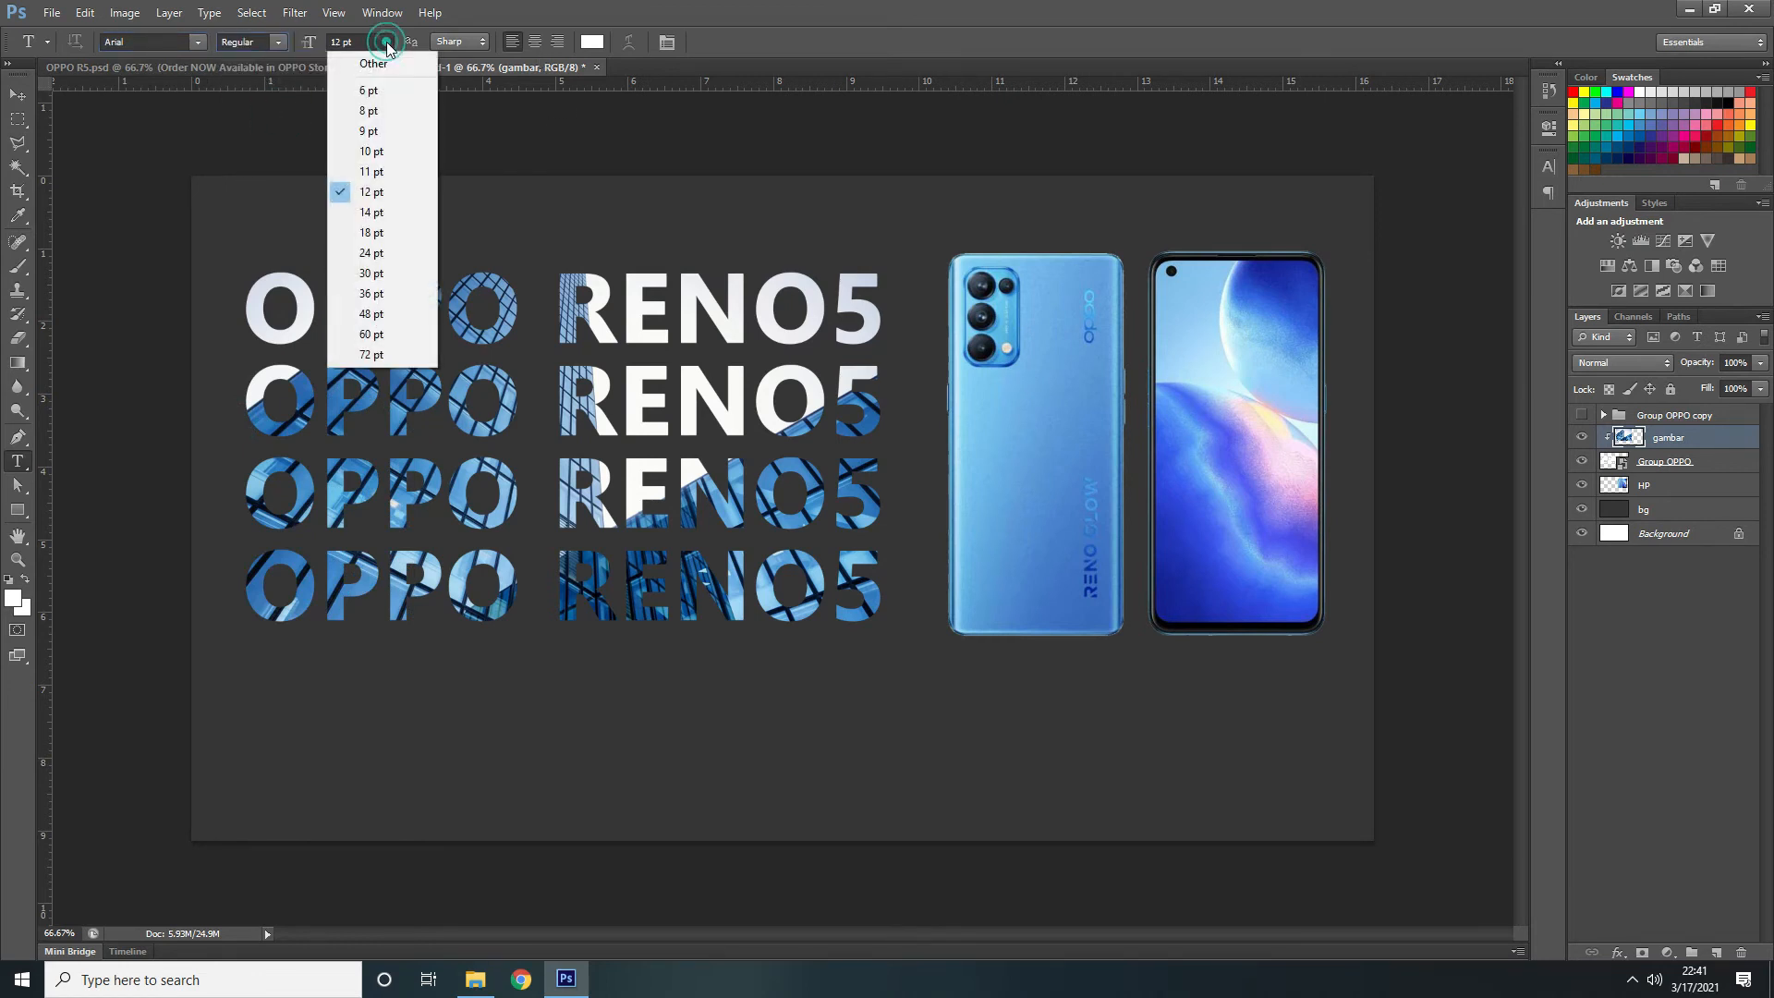
click(380, 214)
Add the text FREE CASE below the four OPPO RENO5 lines and commit it
click(486, 730)
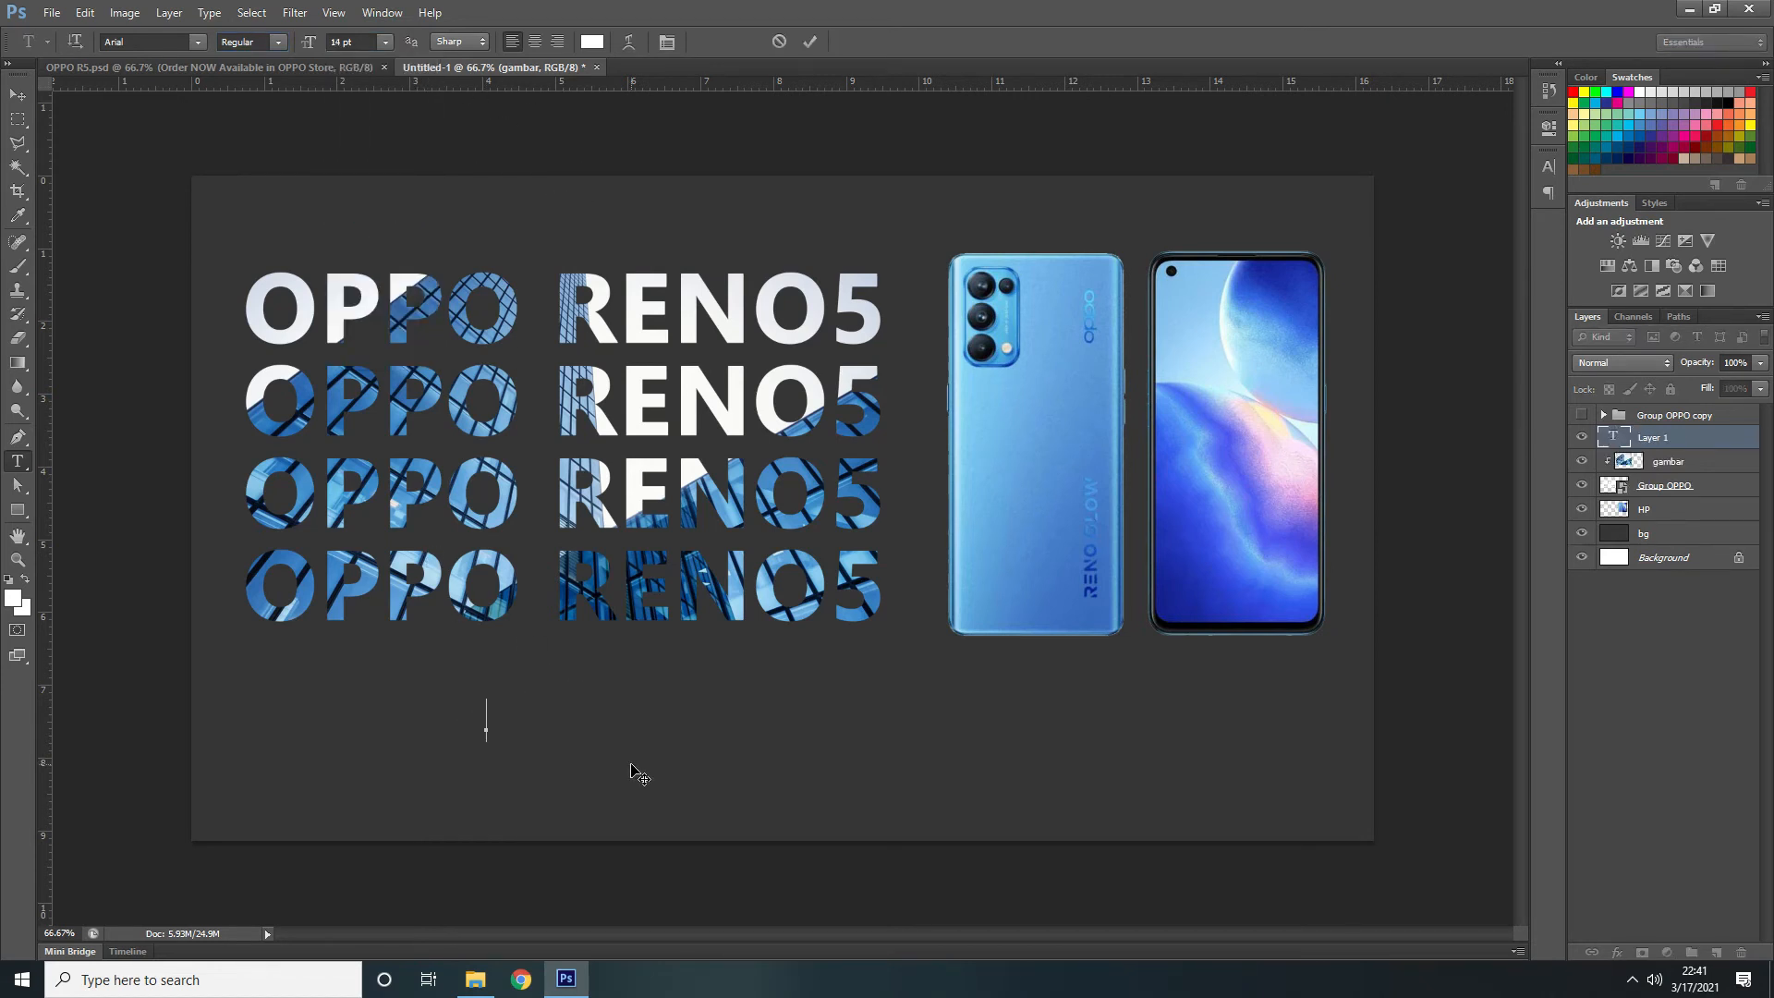
text(FREE)
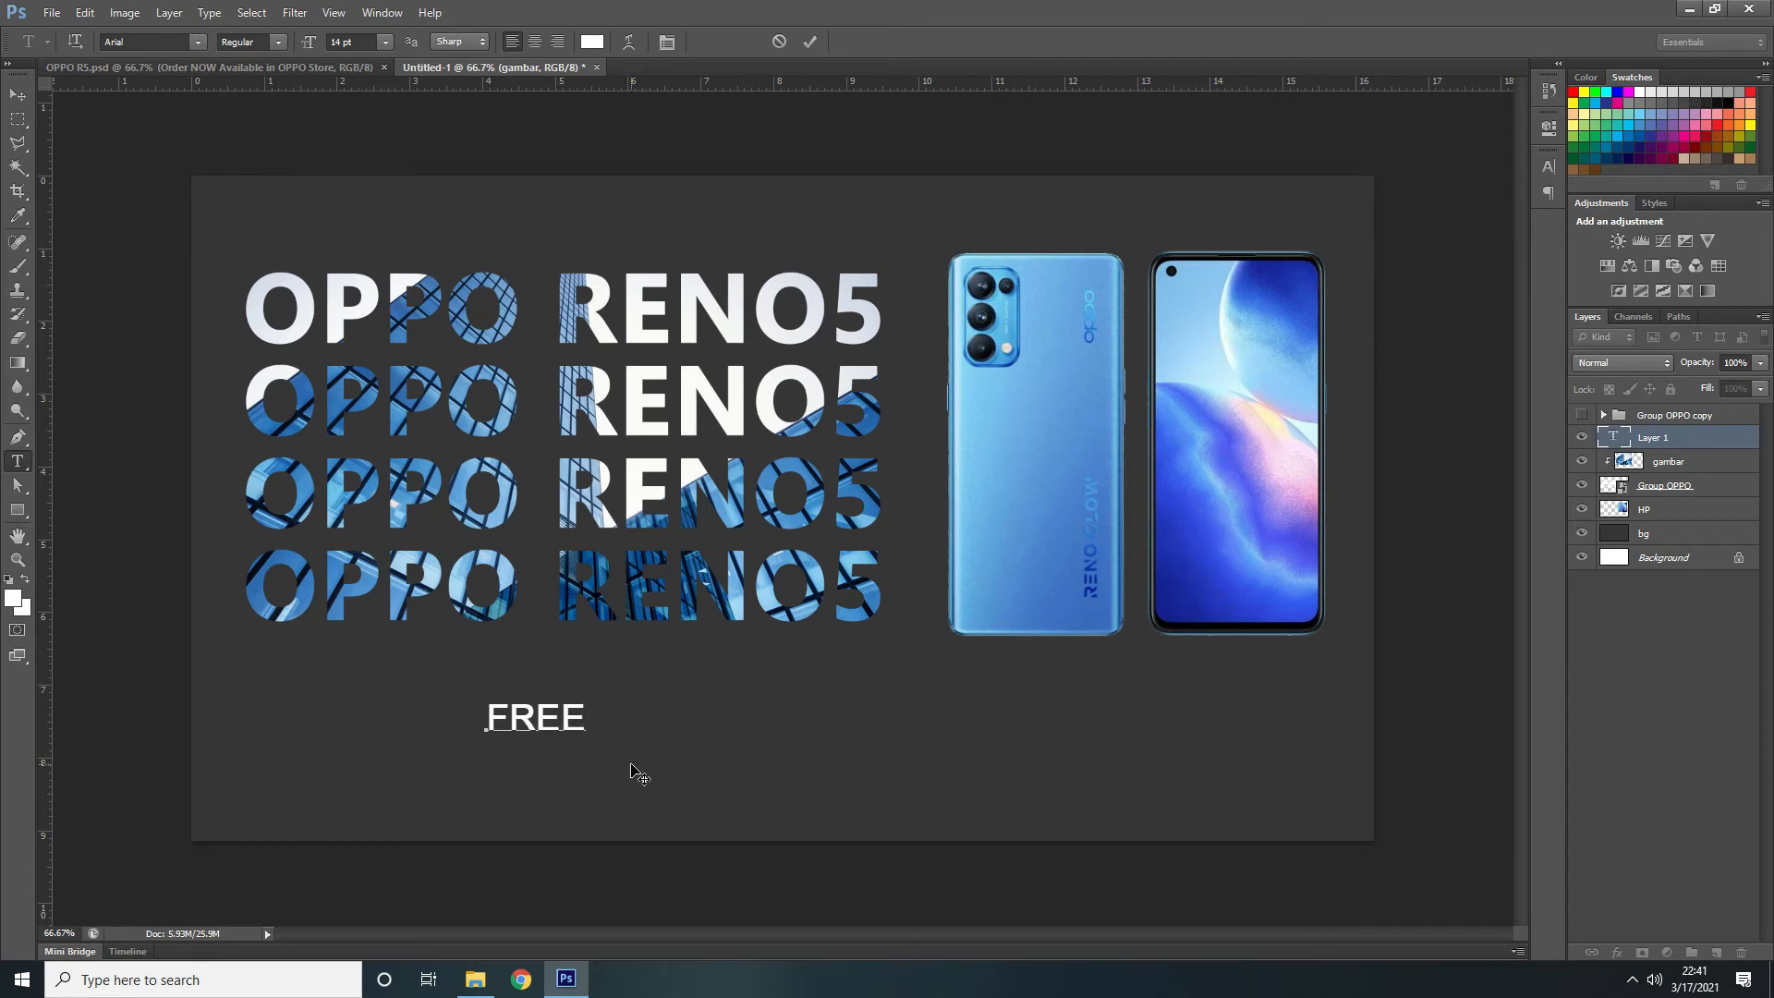
text( CASE)
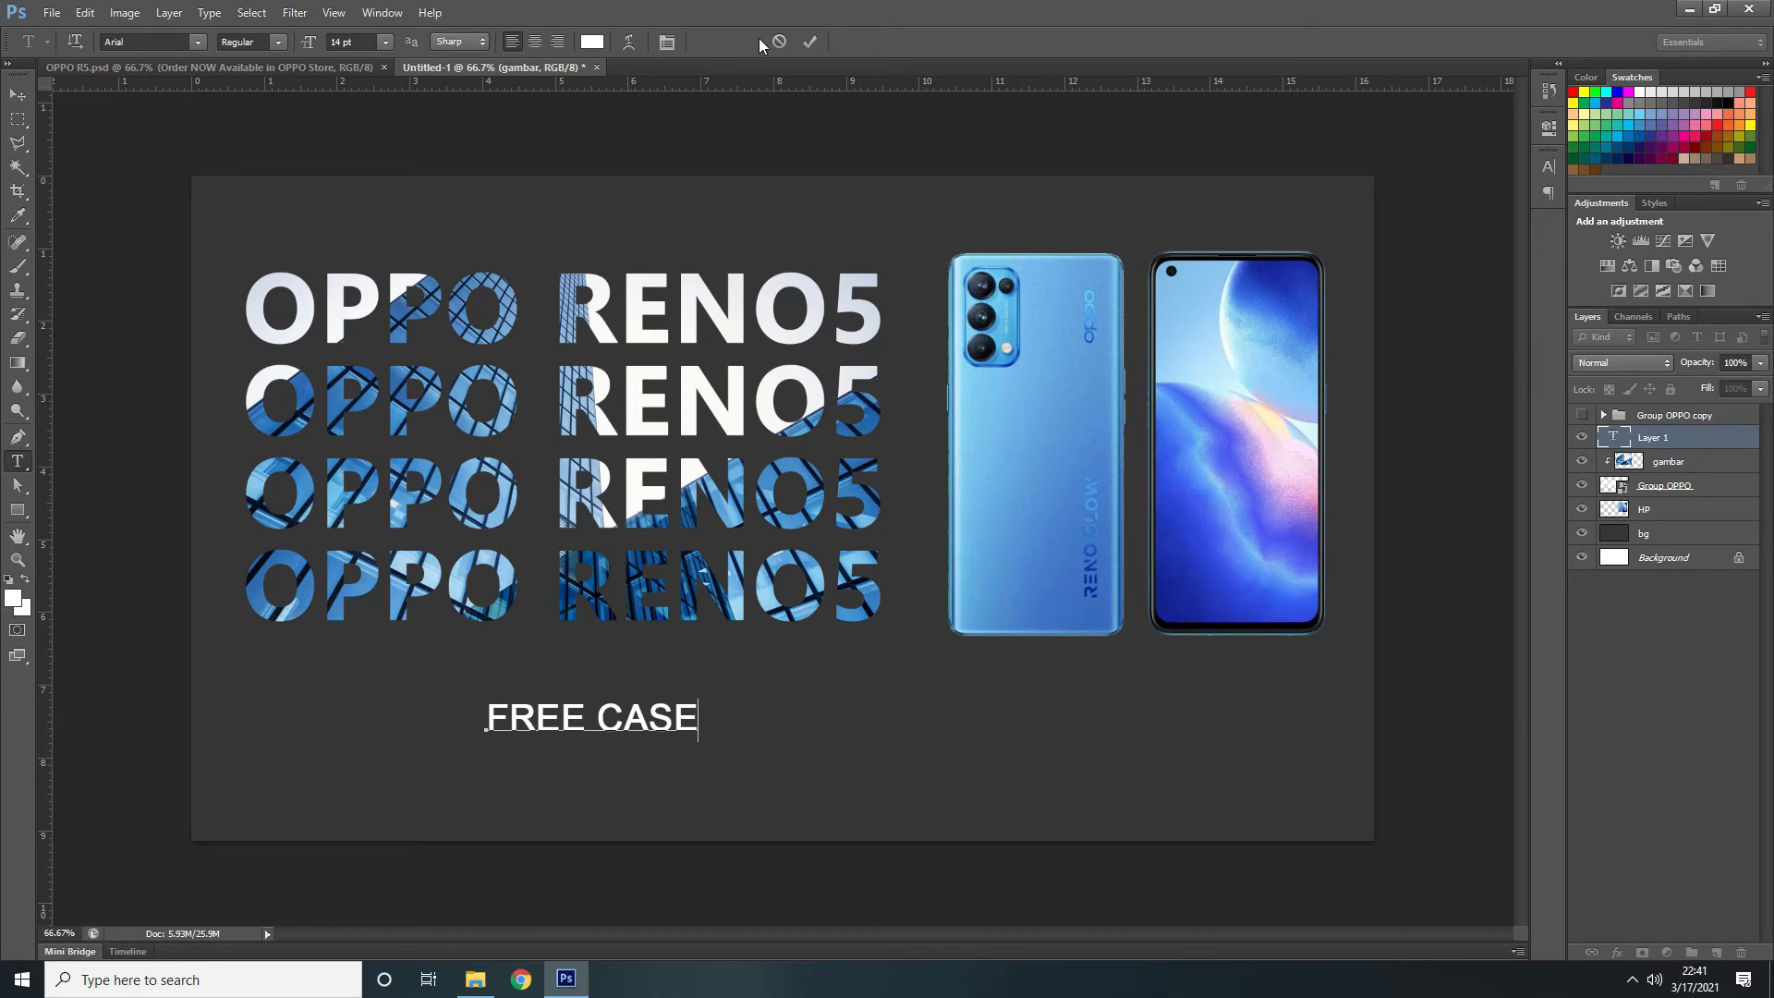
click(810, 42)
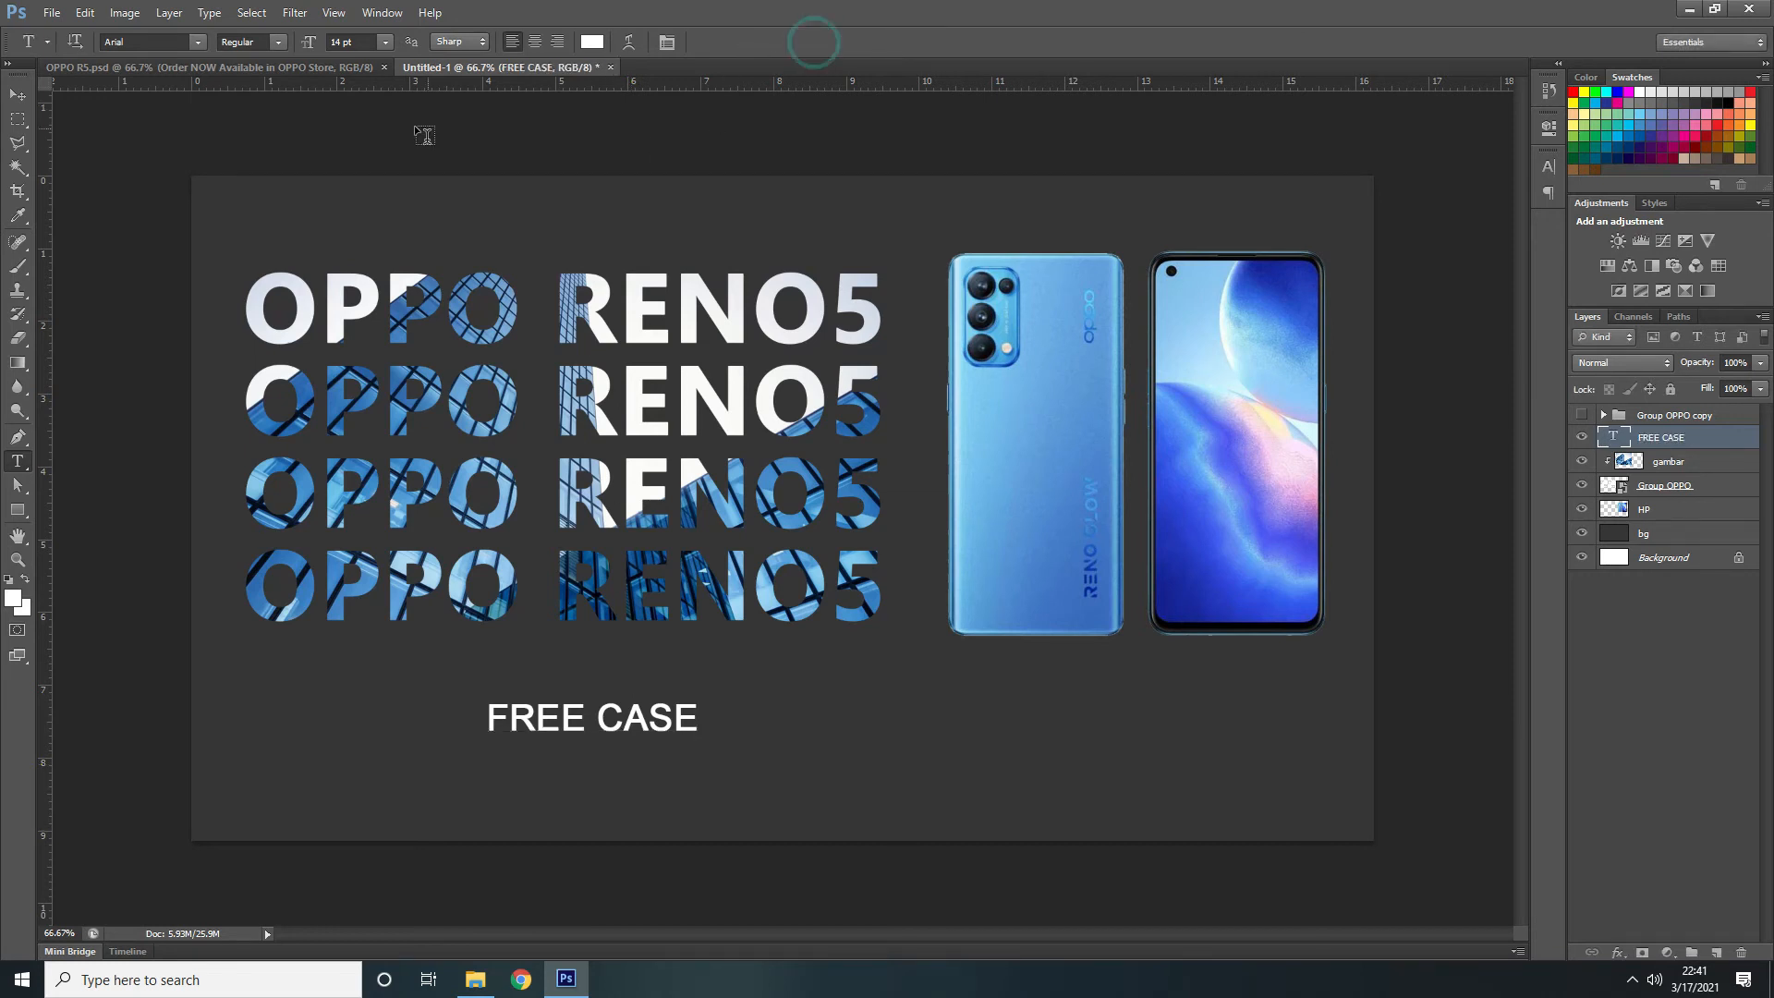
Select all of the FREE CASE text and right-align it, following the layout in OPPO R5.psd
click(274, 67)
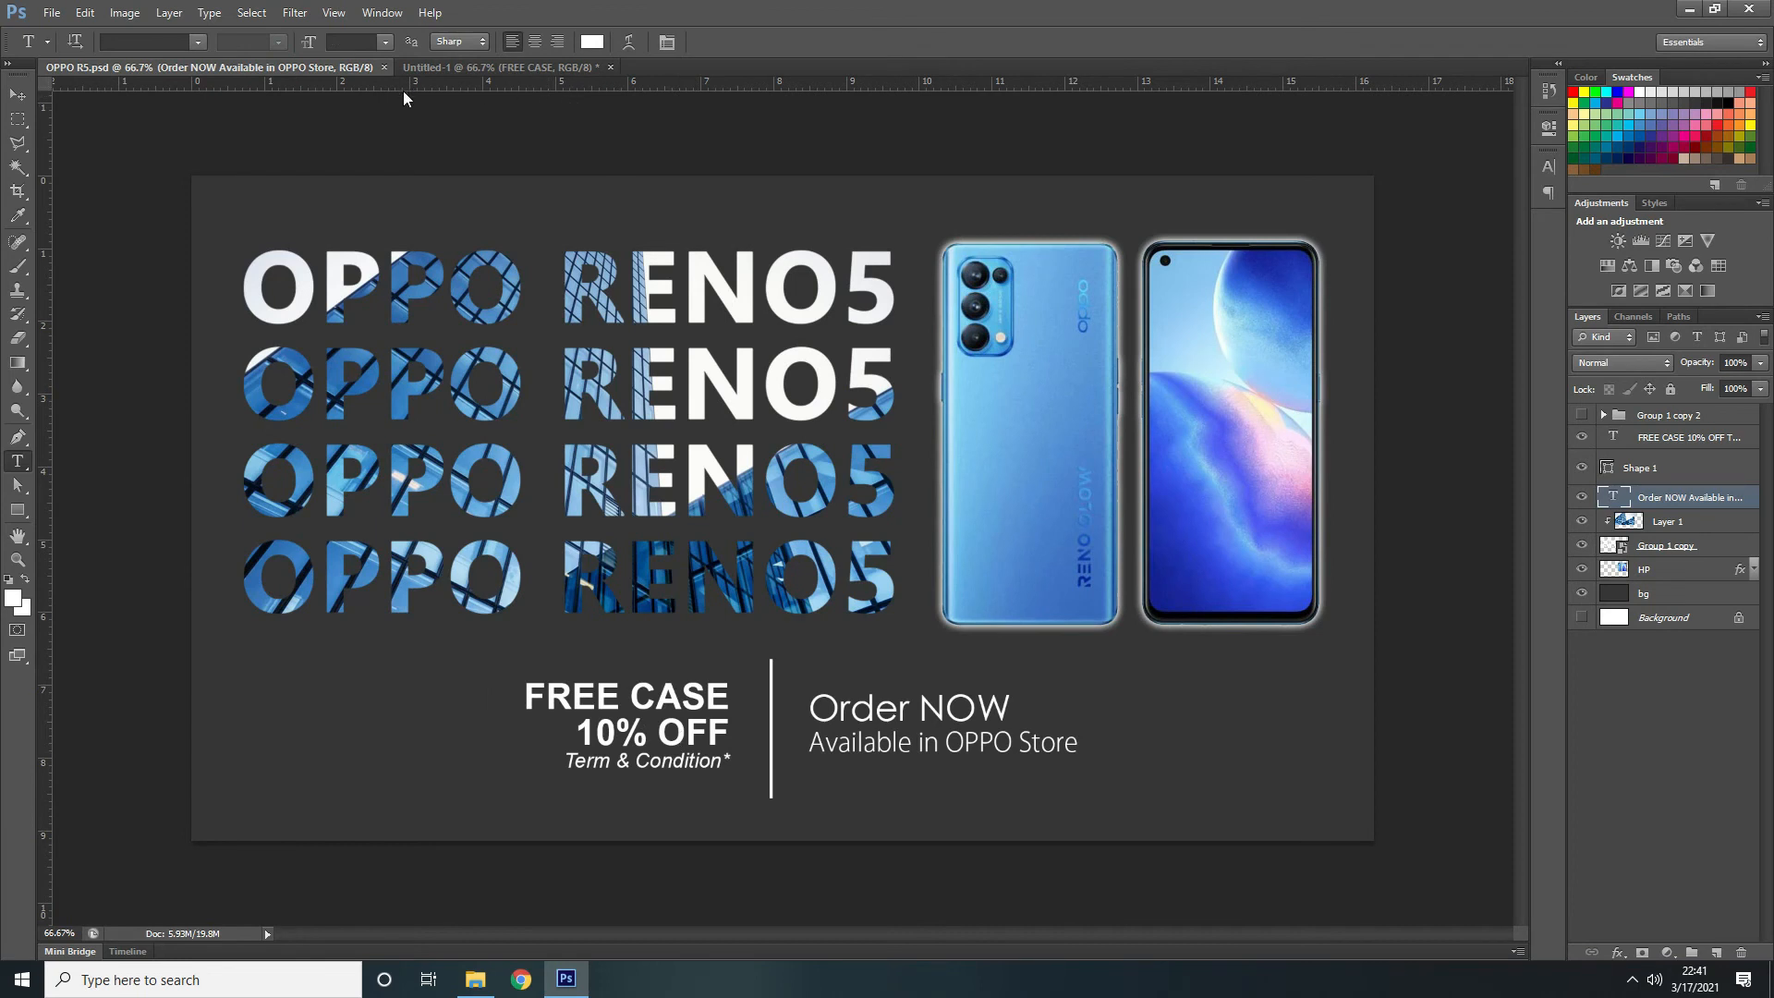
click(475, 69)
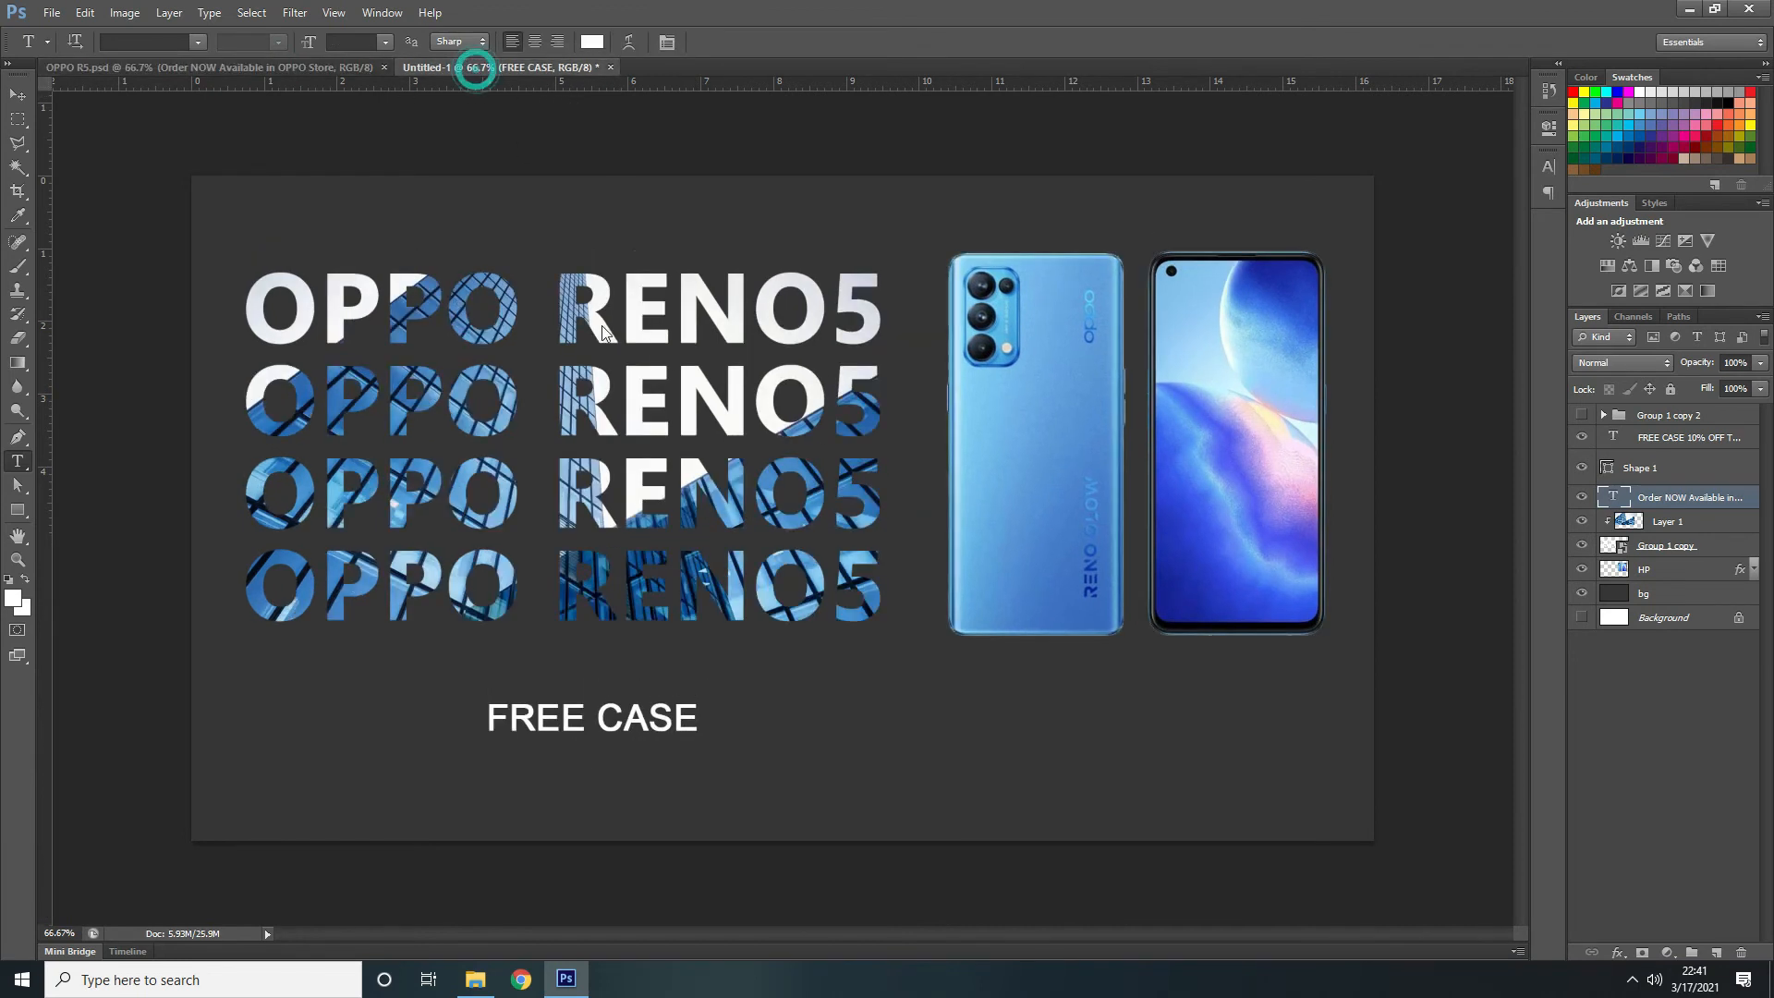
click(560, 733)
key(ctrl+a)
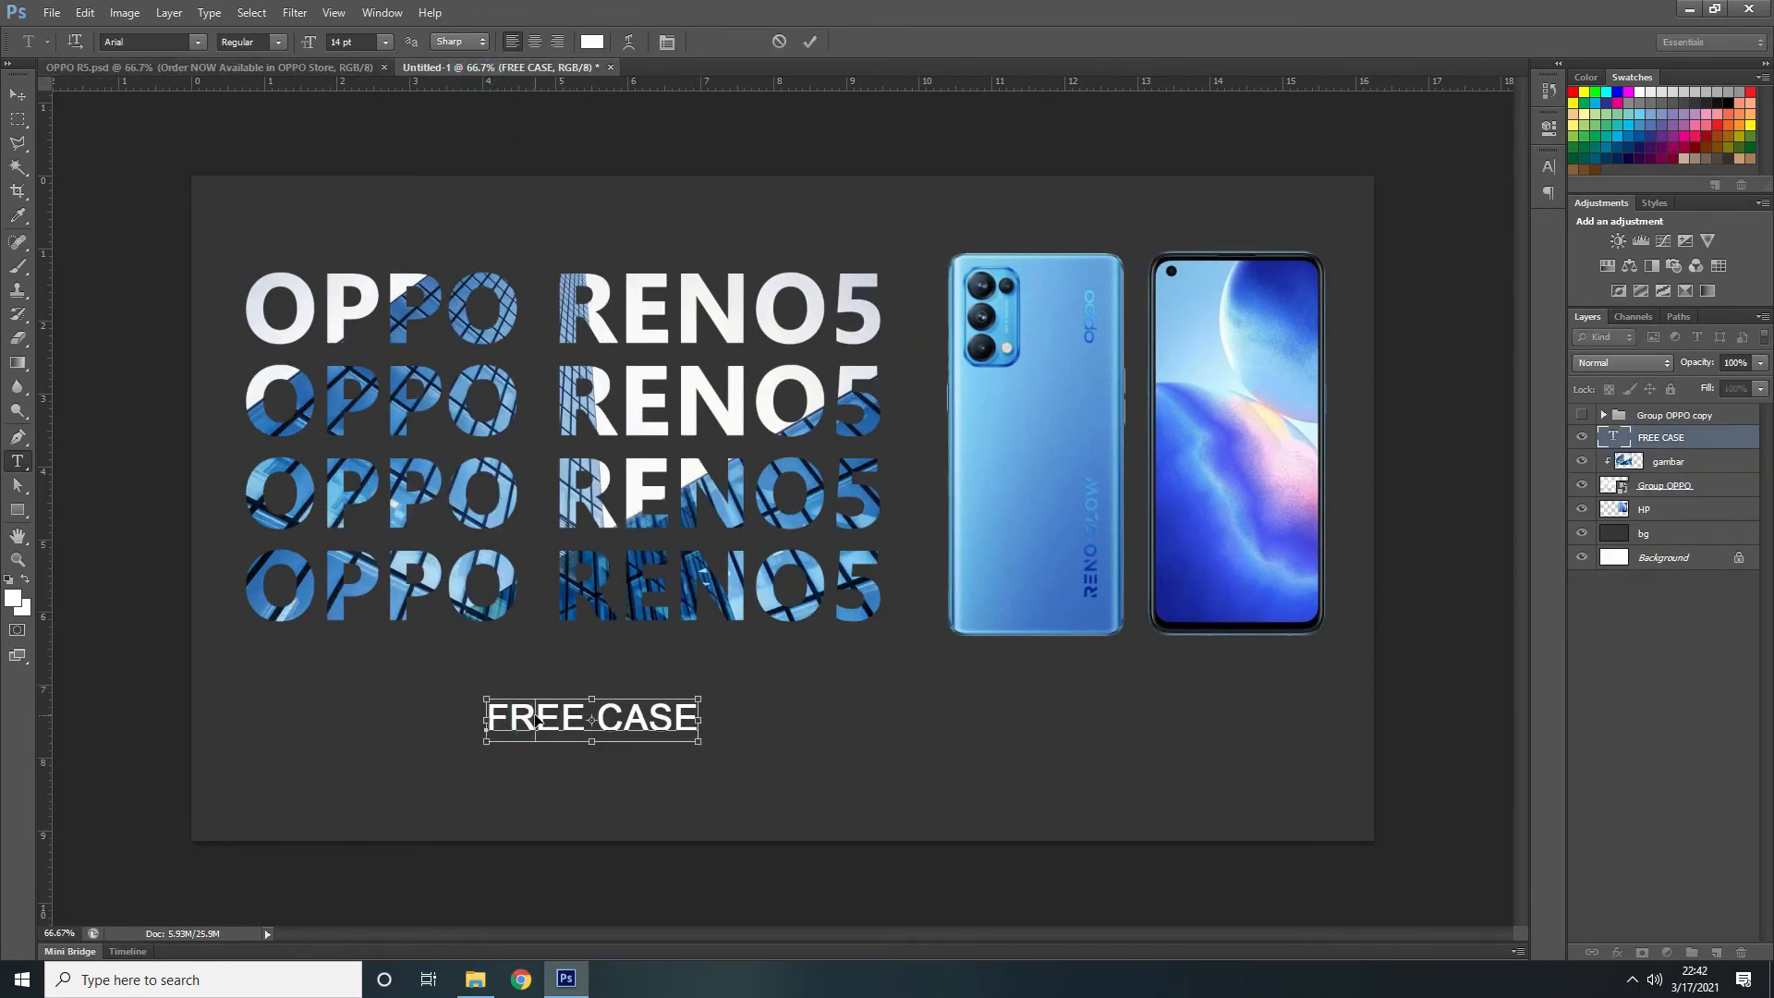
drag(732, 415, 520, 416)
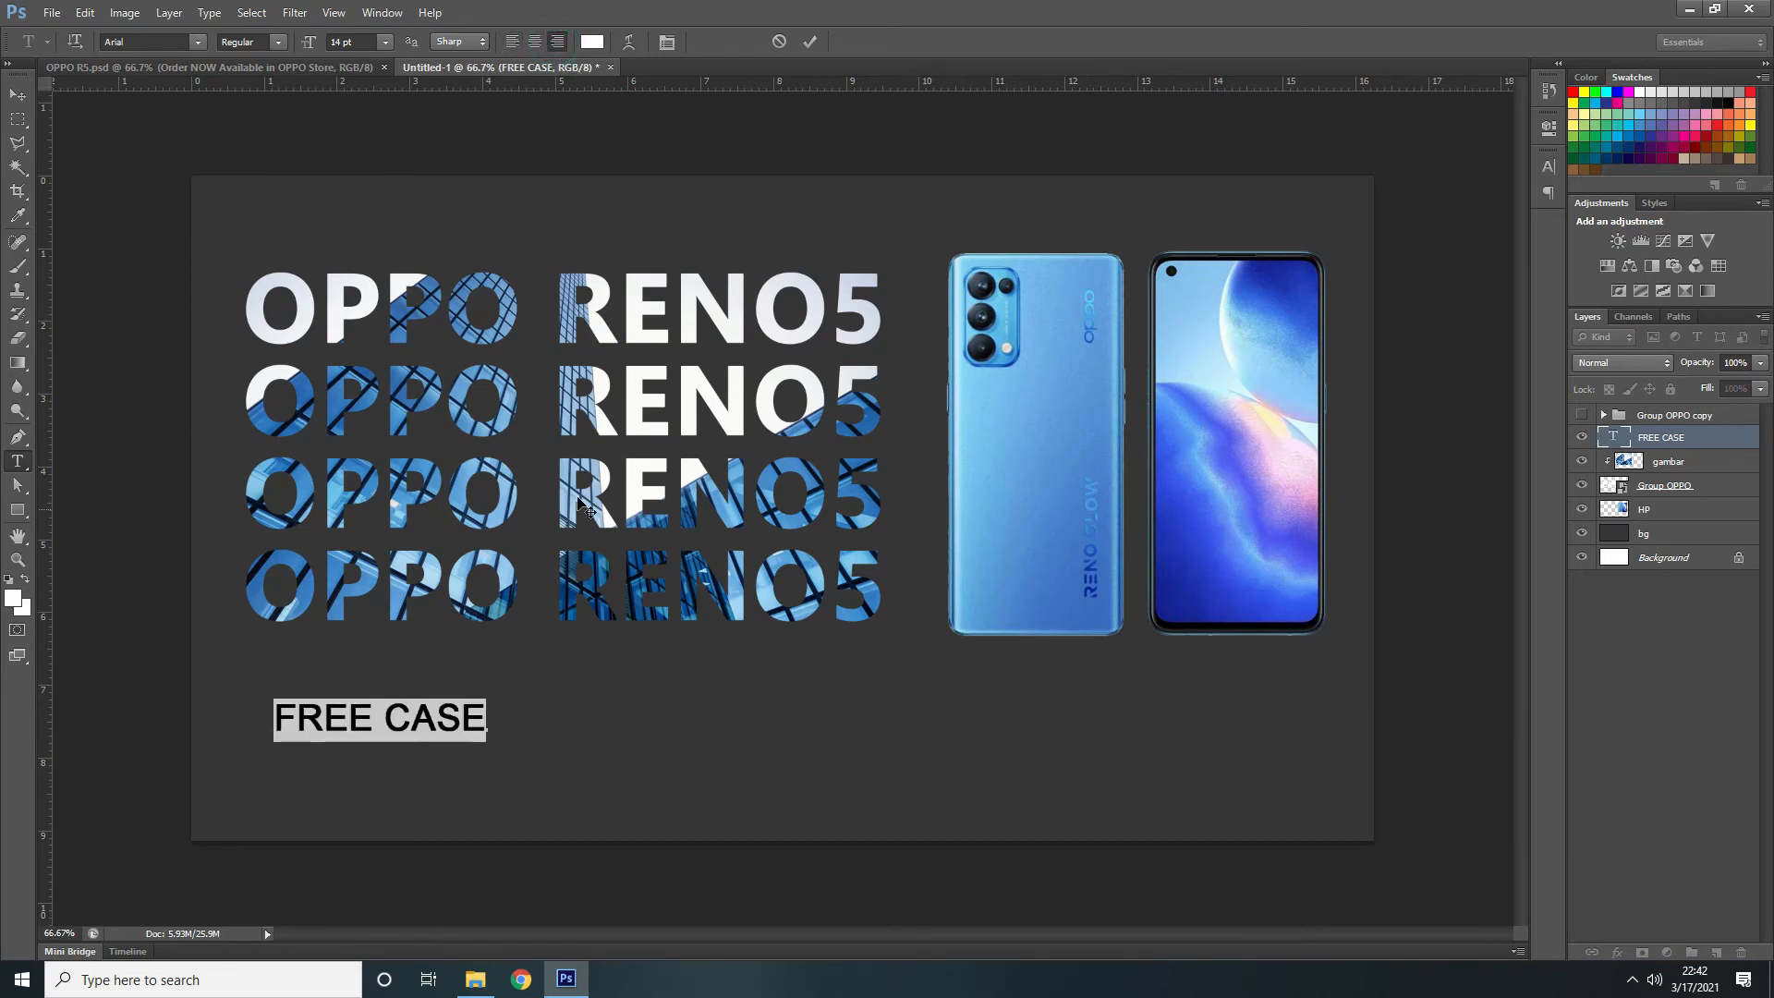
Add the lines 10% OFF and Term & Condition below FREE CASE in the same text layer and commit the text
click(517, 744)
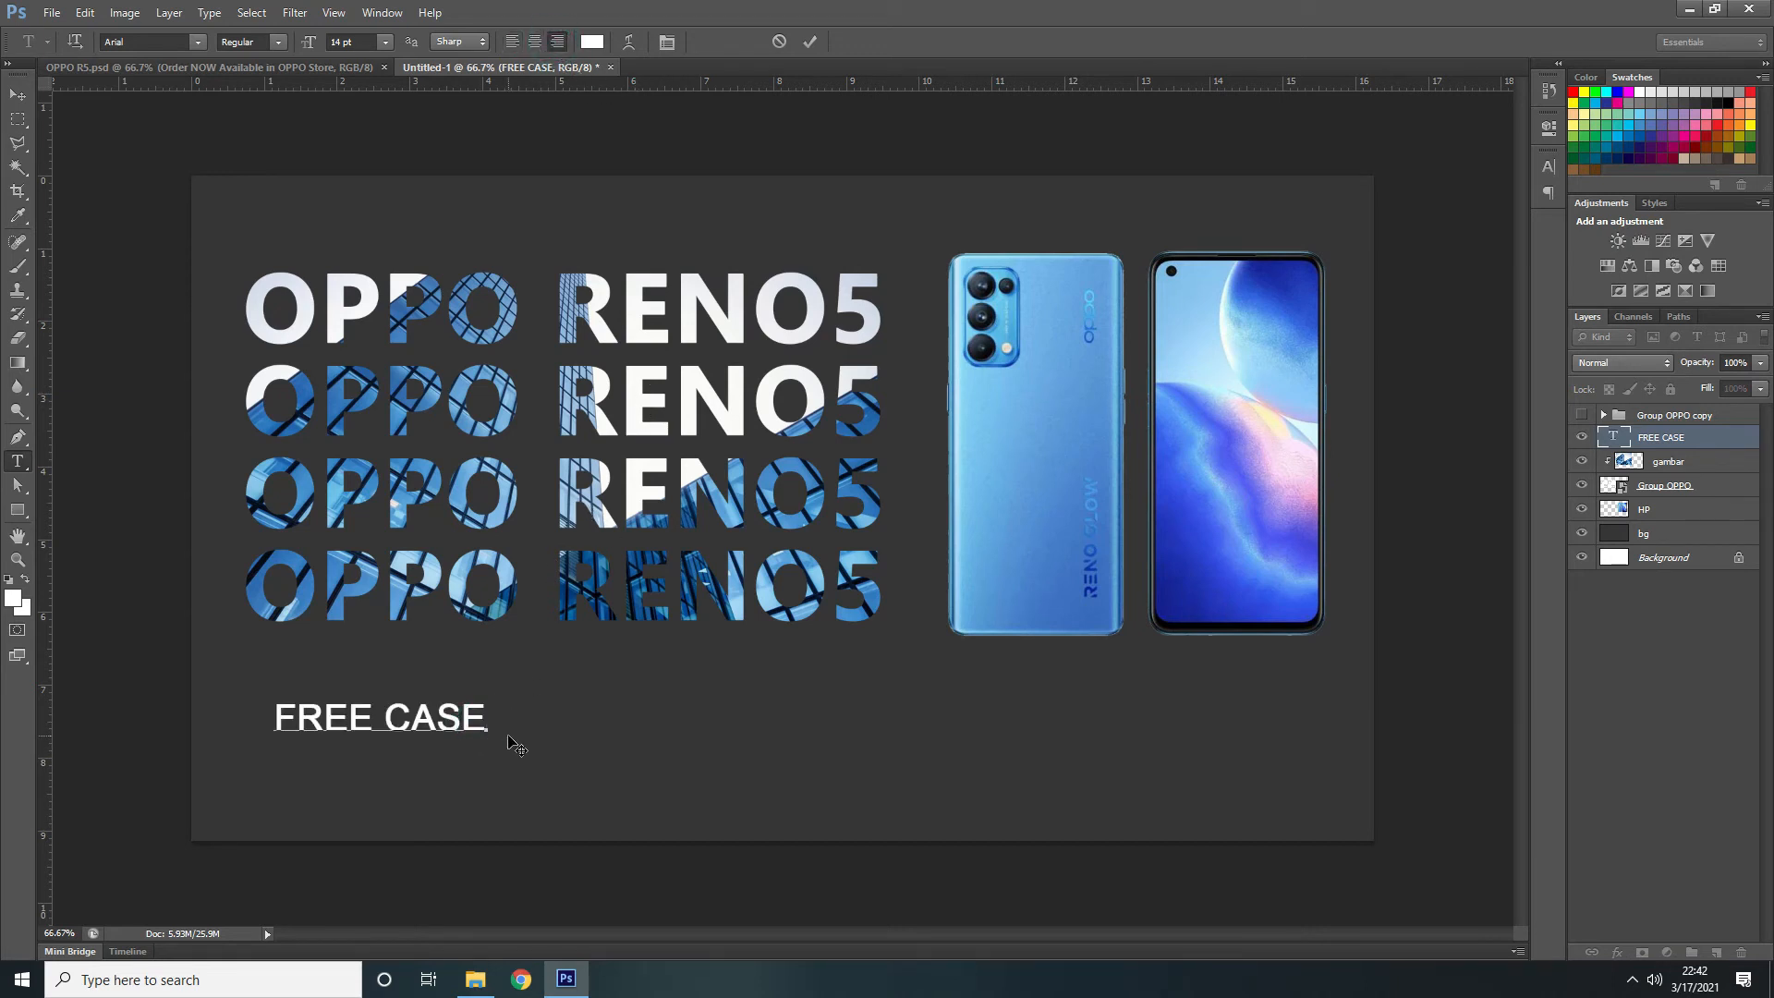
key(Return)
text(10% OFF)
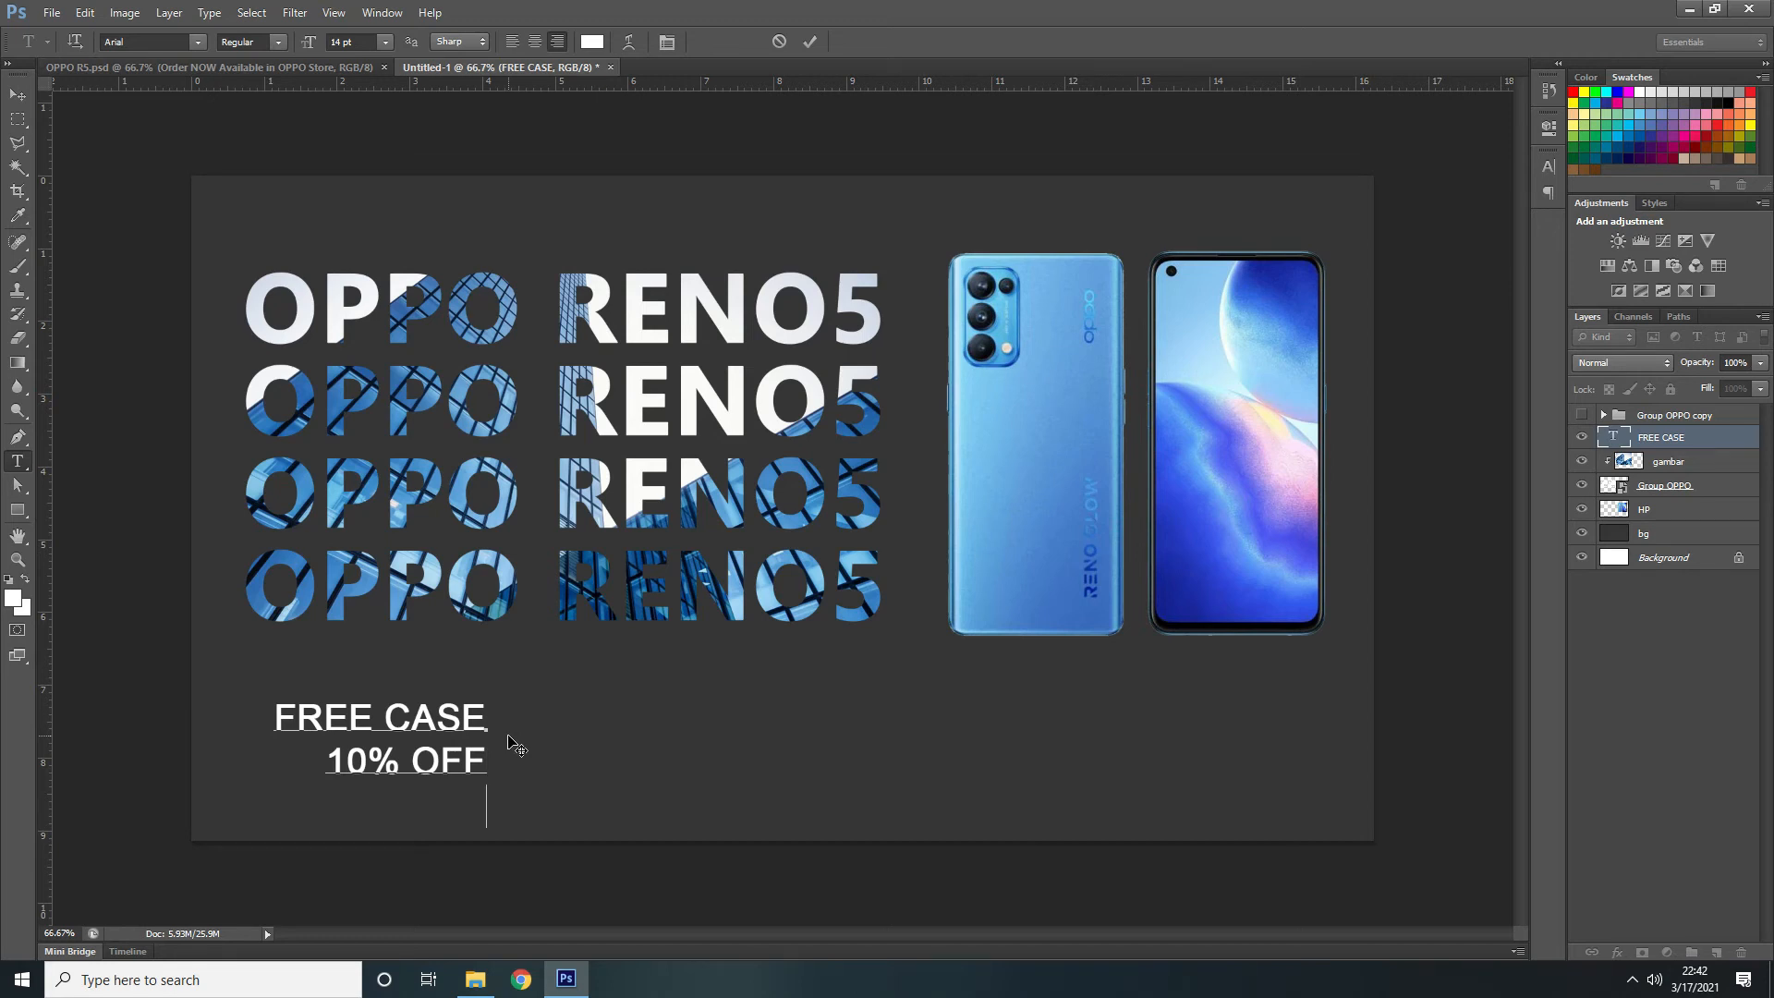
text(Term & Con)
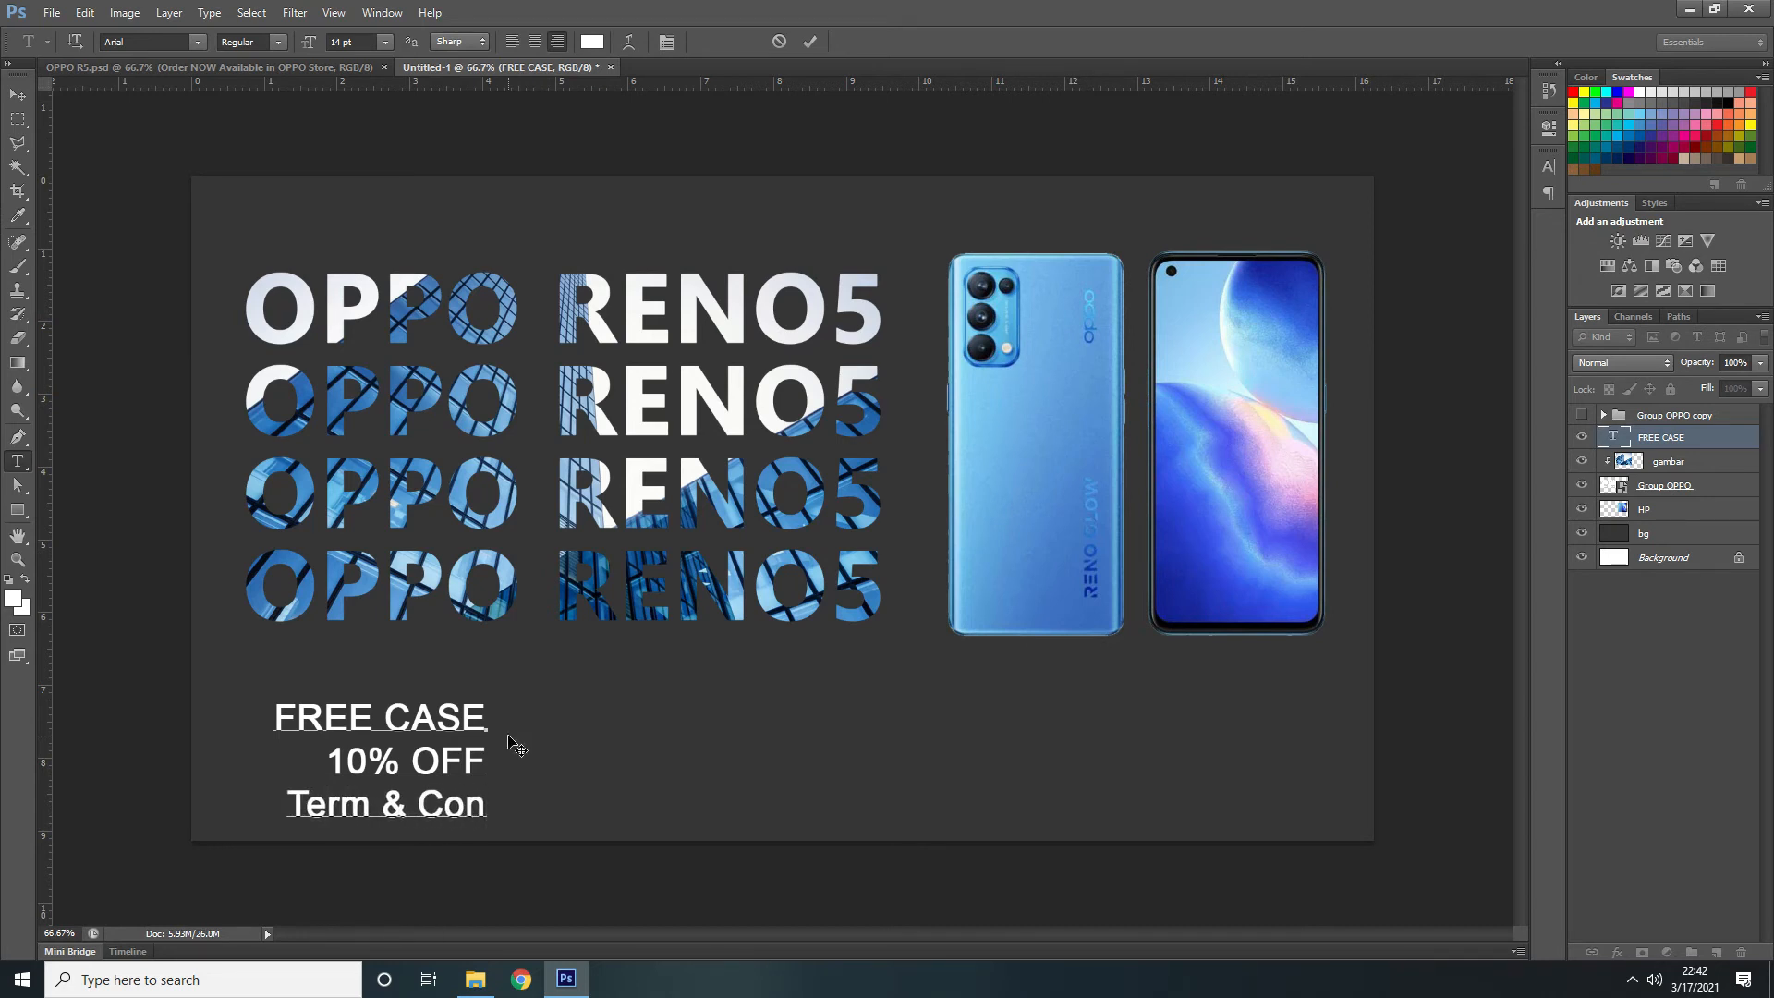
text(dition)
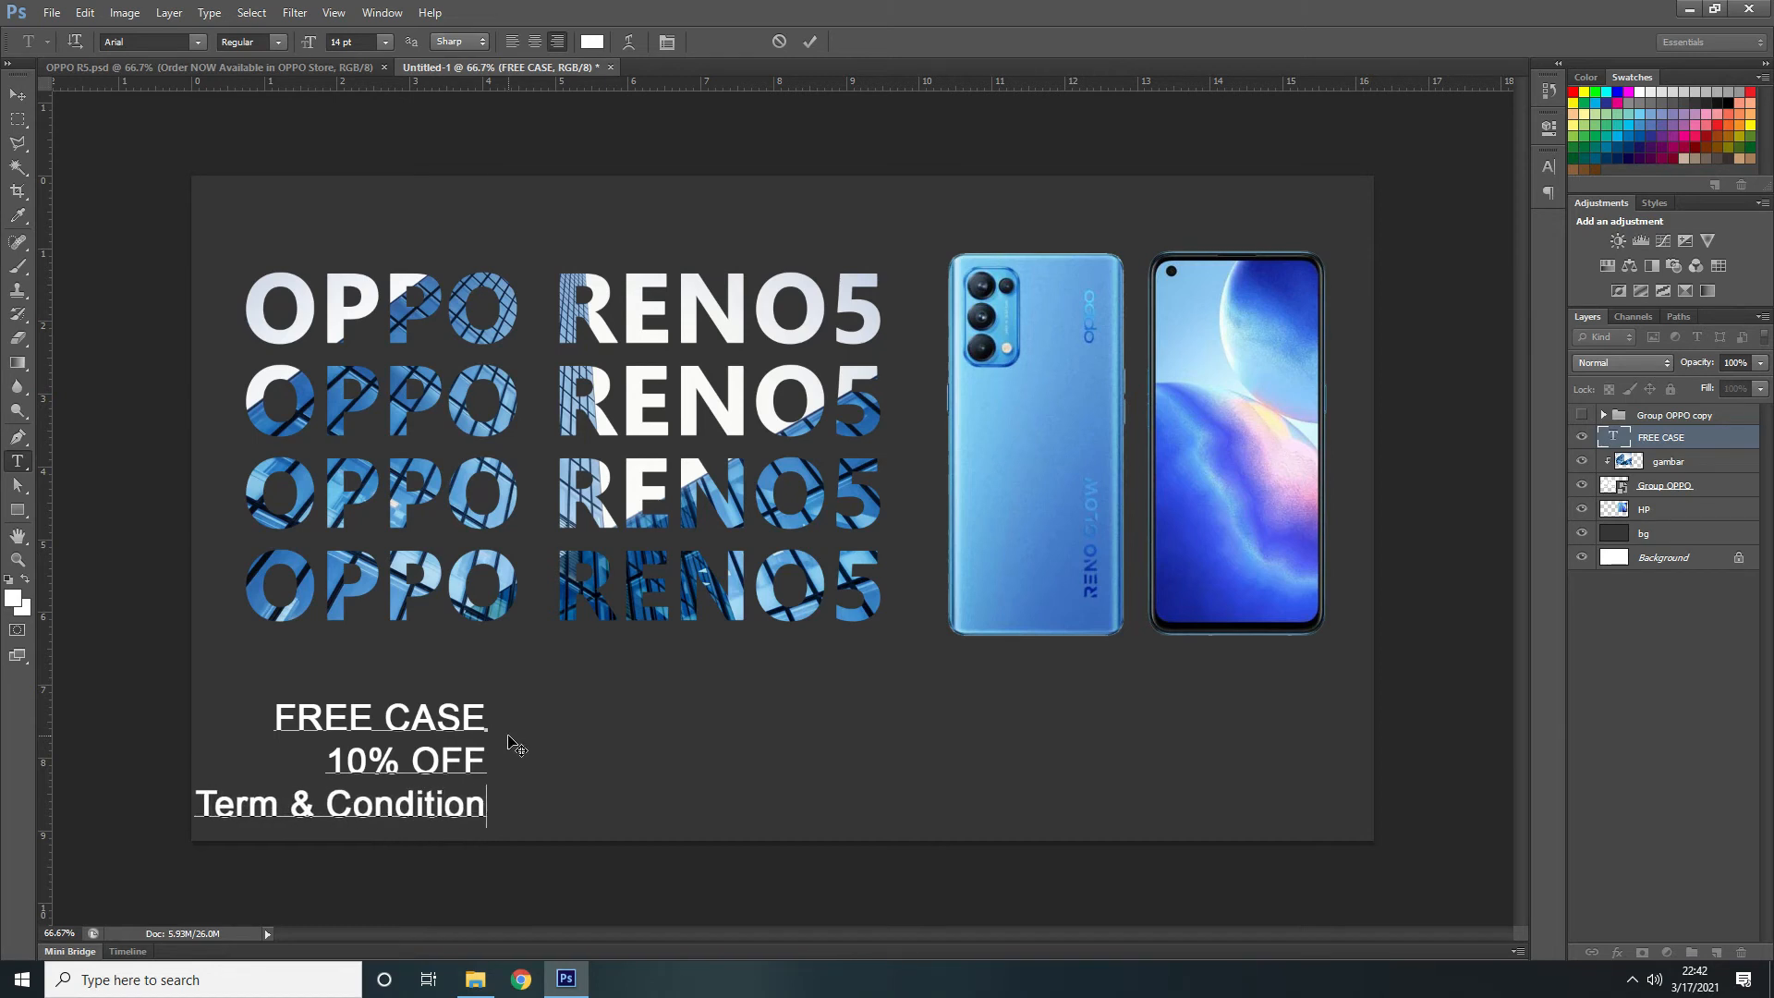
click(813, 40)
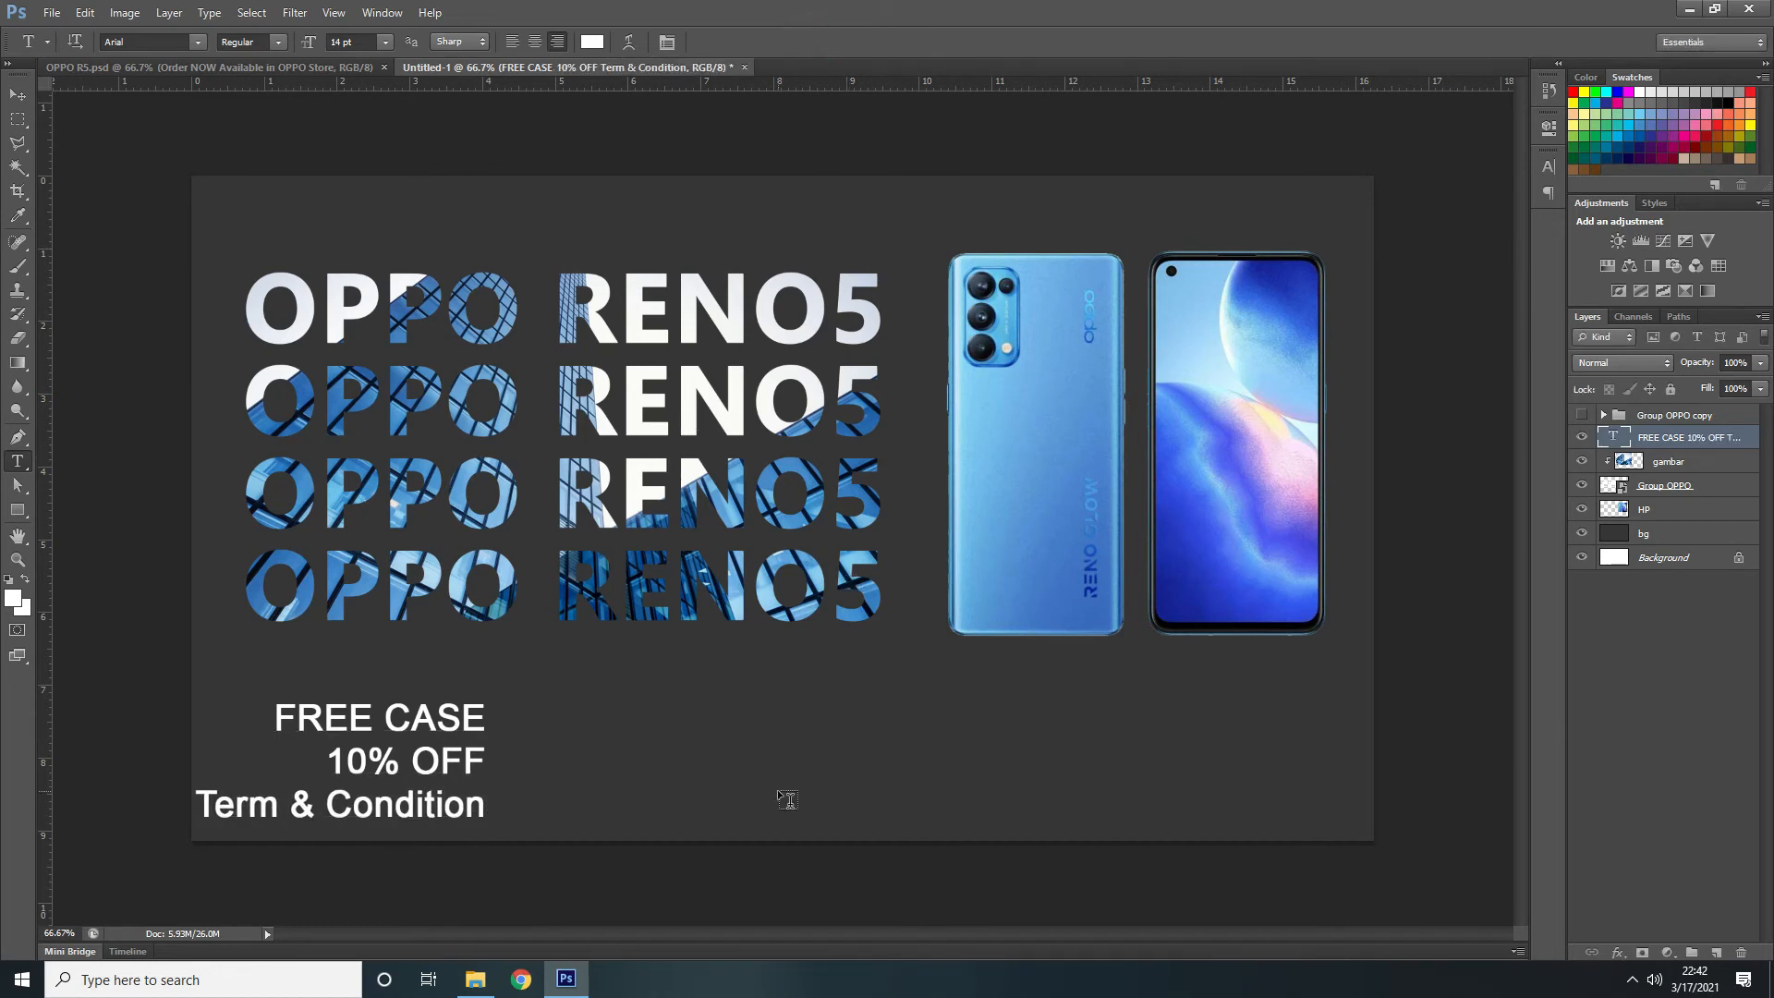
Move the three-line text block further right and slightly up below the OPPO RENO5 lines, using OPPO R5.psd as reference
click(18, 95)
drag(456, 718, 727, 700)
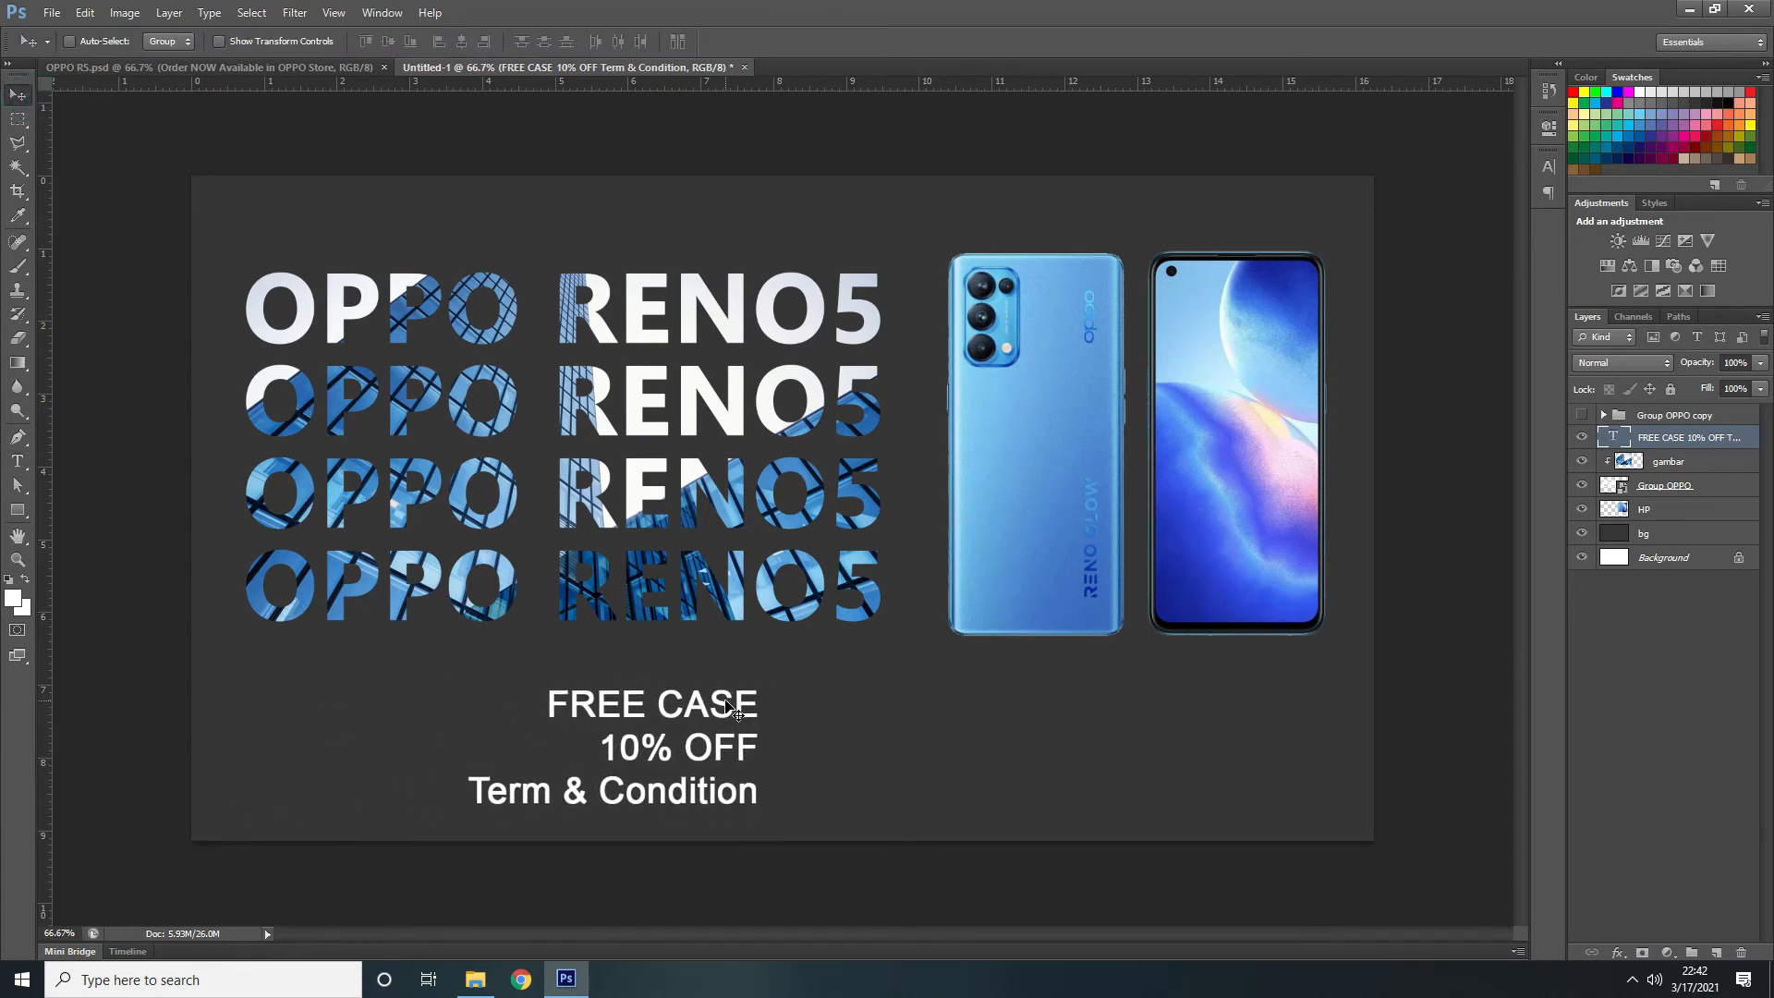
click(283, 66)
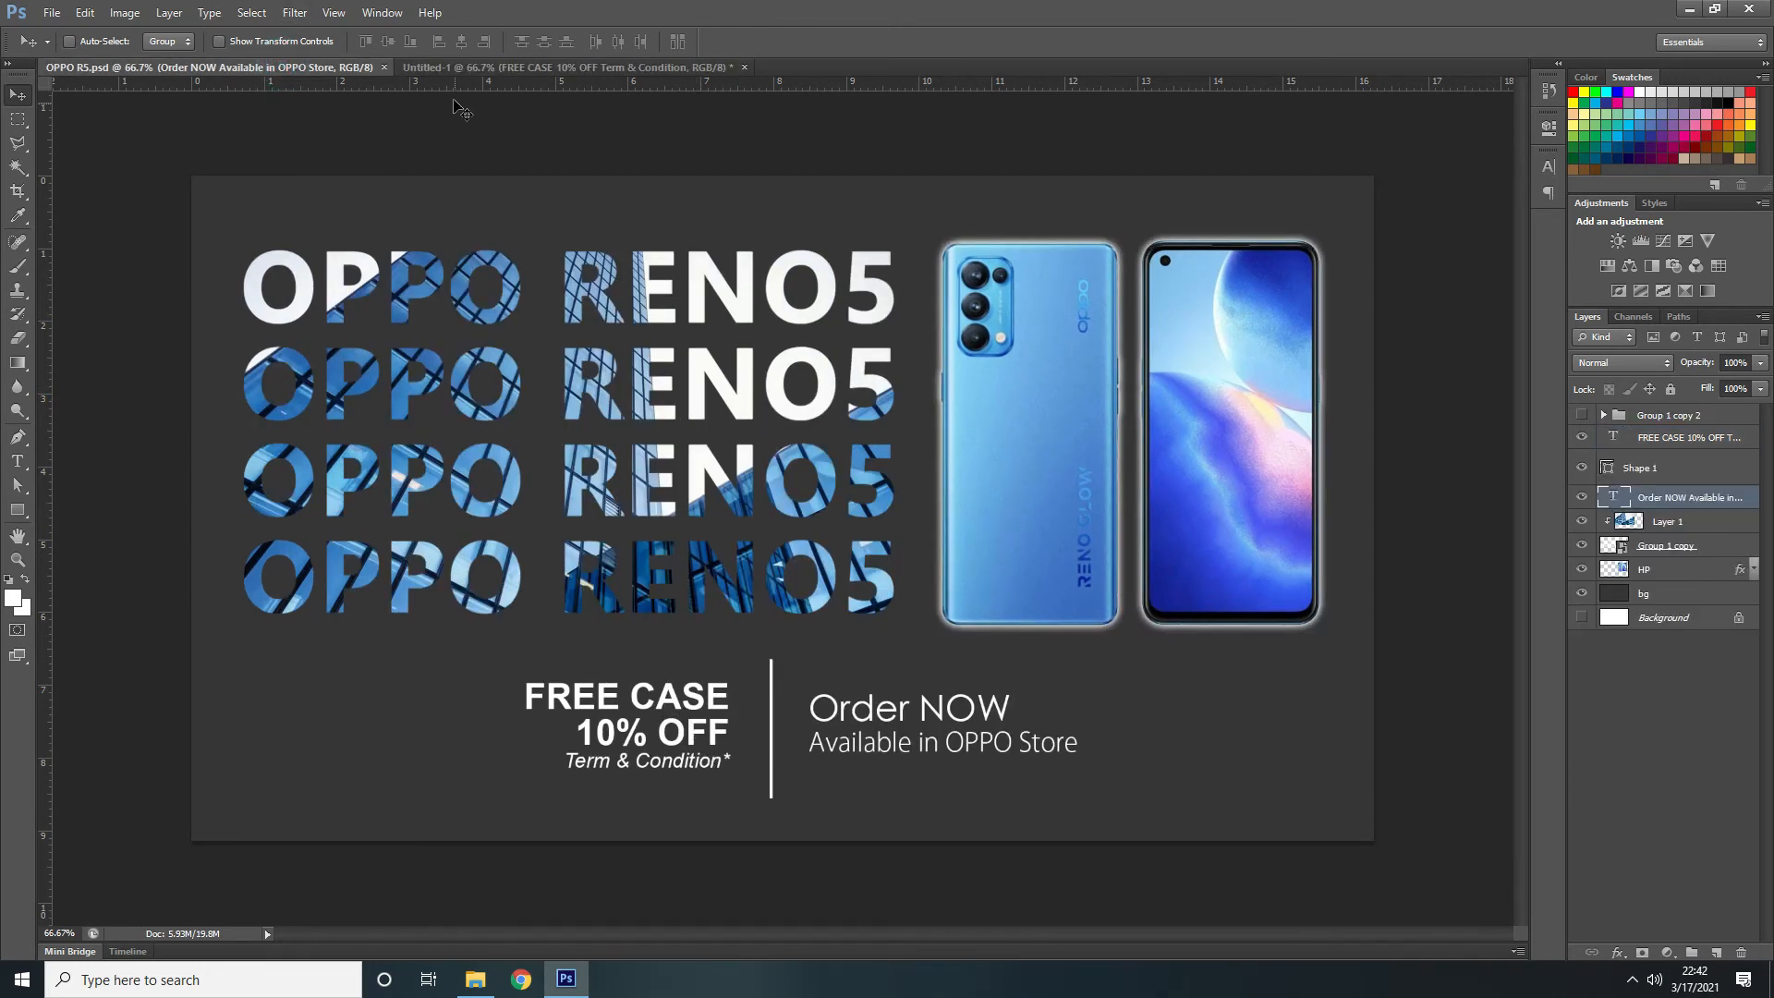
click(458, 68)
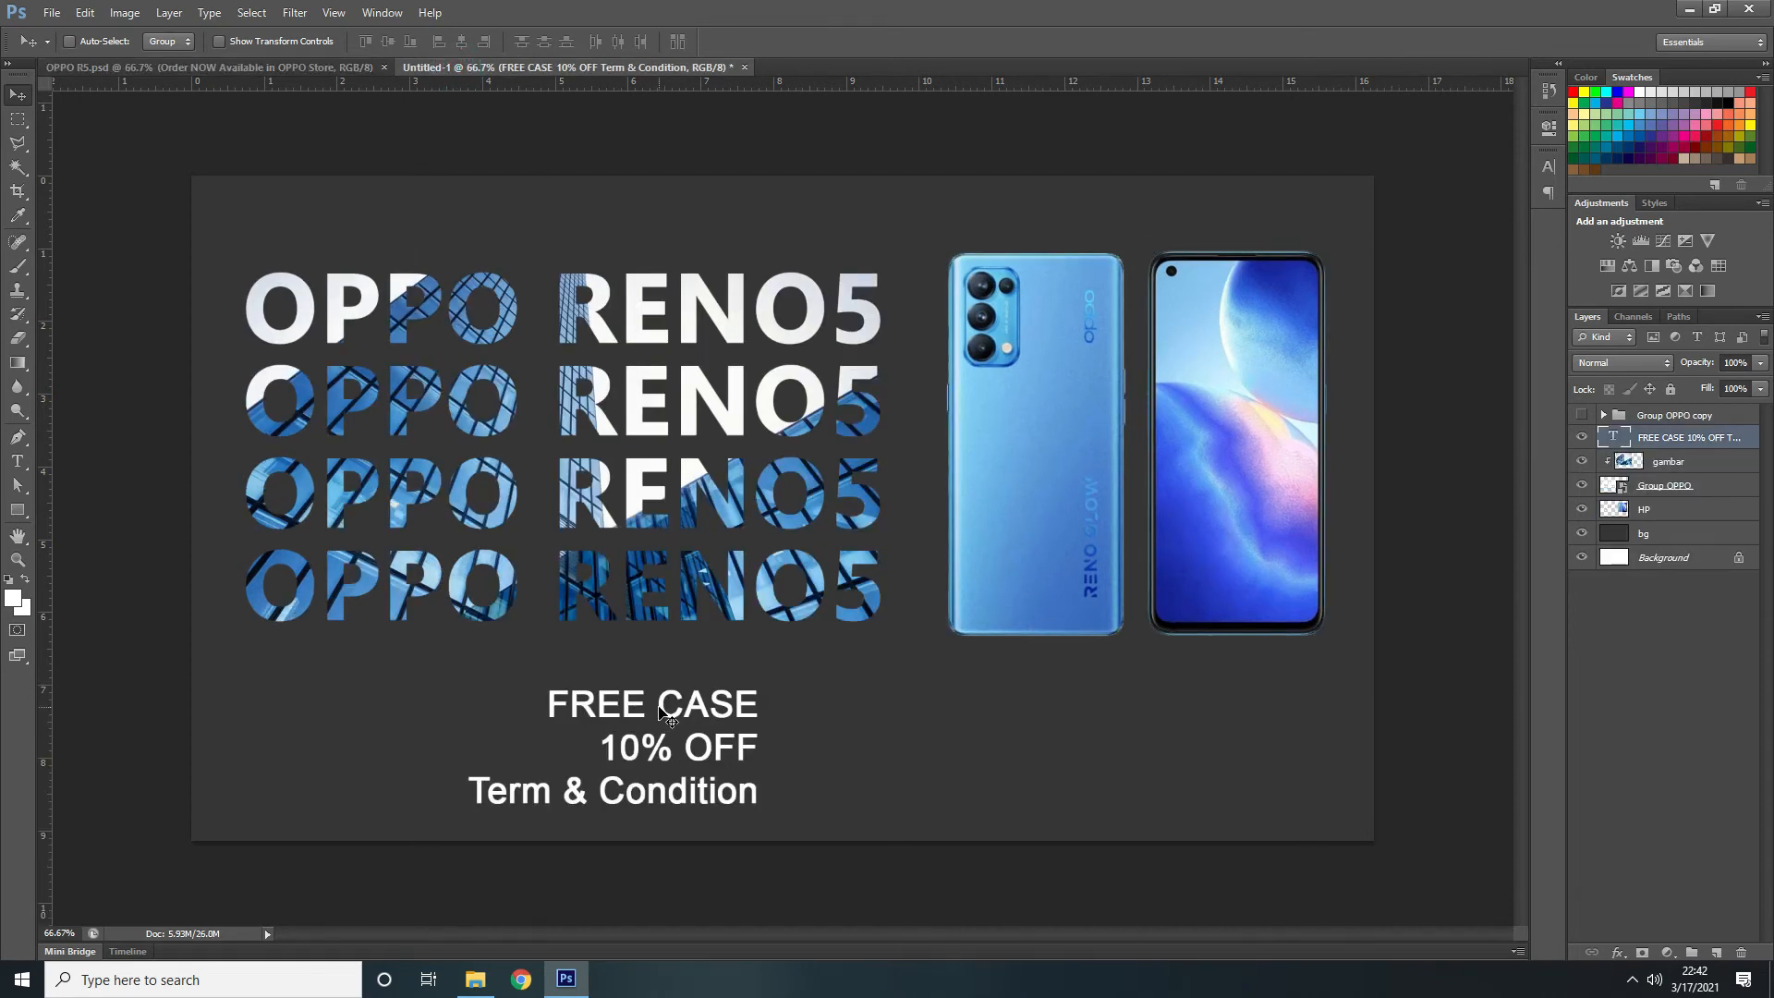
drag(659, 706, 659, 700)
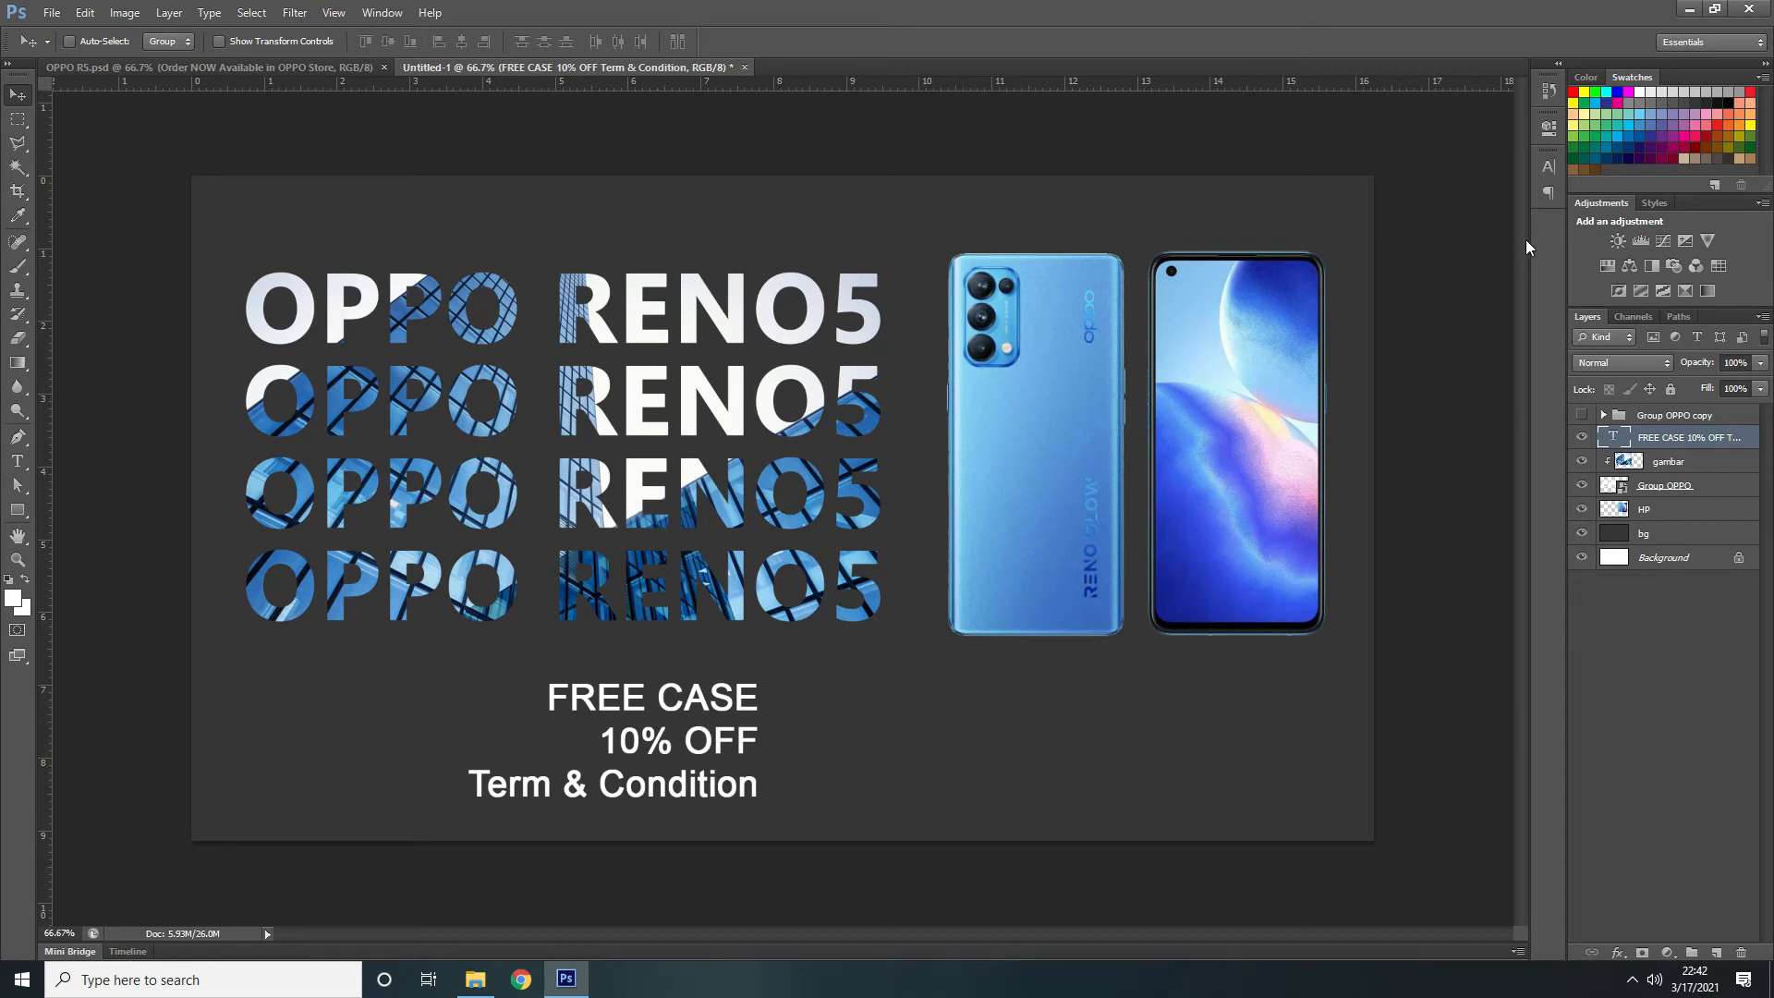
Tighten the line spacing of the FREE CASE text block, trying 18 pt and 12 pt before setting the leading to 14 pt
click(1549, 167)
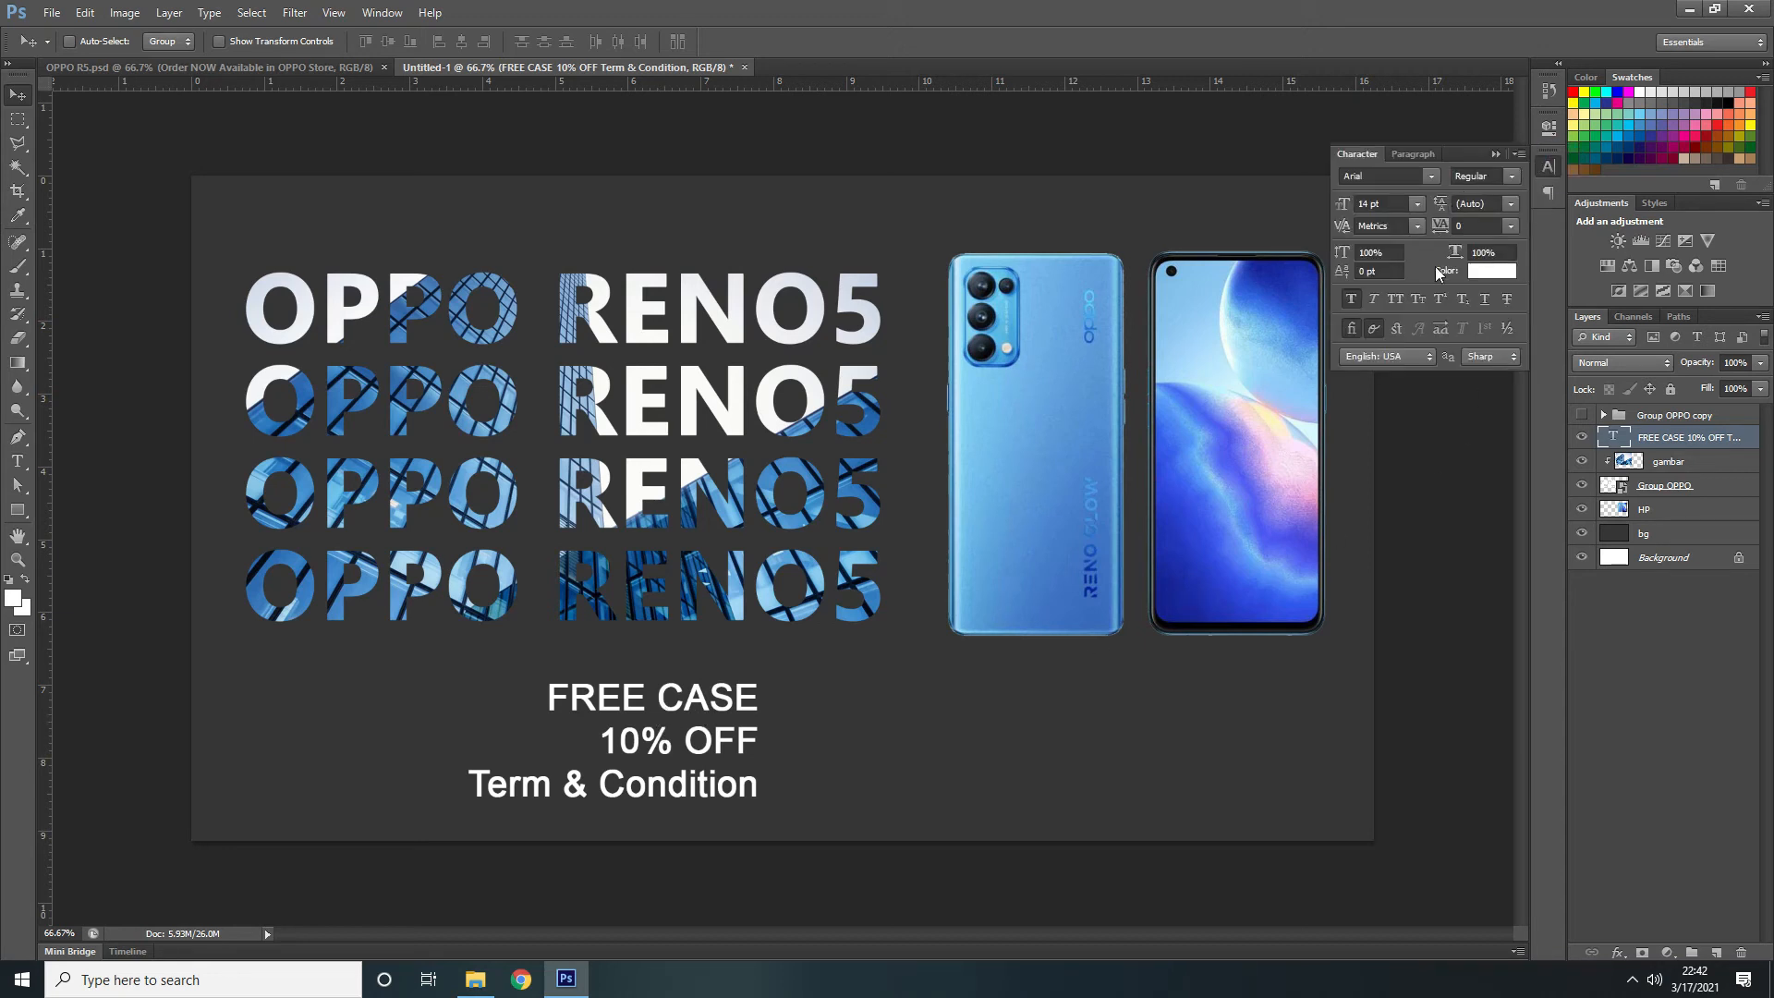
click(1514, 205)
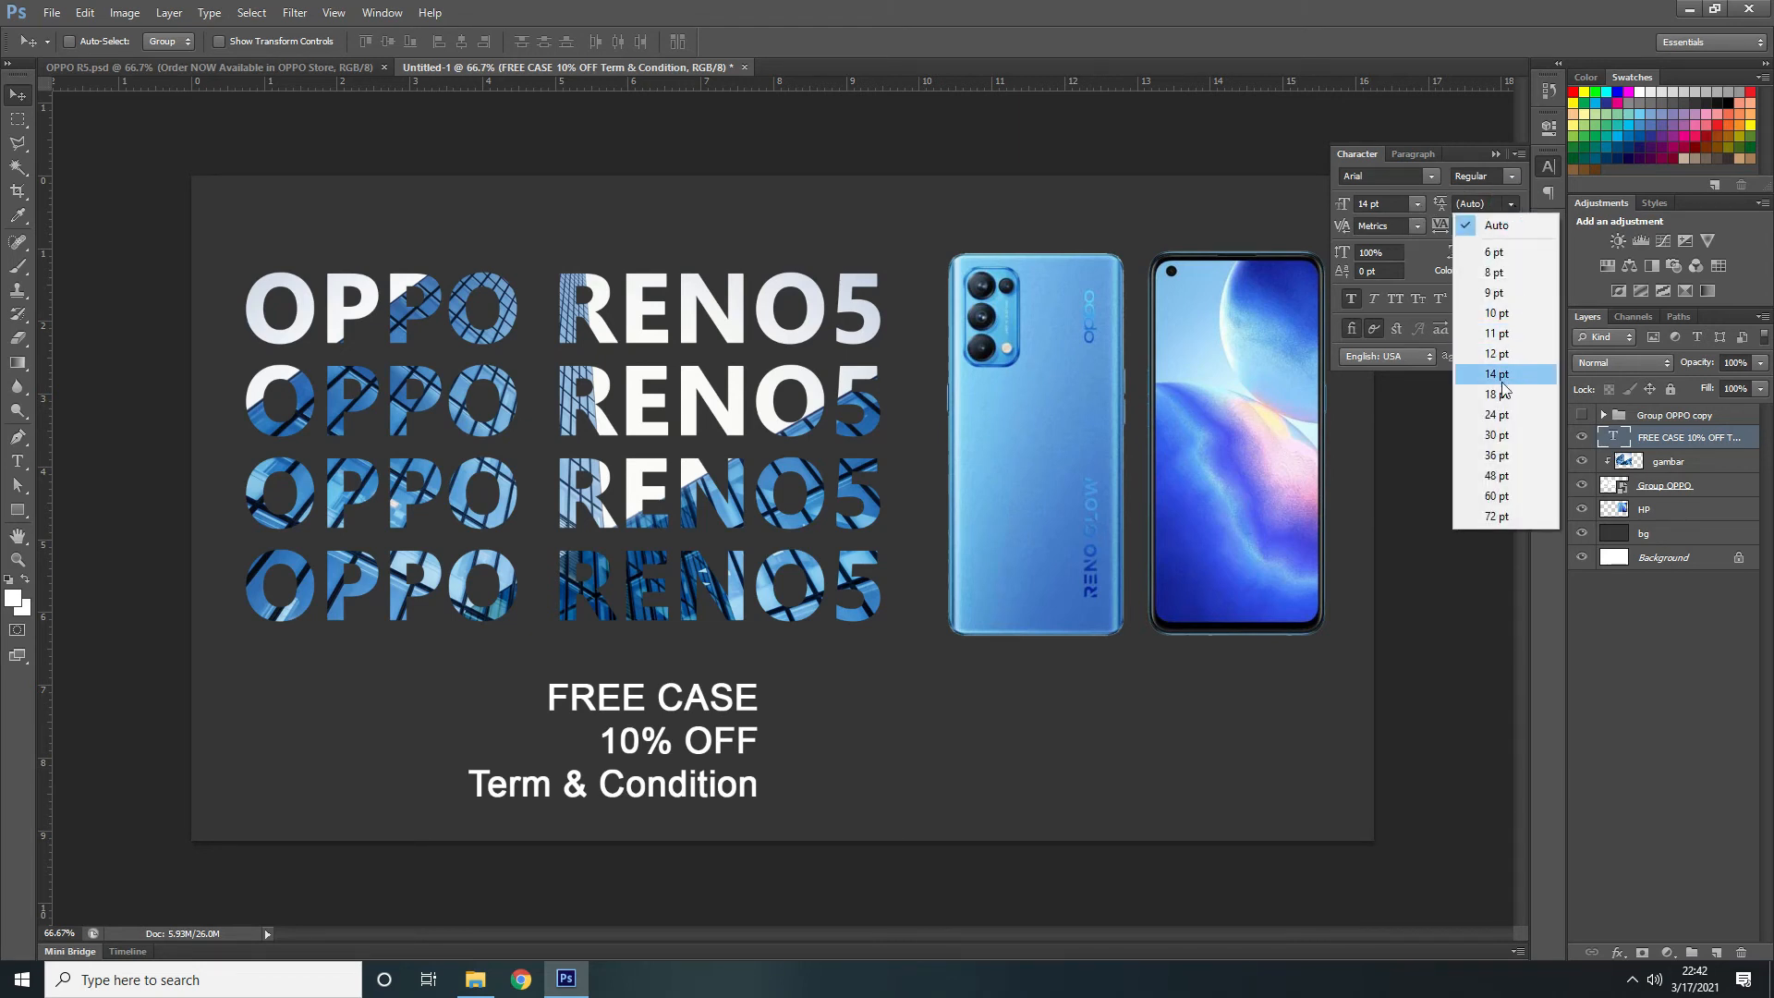
click(1501, 395)
click(1512, 205)
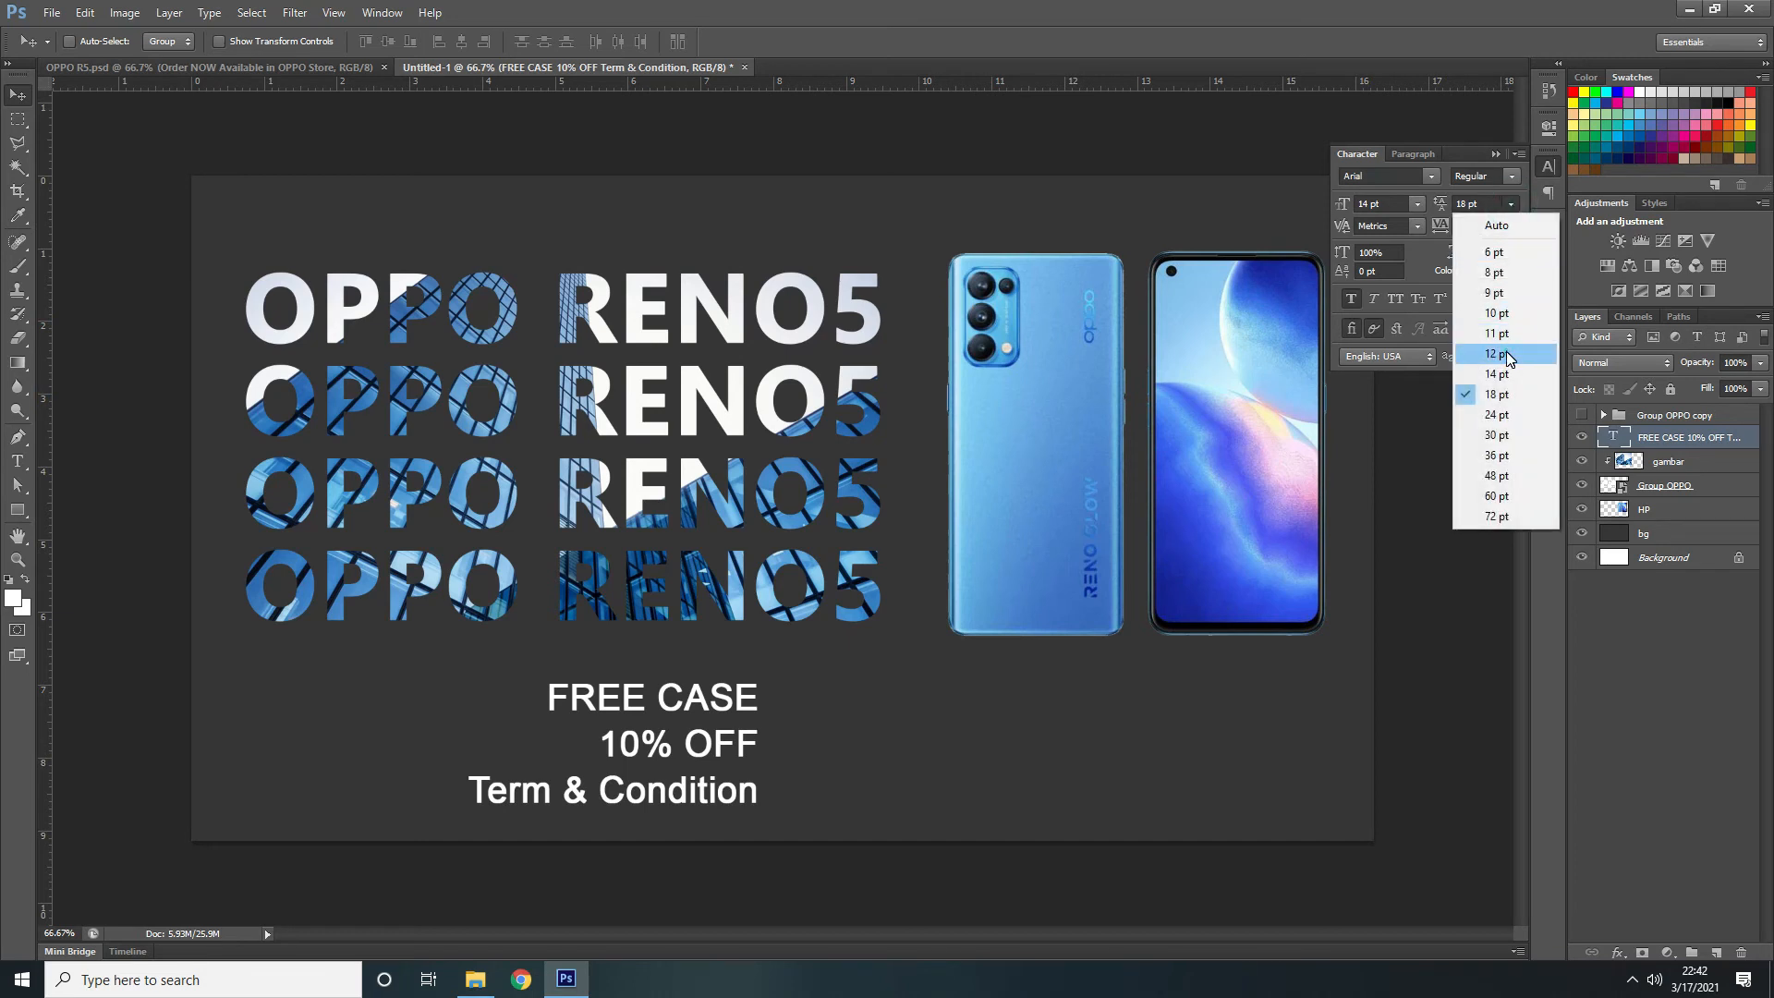
click(1506, 351)
click(1515, 207)
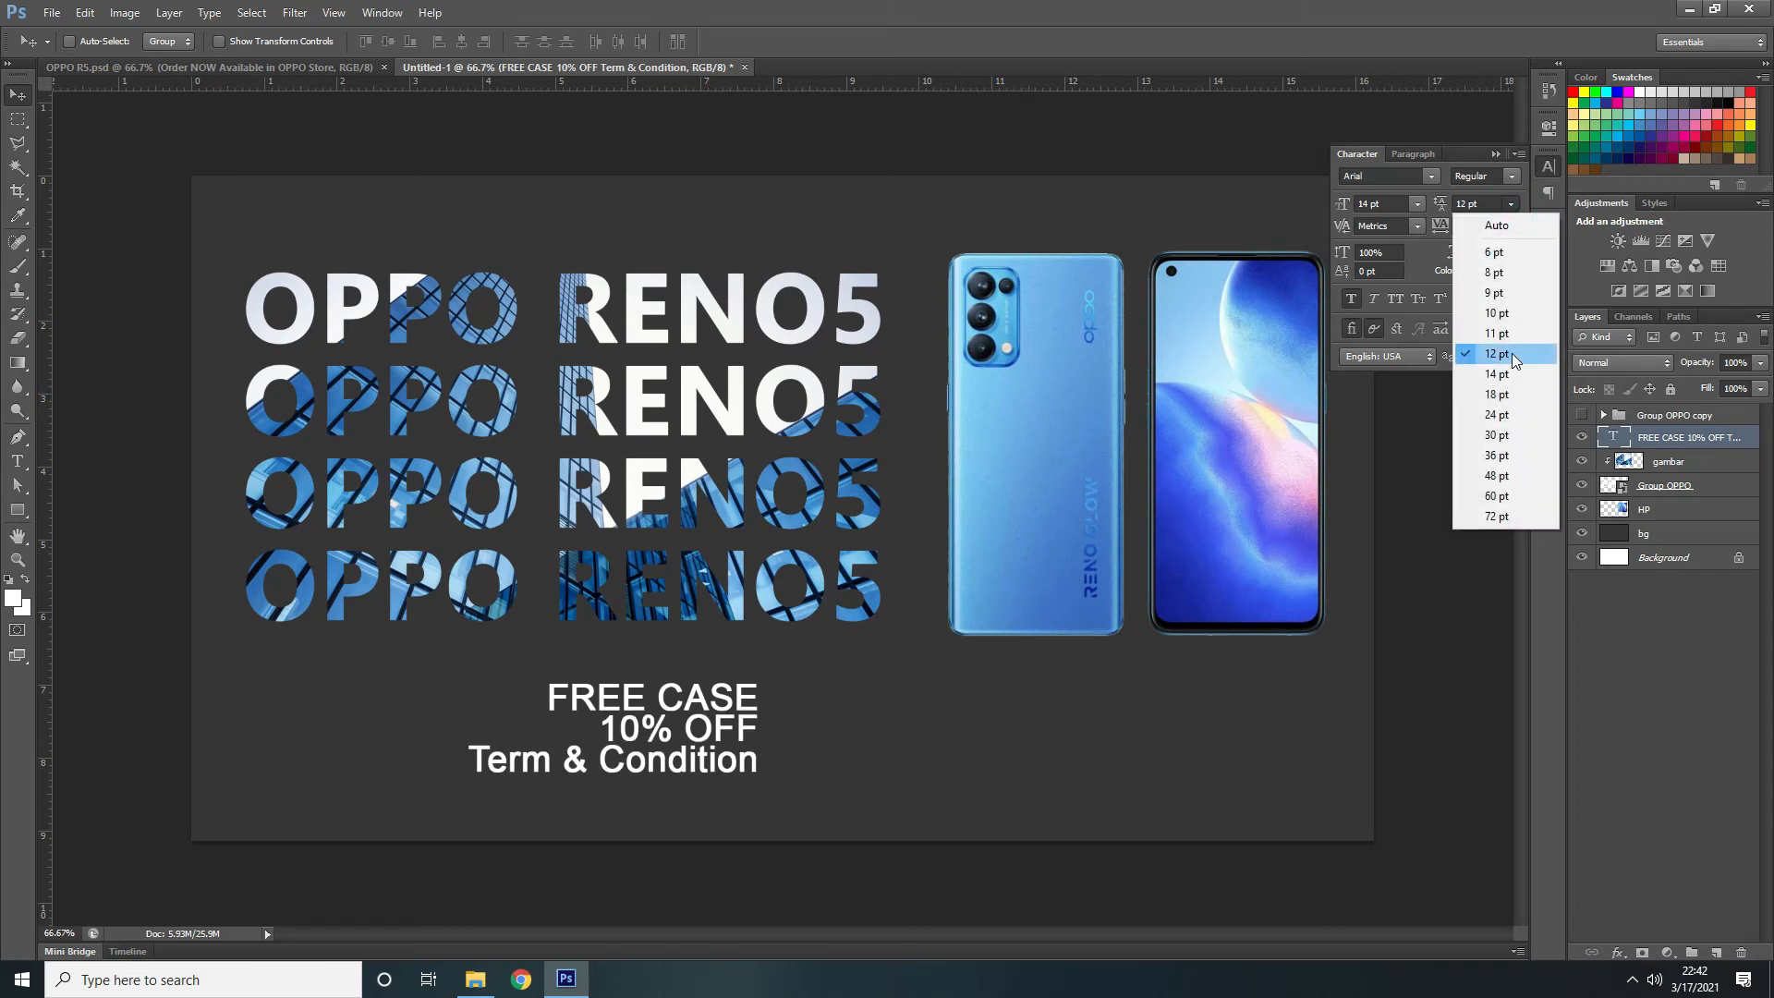
click(1513, 373)
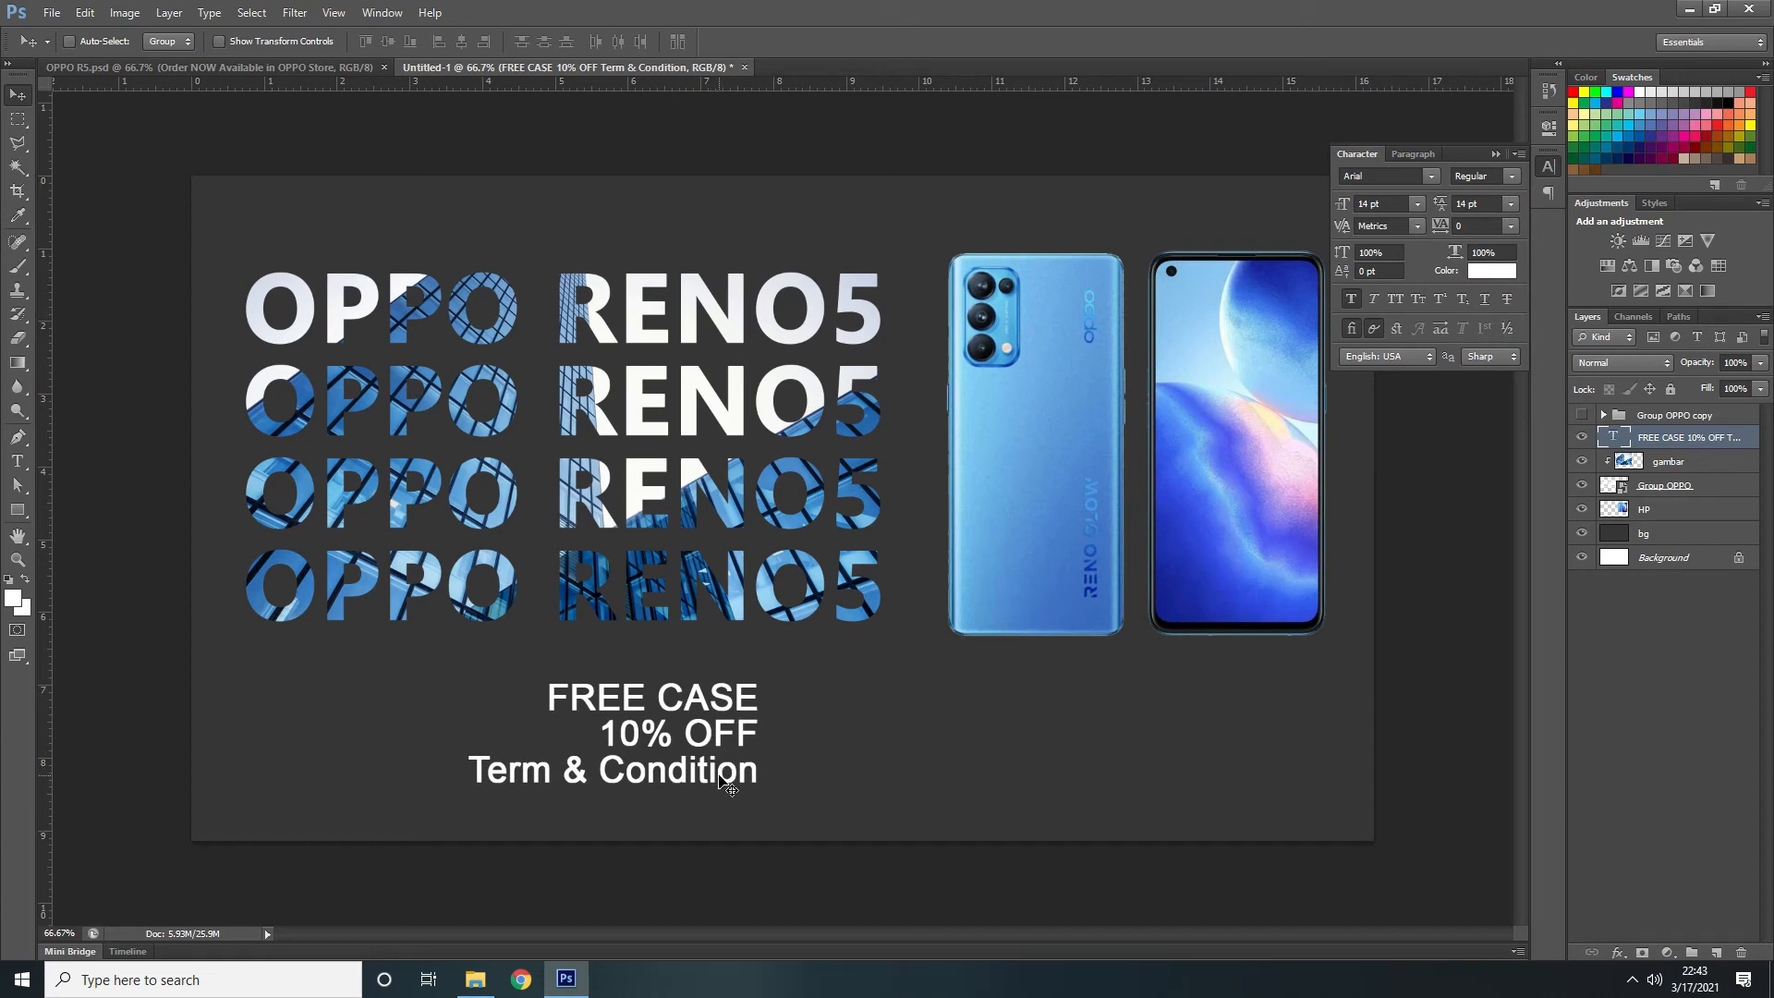
Select the Term & Condition line, try 8 pt leading, restore it to 14 pt, and set its font size to 8 pt
key(t)
drag(759, 773, 467, 771)
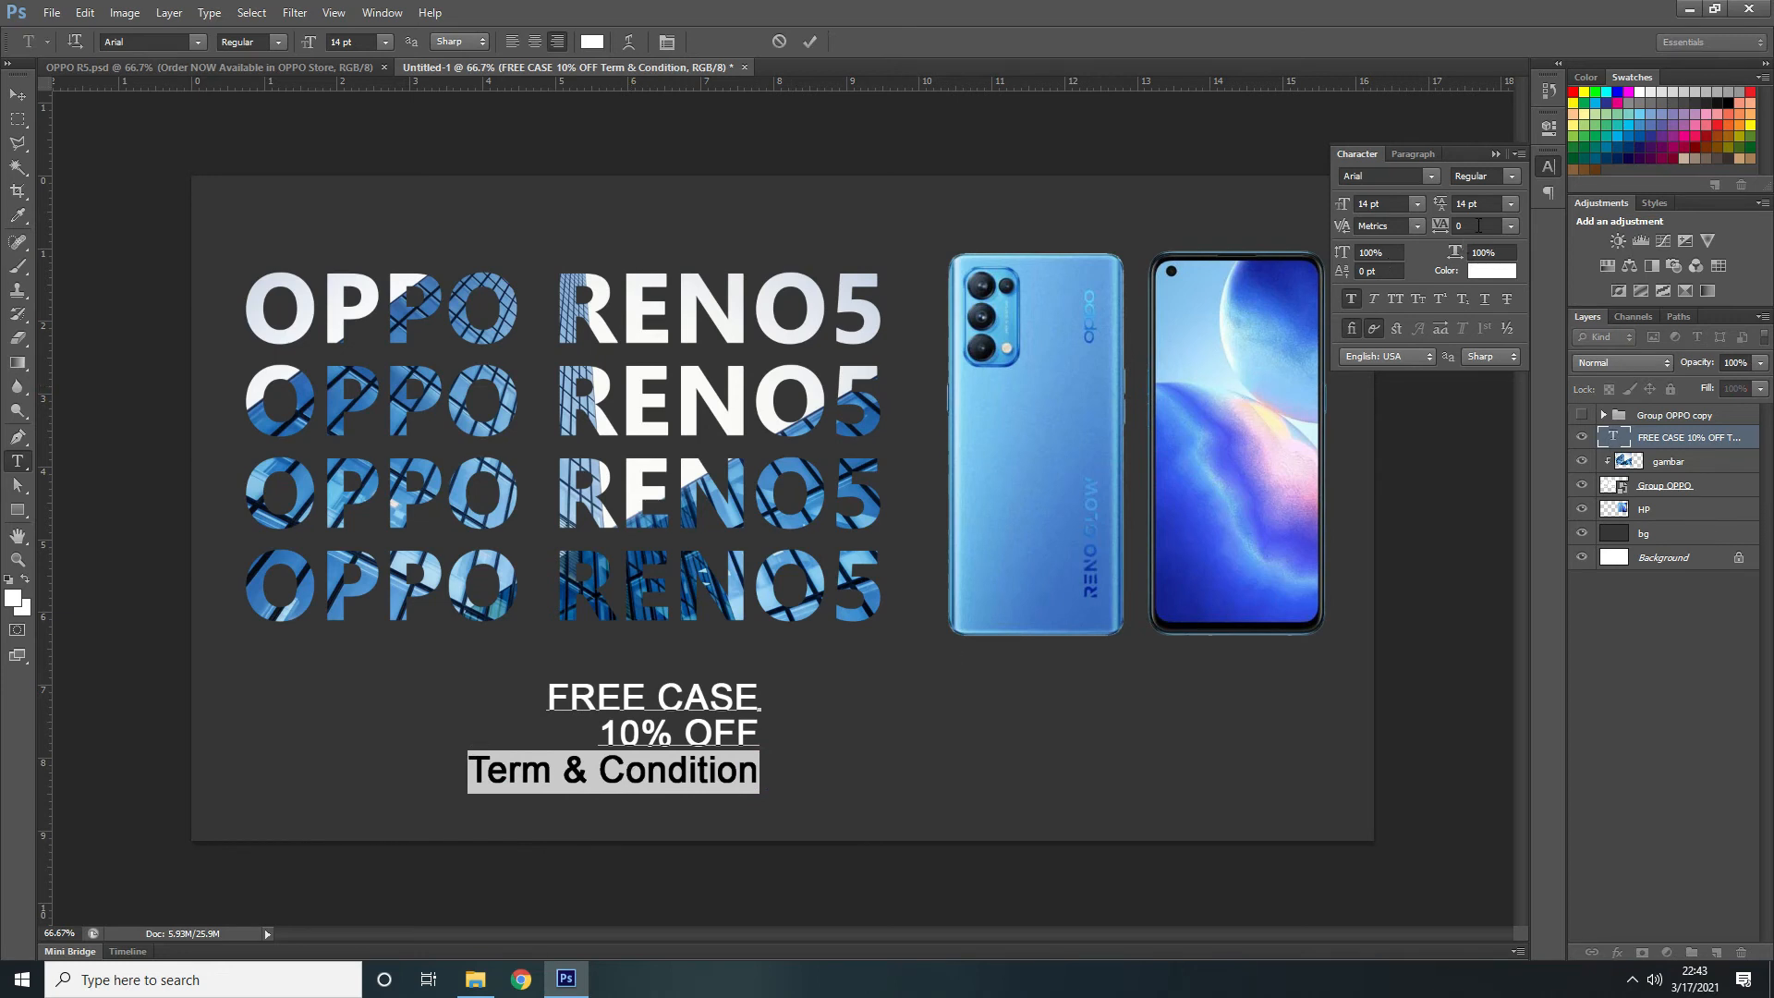
click(1510, 205)
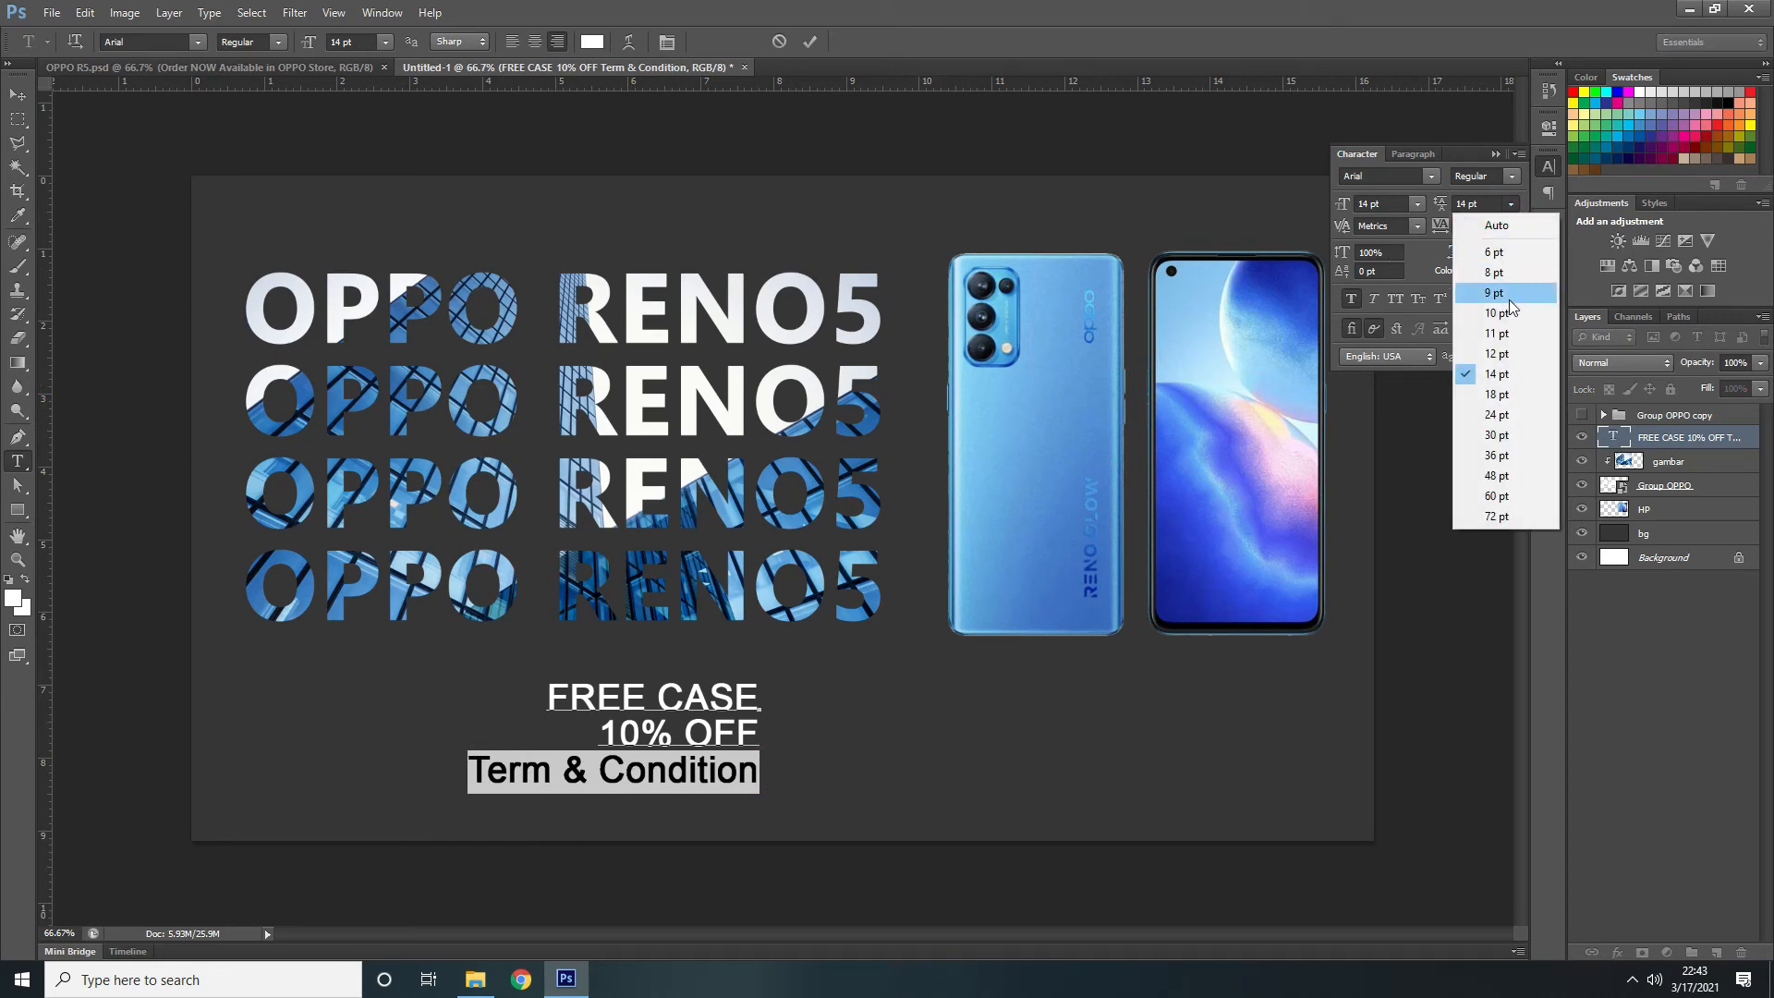
click(1509, 272)
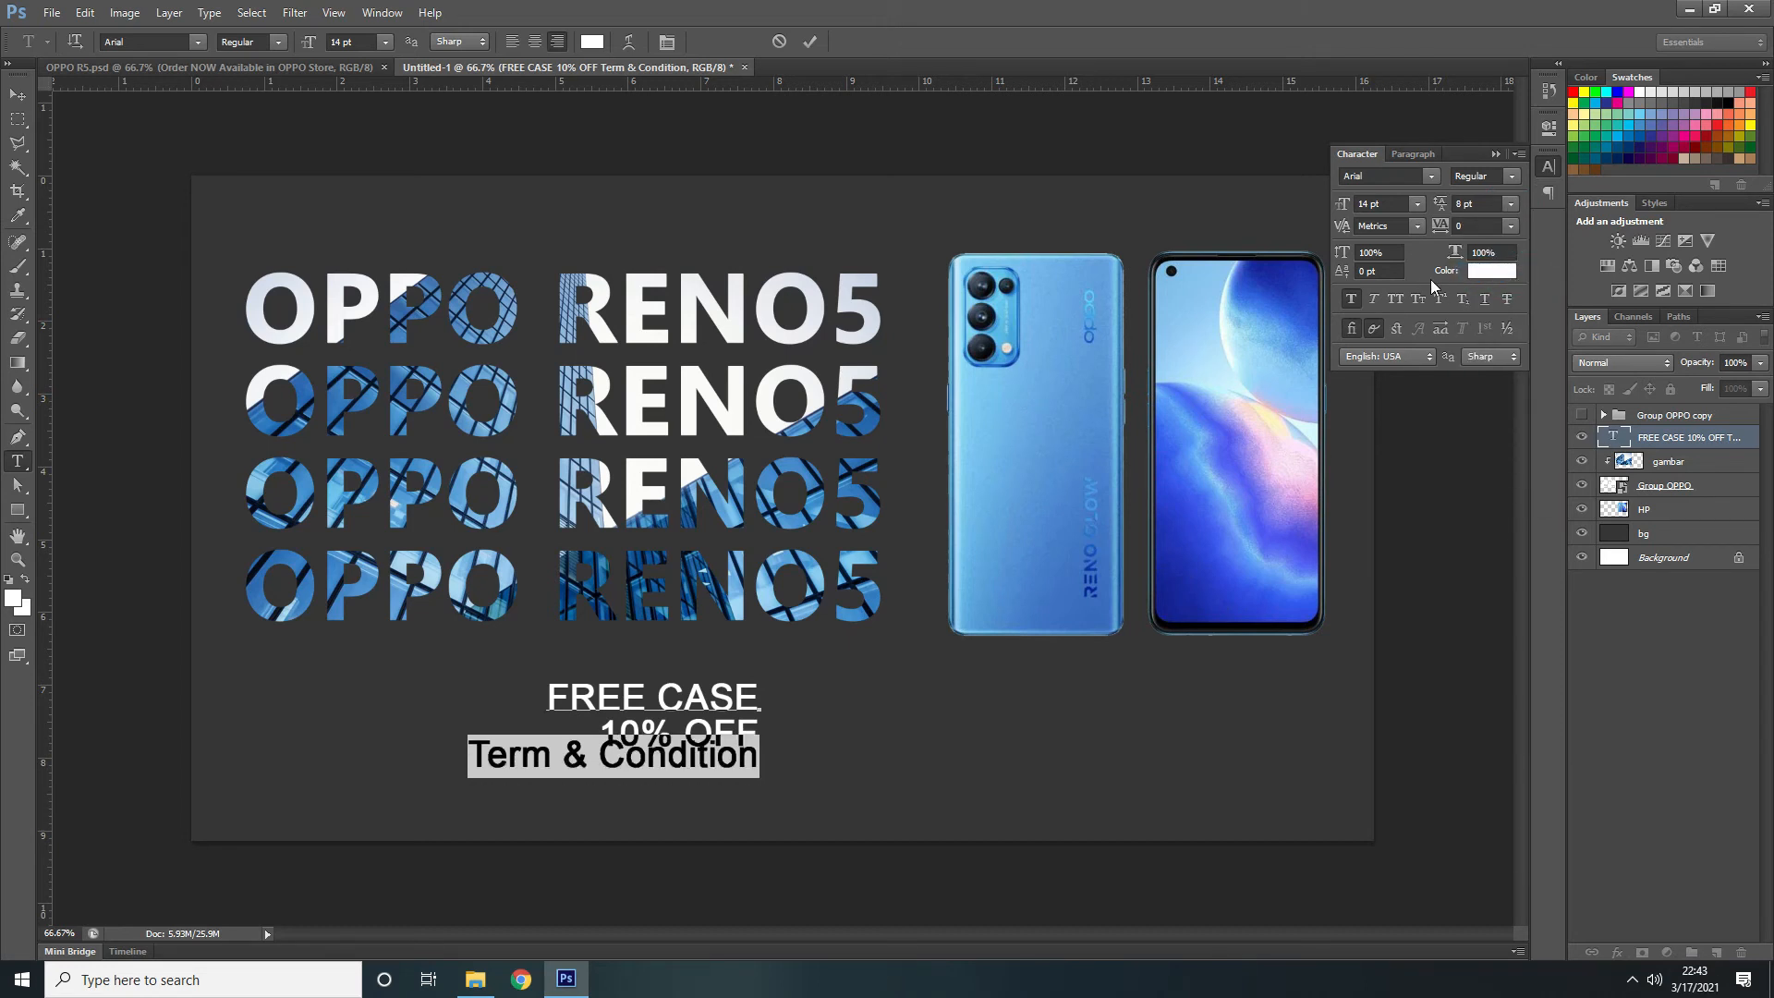
click(1510, 205)
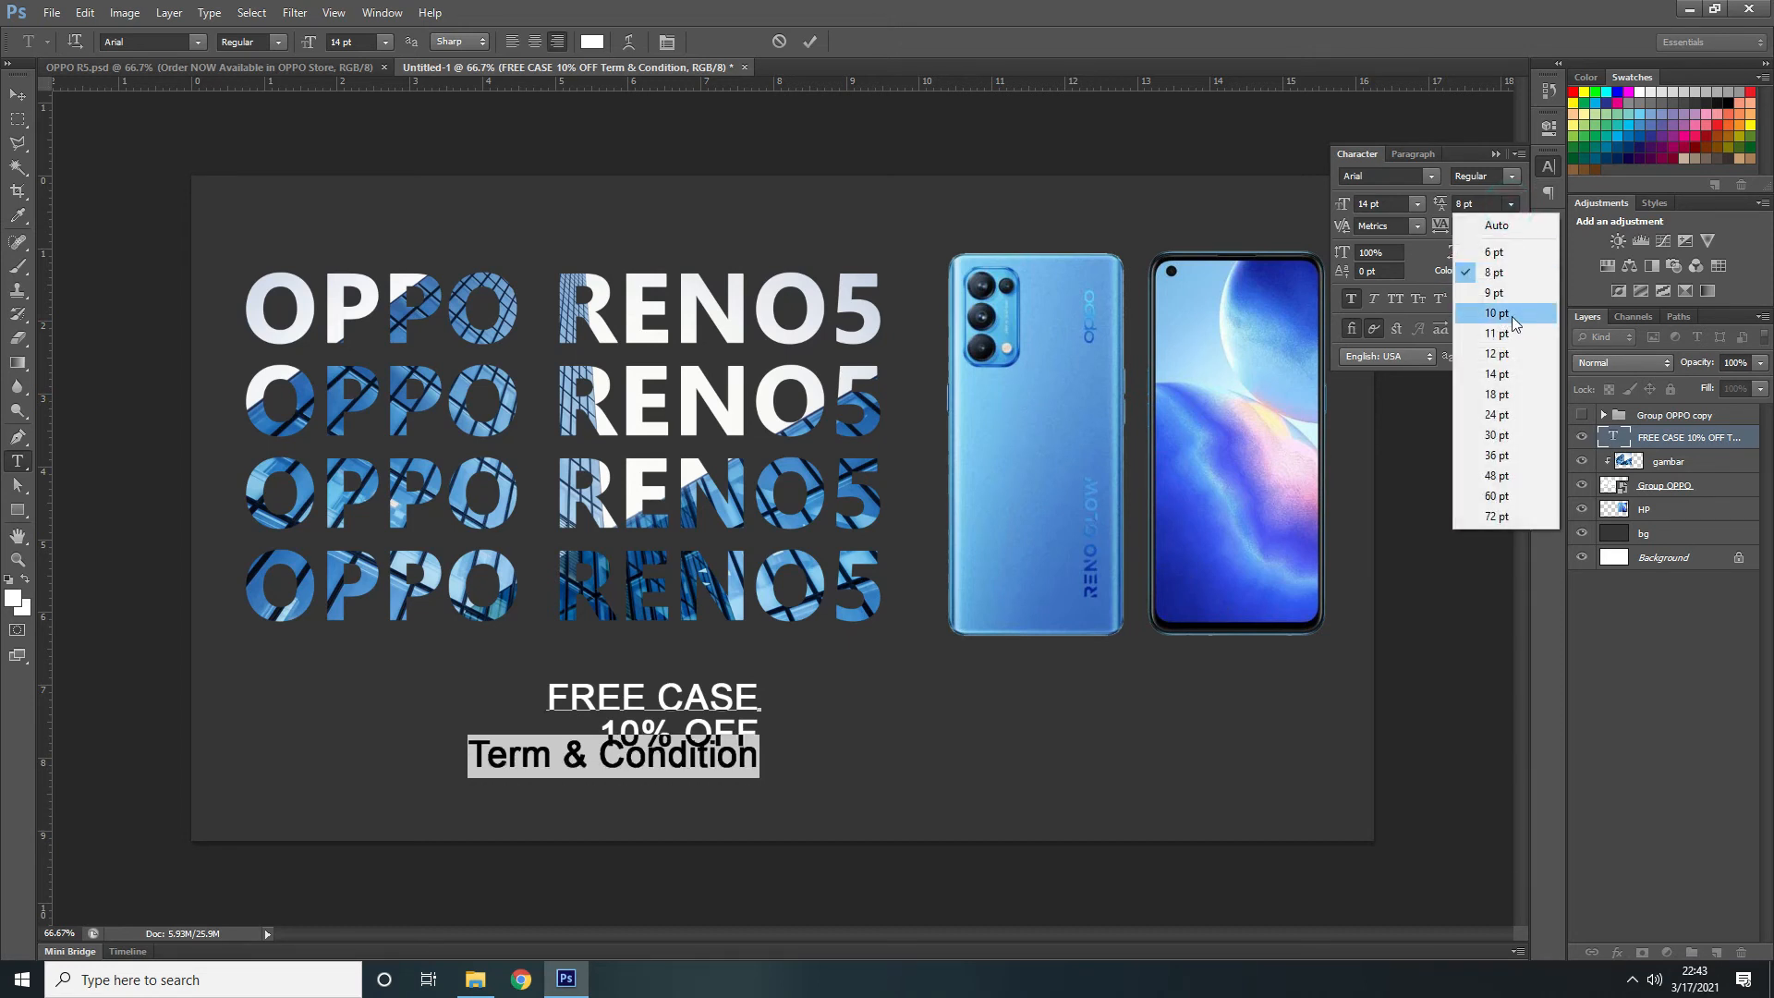
click(1514, 373)
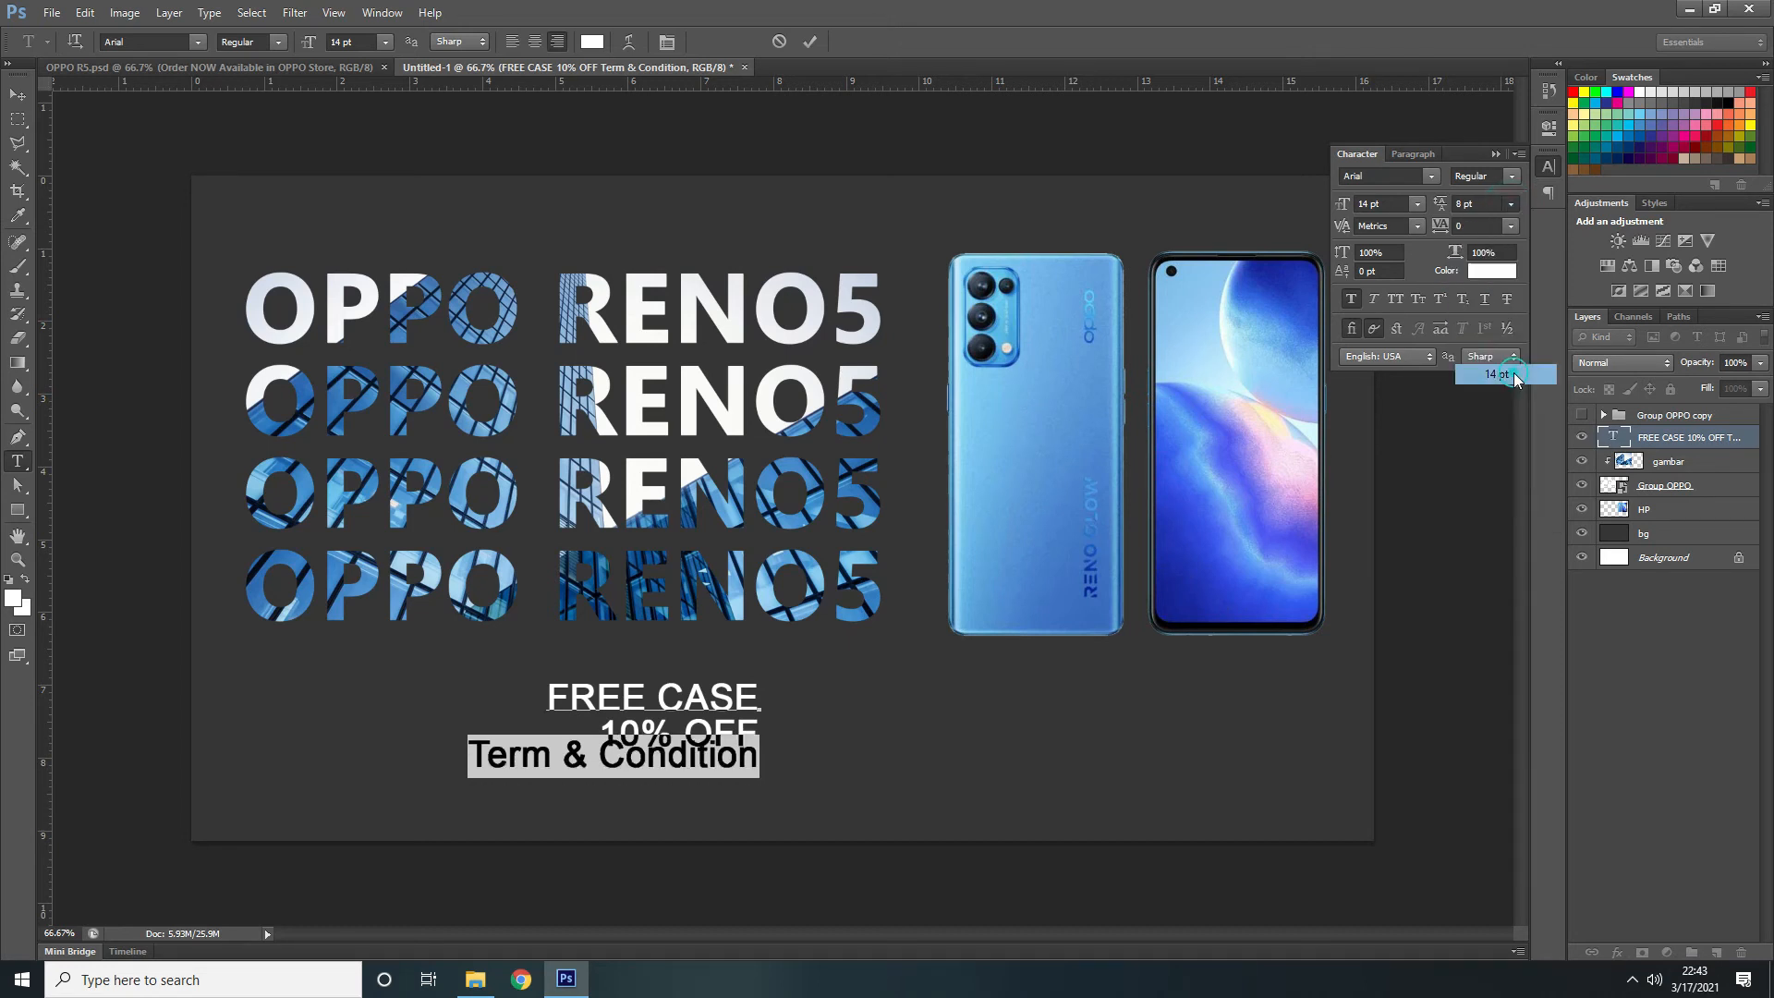
click(1417, 205)
click(1412, 276)
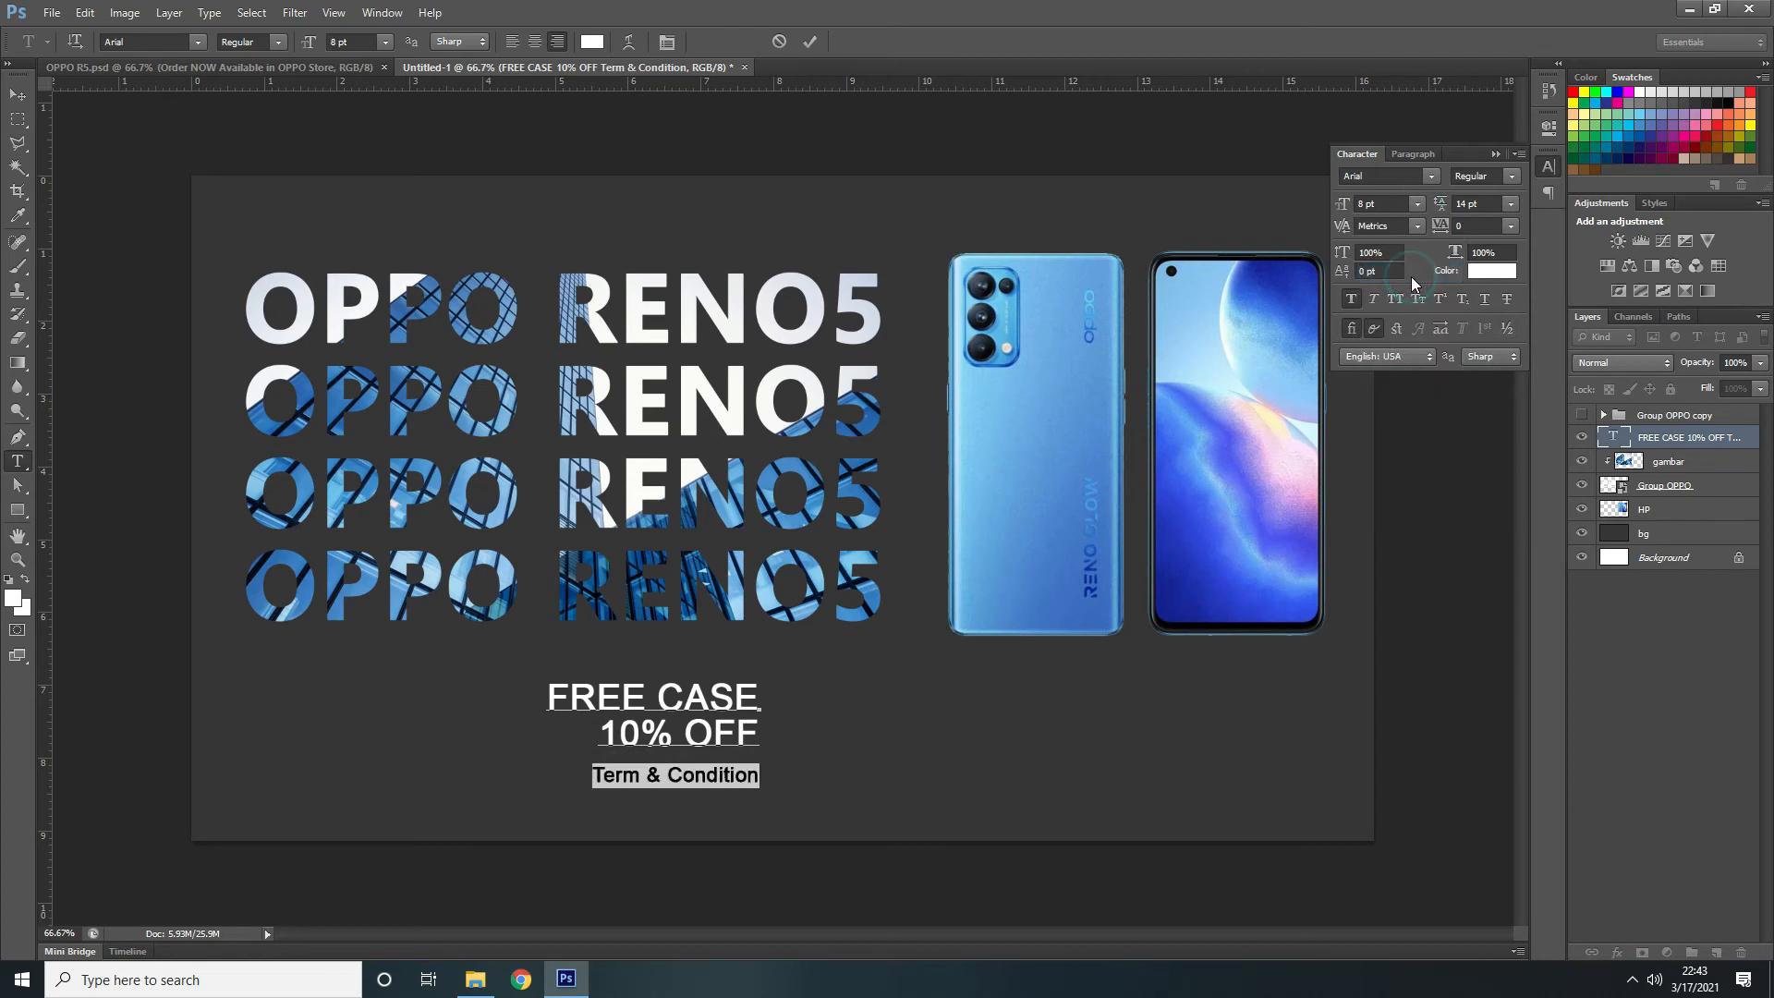
Add an asterisk after Term & Condition, turn off faux bold for that line and set its font style to Italic
click(766, 779)
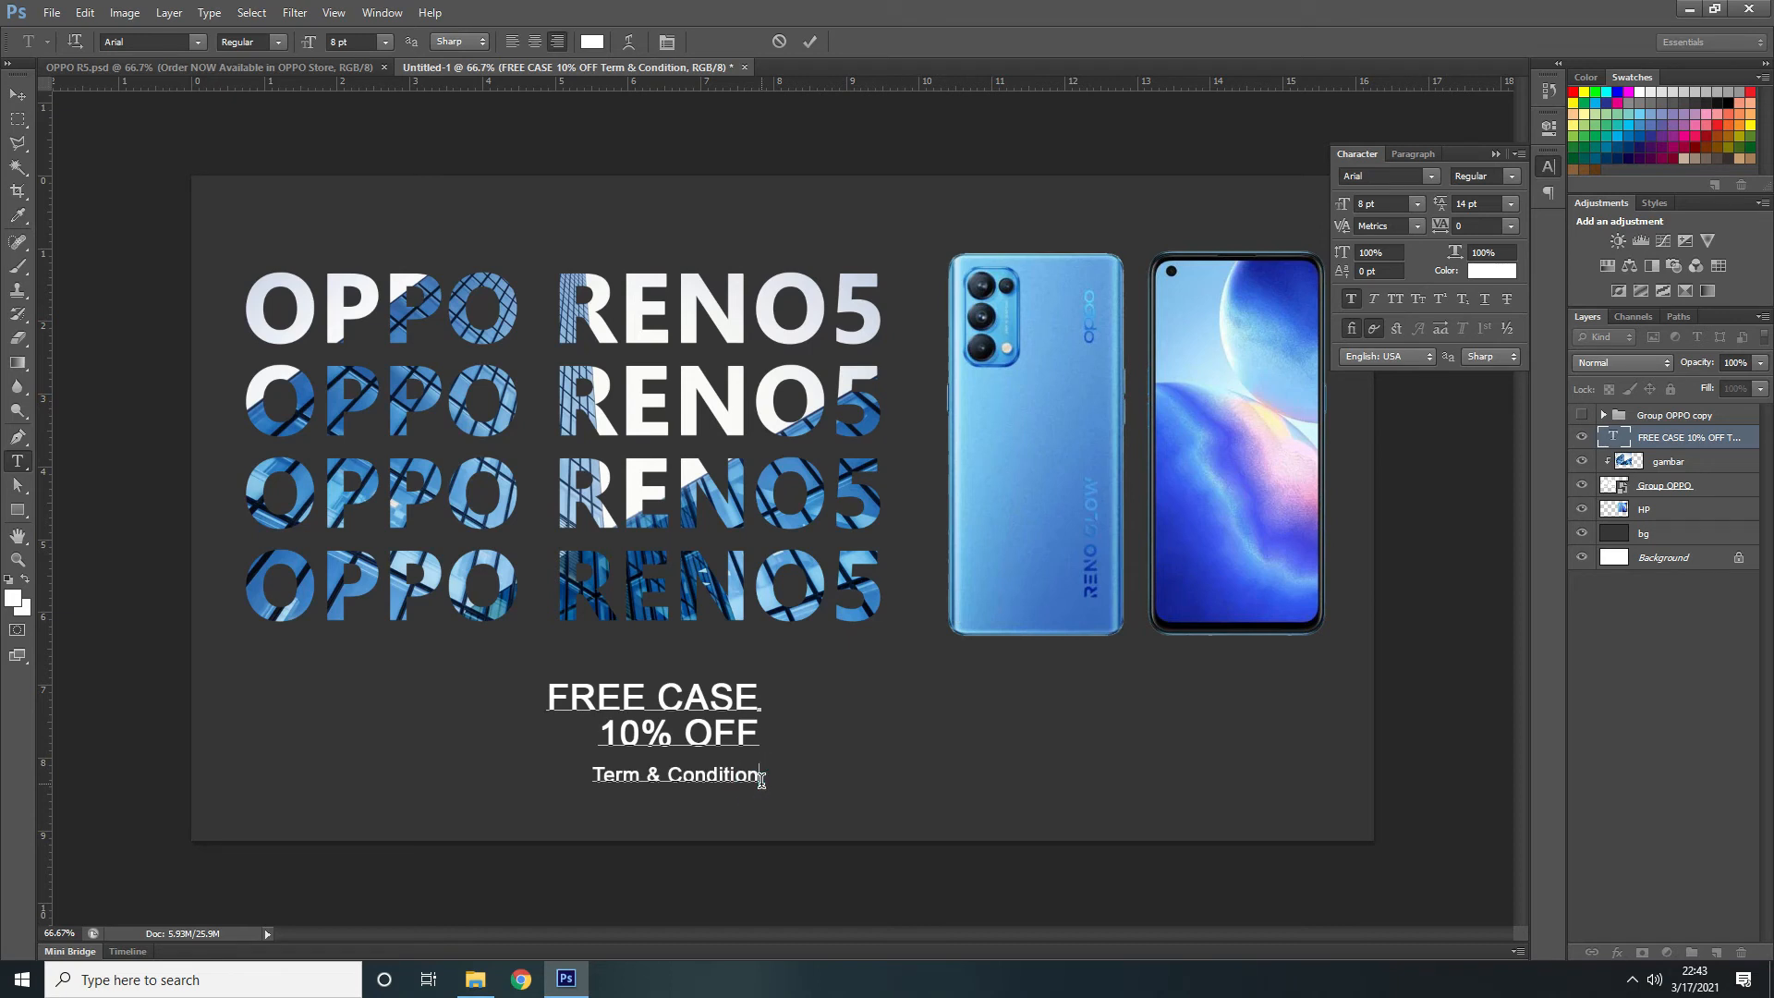
text(*)
drag(758, 784, 583, 779)
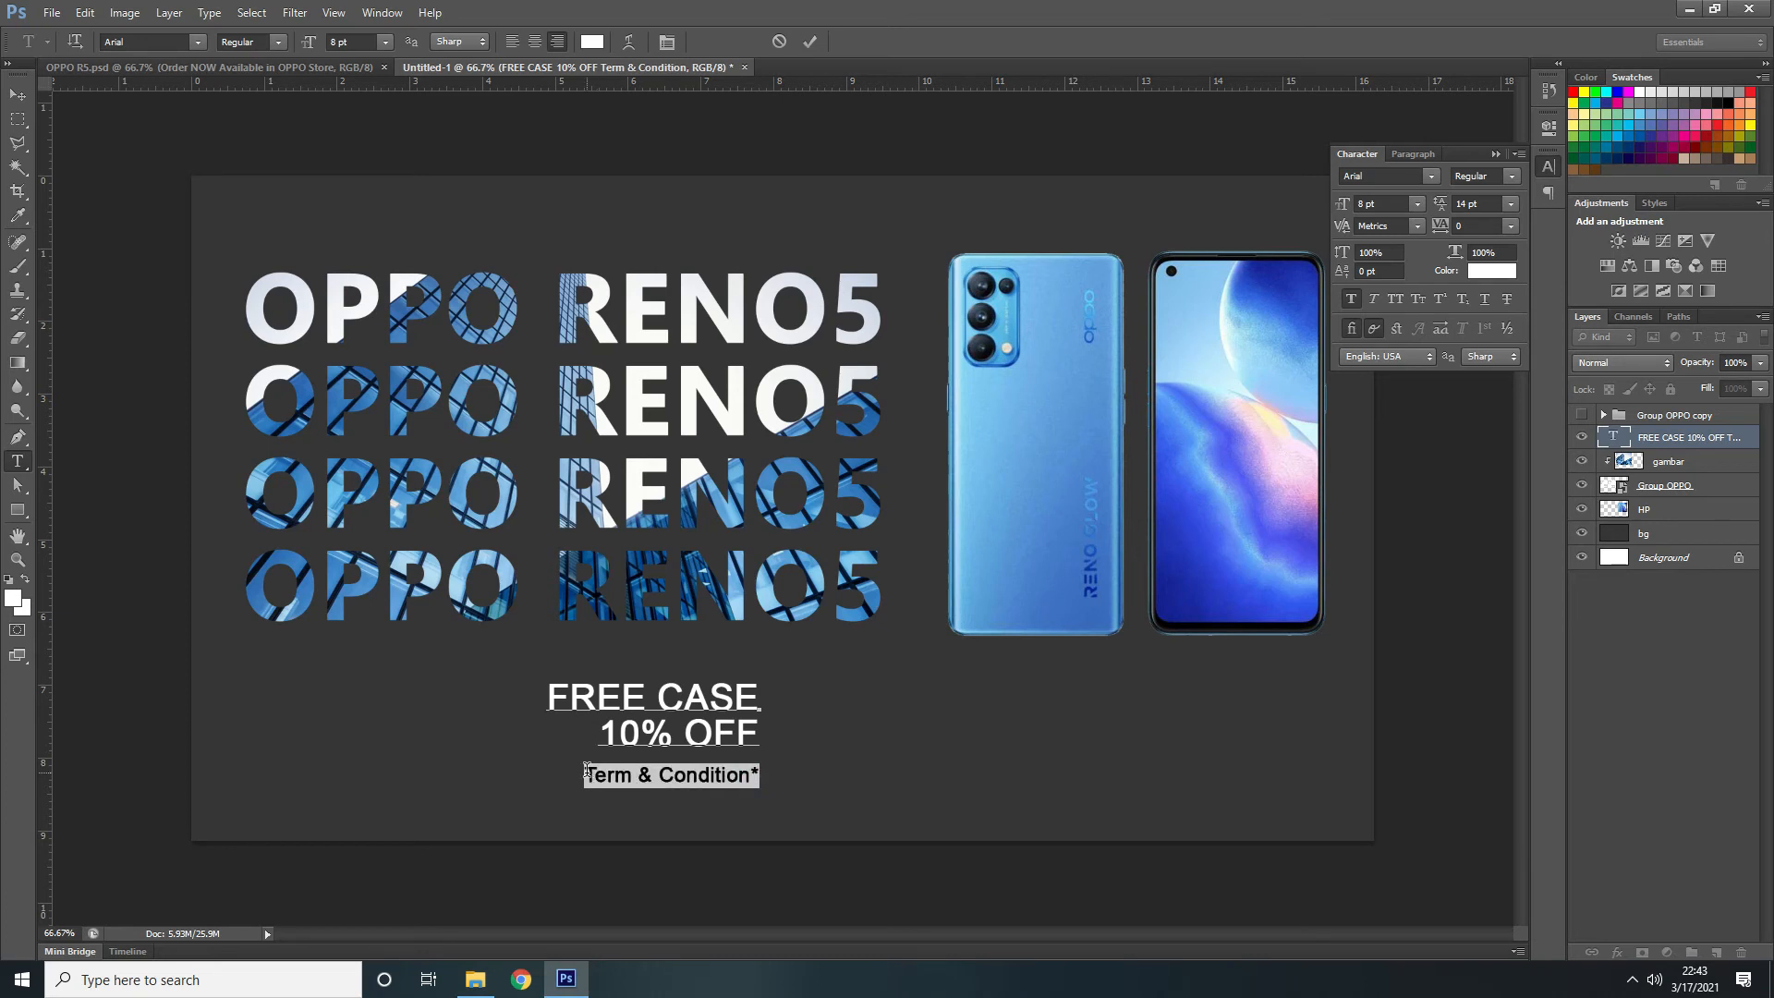
click(1351, 300)
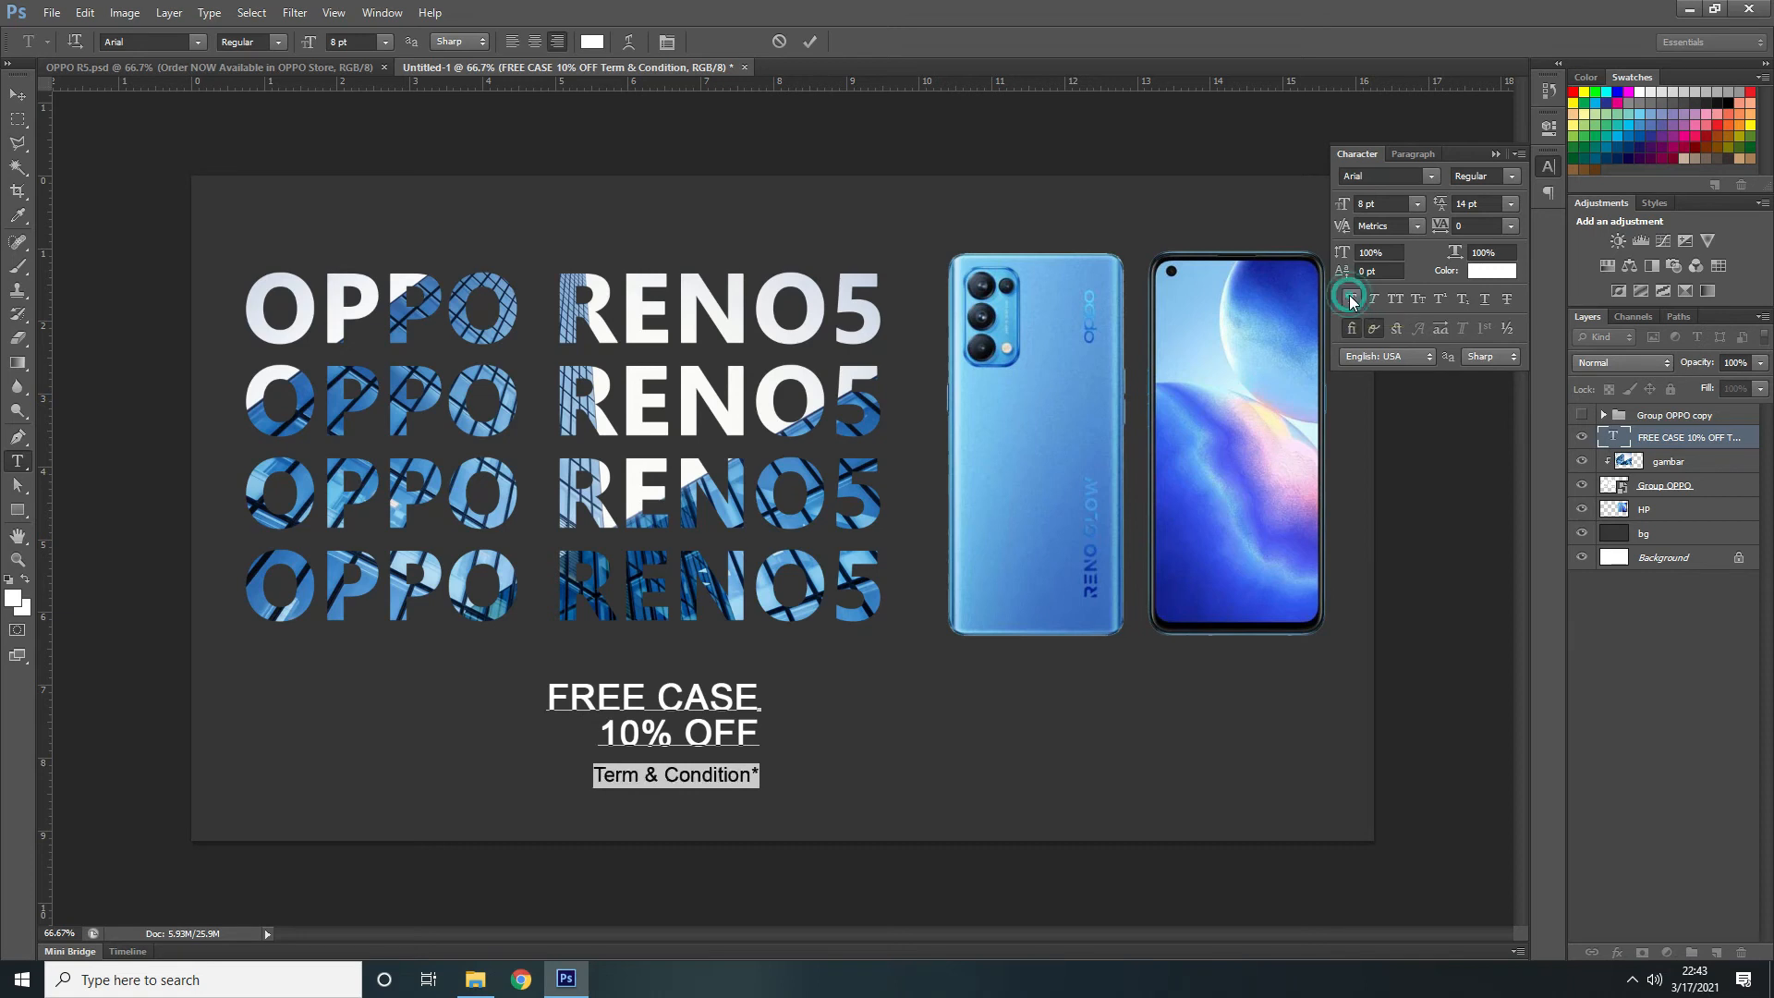
click(1499, 174)
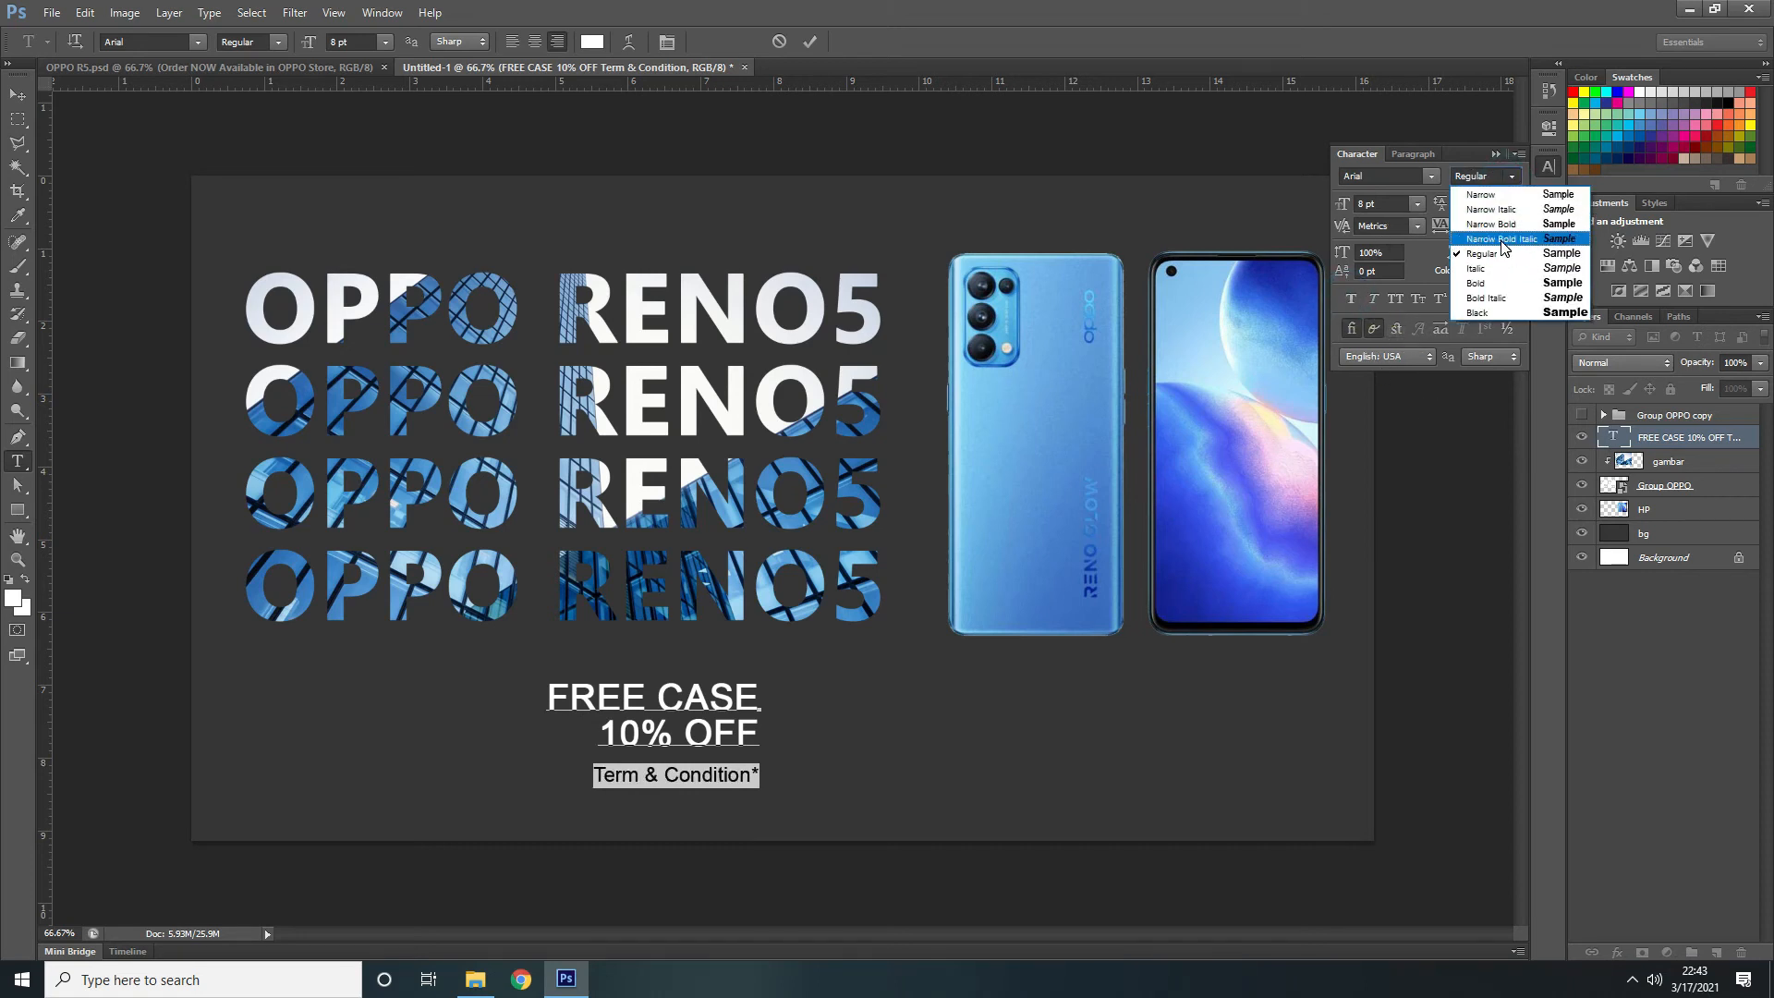
click(1507, 268)
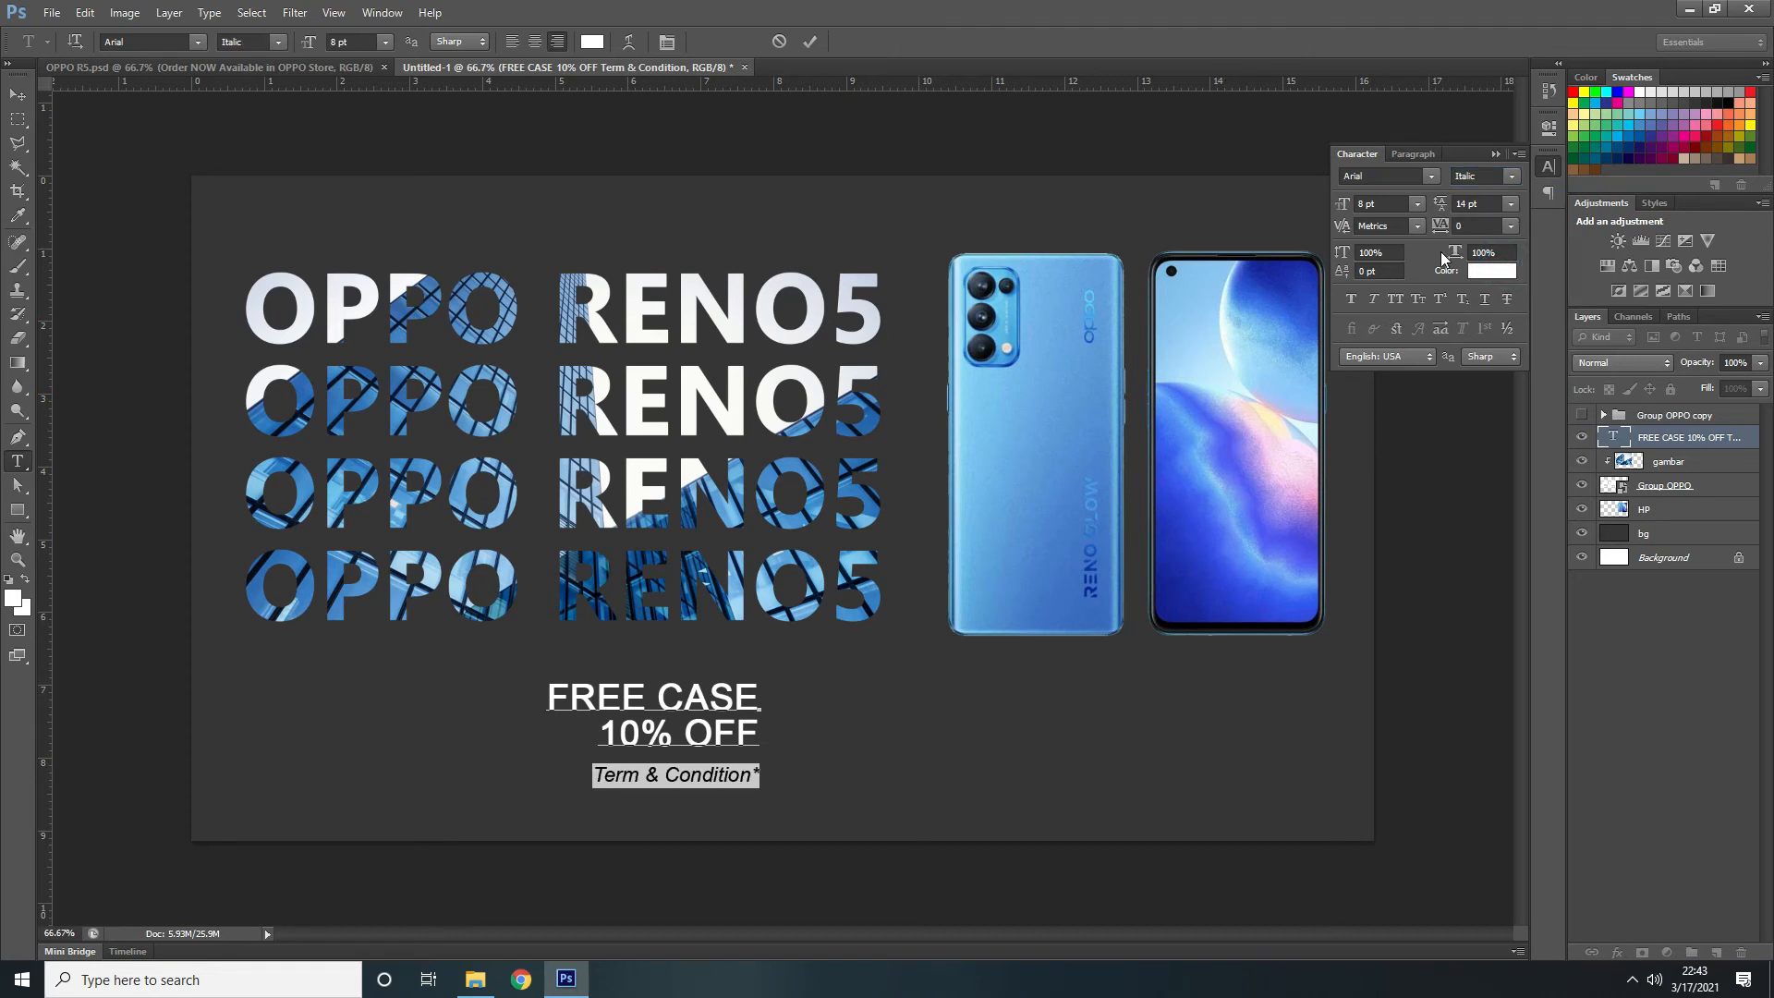
Set the leading of the Term & Condition* line to 10 pt and commit the text
click(1511, 204)
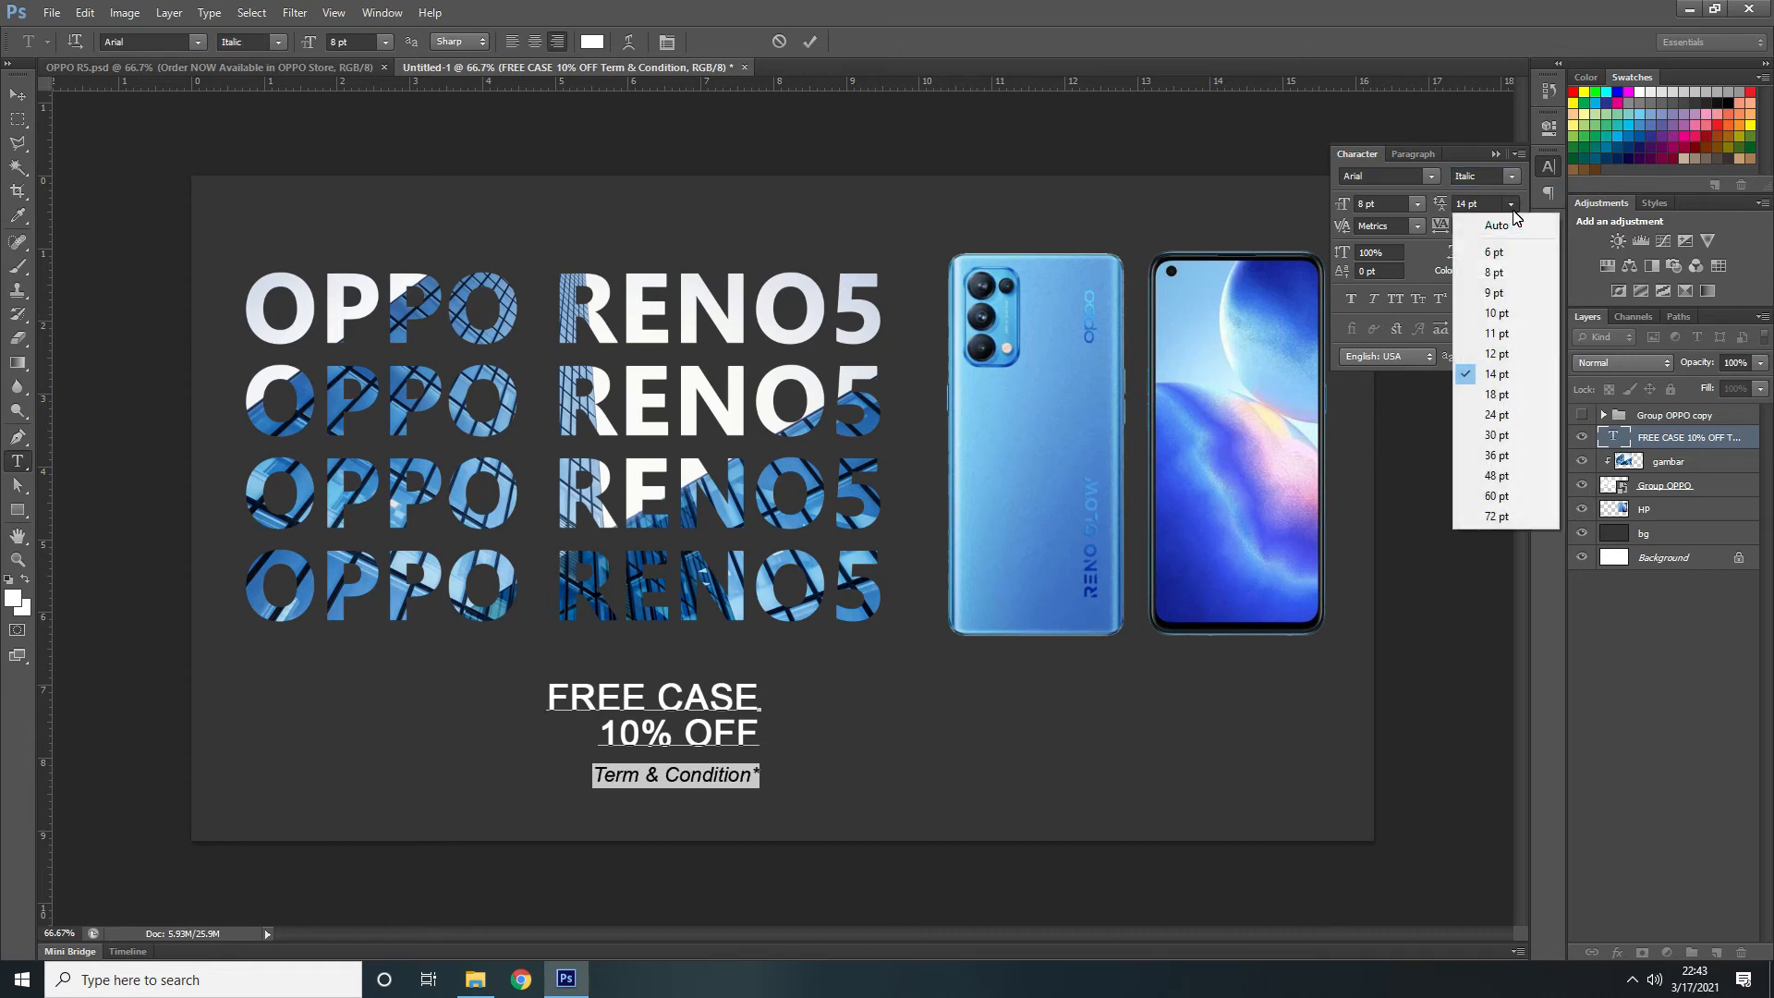
click(1510, 317)
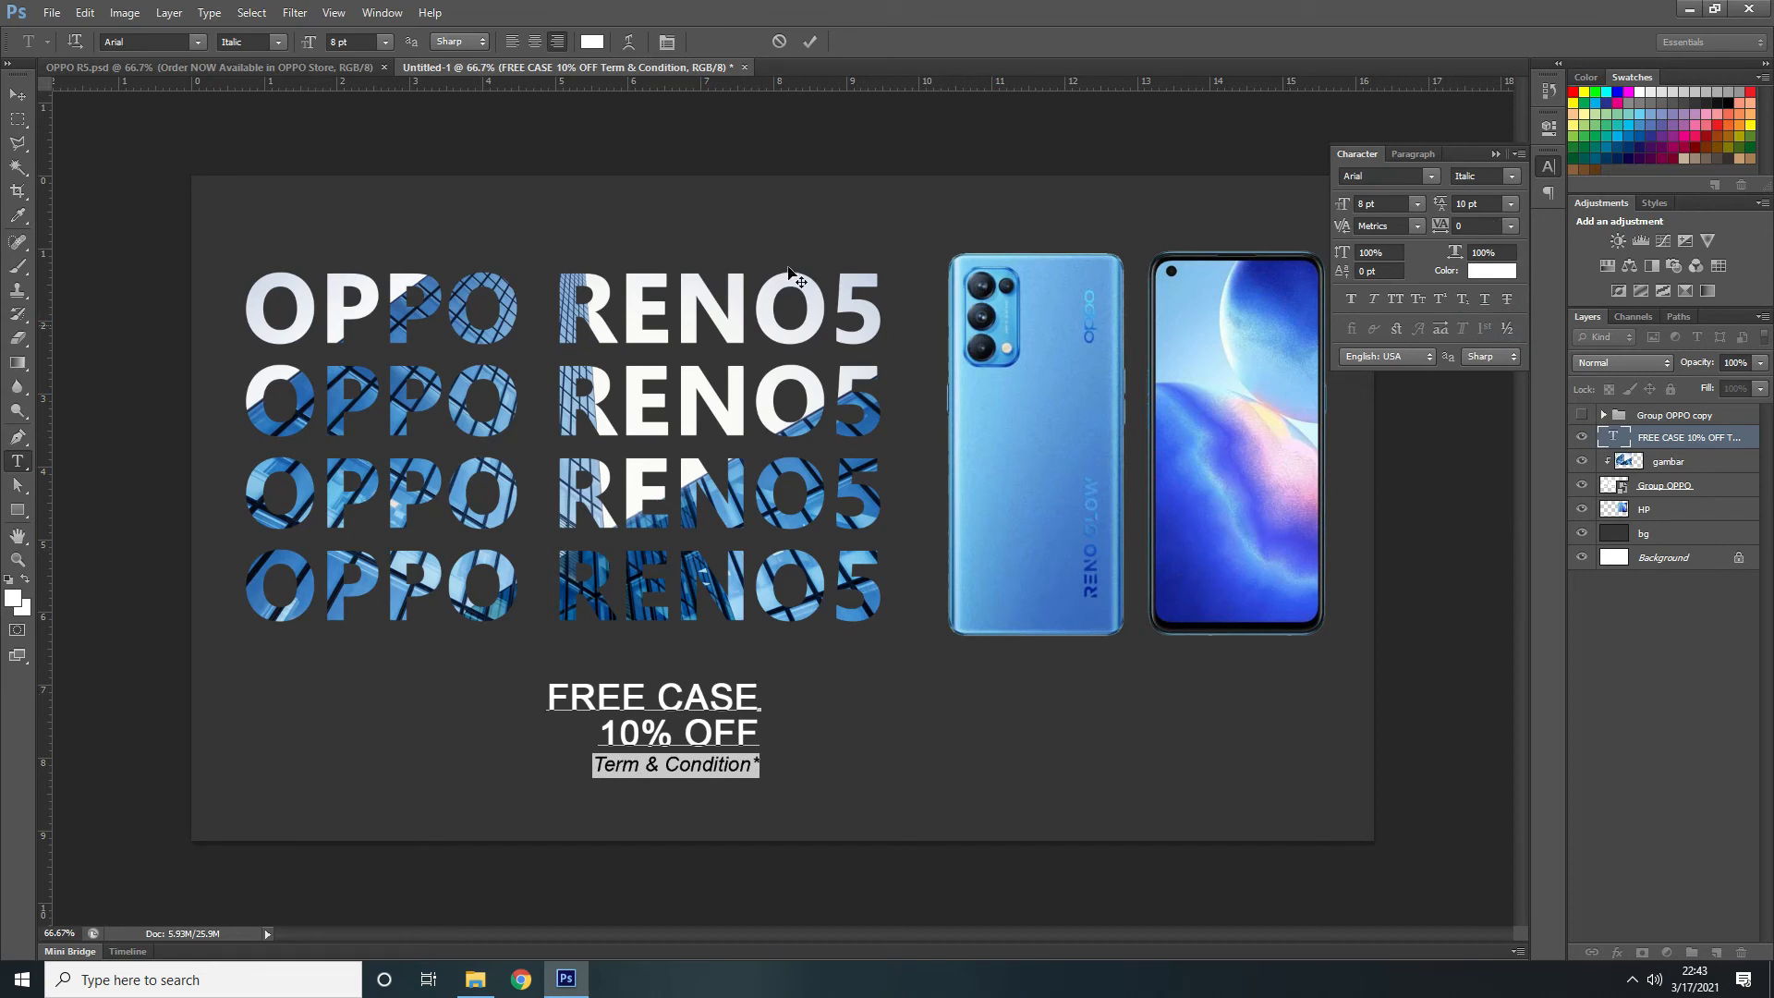
click(810, 43)
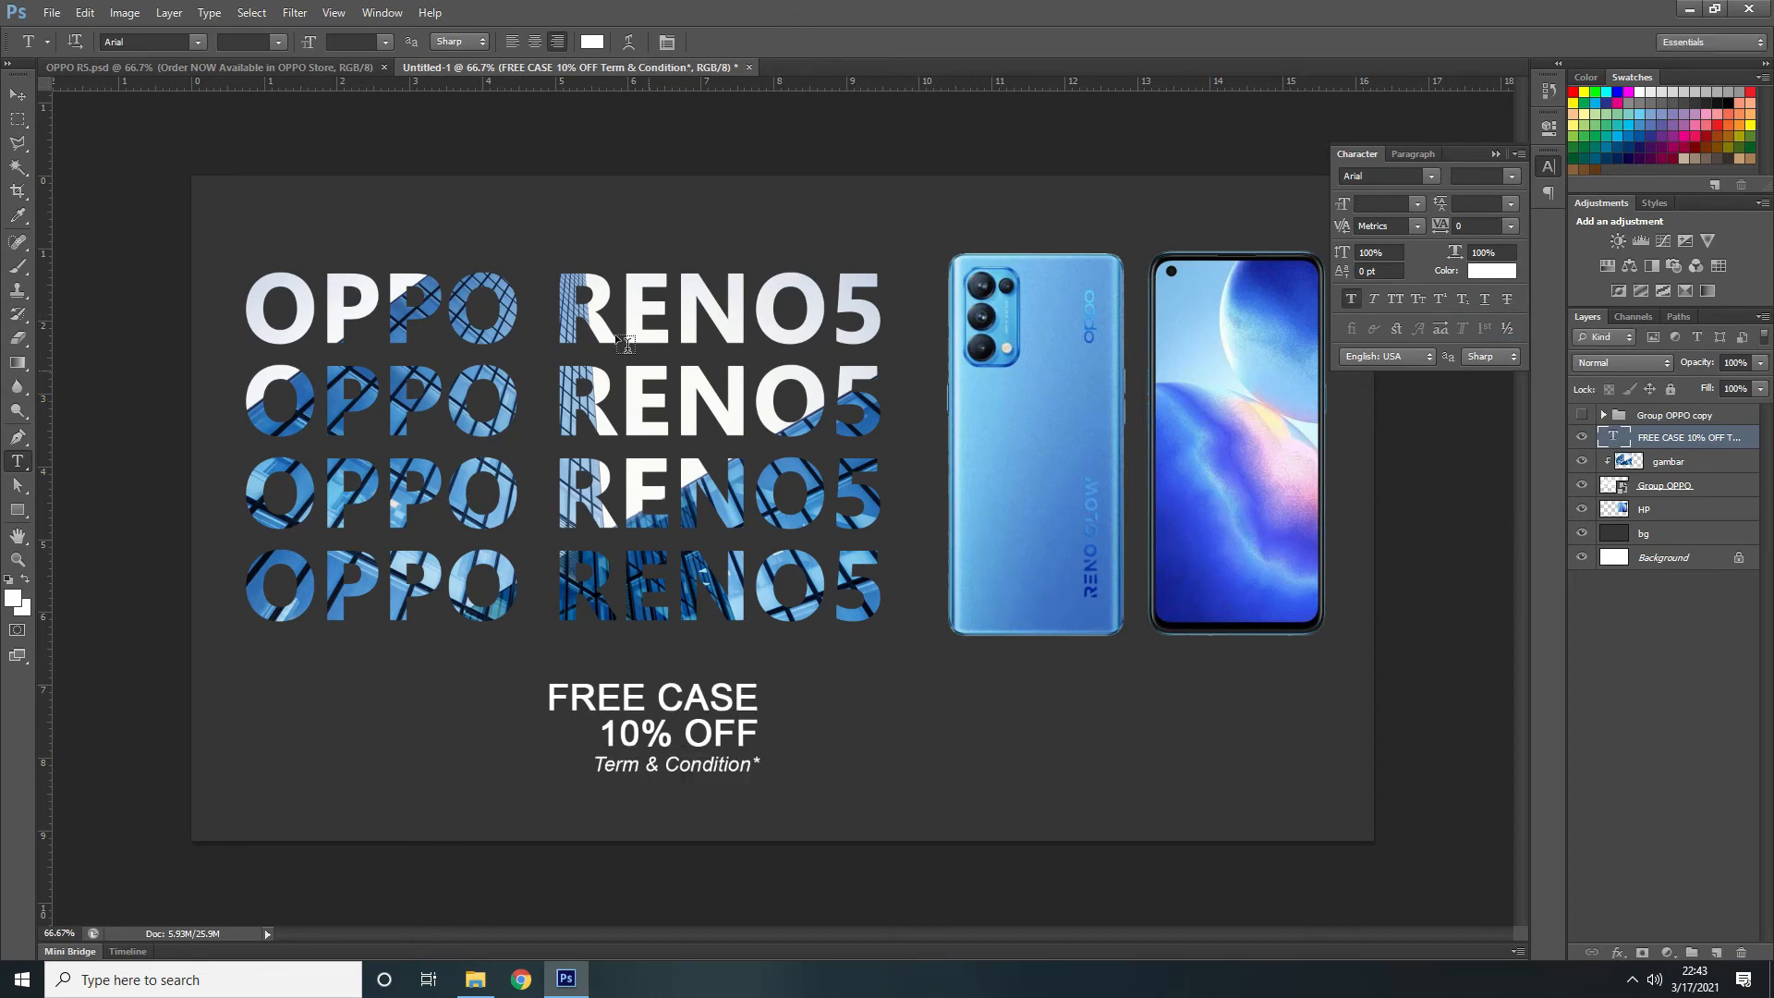
Compare the text layout with OPPO R5.psd and move the FREE CASE text block slightly right and down
click(264, 67)
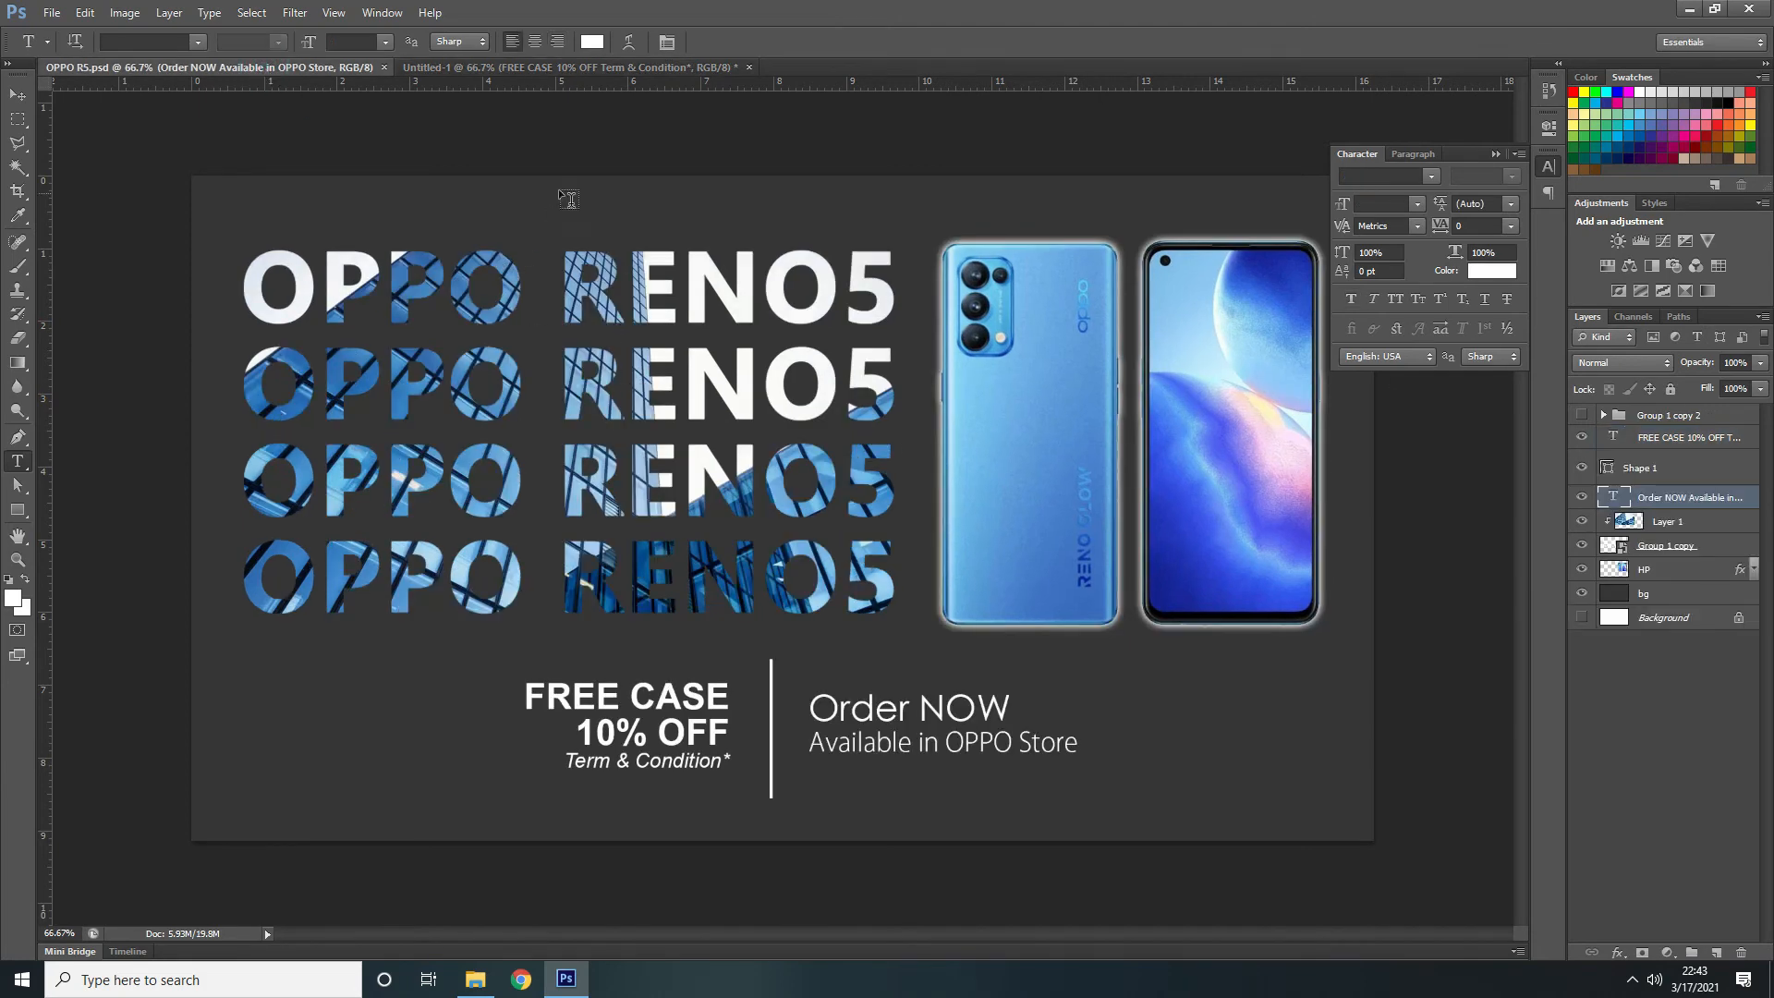
click(555, 69)
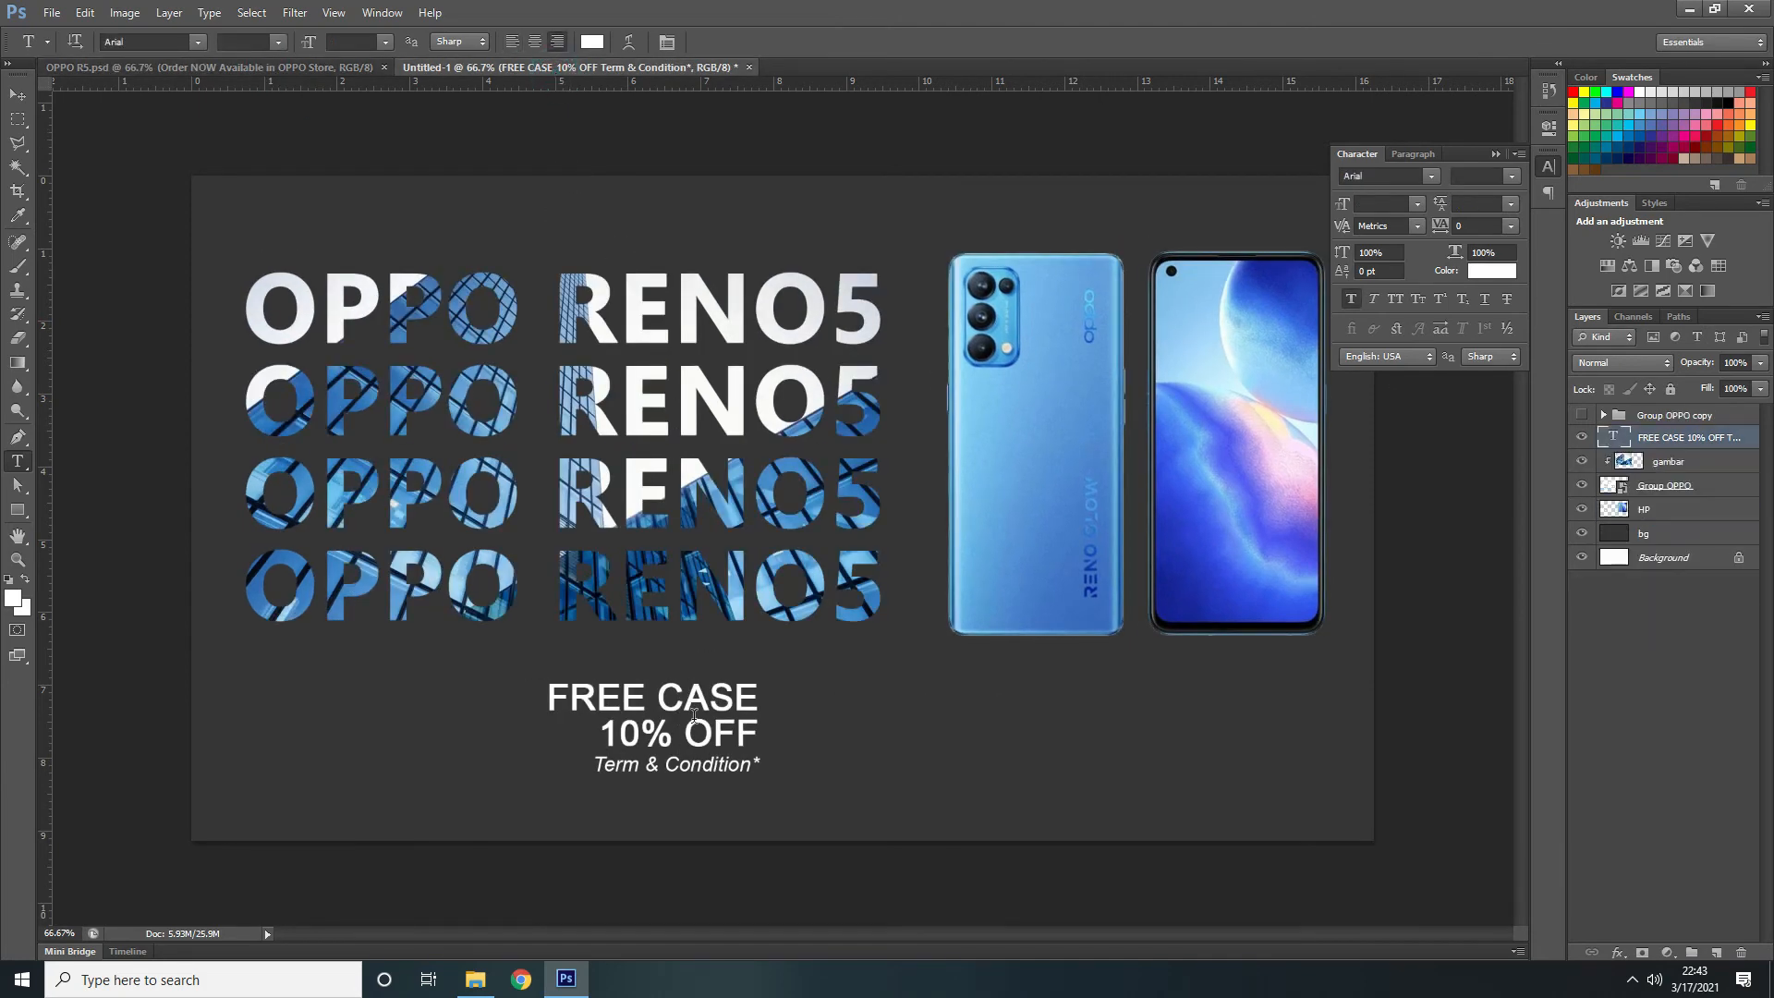
click(18, 94)
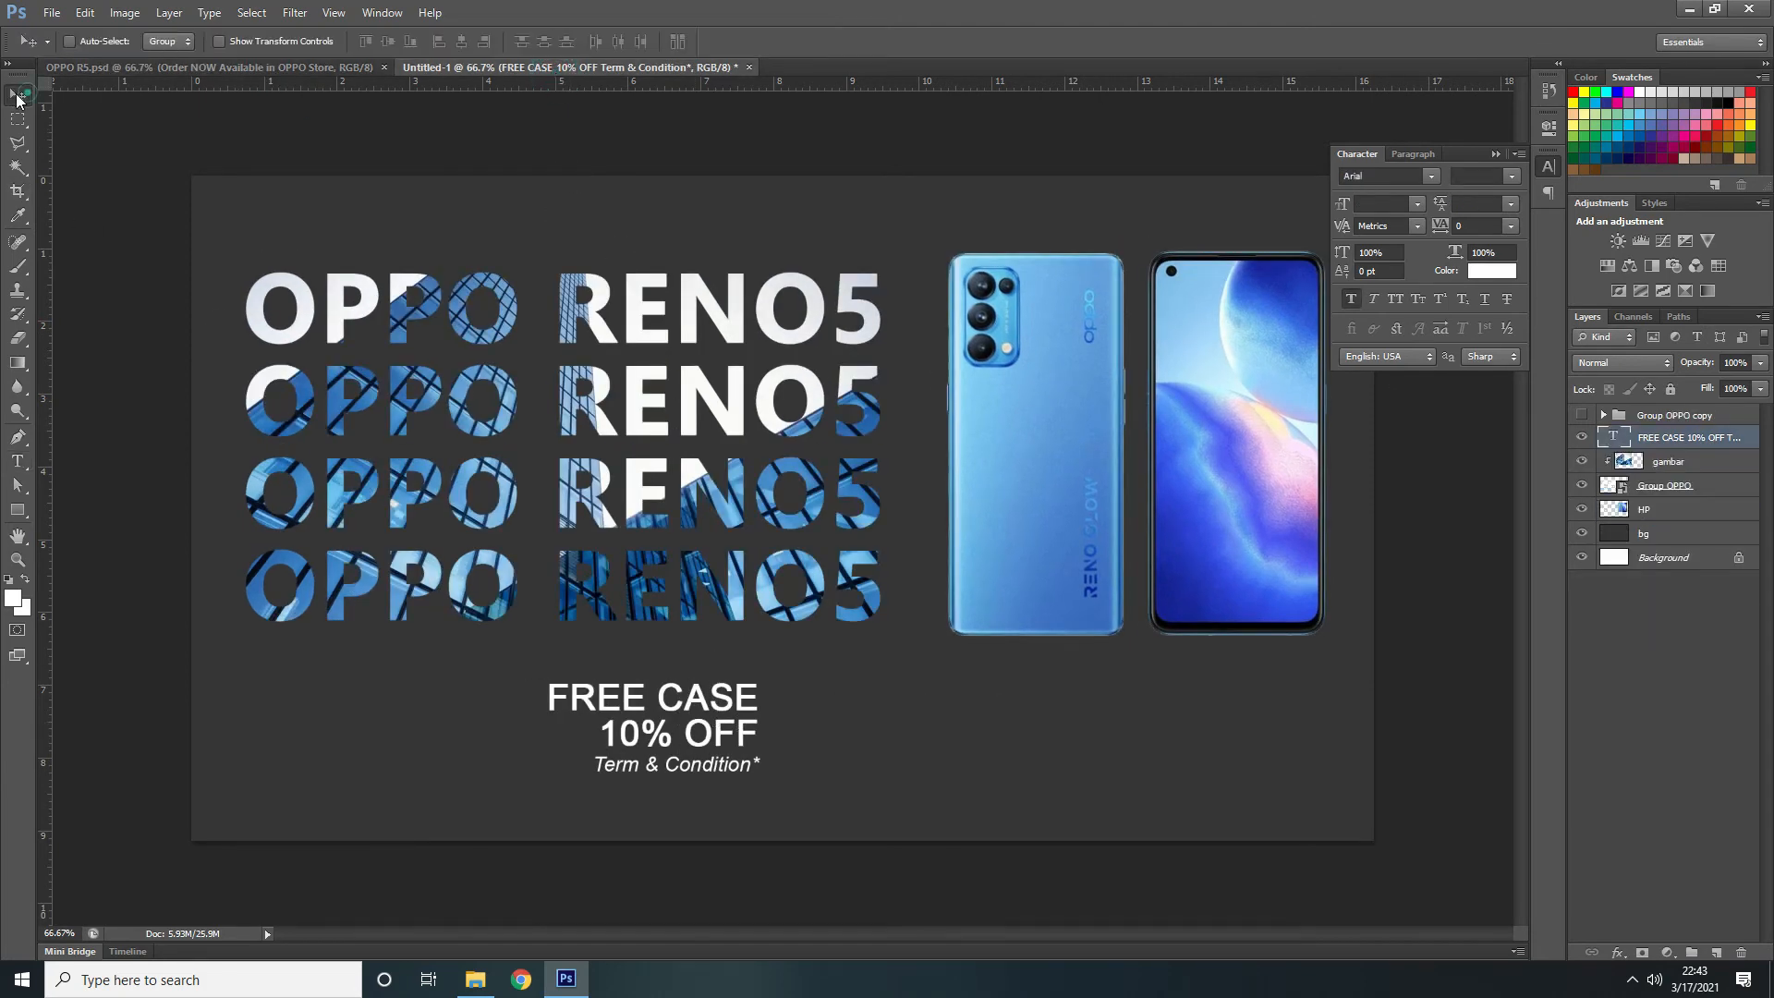
drag(735, 703, 749, 713)
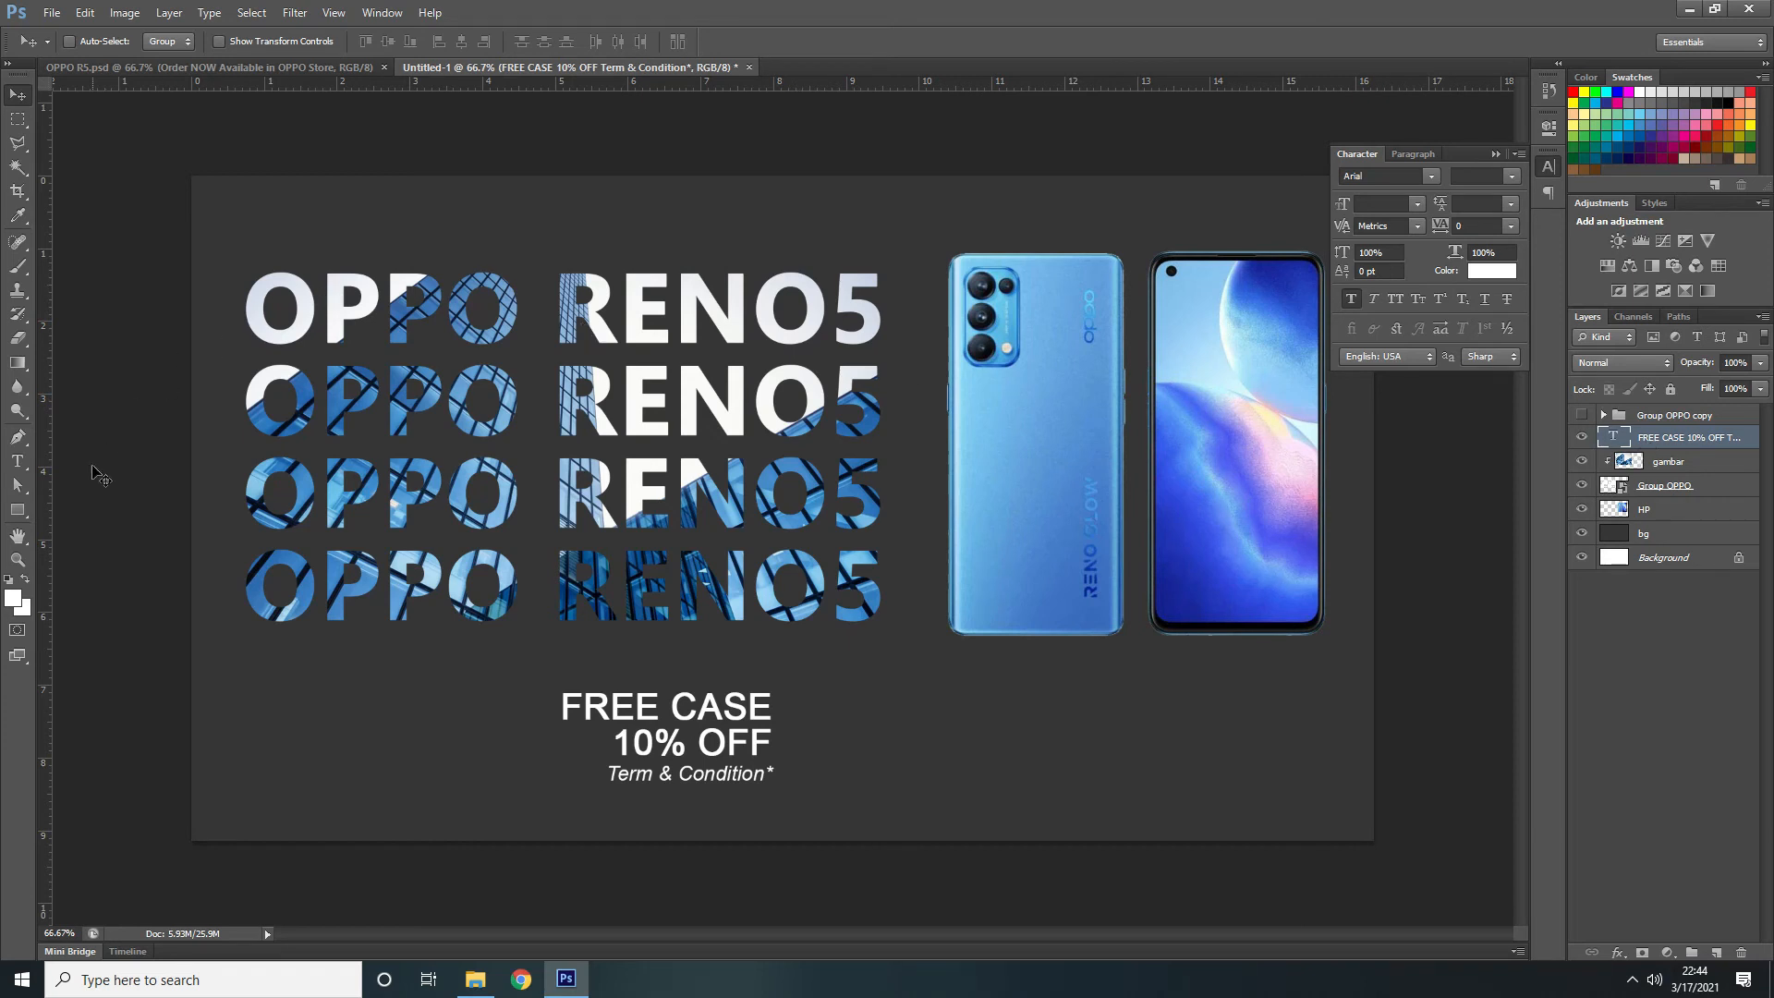
Add the text Order NOW beside the FREE CASE block, commit it, and compare with OPPO R5.psd
click(17, 461)
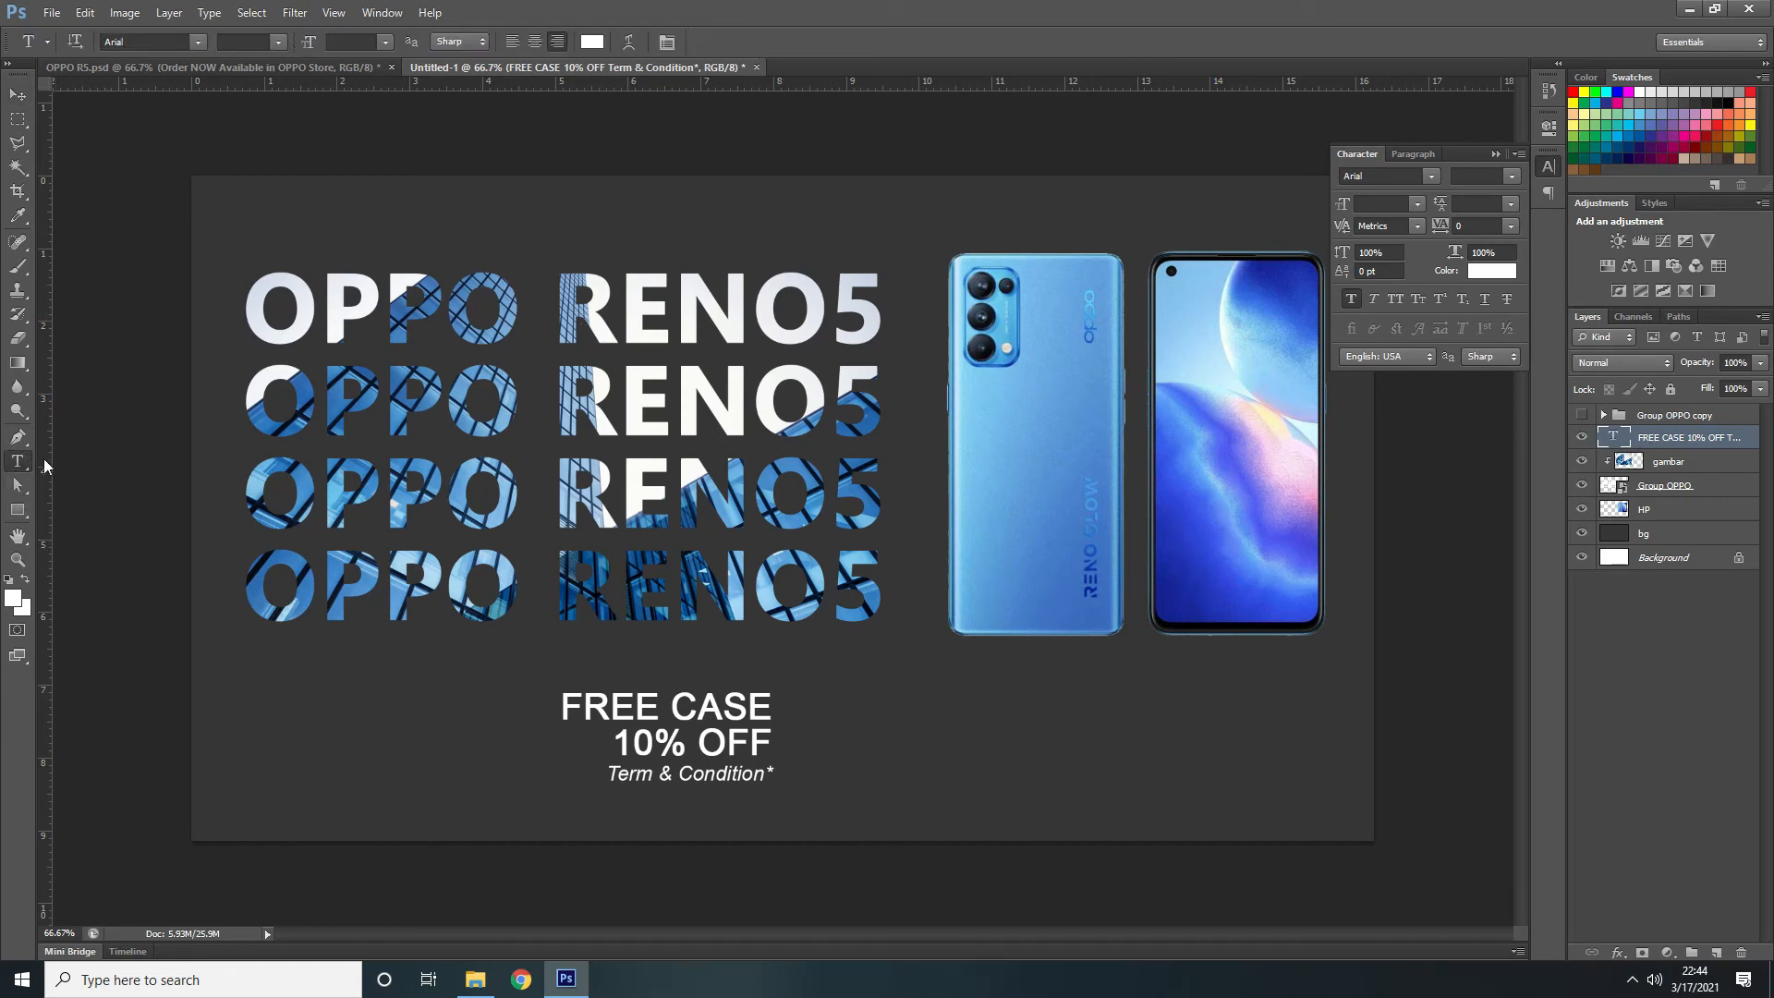
click(857, 708)
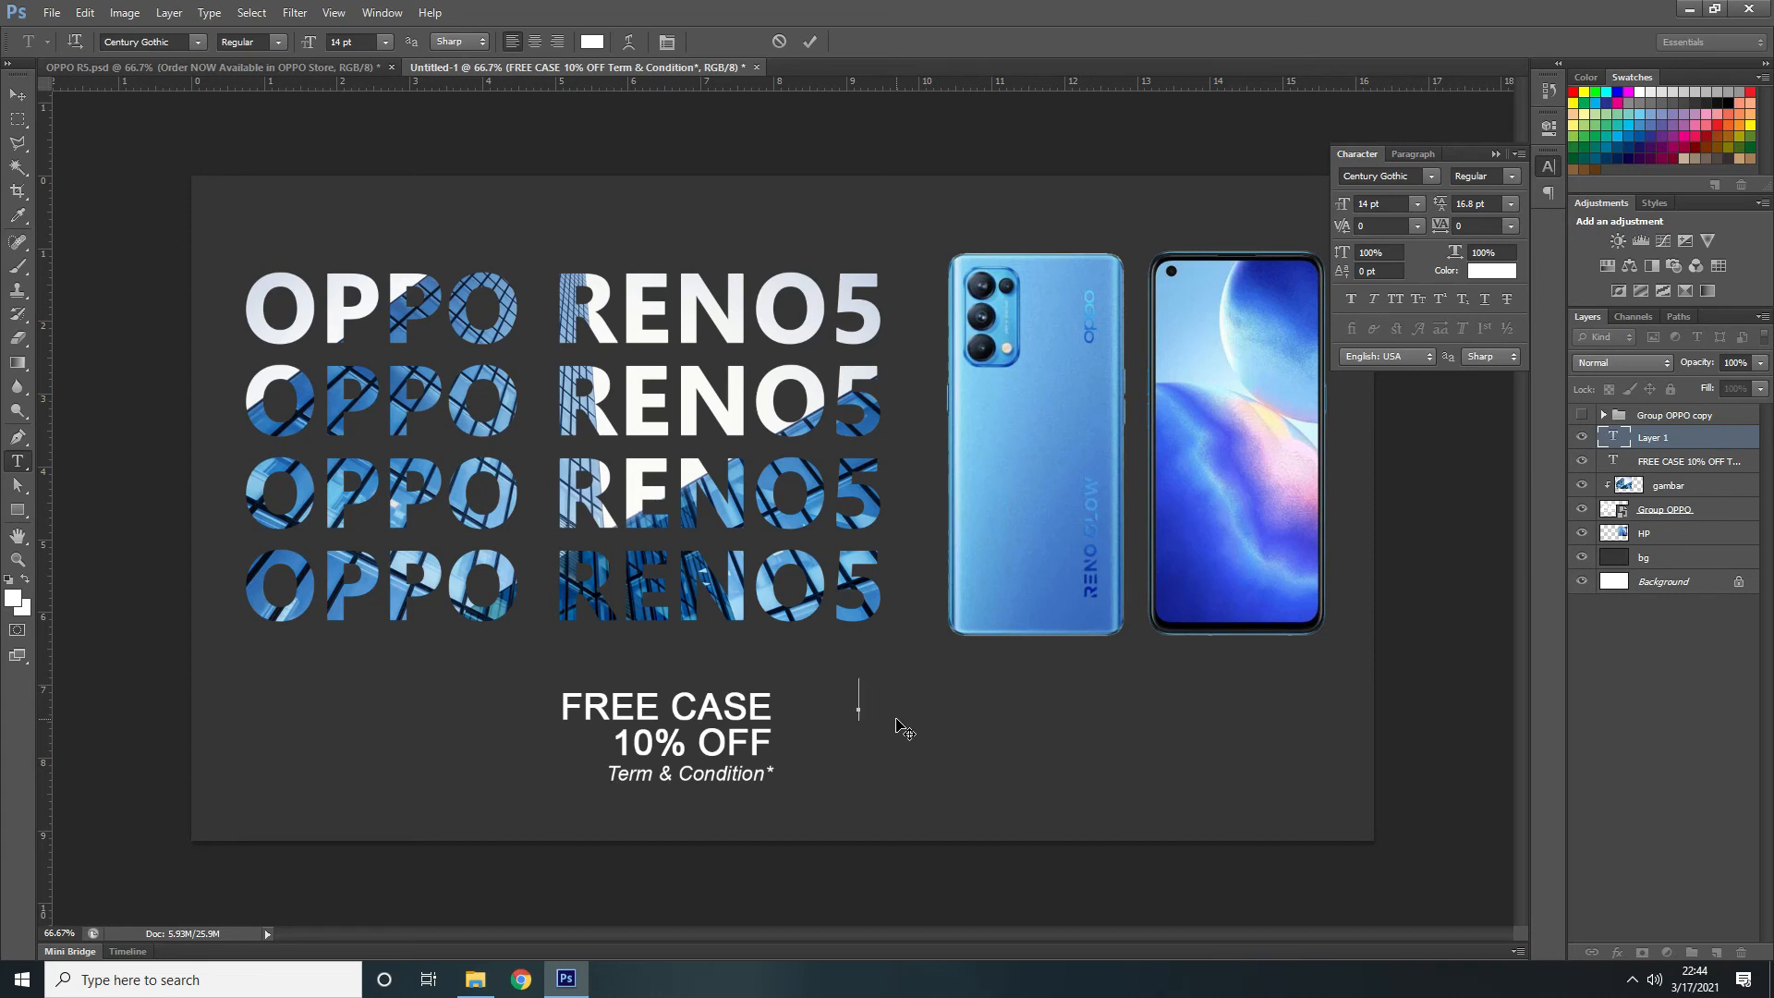
text(Order NOW)
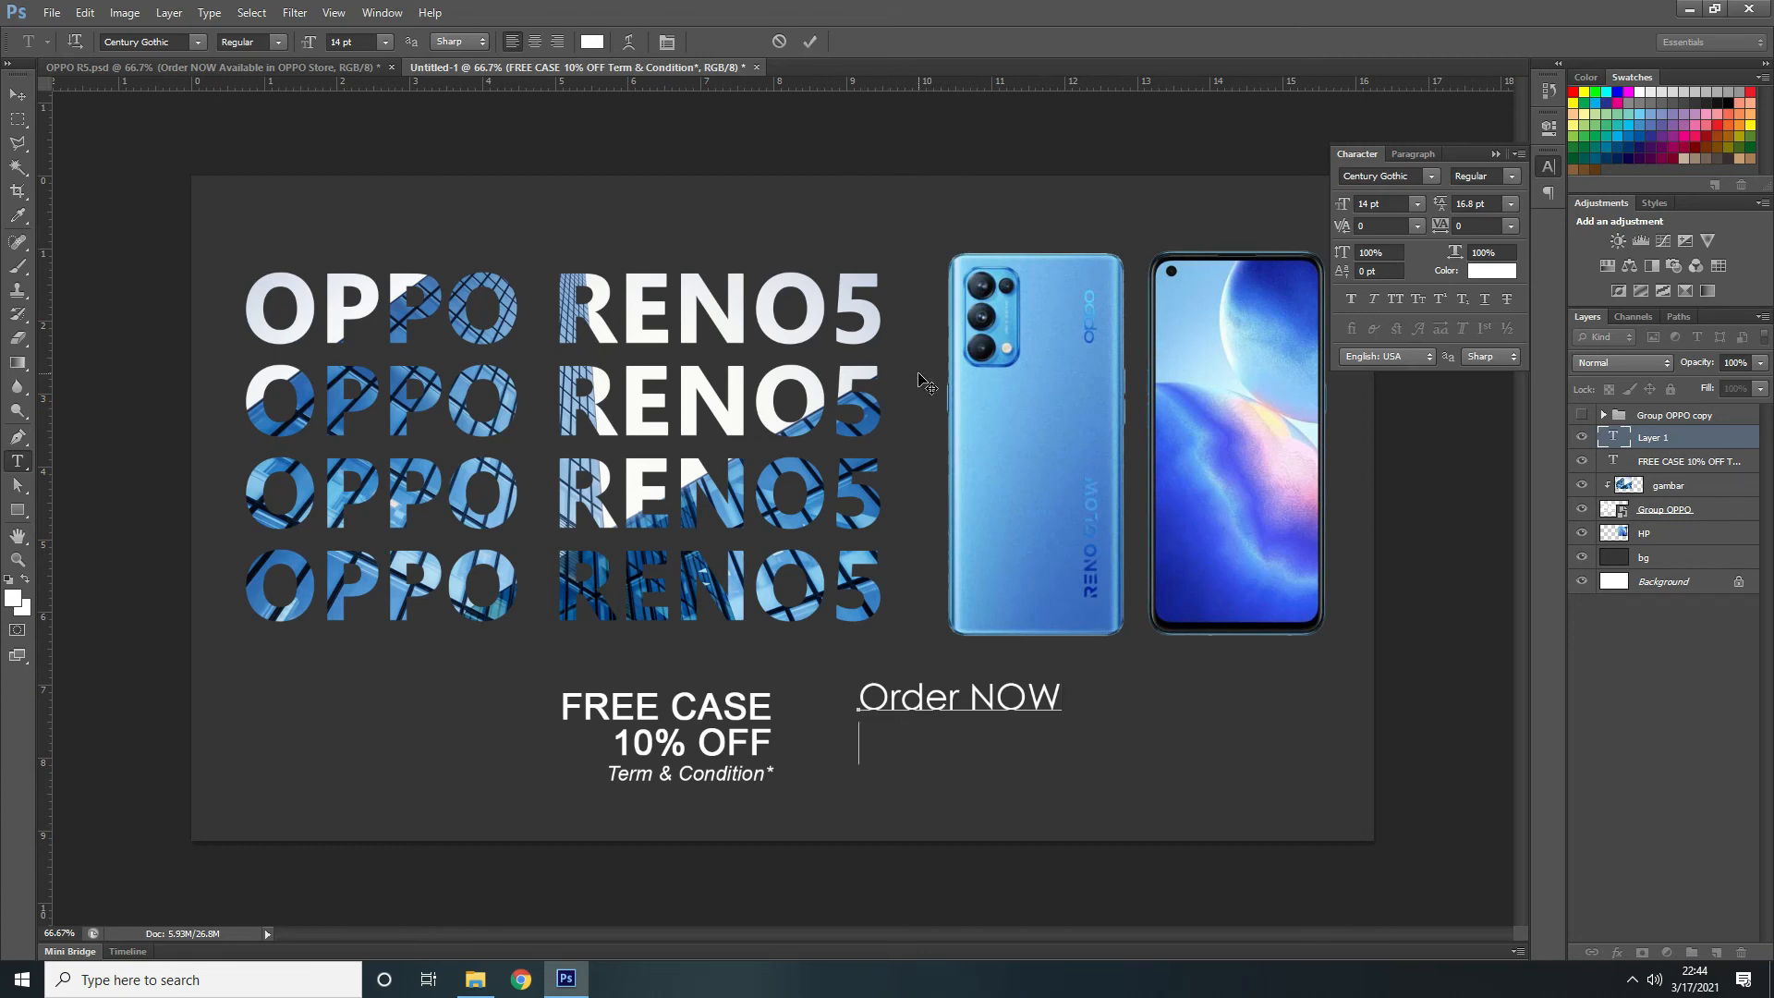
key(Return)
click(808, 44)
key(ctrl+Tab)
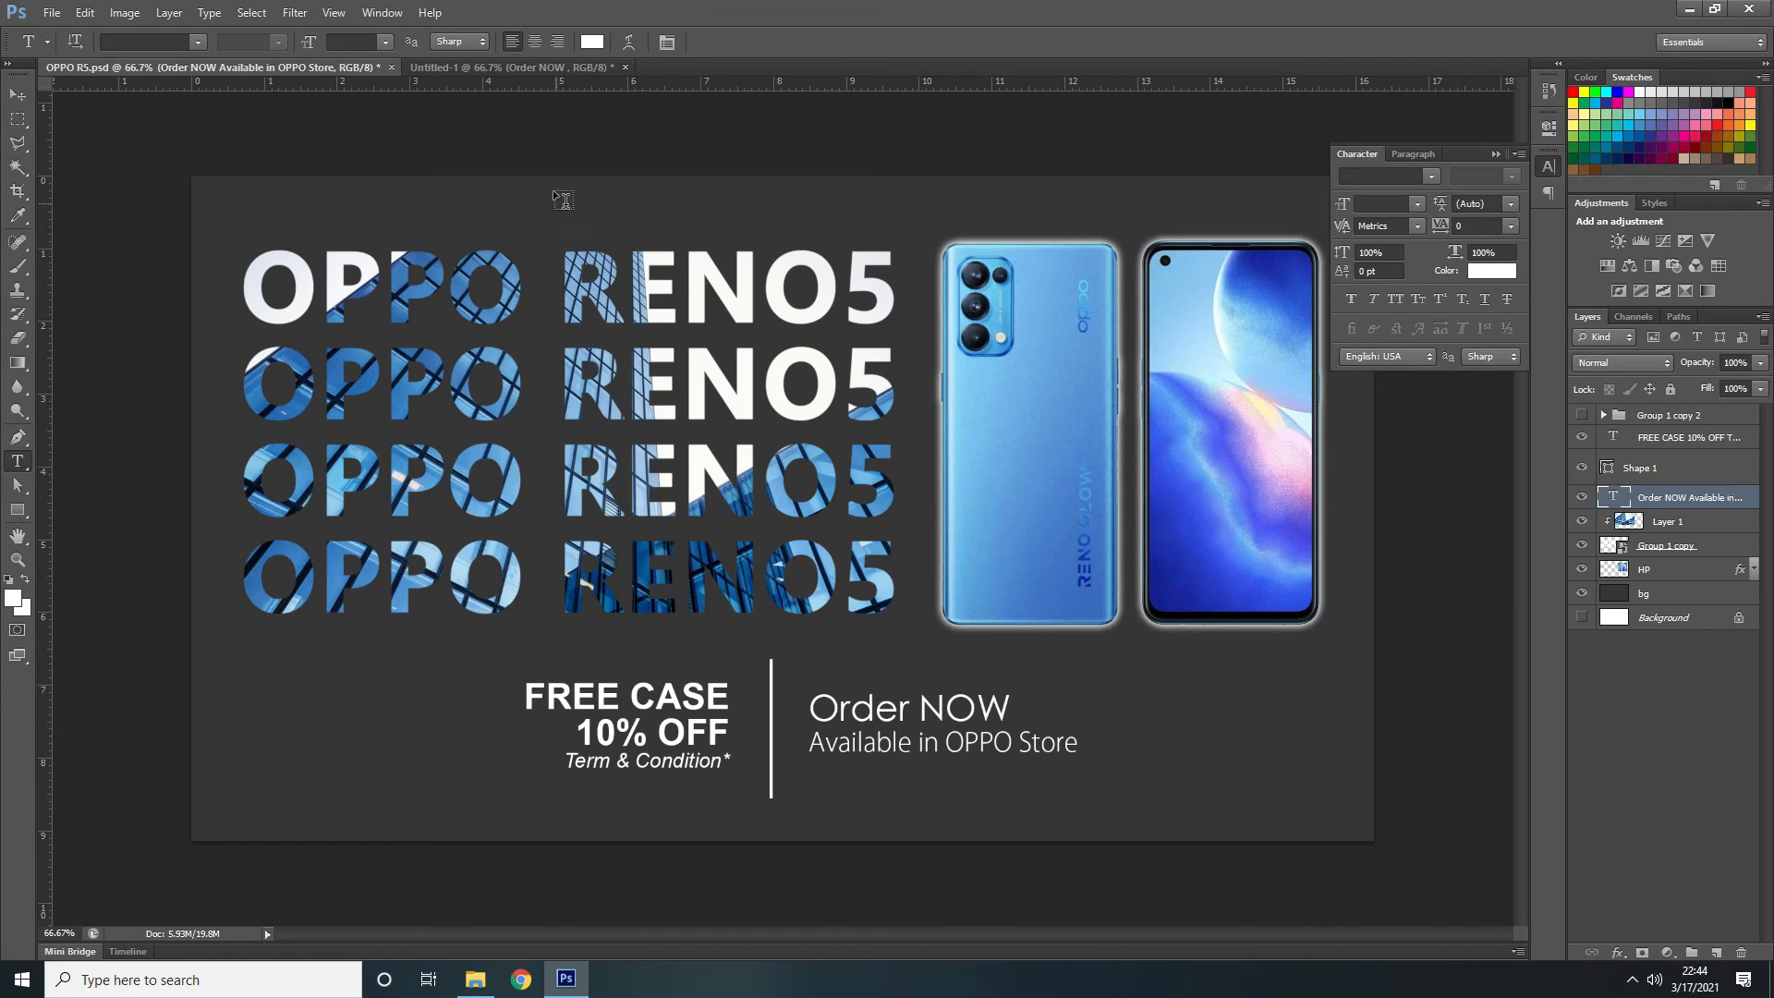
click(512, 67)
Add a second line reading Available in OPPO Store directly beneath Order NOW, with no blank line between them
click(1068, 702)
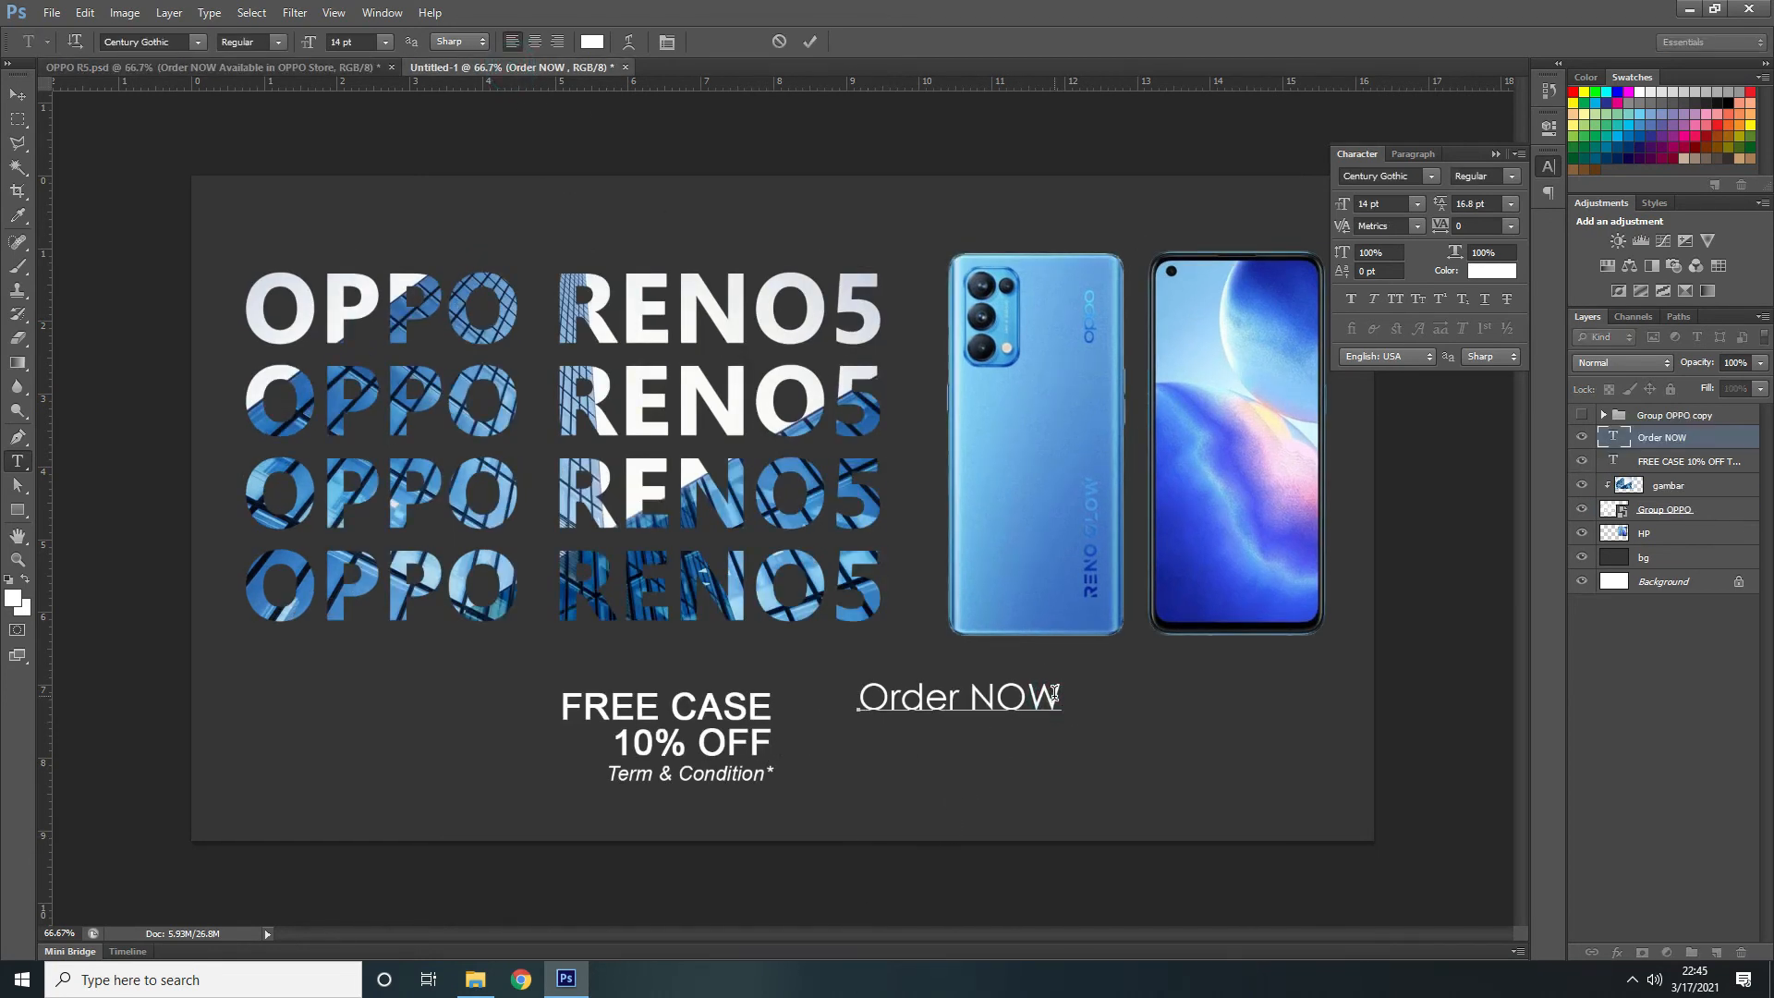
key(Return)
text(Available in )
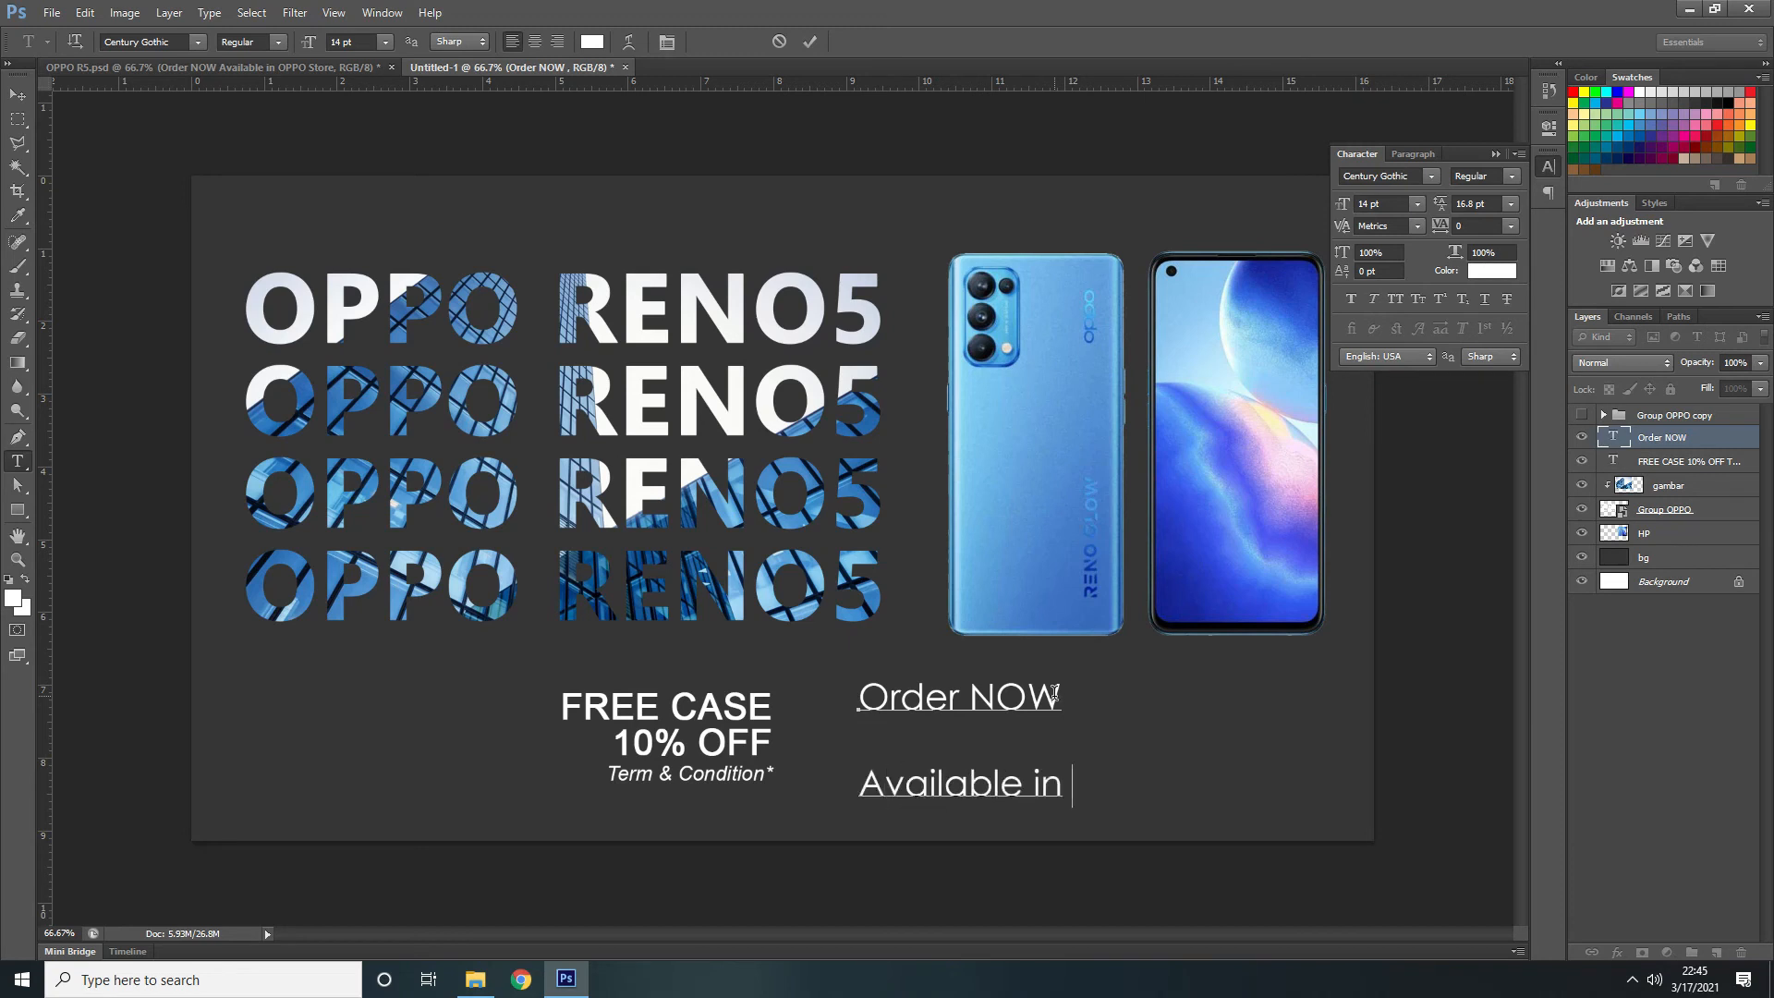
text(OPPE Store)
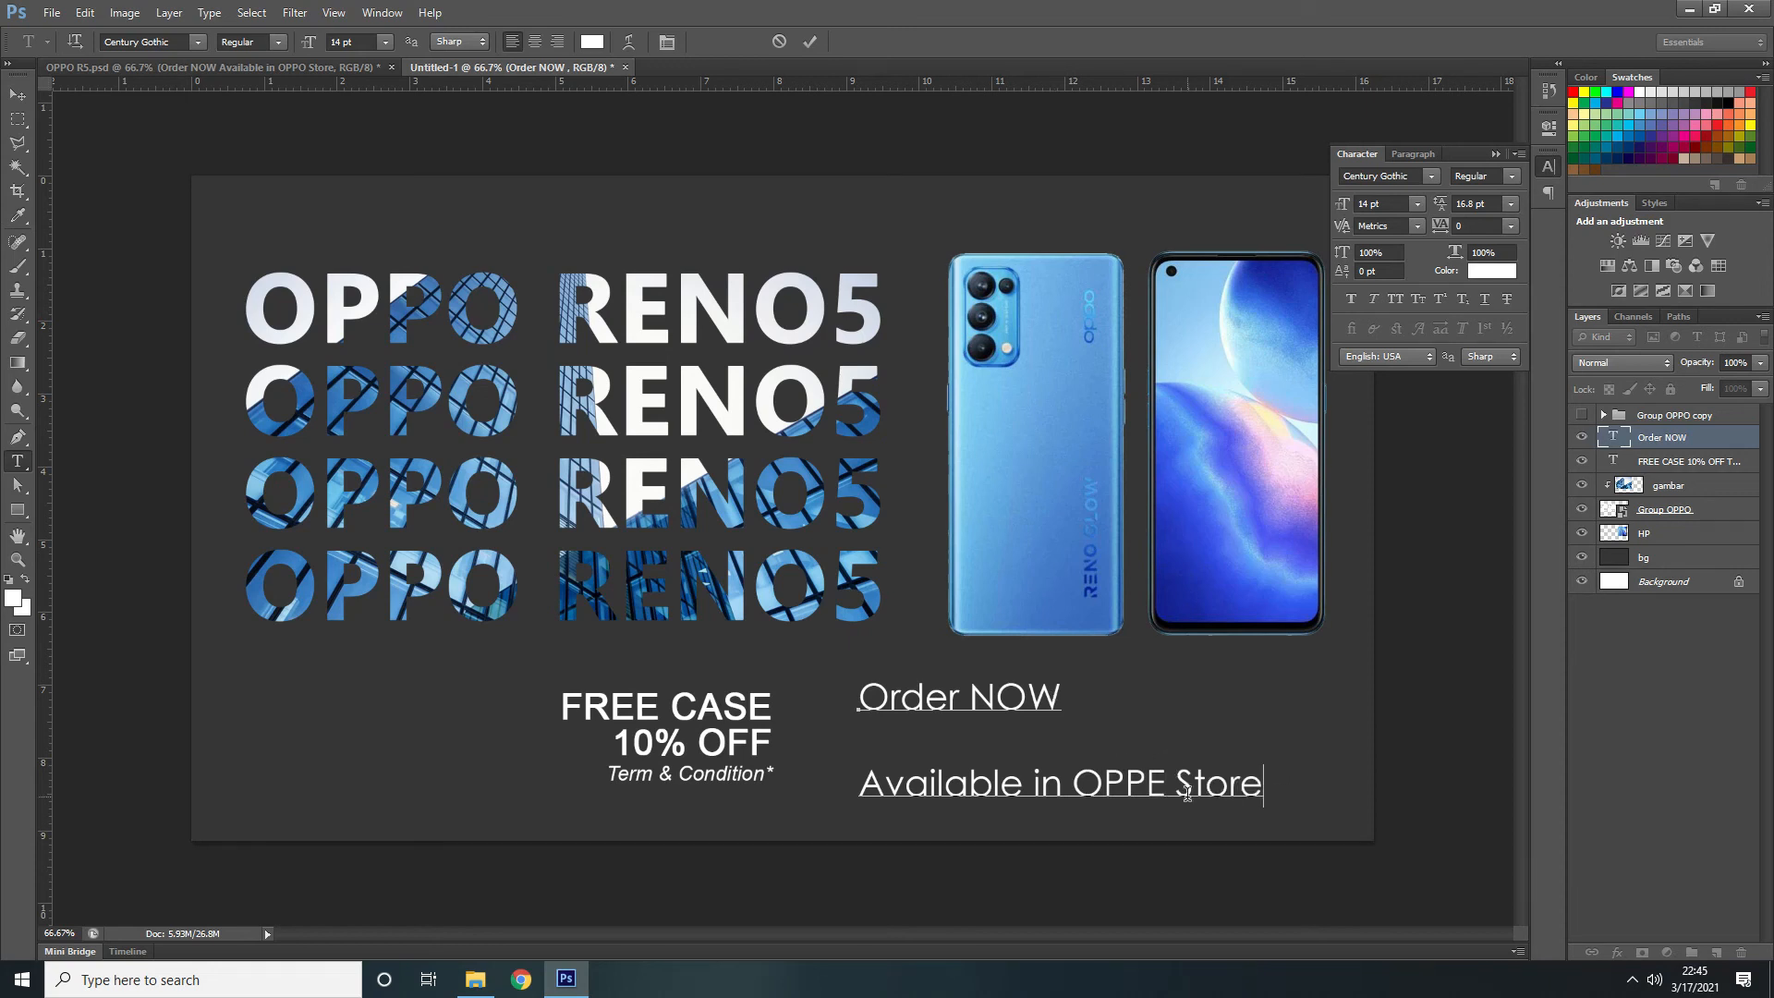
drag(1167, 787, 1154, 787)
text(O)
click(903, 742)
key(BackSpace)
click(878, 740)
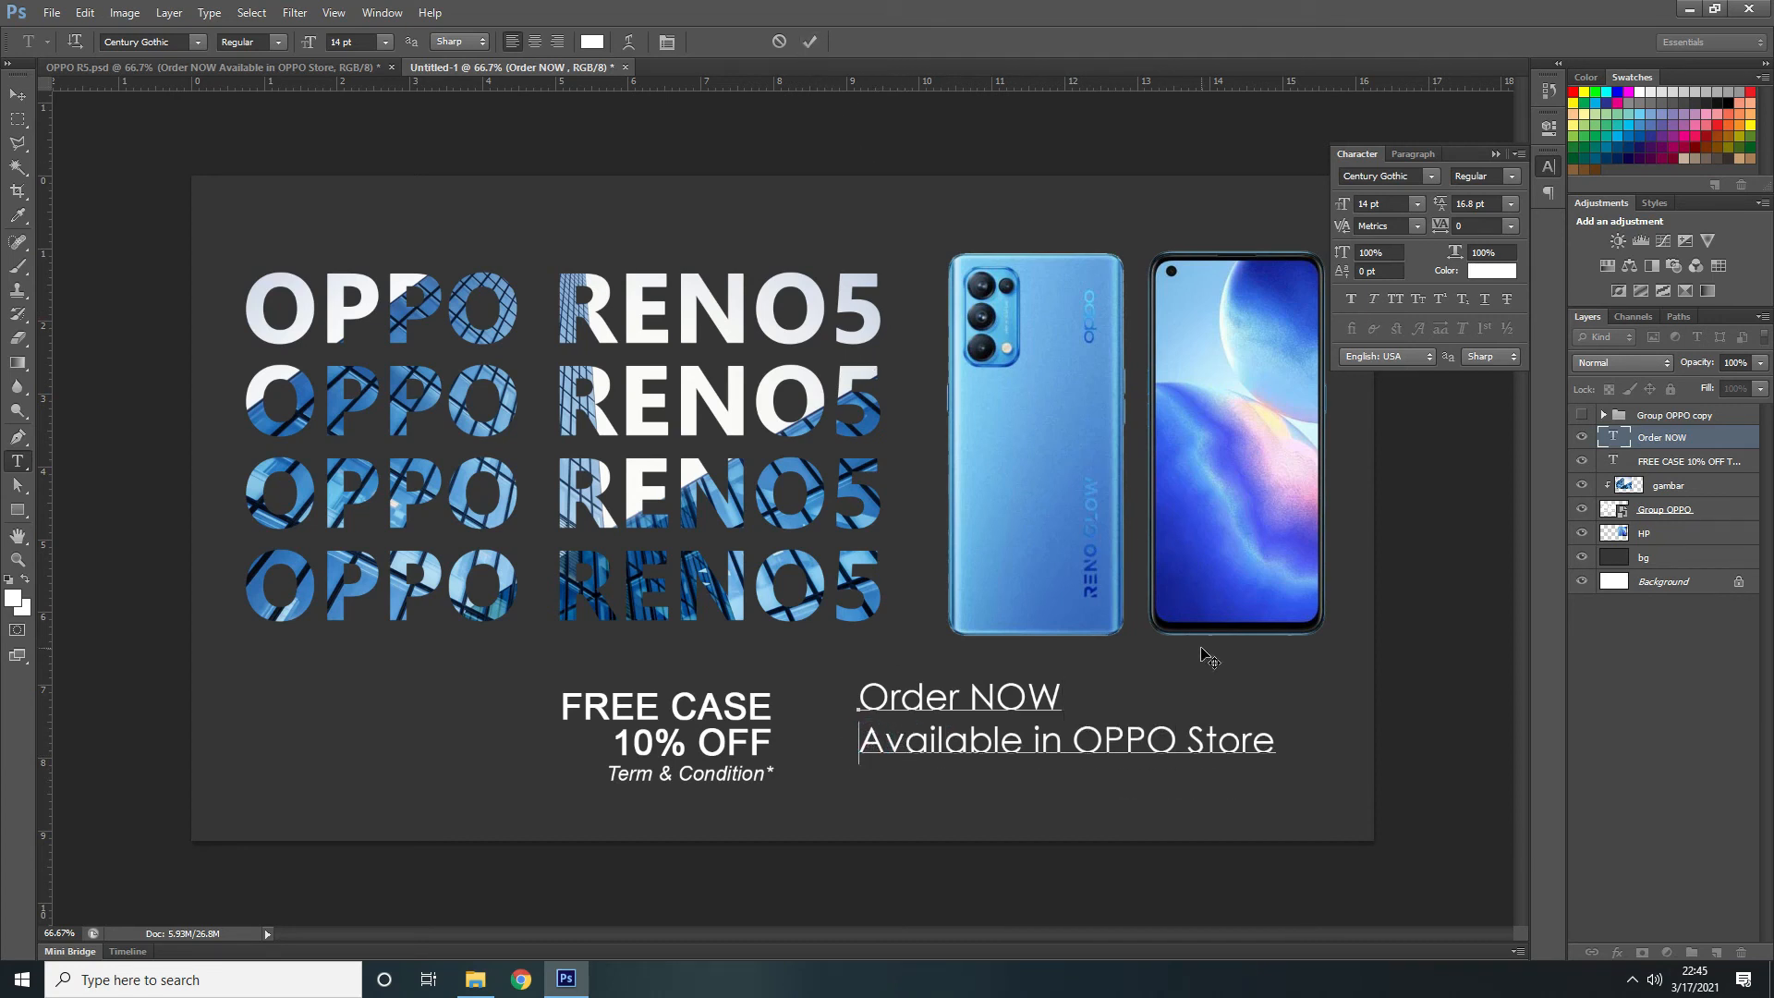
Set the Available in OPPO Store line to the Kozuka Gothic Pro font with style L
drag(1273, 741, 859, 742)
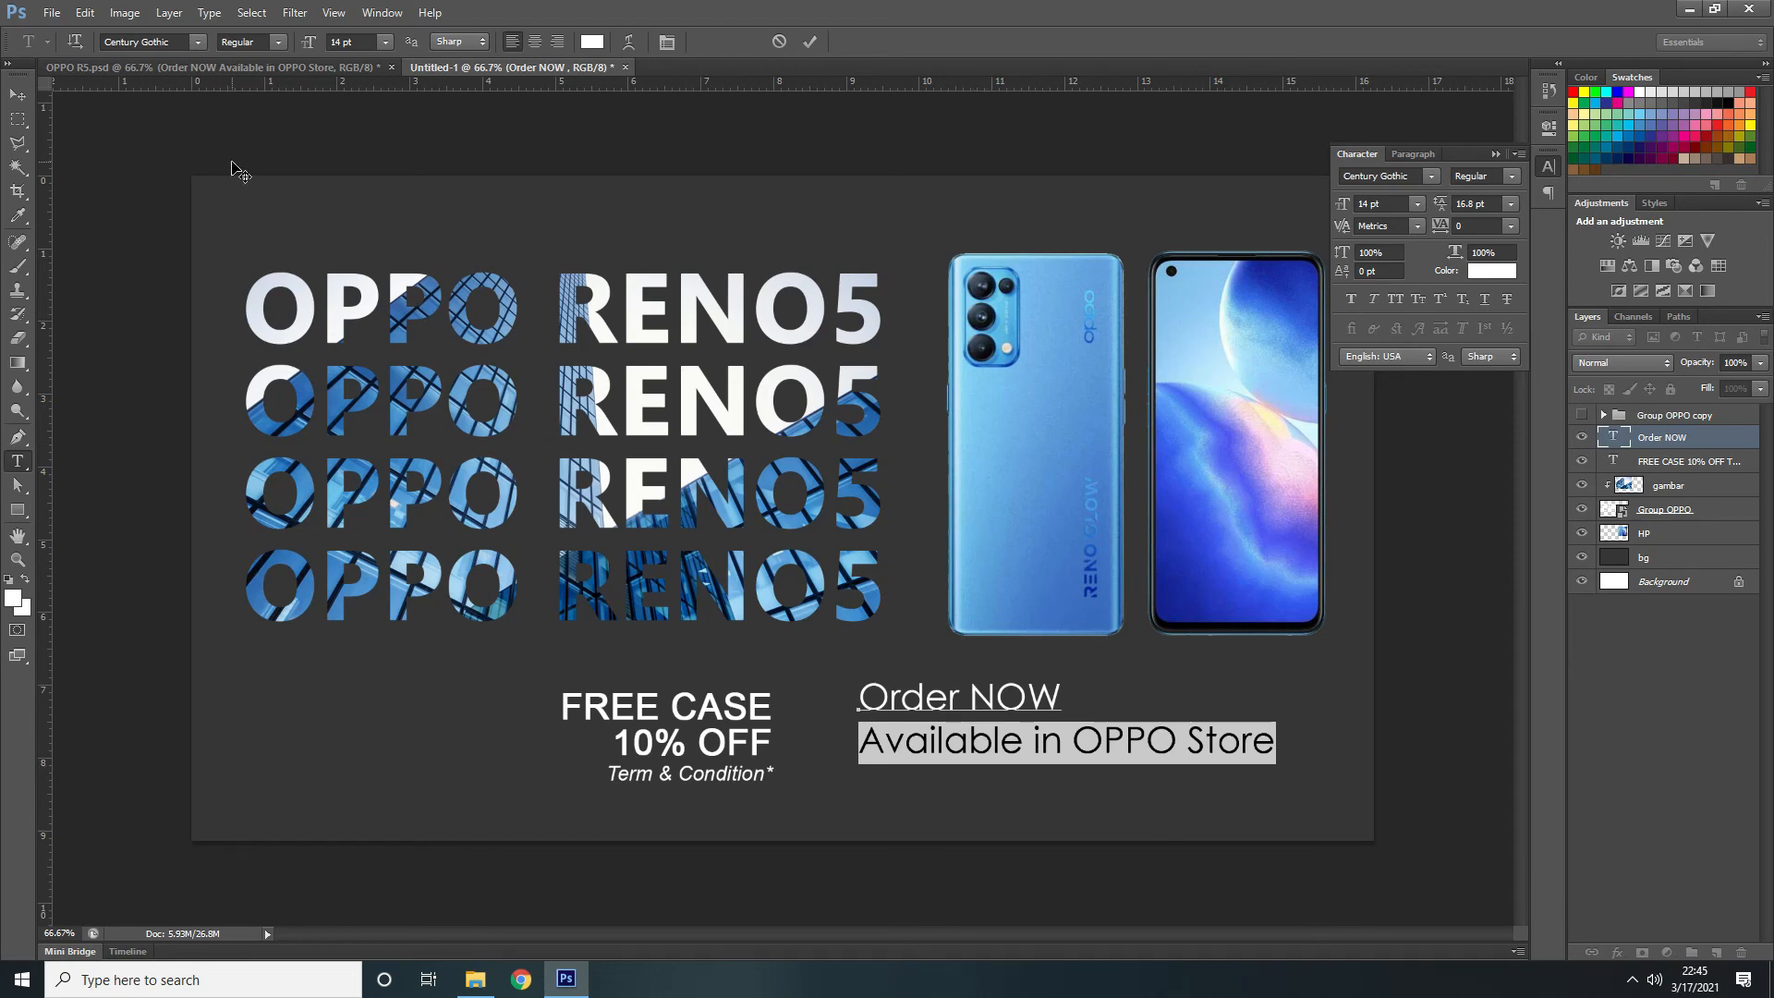
click(202, 45)
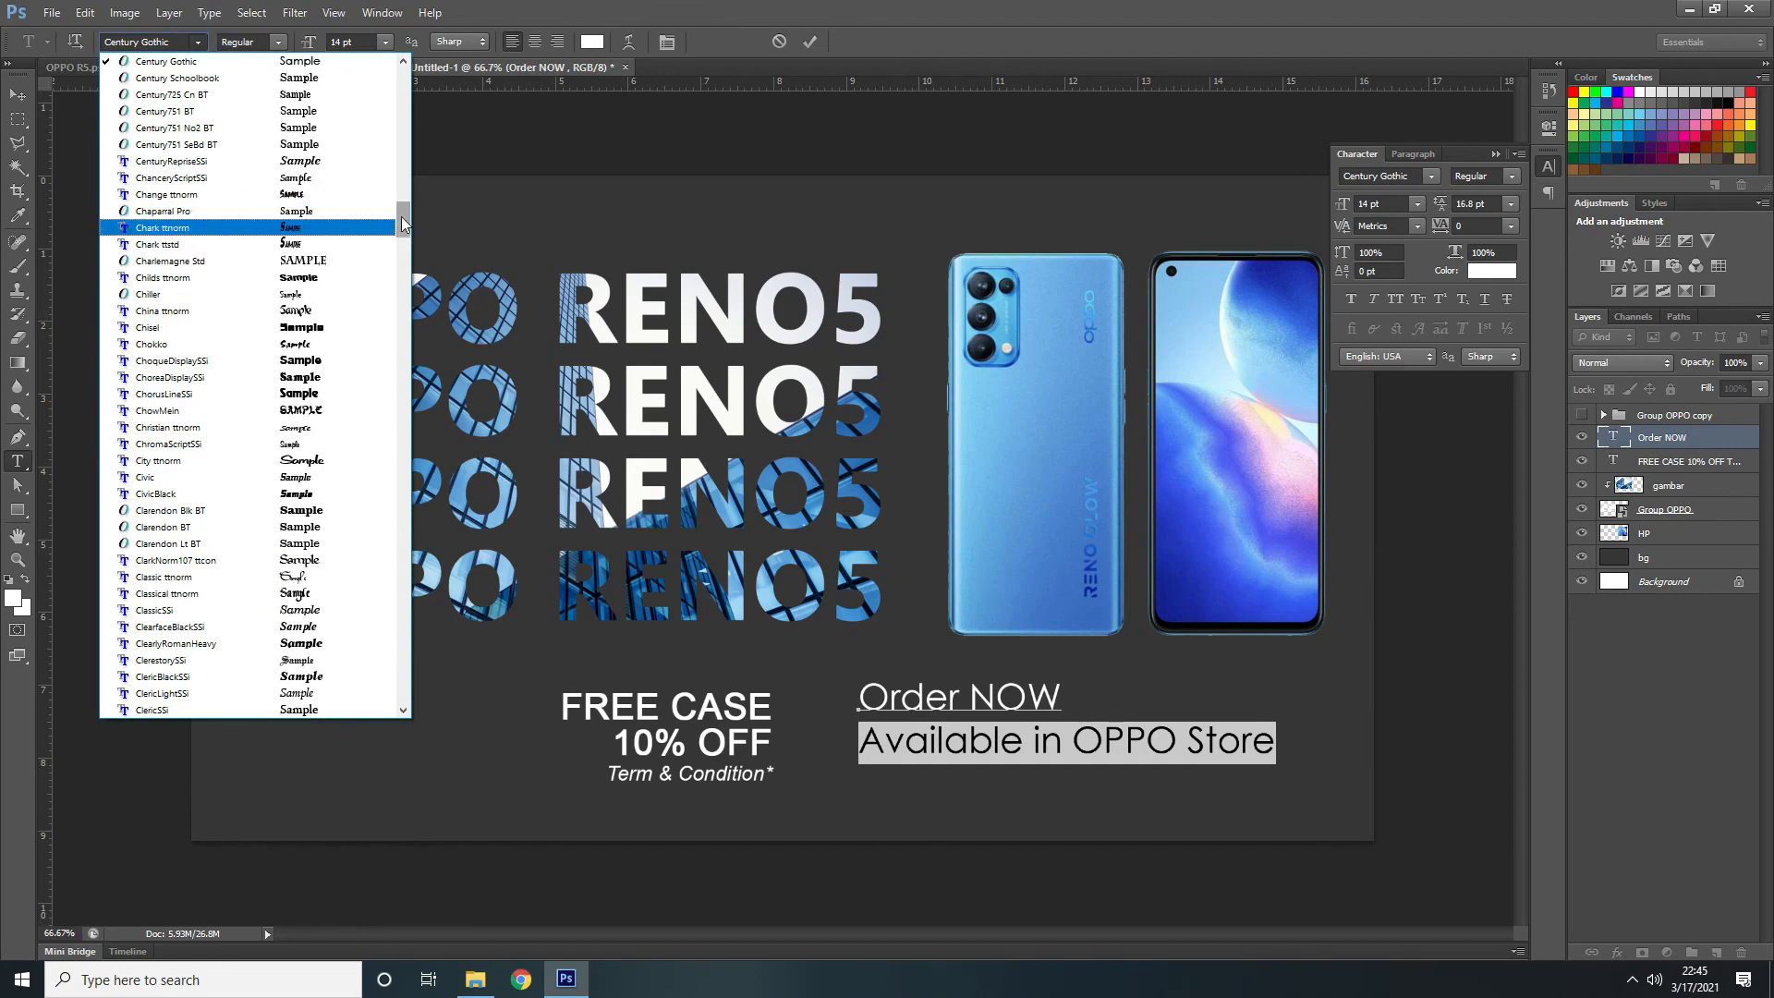
drag(402, 224, 423, 665)
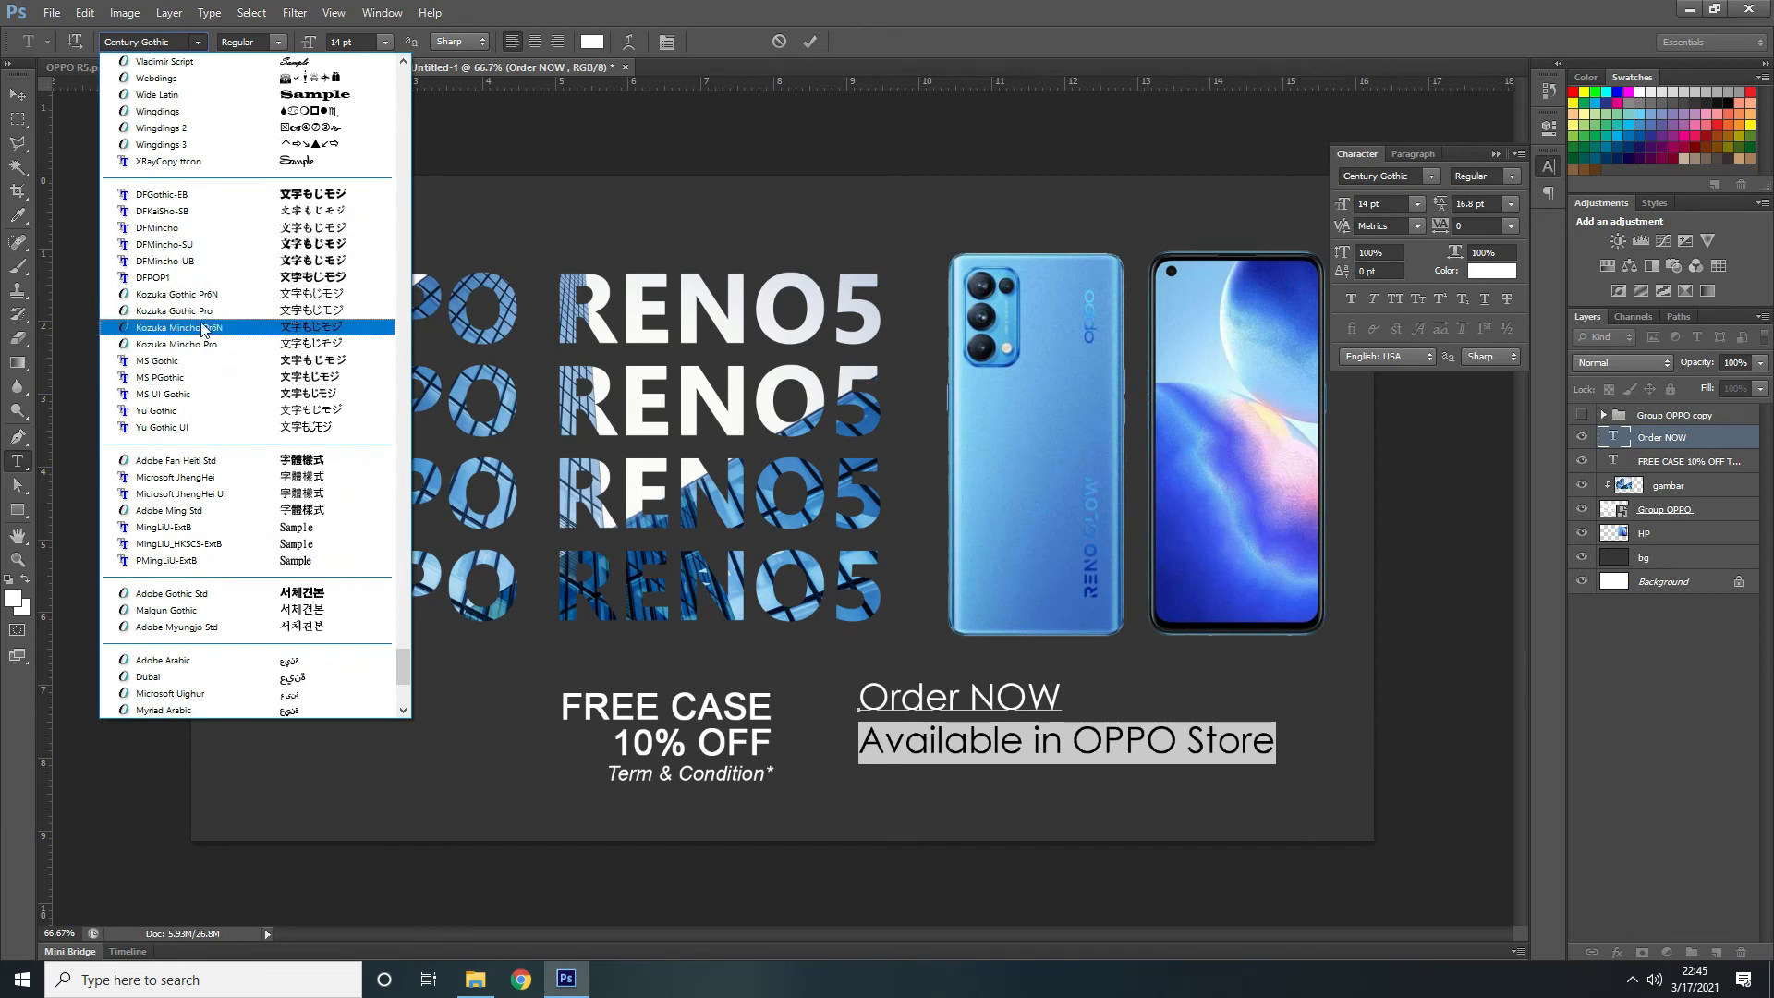
click(205, 313)
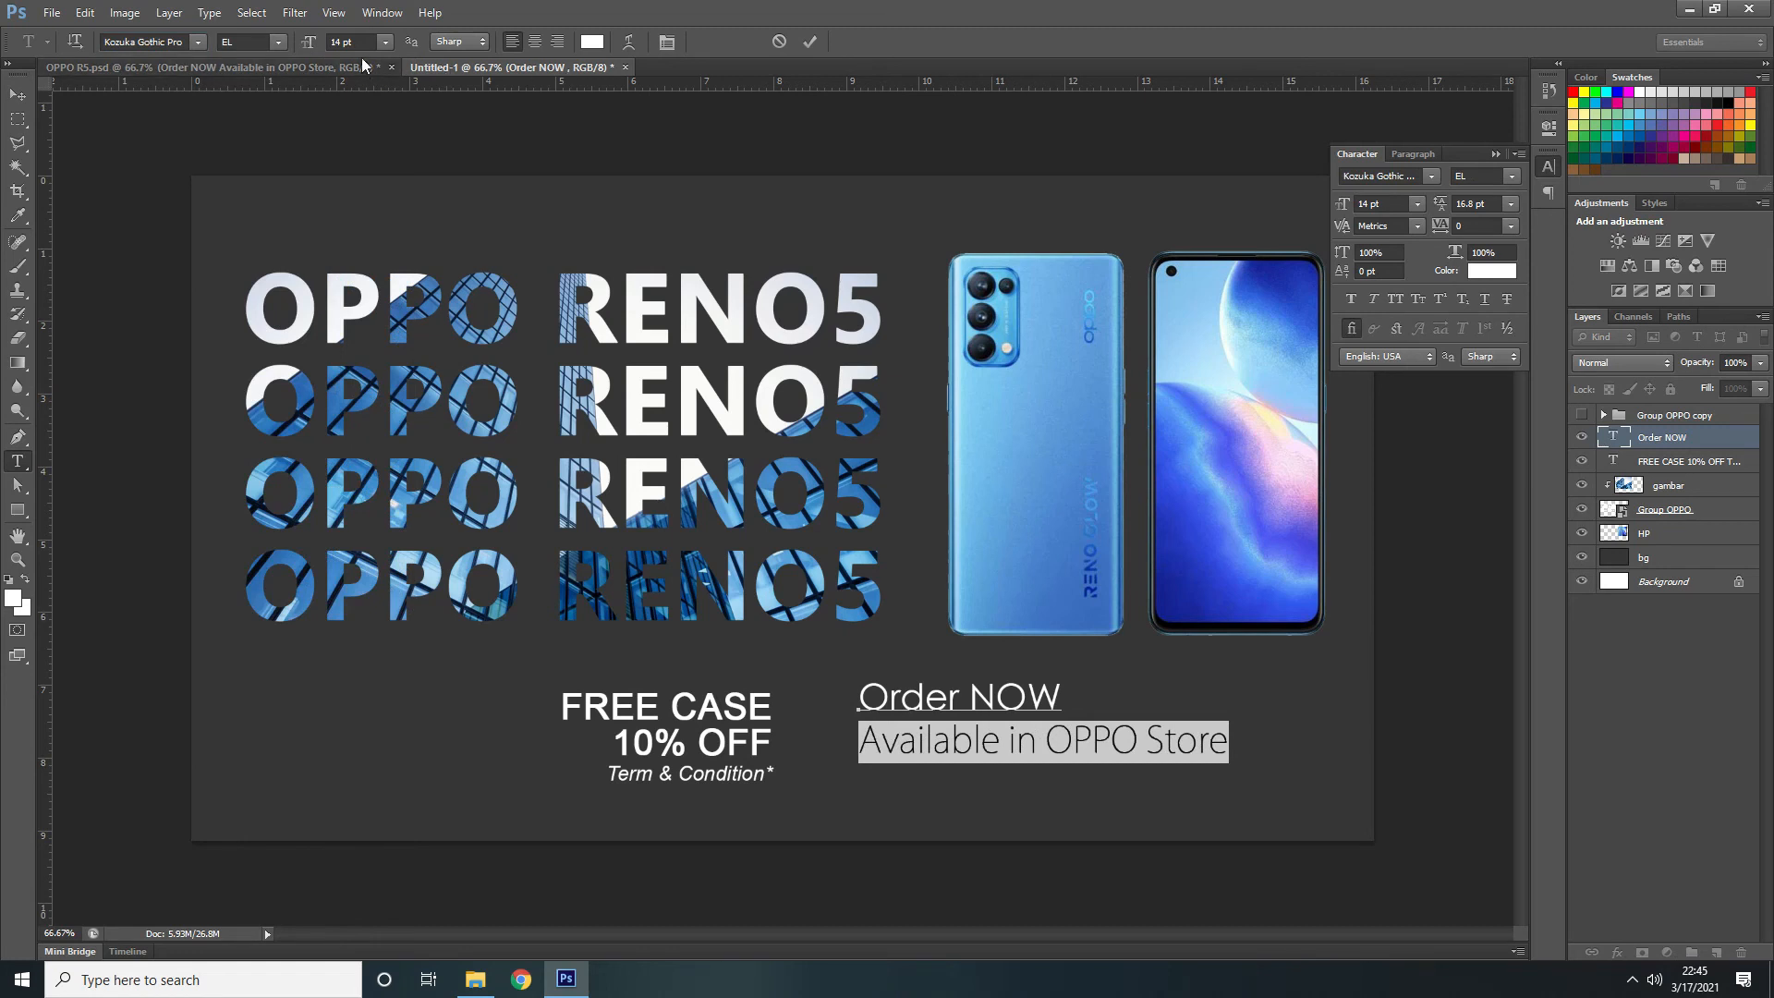
click(276, 41)
click(272, 84)
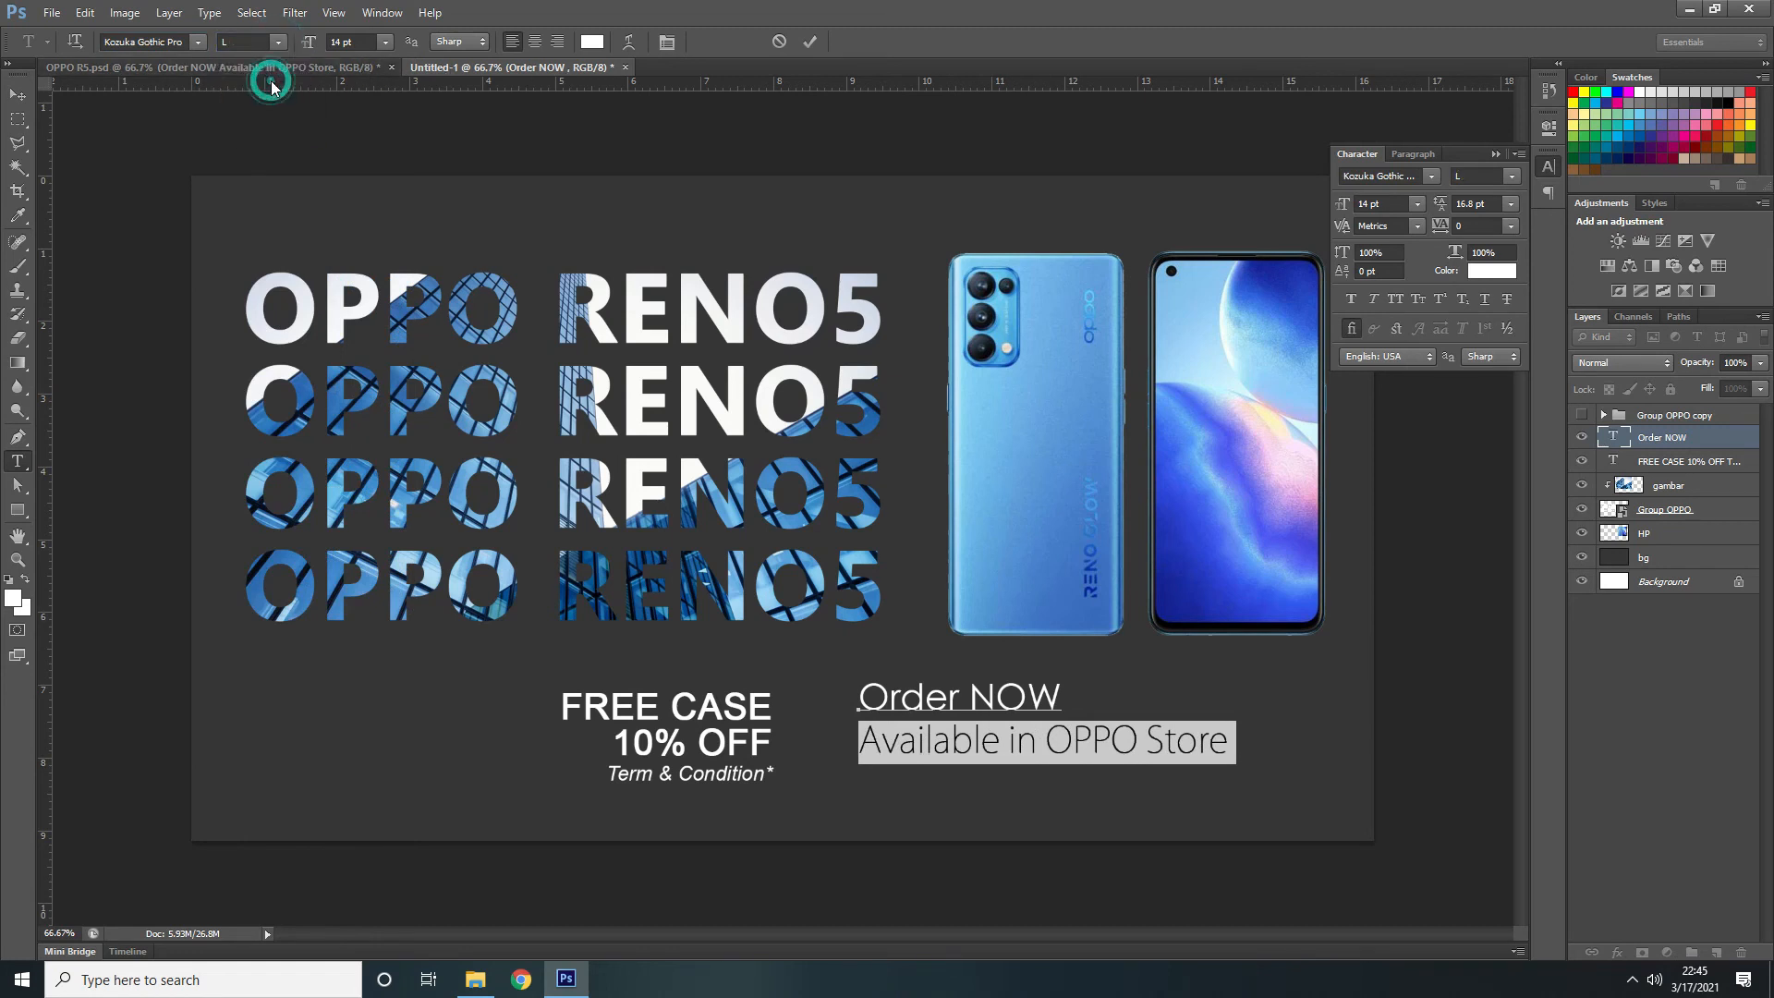
Try a font size of 8 pt for the Available in OPPO Store line and settle on 10 pt
click(385, 41)
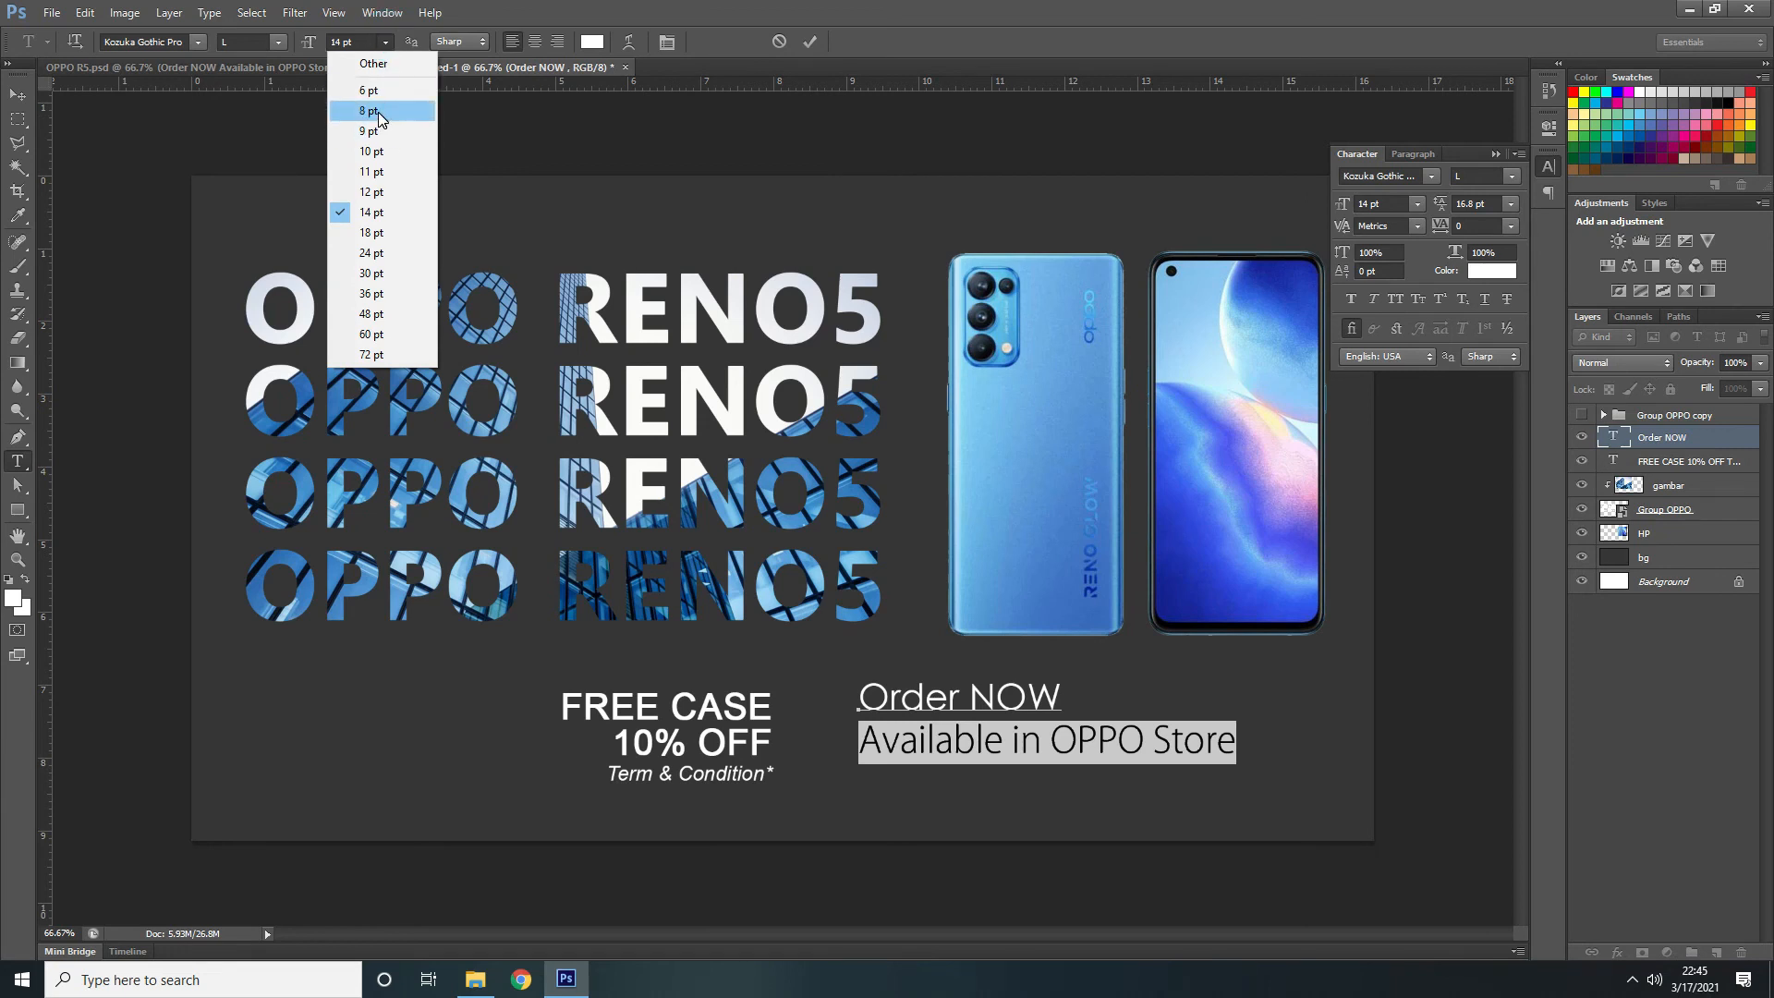
click(379, 111)
click(383, 42)
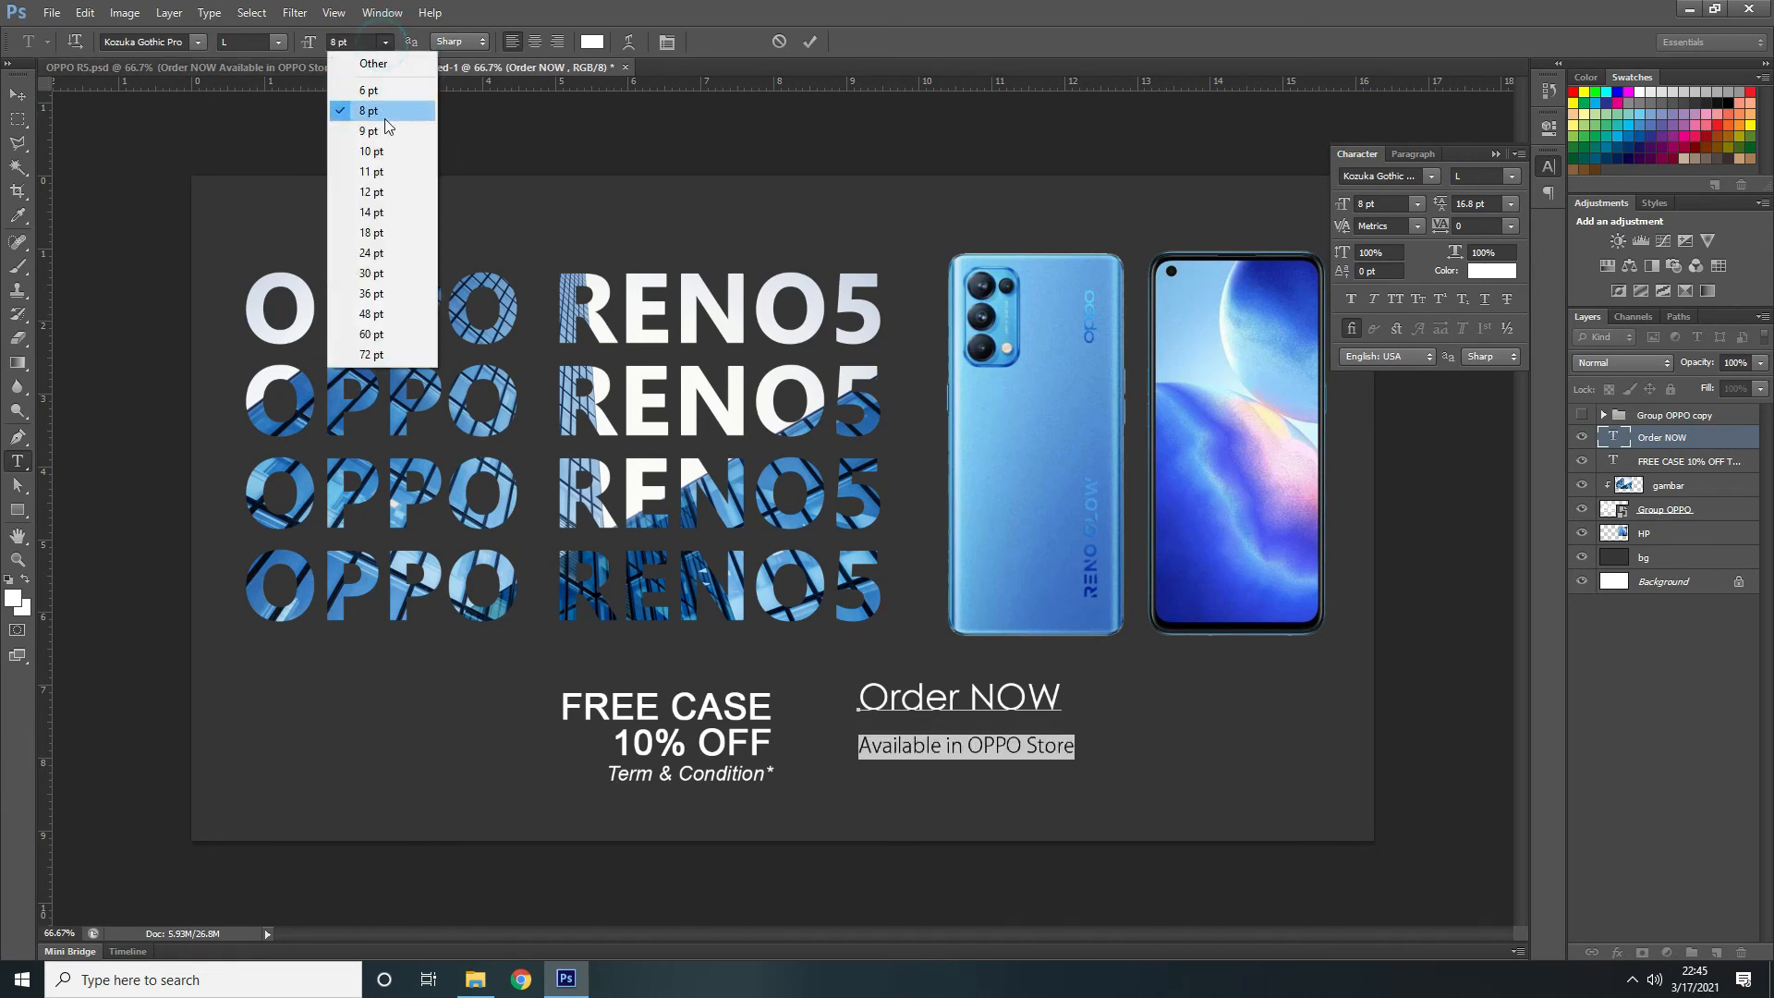
click(384, 149)
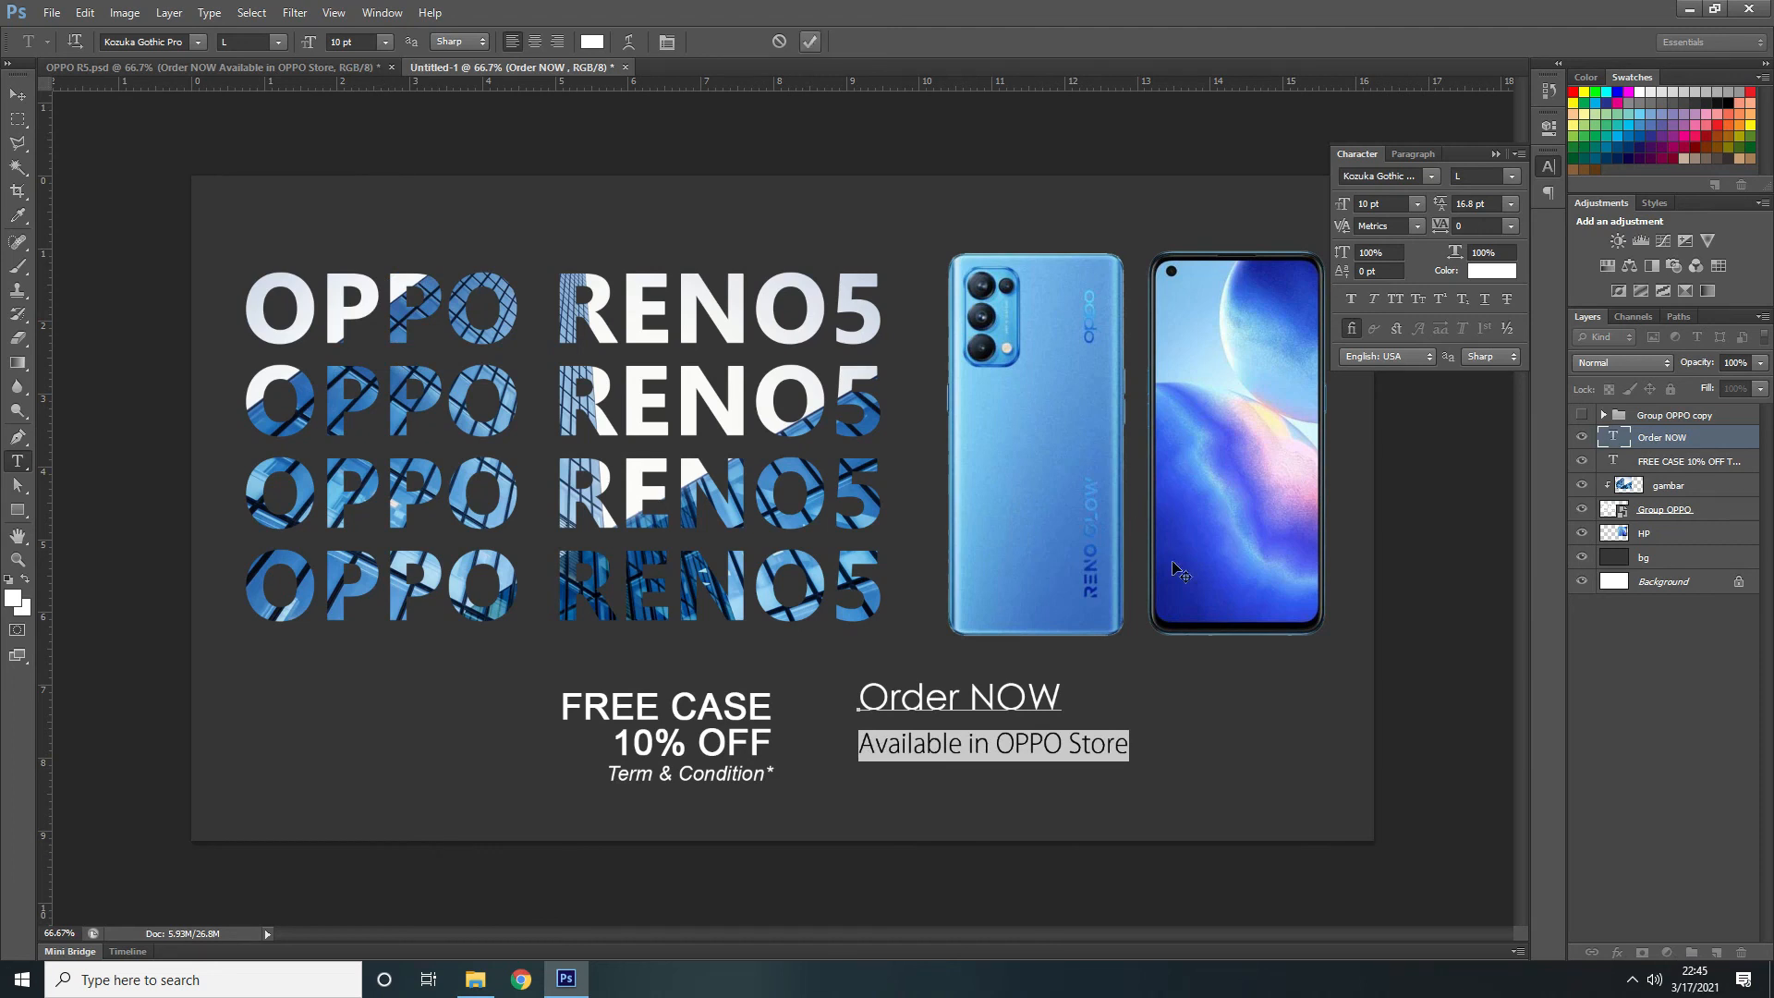
Try 10 pt and 11 pt leading on the Available in OPPO Store line and commit the text
click(1512, 203)
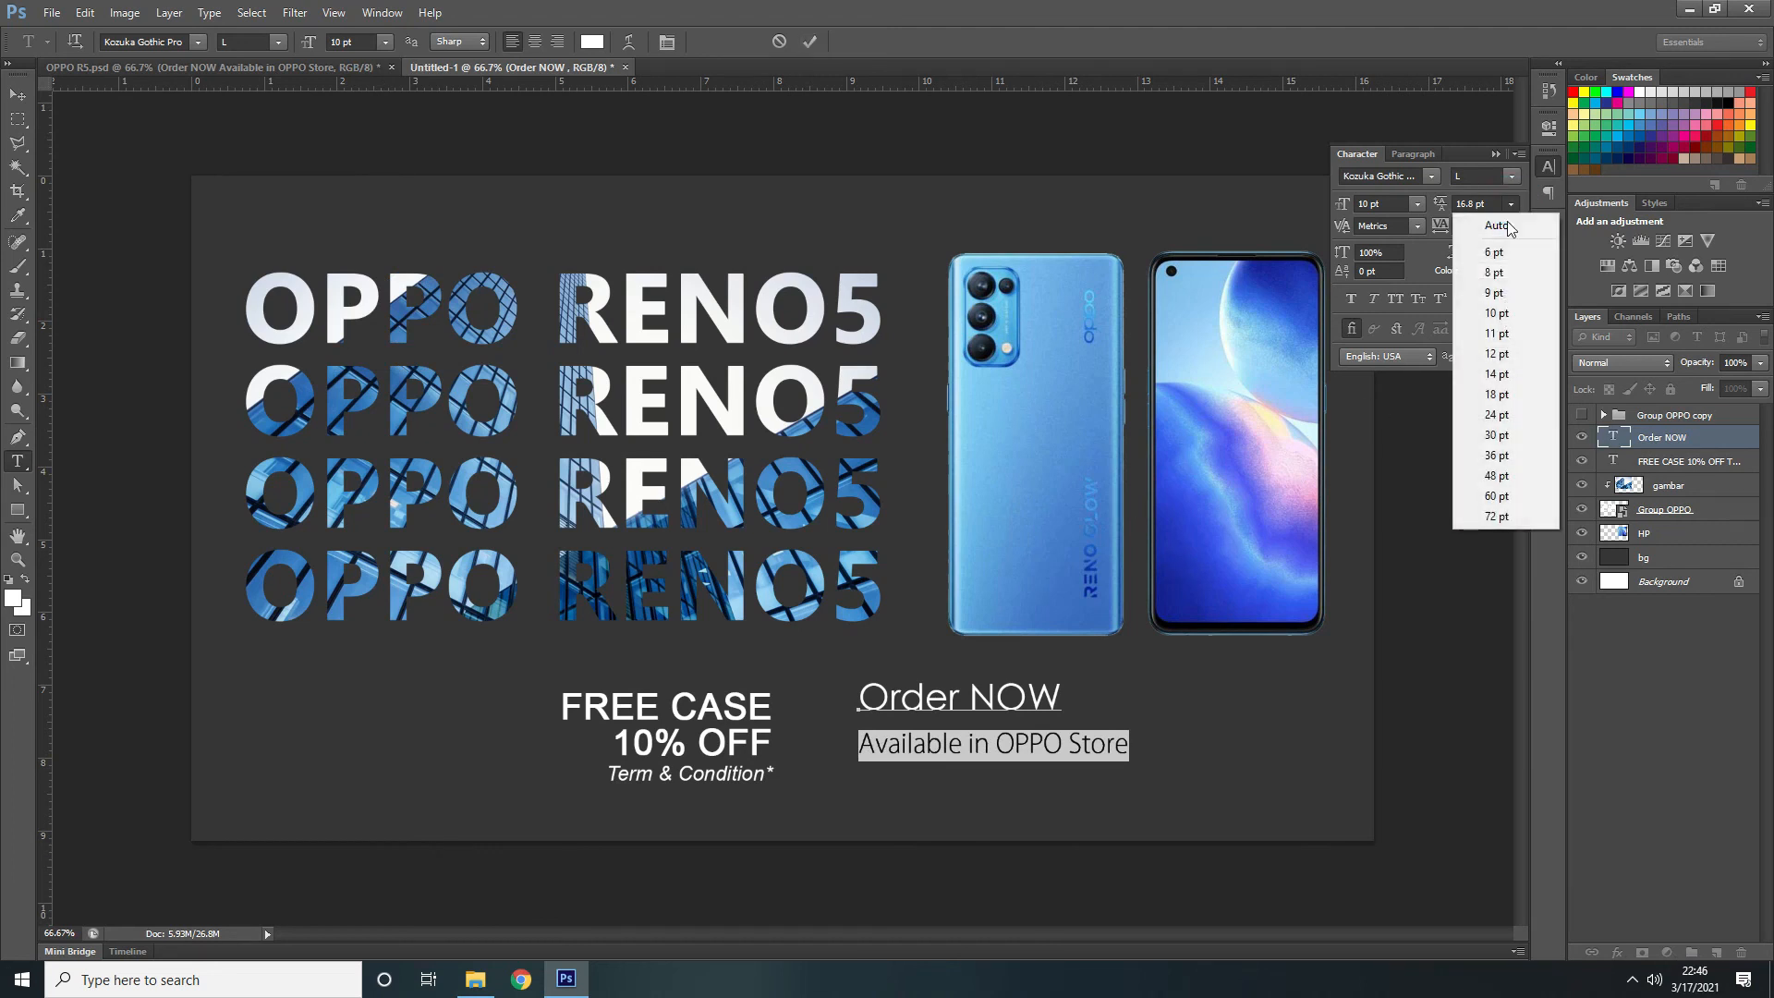
click(1505, 313)
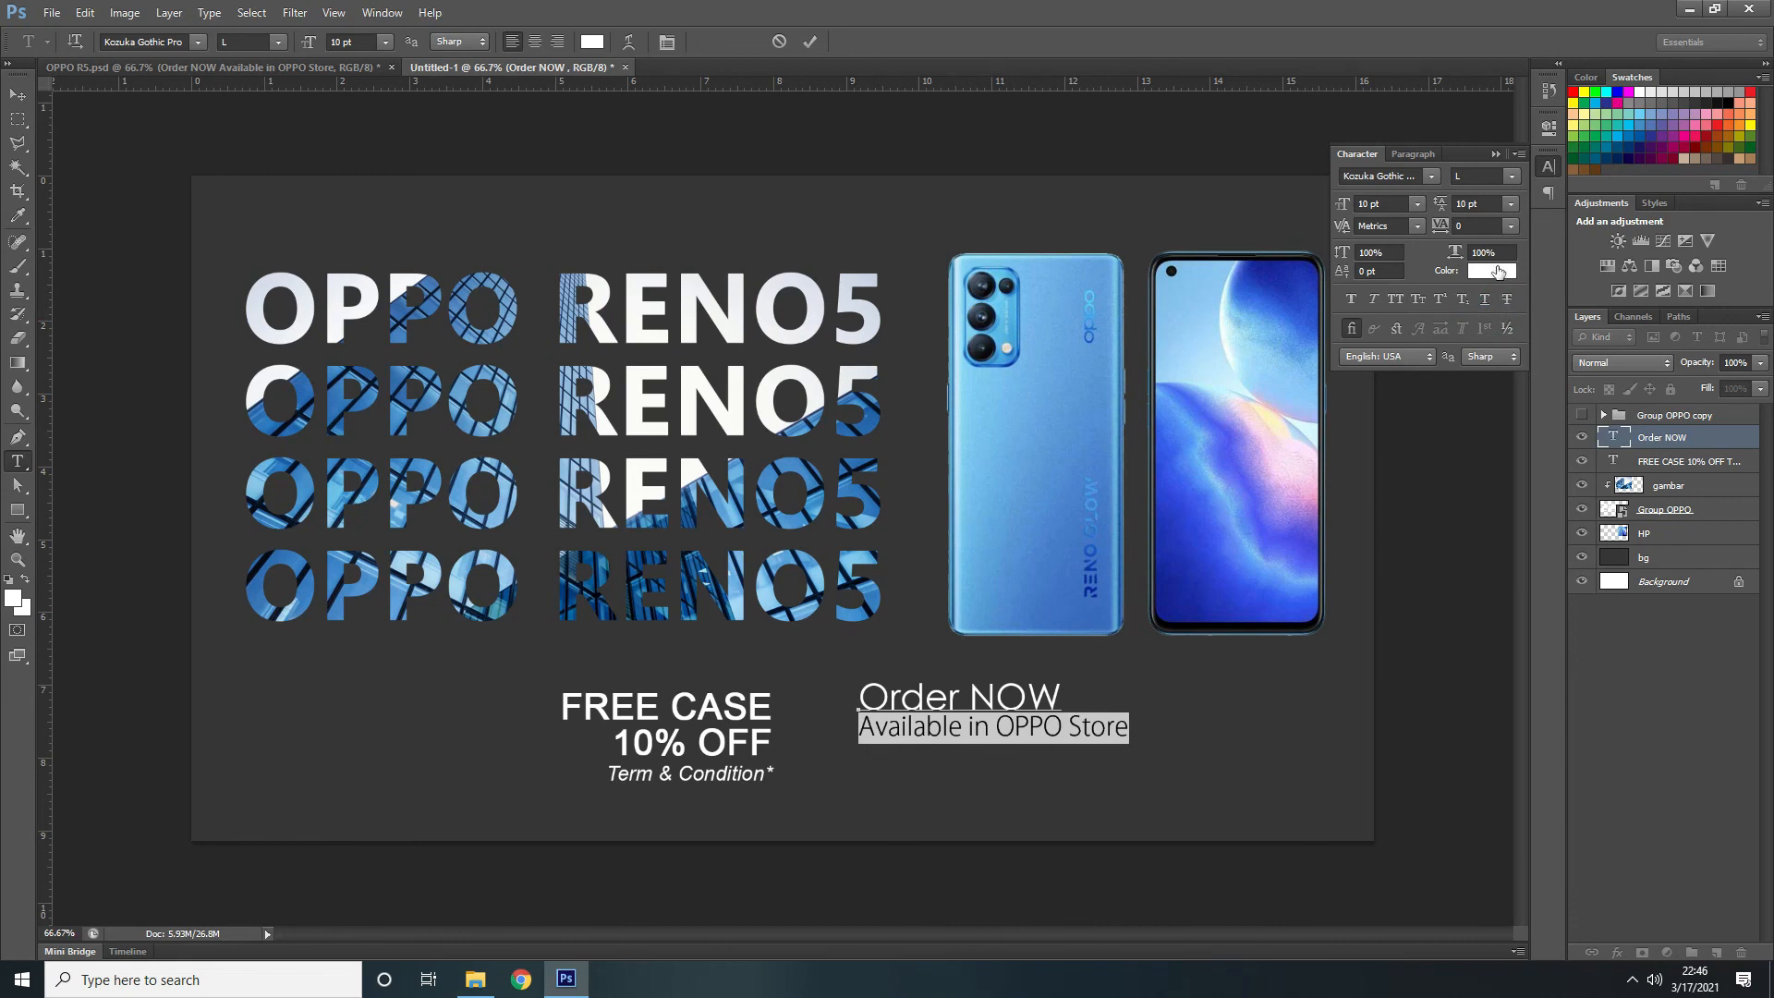
click(1512, 203)
click(1505, 333)
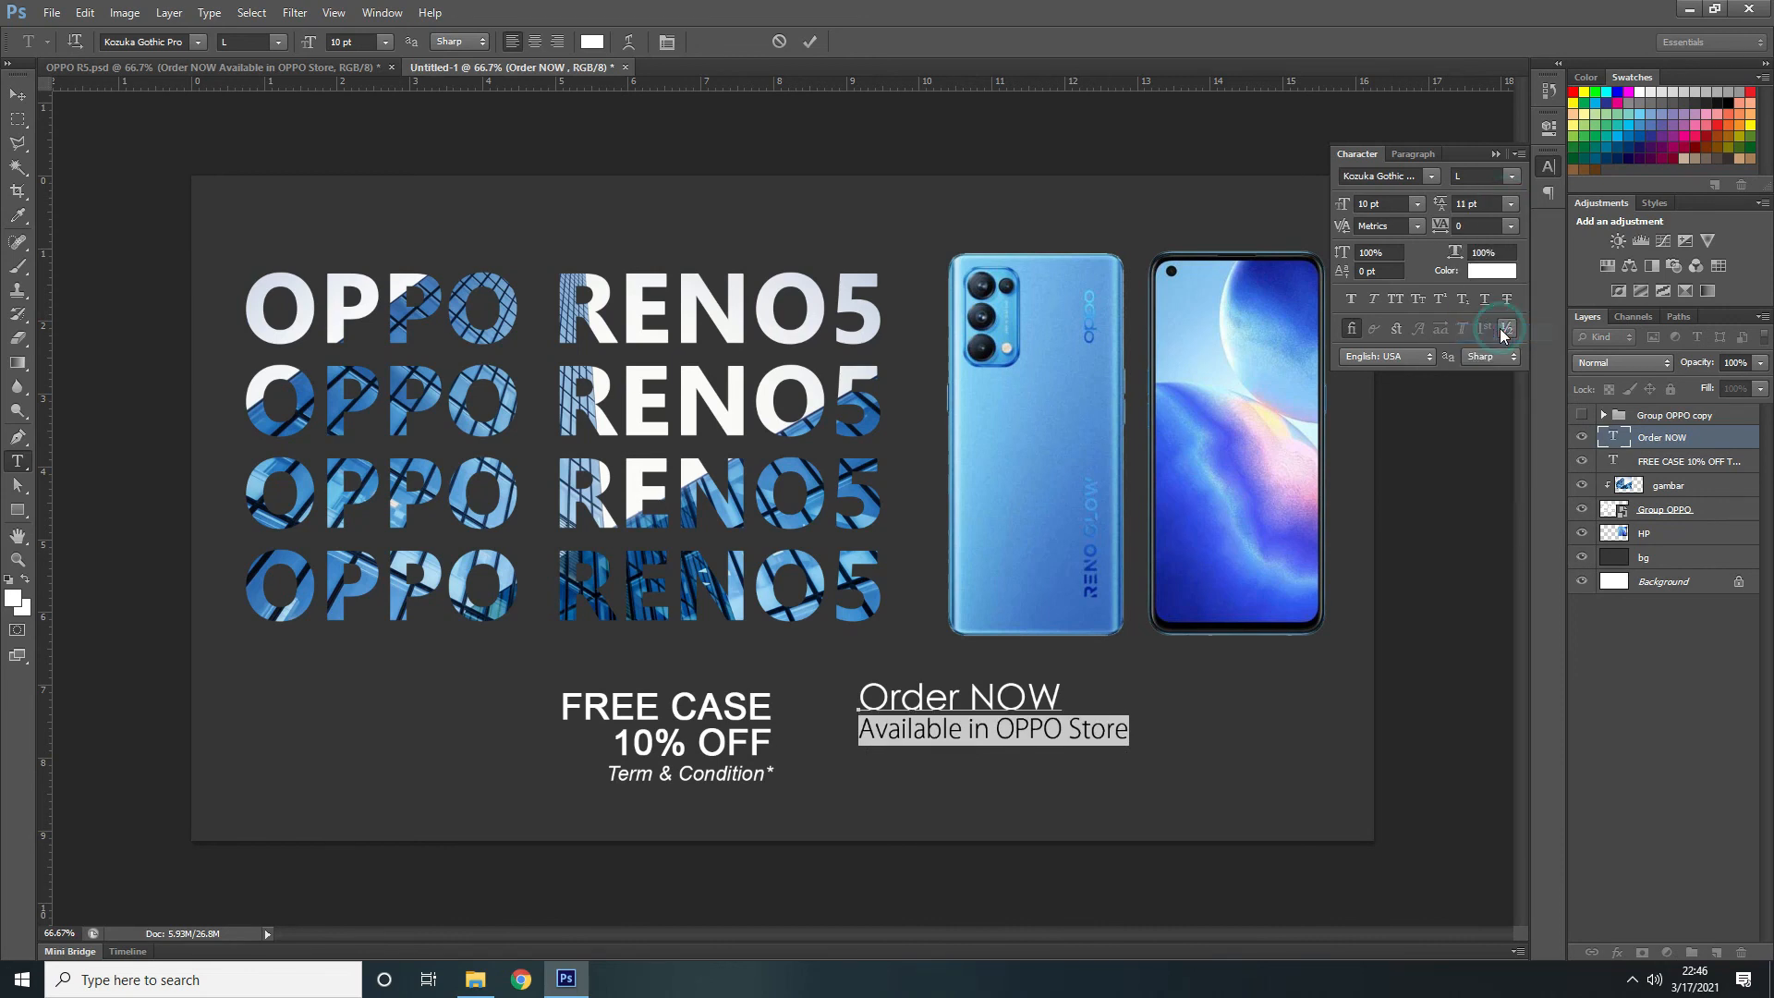
click(815, 41)
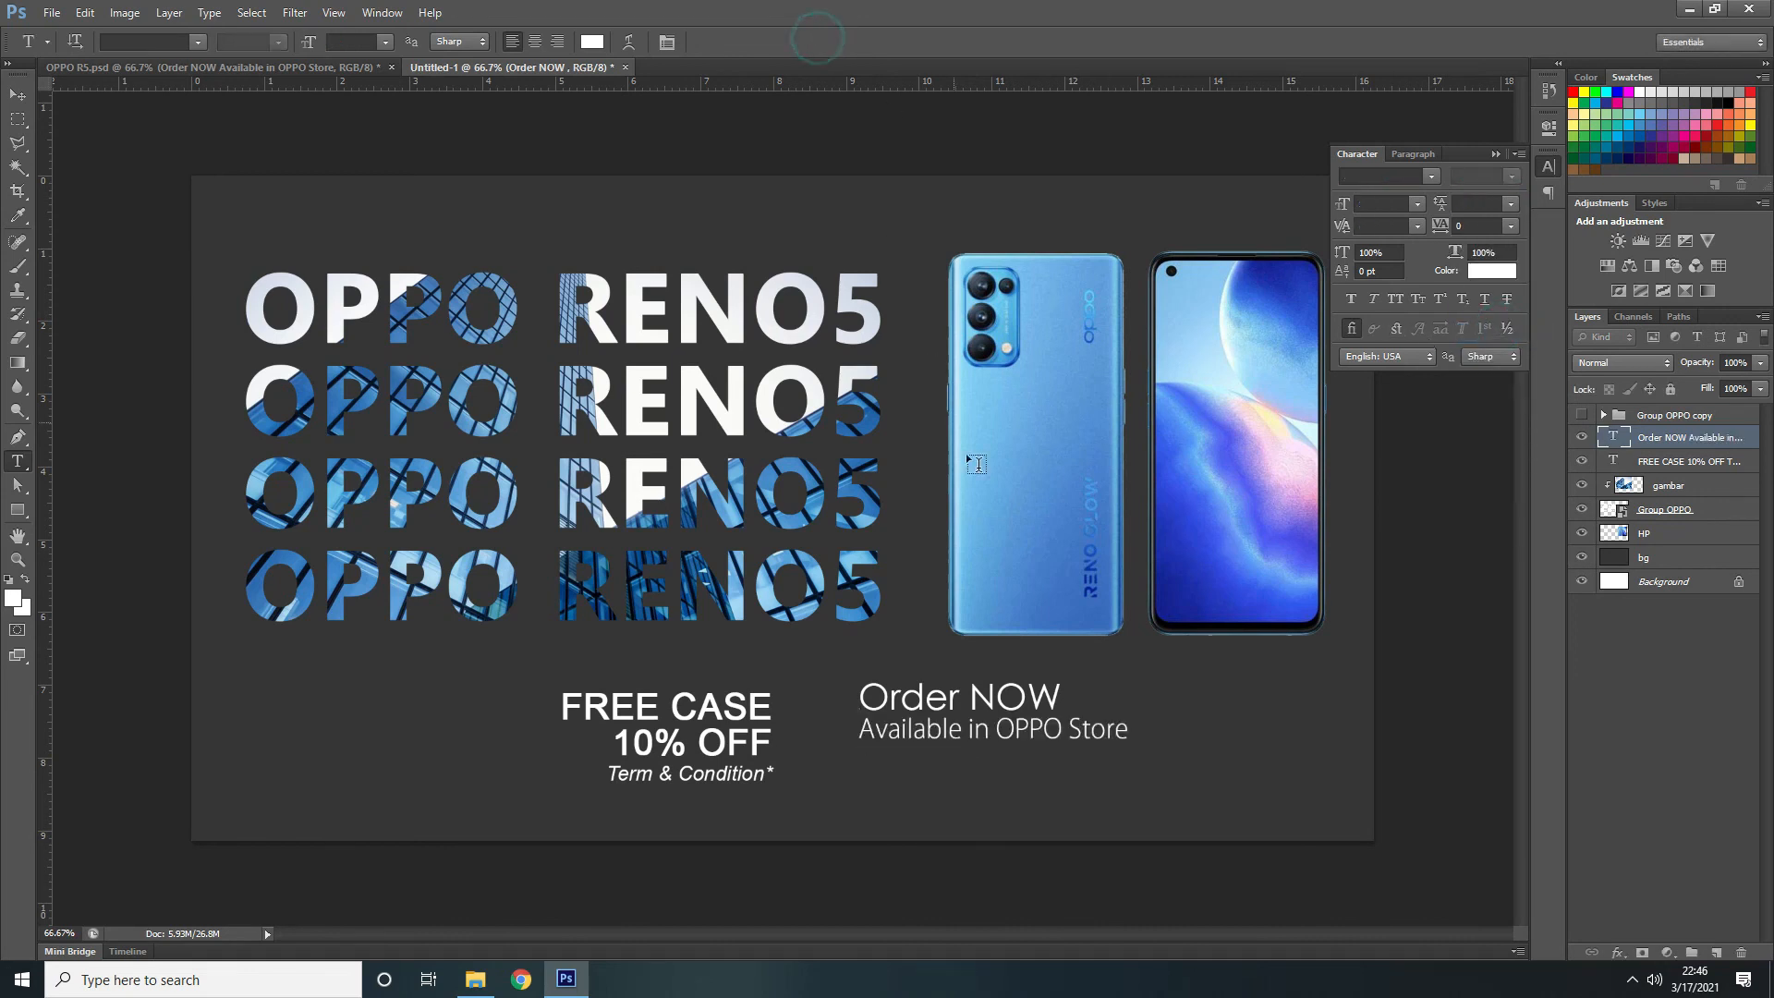
Compare the text with OPPO R5.psd, set the leading of the Available in OPPO Store line to 12 pt and commit
click(212, 70)
click(425, 67)
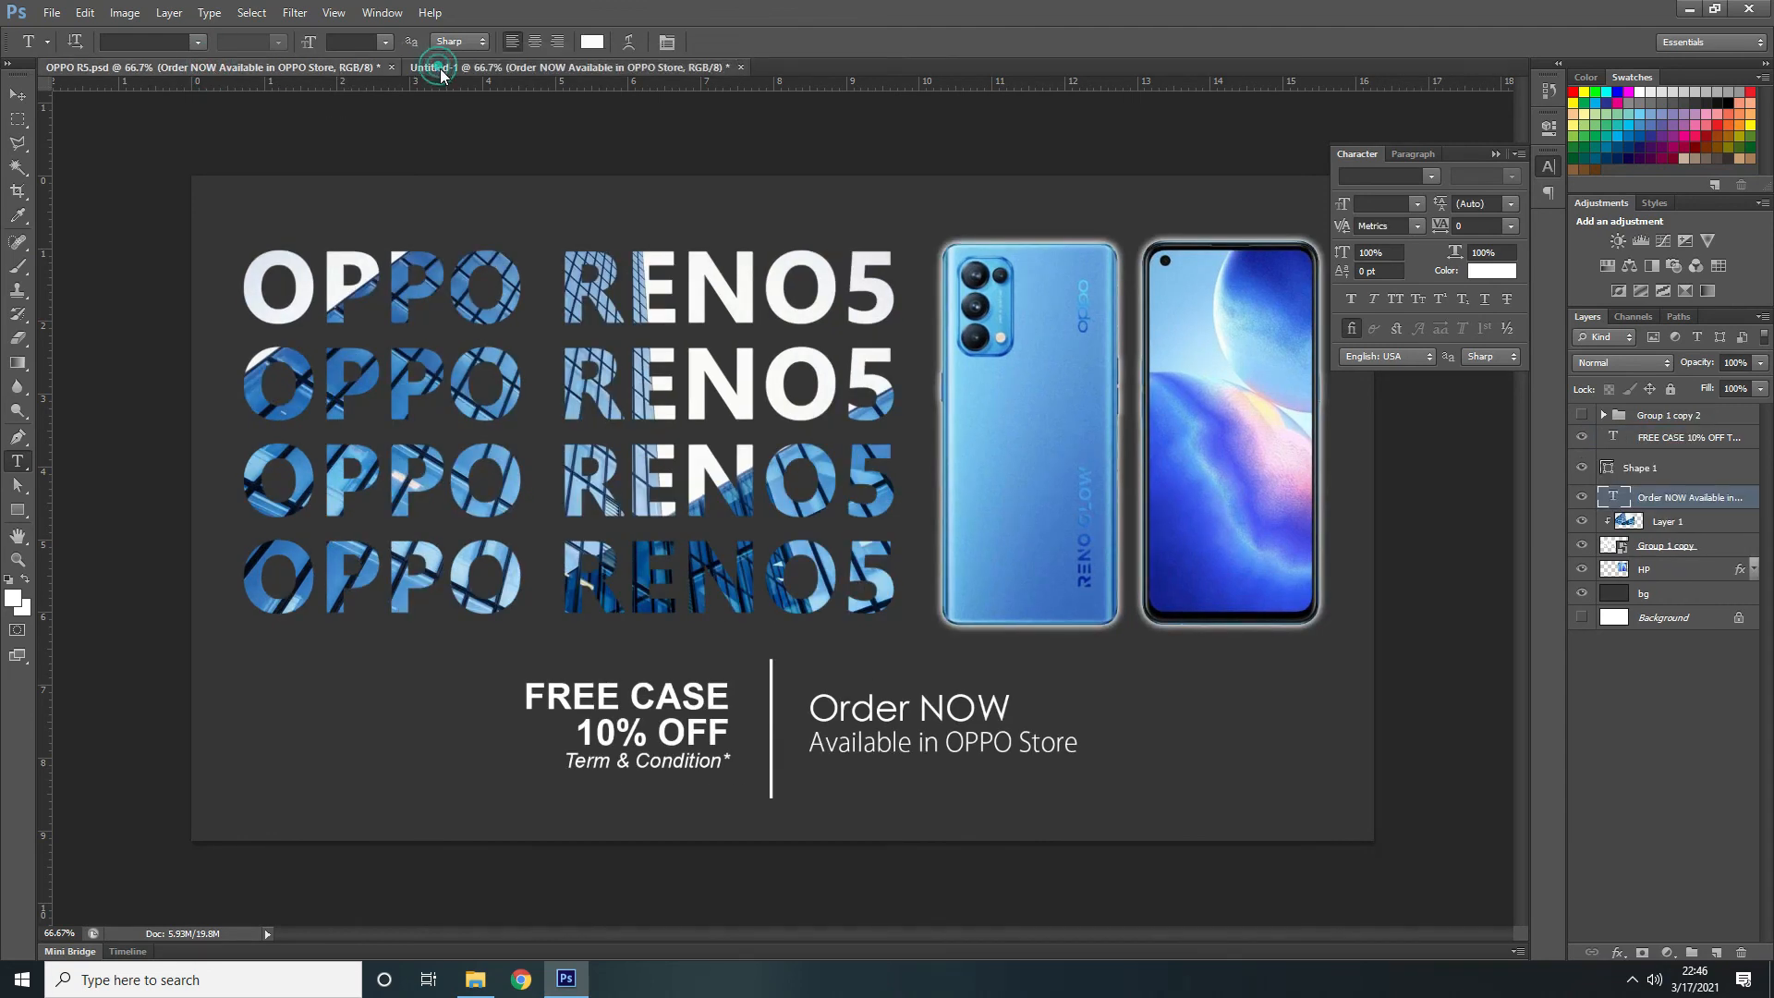
drag(1129, 730, 863, 729)
click(1510, 204)
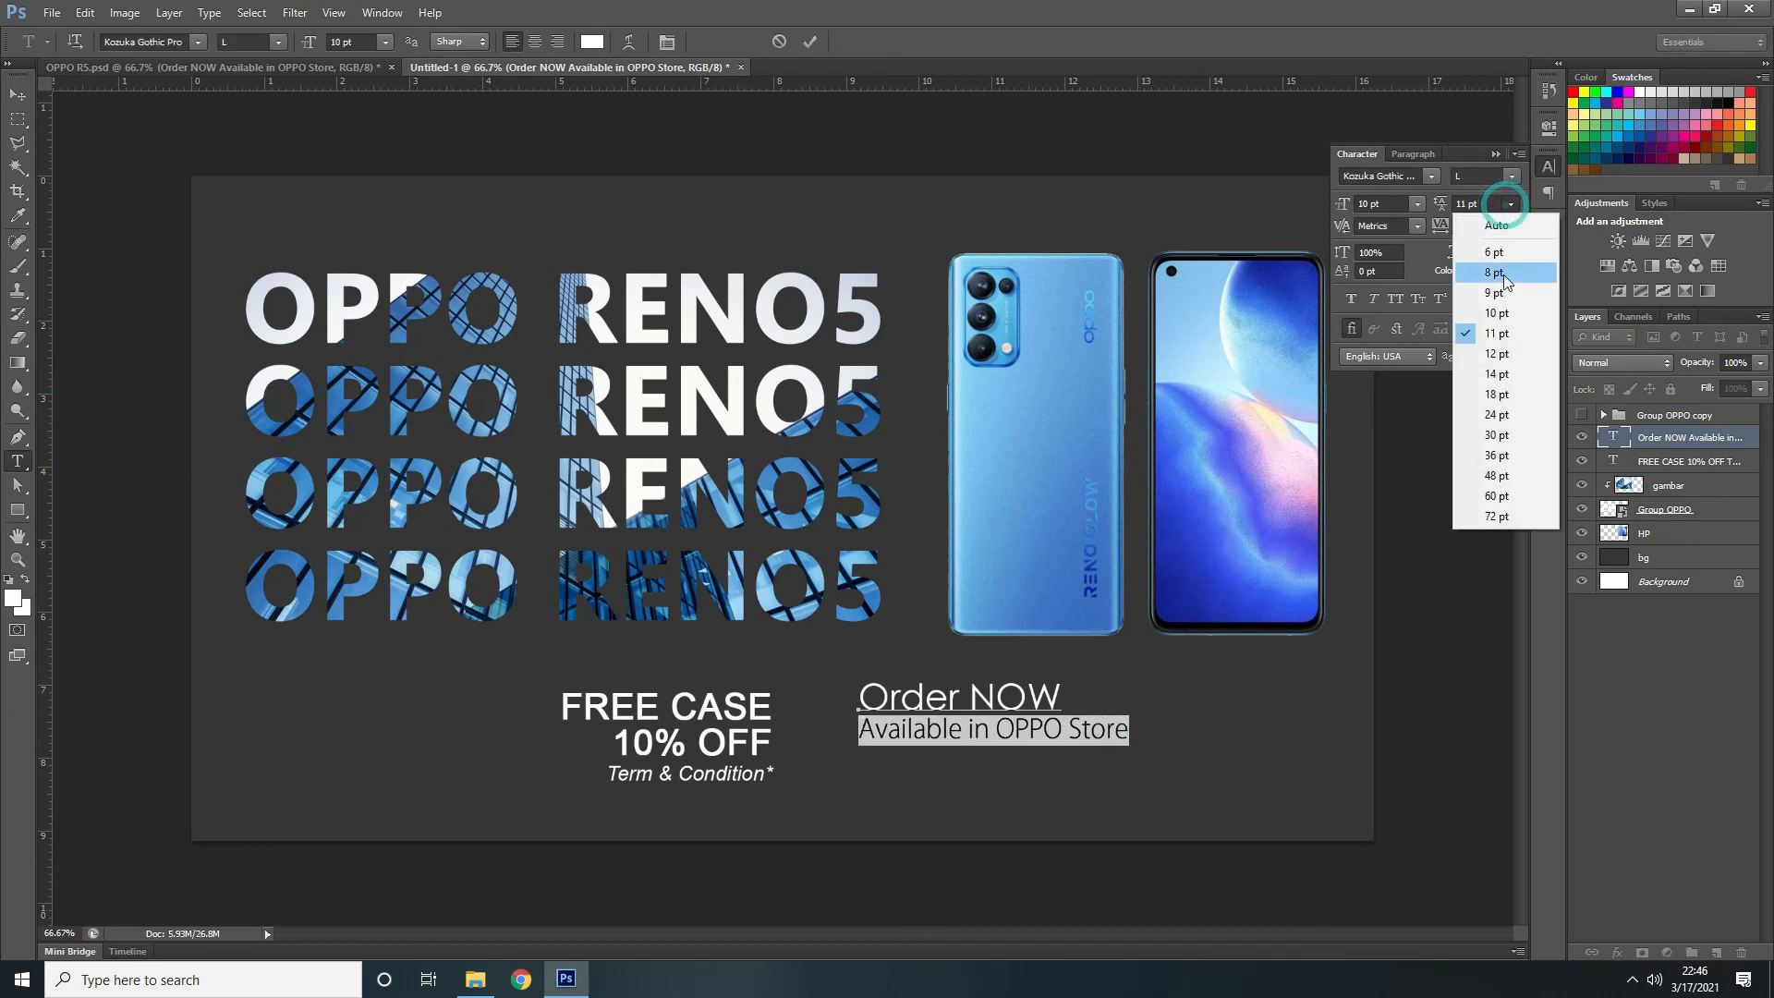
click(1497, 349)
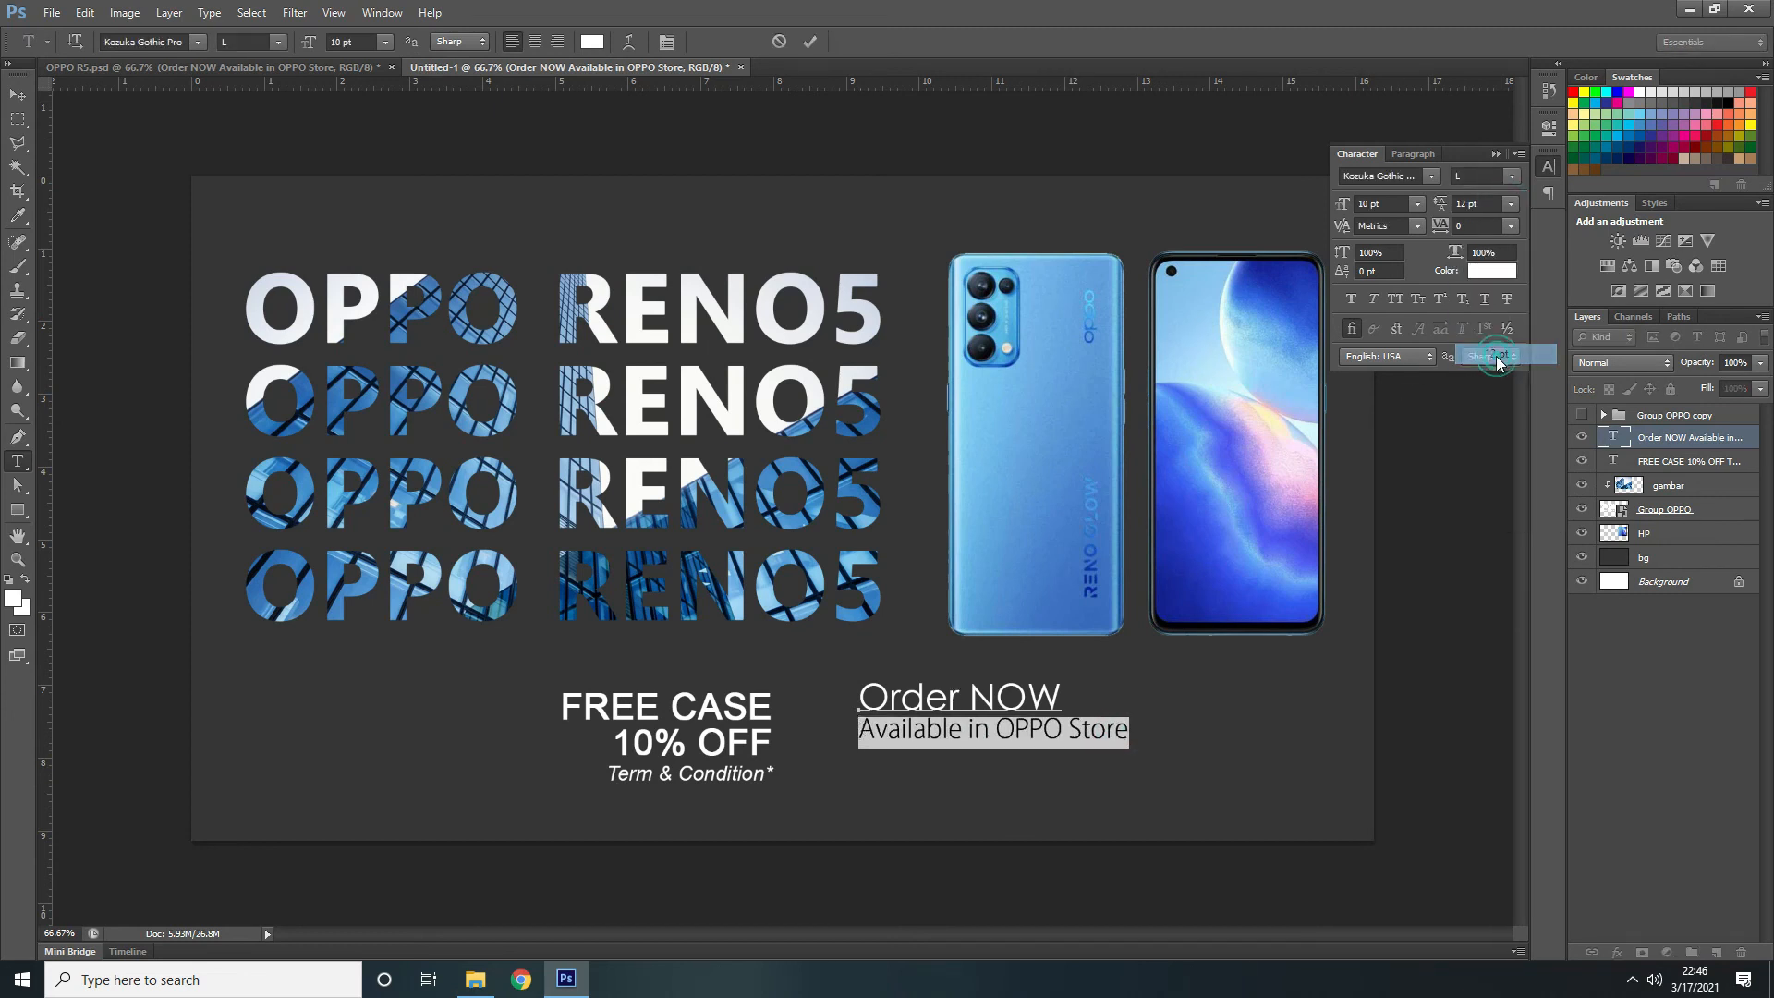
click(813, 41)
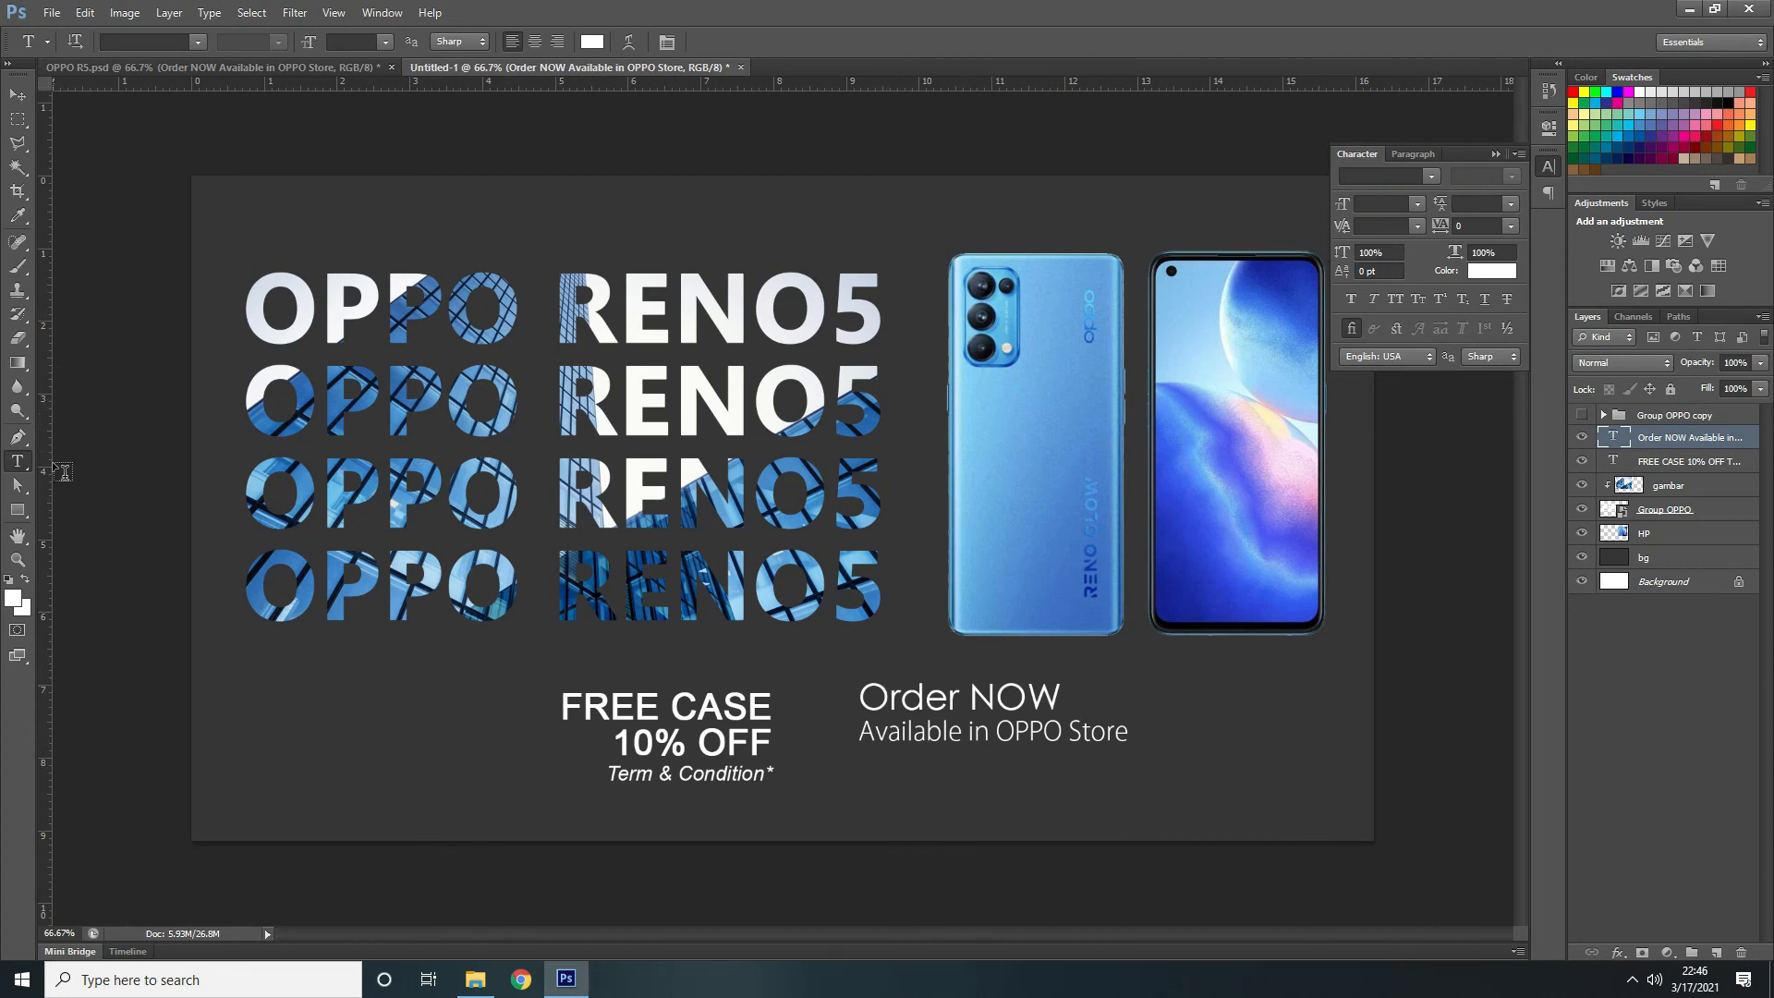
Draw a vertical white-filled line, 5 px in weight, between the FREE CASE and Order NOW text blocks with the Line tool
click(17, 511)
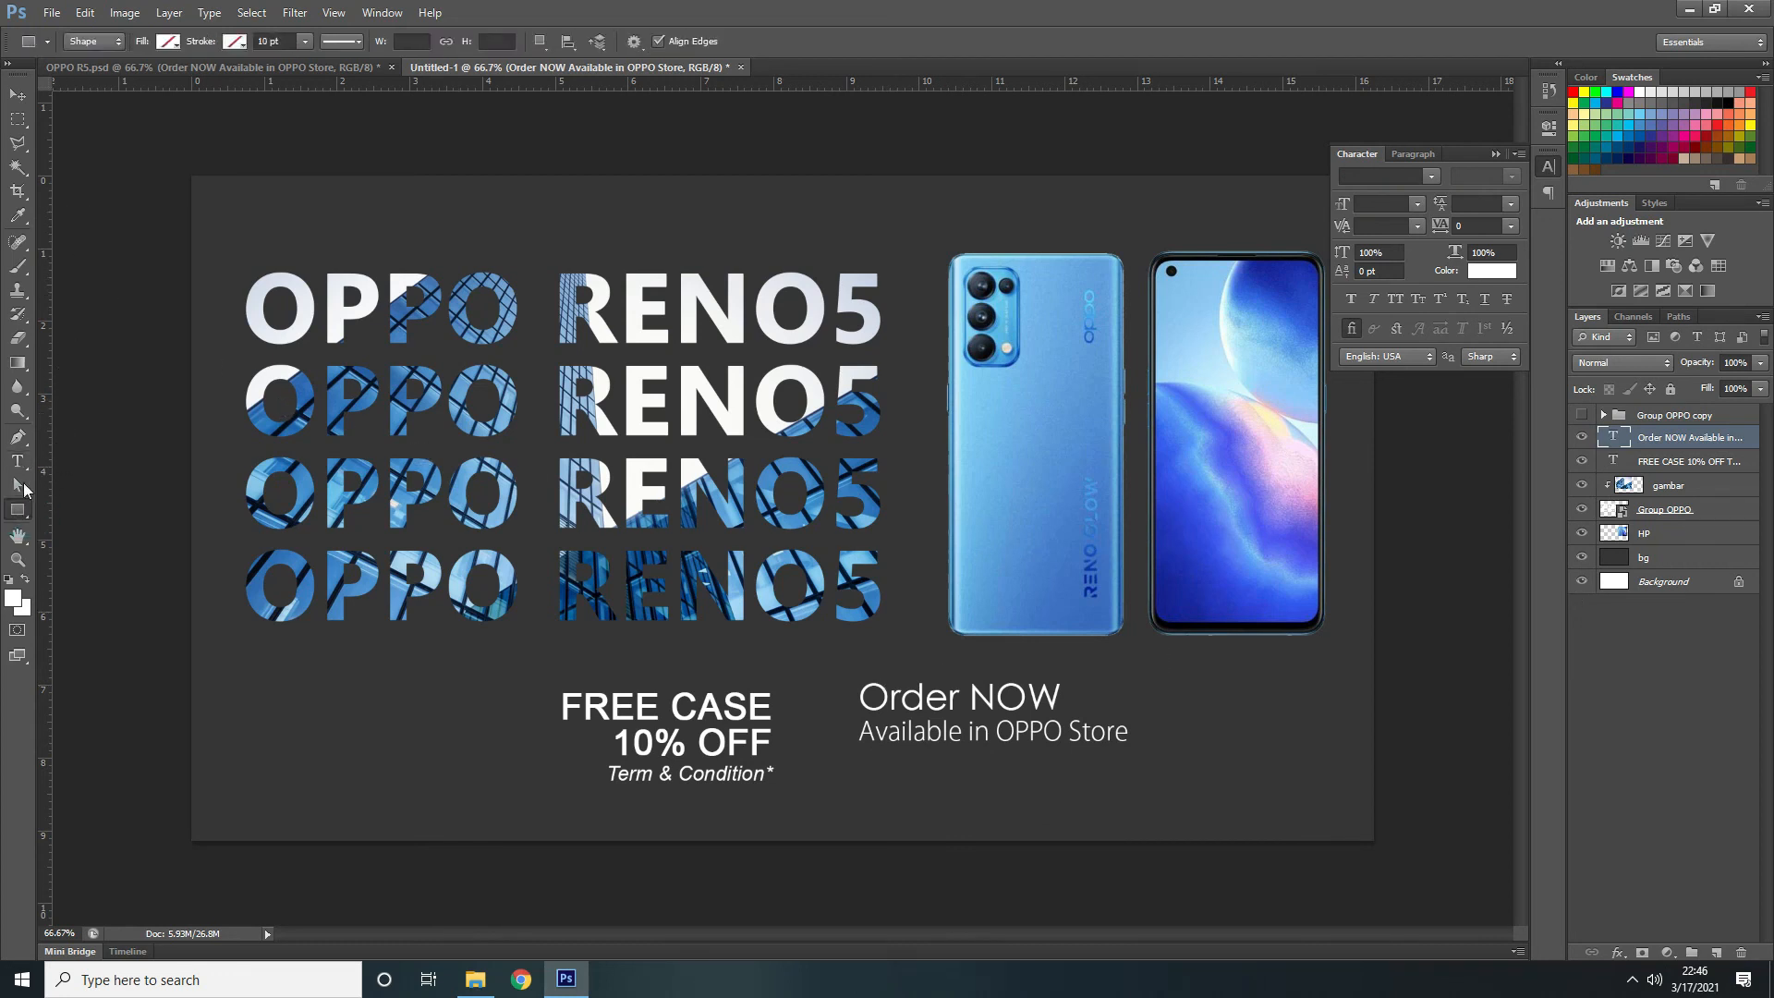
click(17, 513)
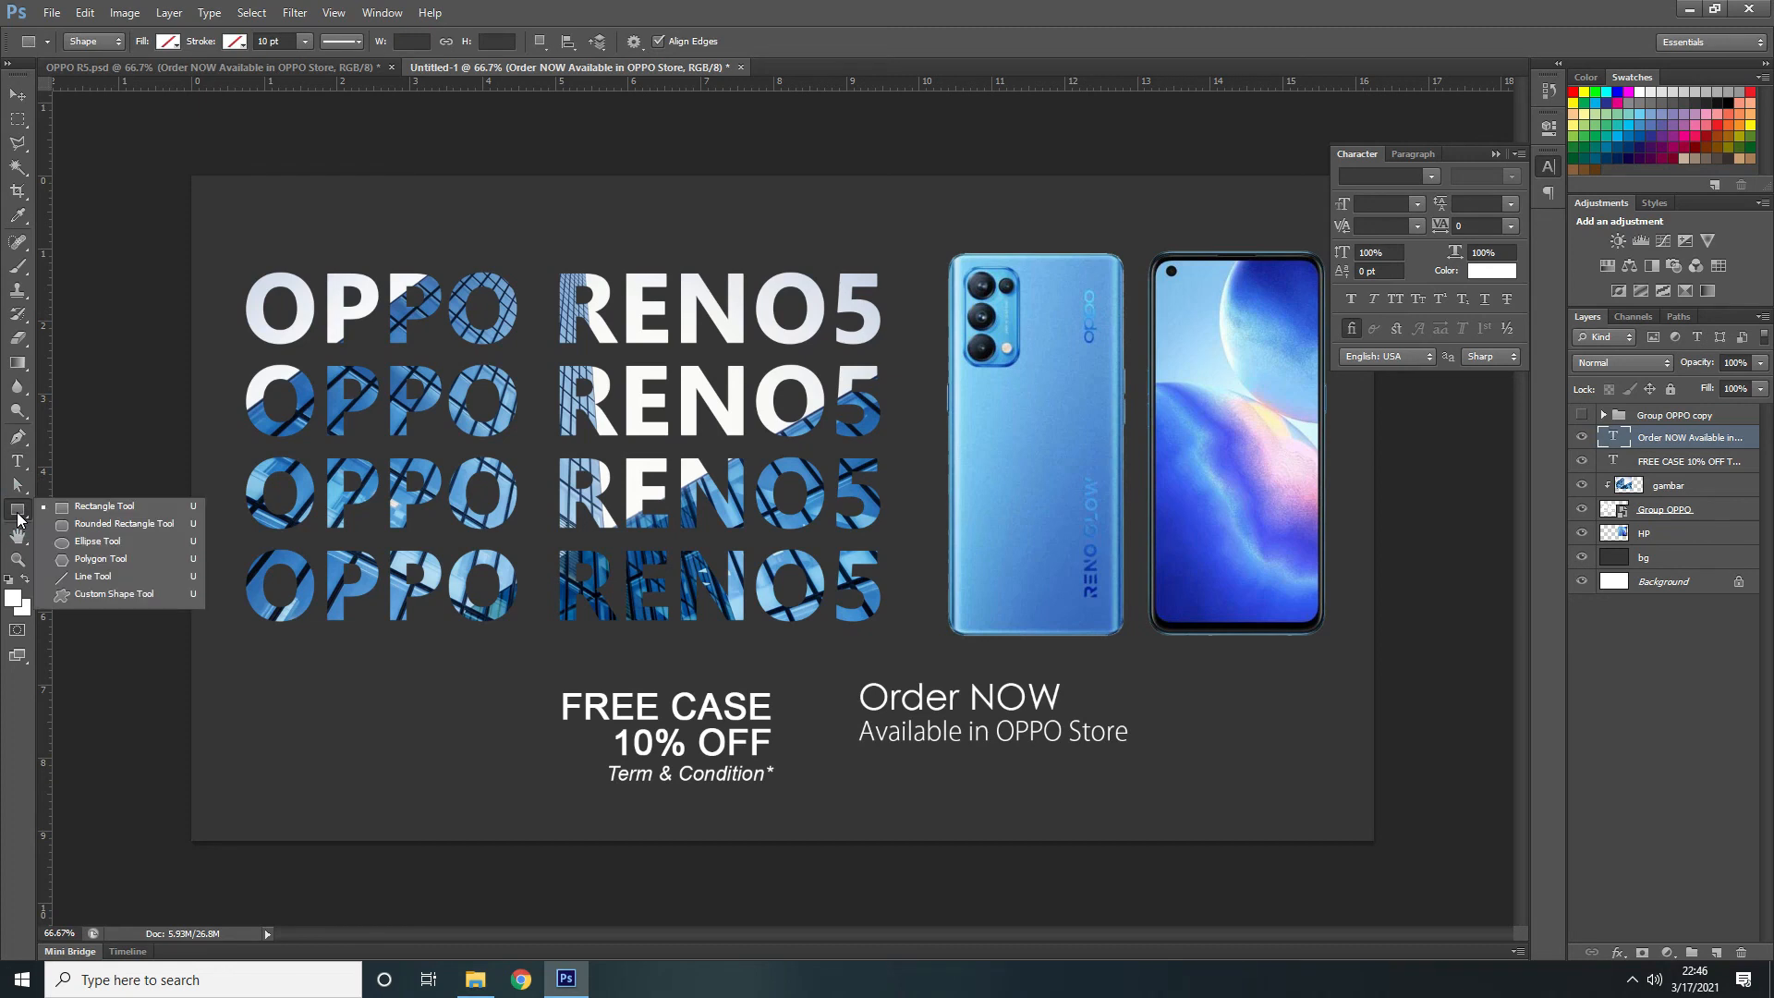
click(113, 578)
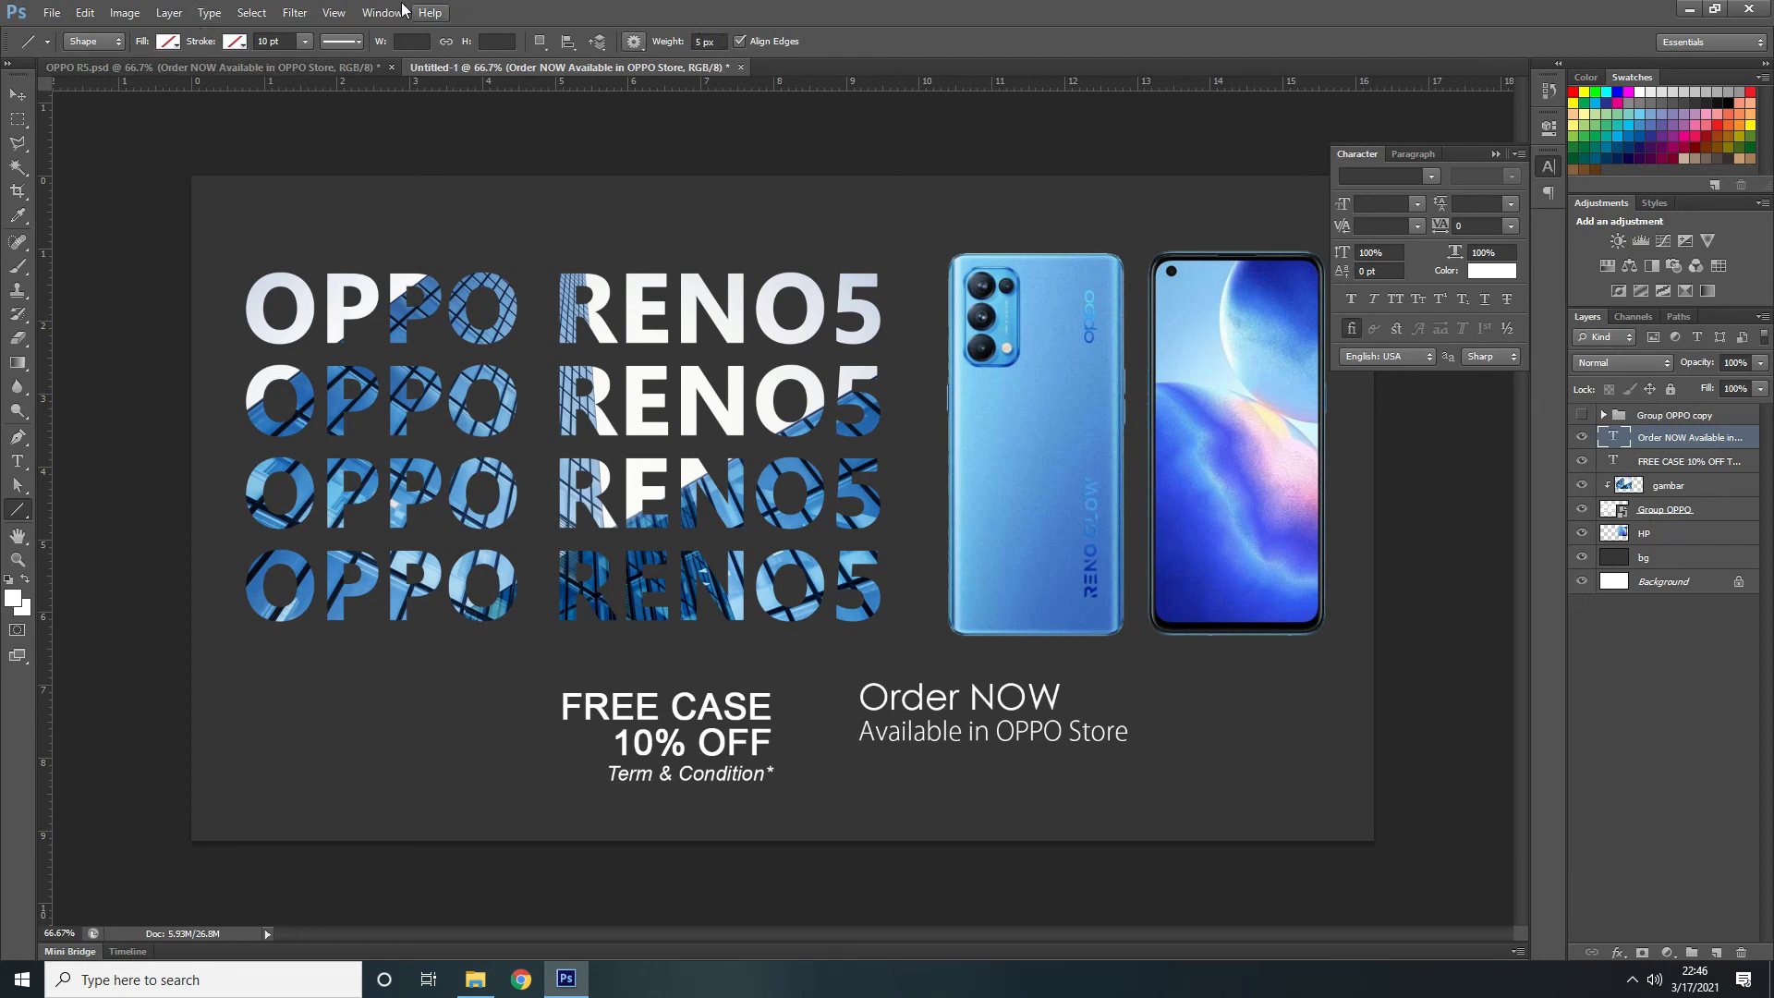
click(170, 42)
click(125, 80)
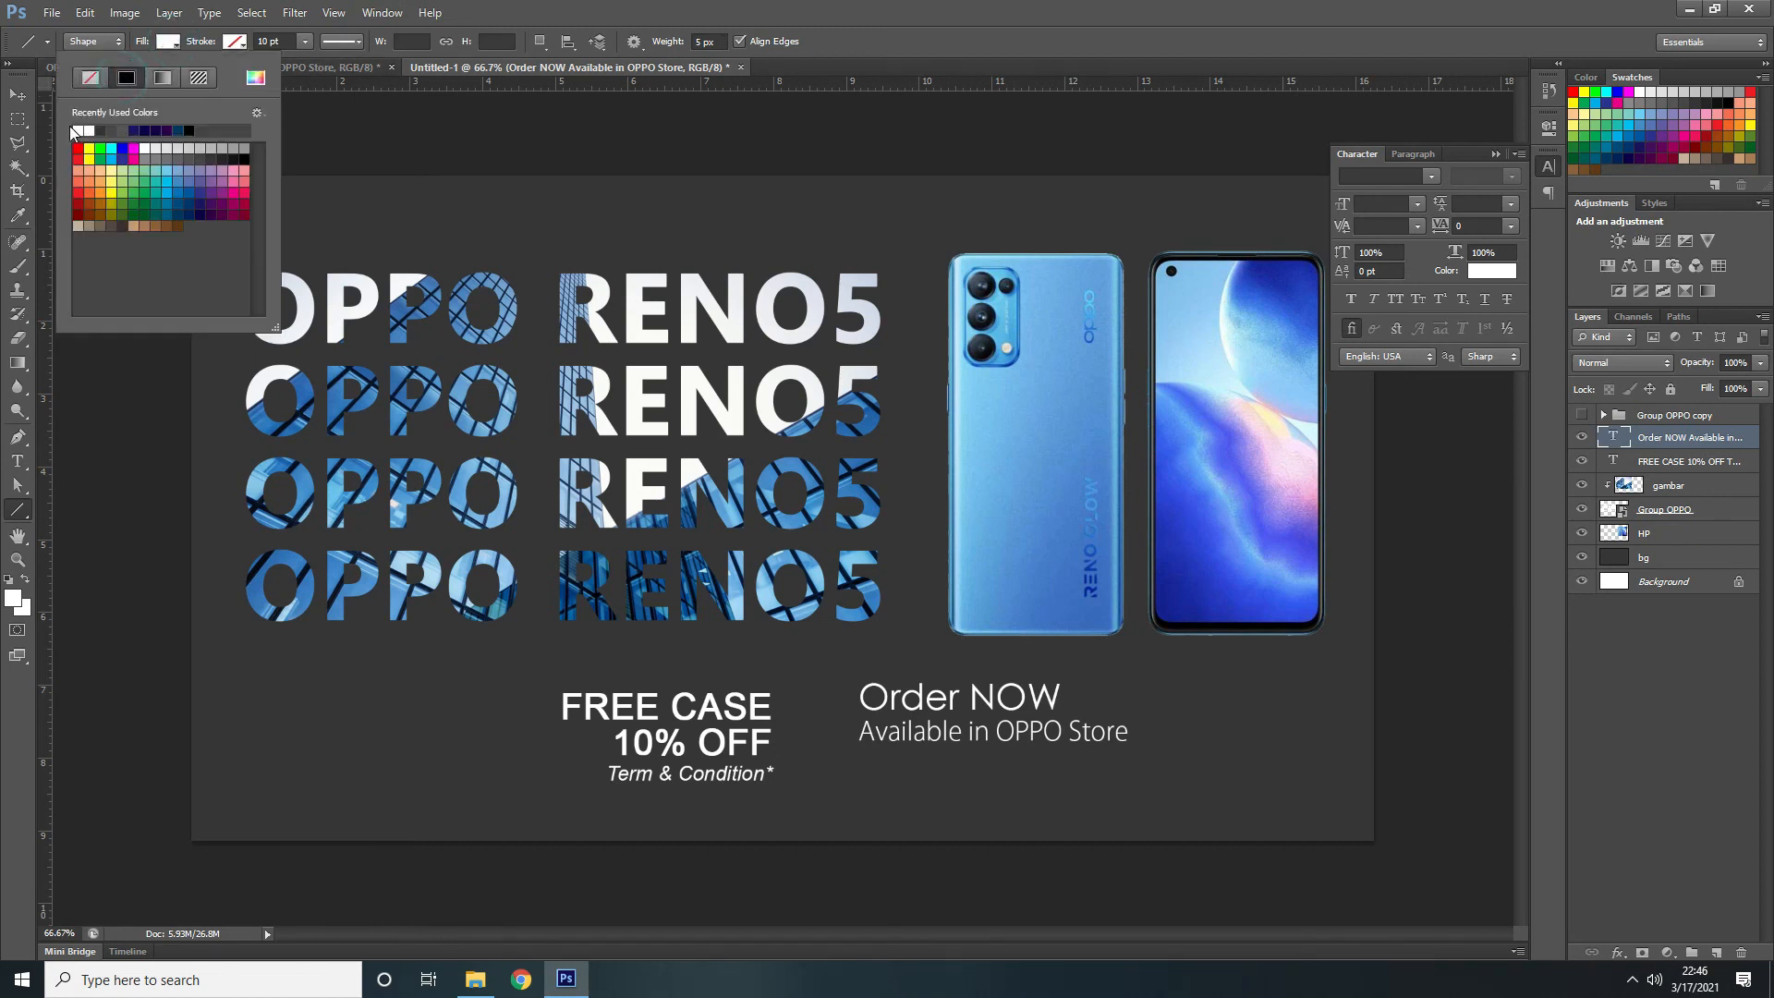
click(863, 15)
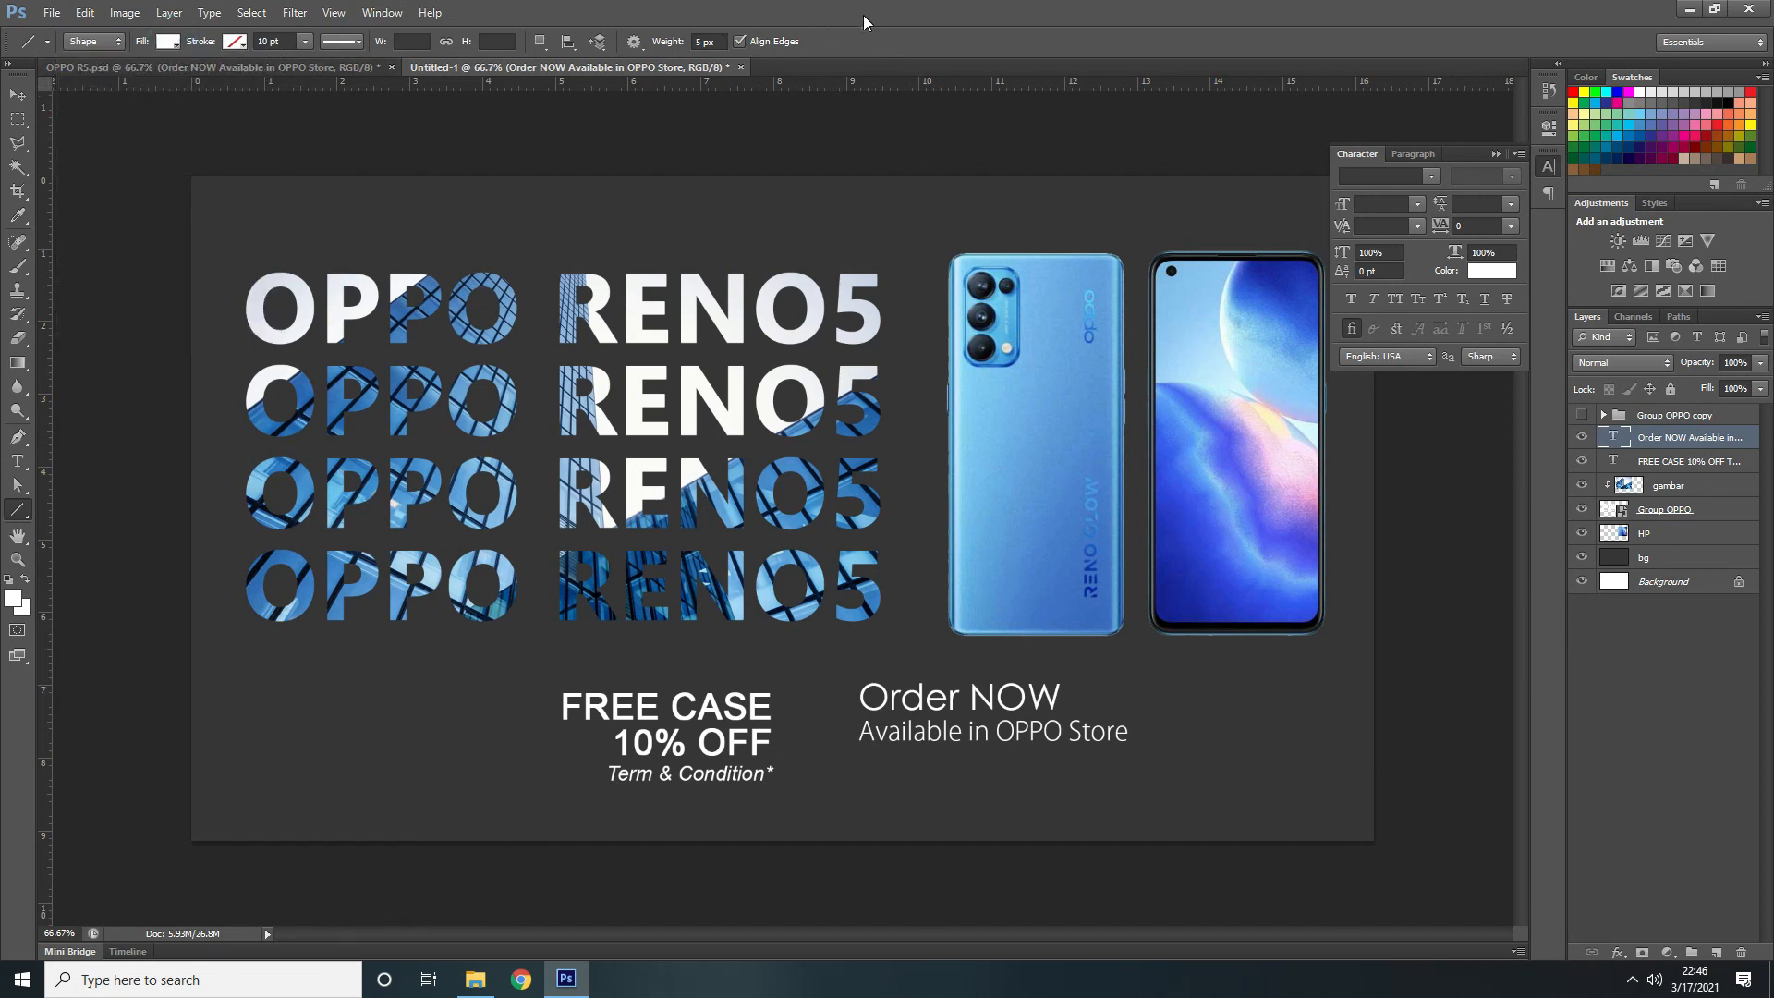
drag(815, 670, 832, 803)
Move the Order NOW text block slightly down and left so it centres vertically beside the divider line
click(16, 94)
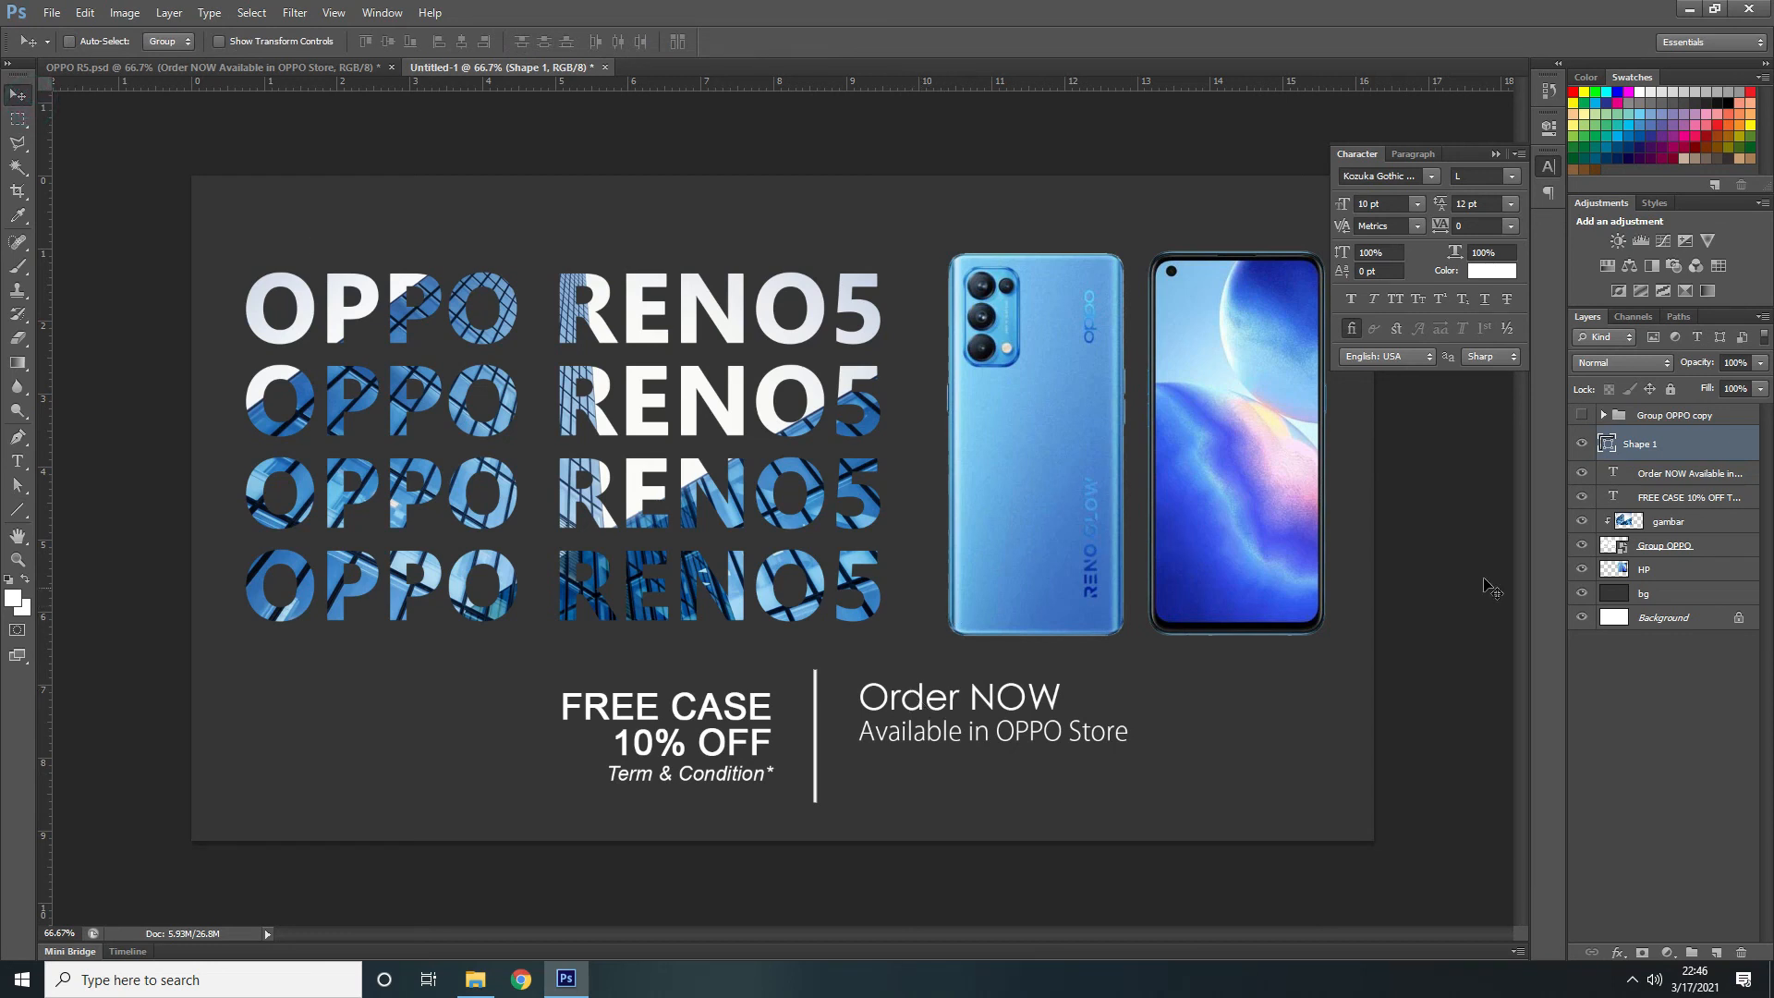
click(1669, 475)
drag(897, 702, 905, 720)
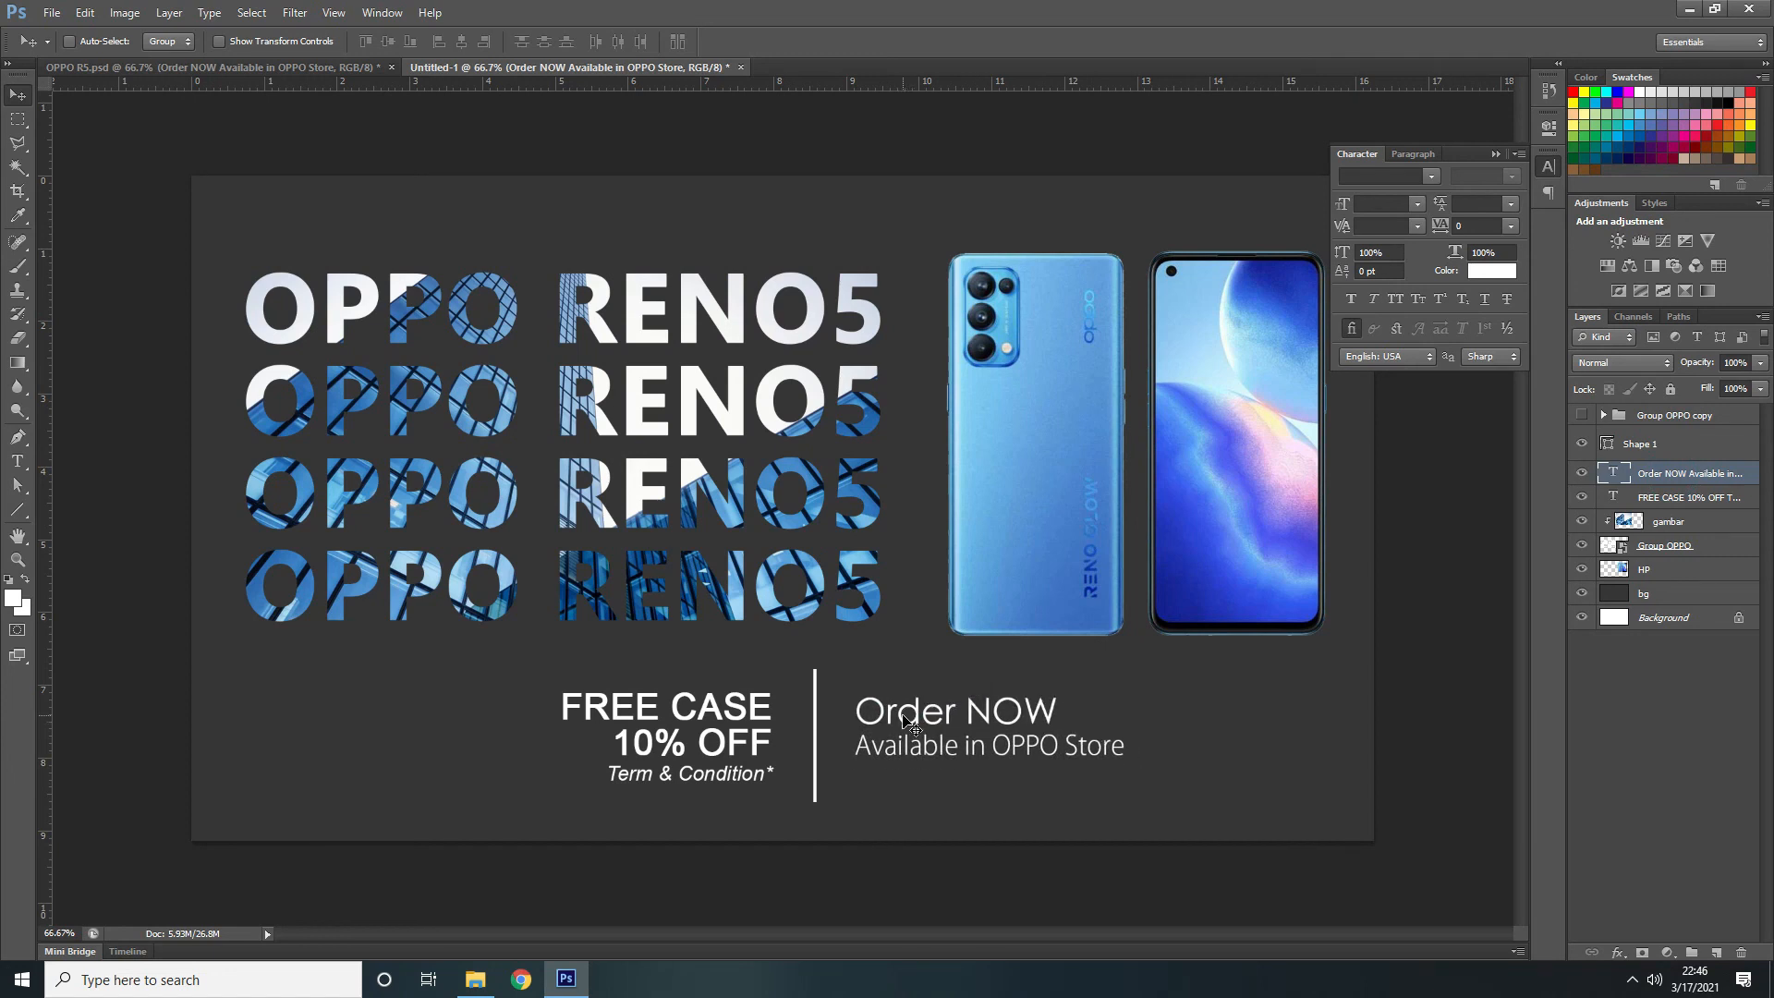
key(shift+Down)
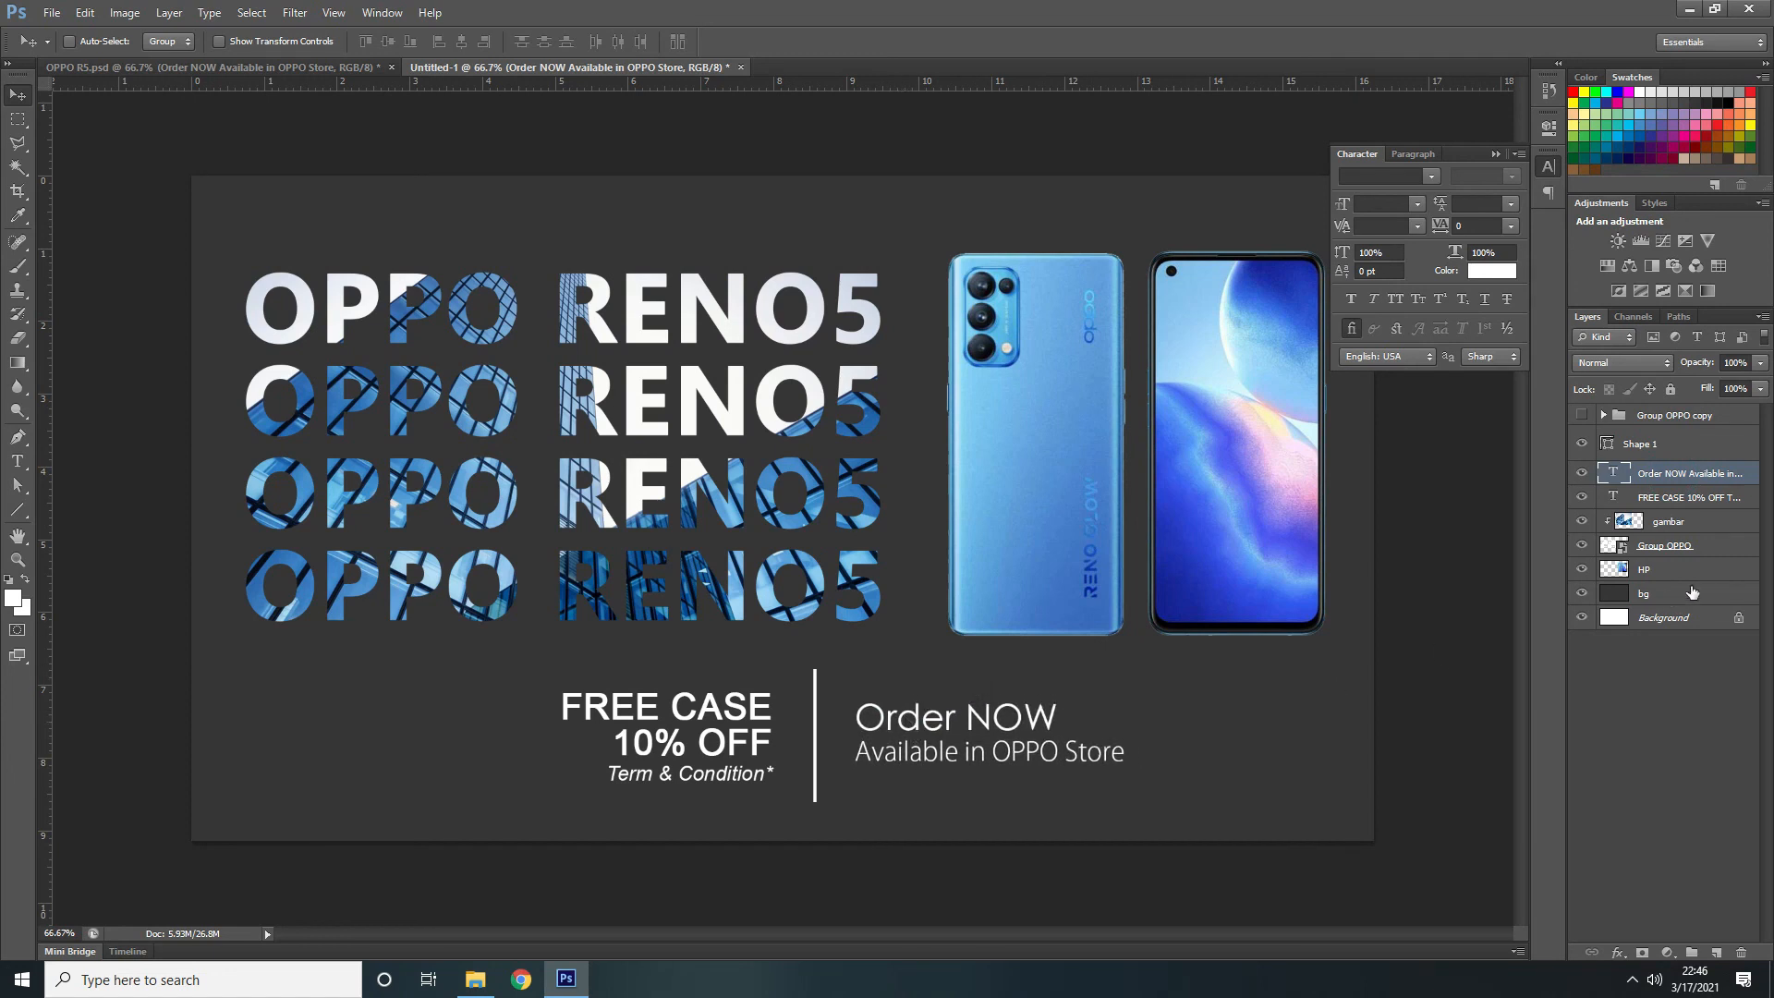
Select the FREE CASE text, Order NOW text and Shape 1 layers and nudge them together to the left beneath the artwork
click(1702, 504)
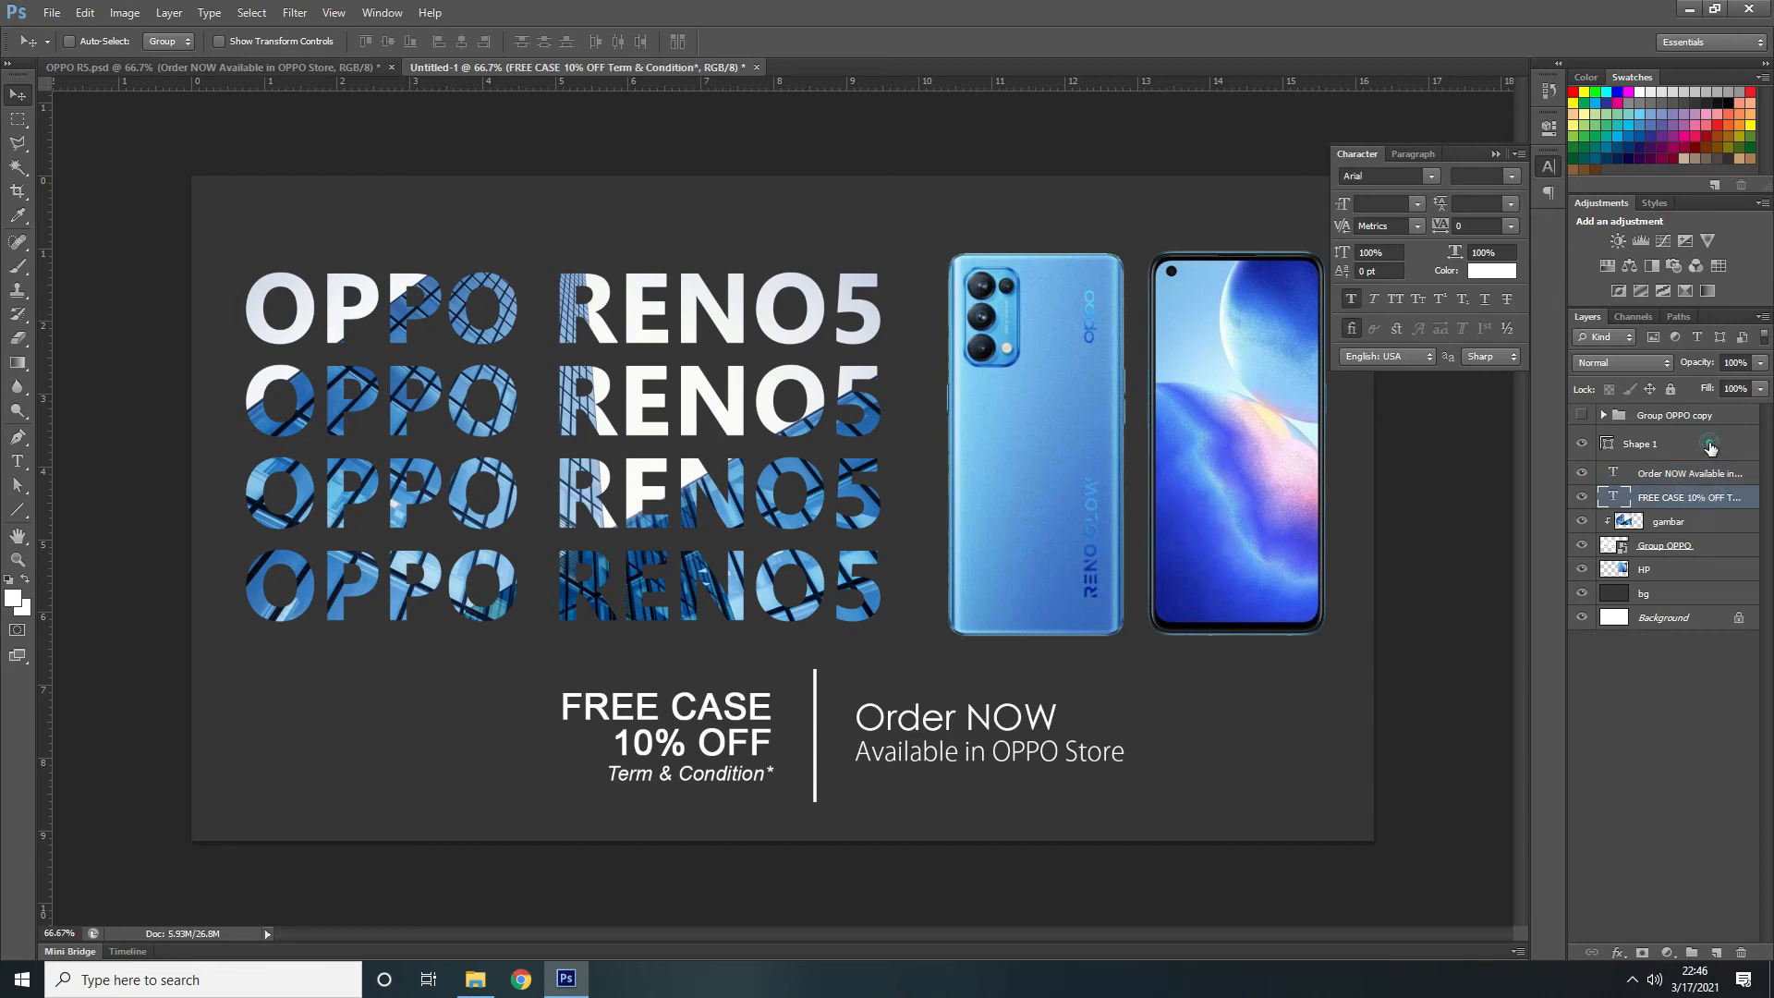
shift+click(1710, 447)
key(shift+Left)
key(shift+Left)
key(shift+Left)
key(shift+Left)
key(shift+Left)
key(shift+Left)
key(shift+Left)
key(shift+Right)
key(shift+Right)
key(shift+Right)
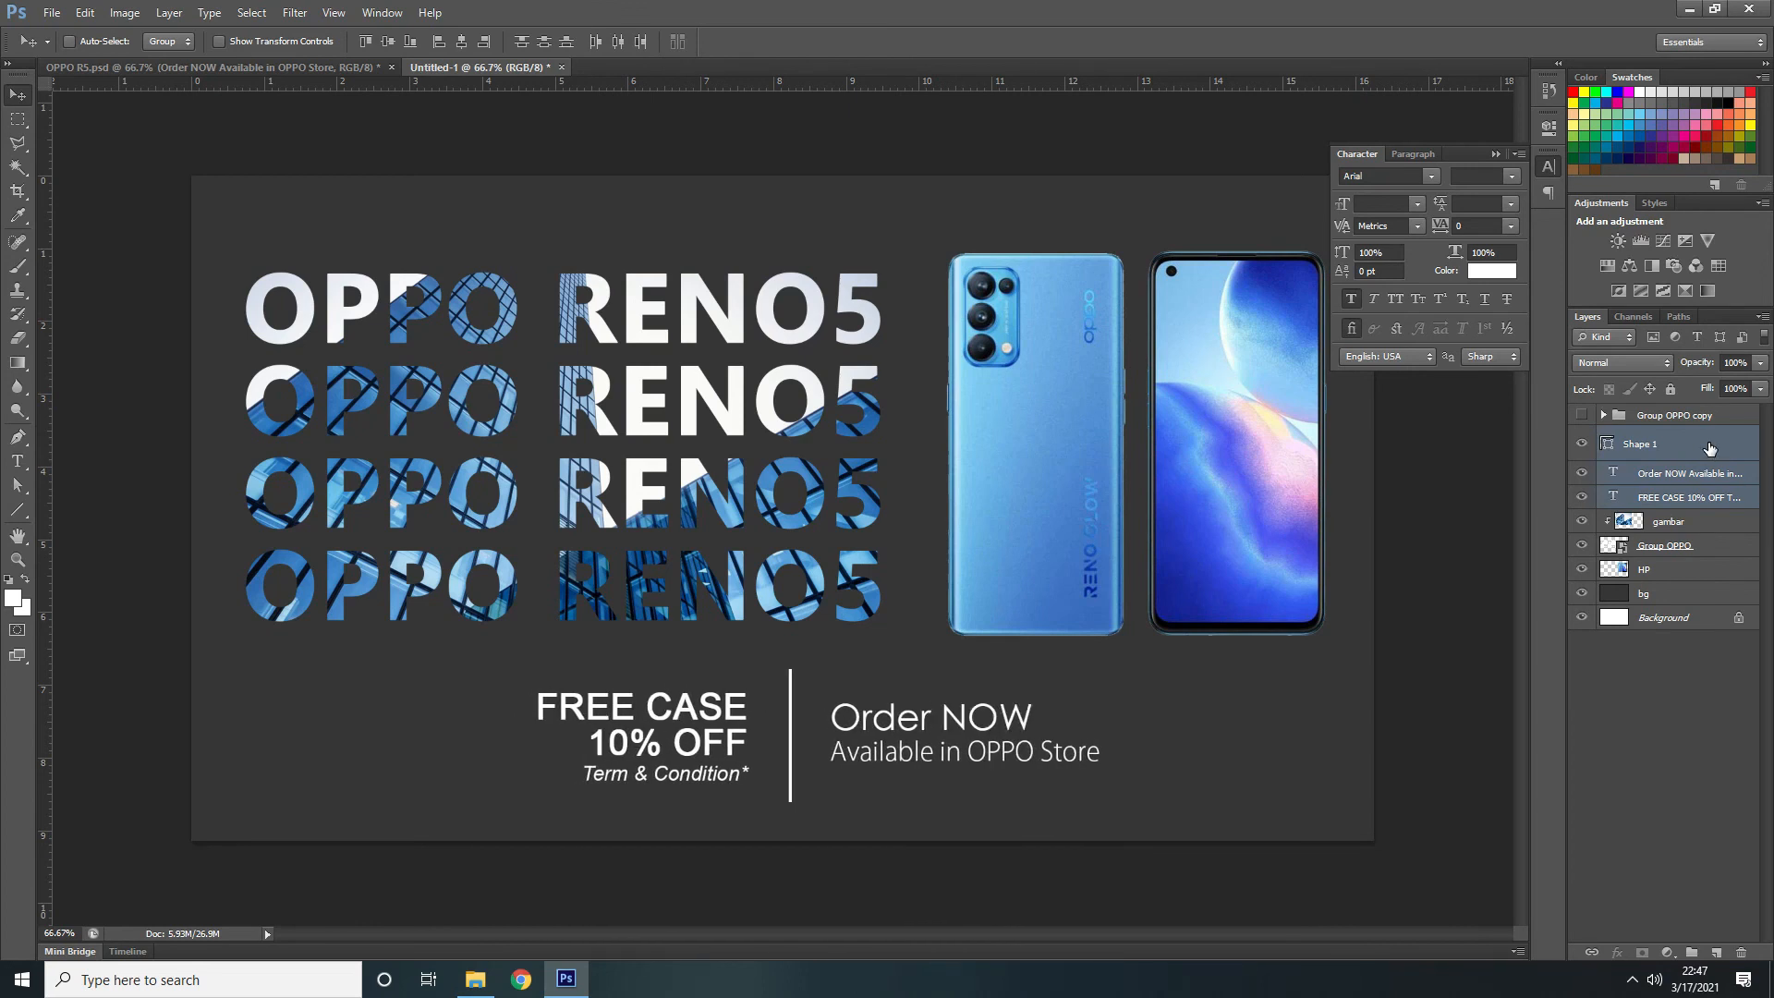